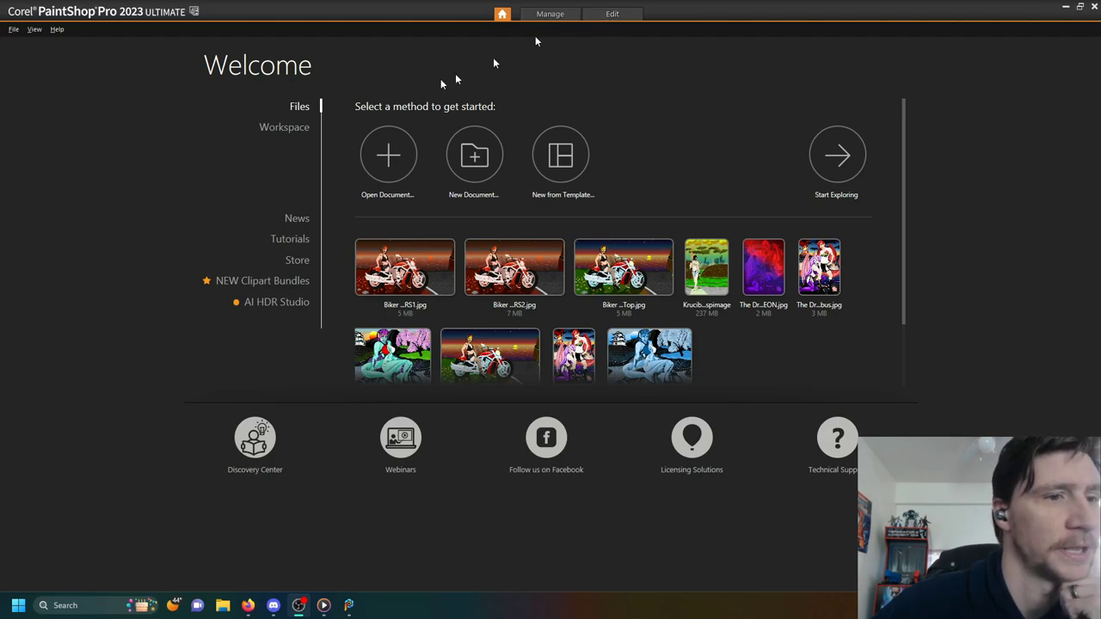
# - Start a new blank image and set its dimensions to 8 inches wide by 11 inches high
pyautogui.click(14, 29)
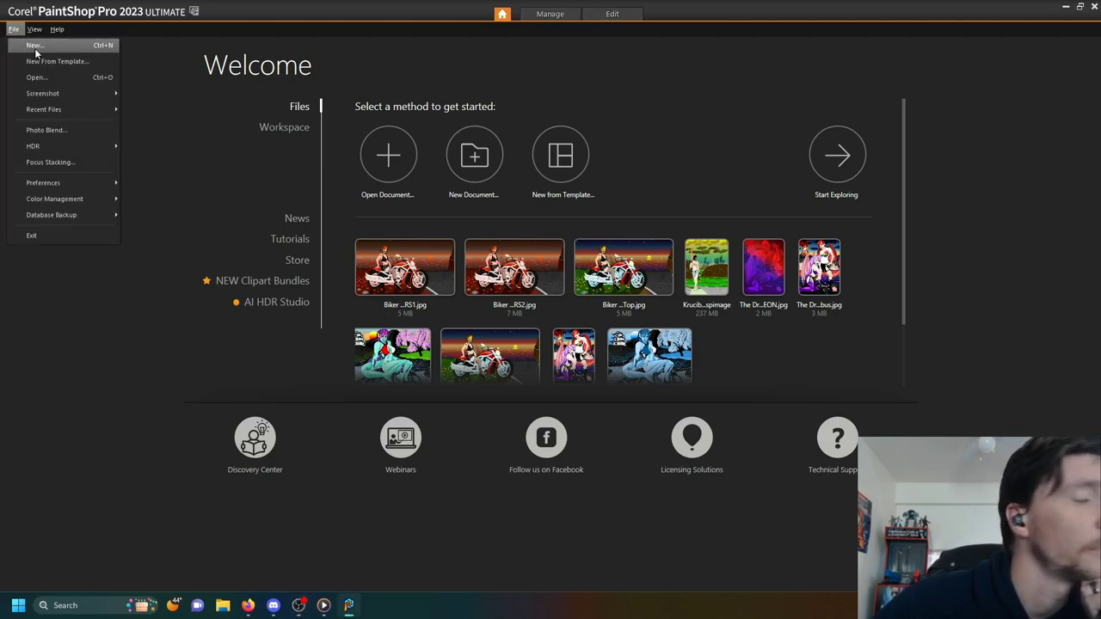
pyautogui.click(35, 54)
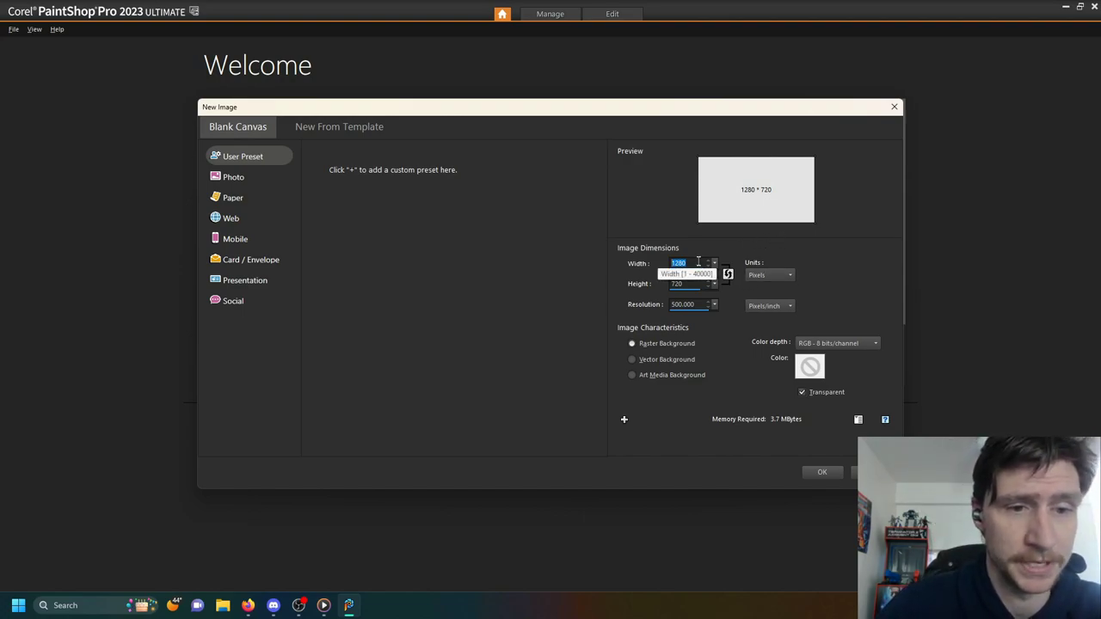
pyautogui.click(769, 274)
pyautogui.click(776, 290)
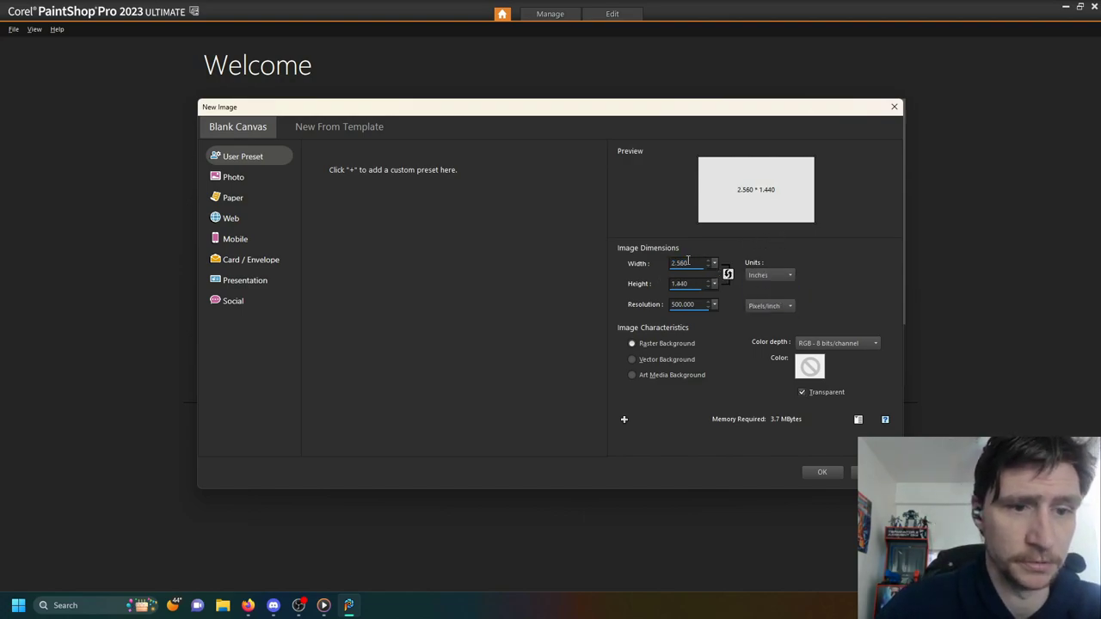
pyautogui.write('8')
pyautogui.press('Tab')
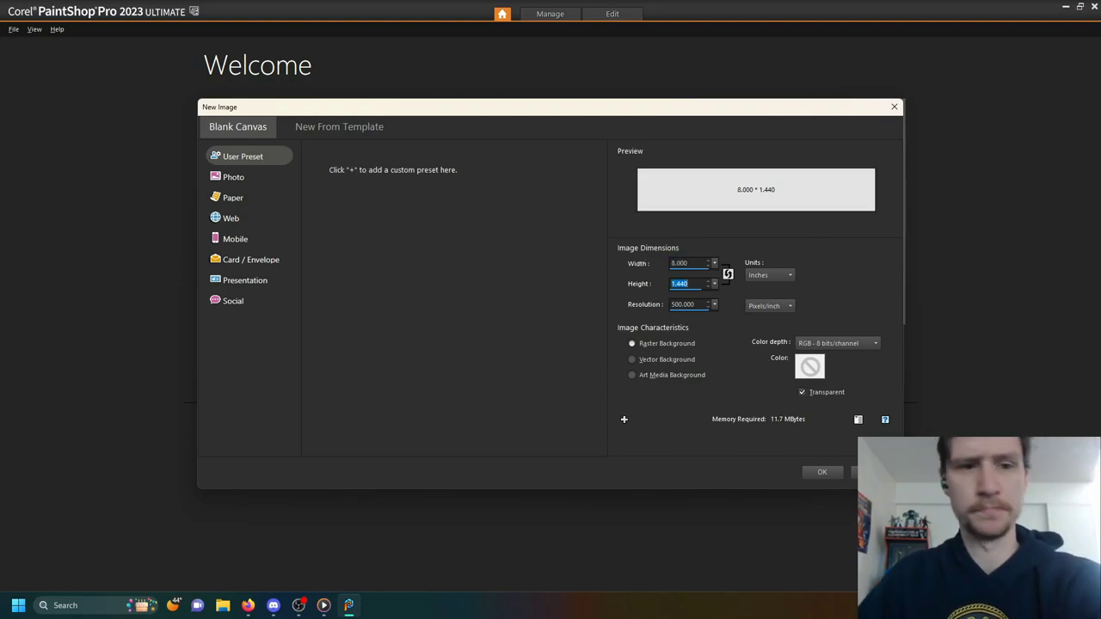
pyautogui.write('11')
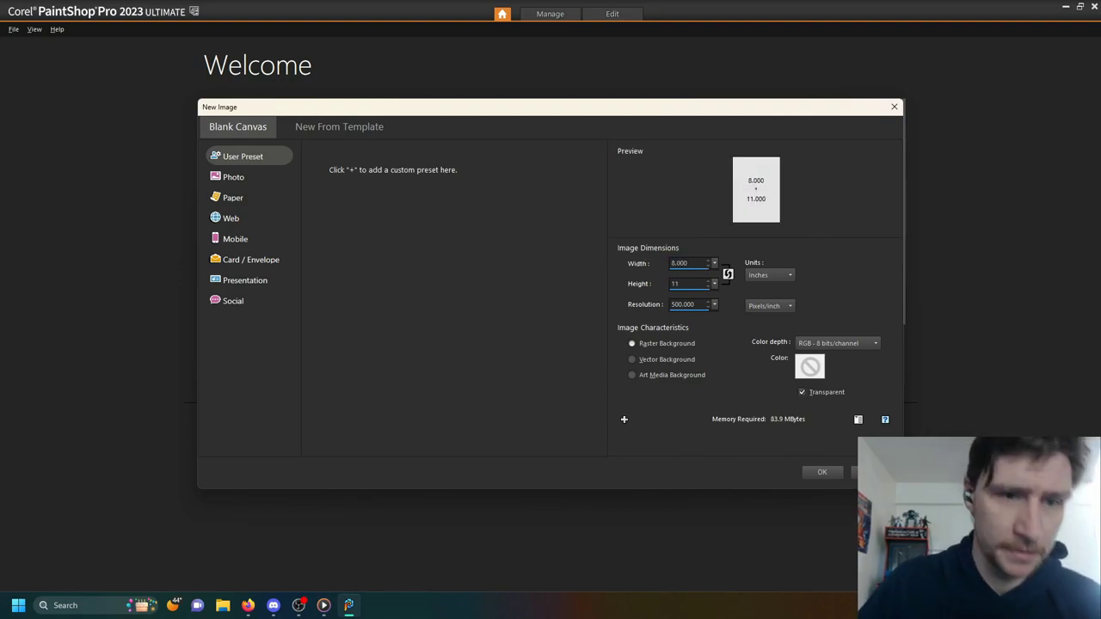
# - Switch the new image's units to pixels, set it to 1280 × 720, and create the transparent canvas
pyautogui.click(781, 276)
pyautogui.click(780, 284)
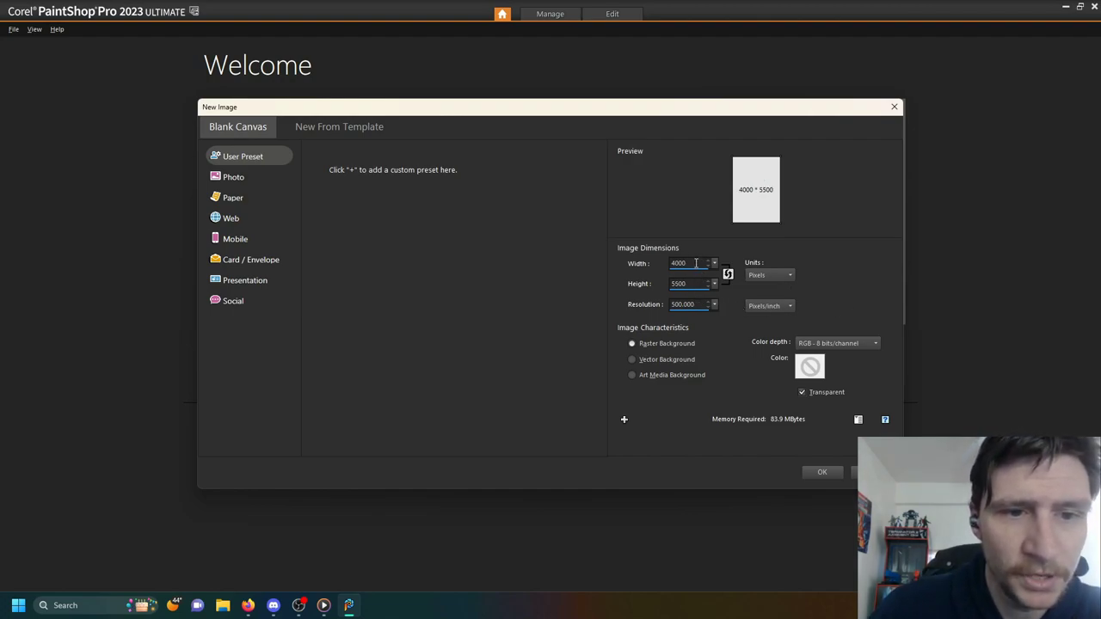
pyautogui.write('1280')
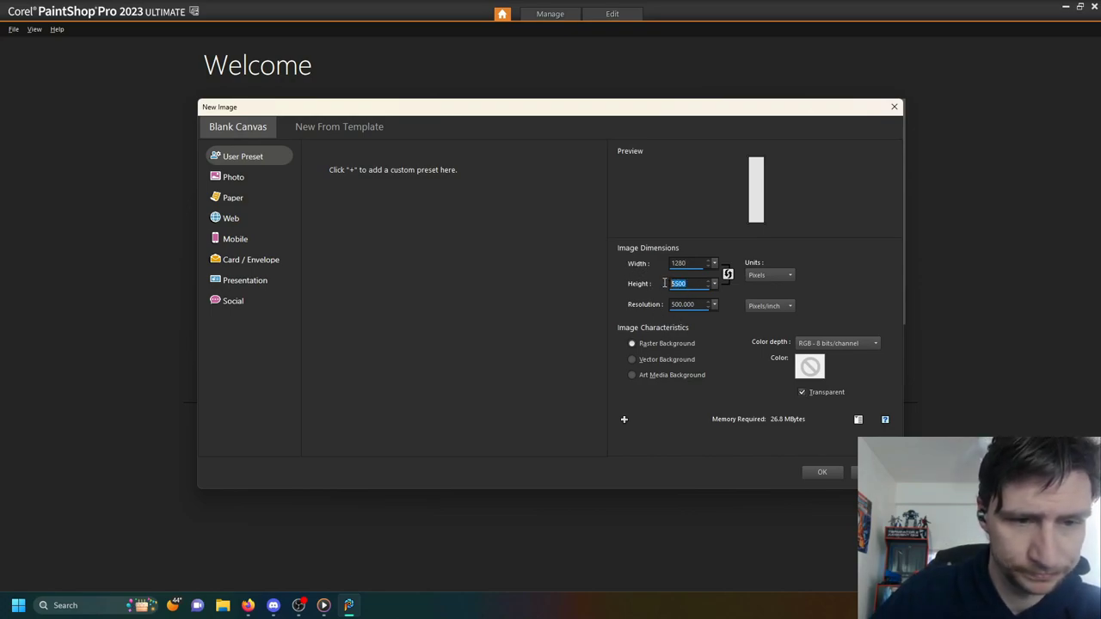
pyautogui.write('720')
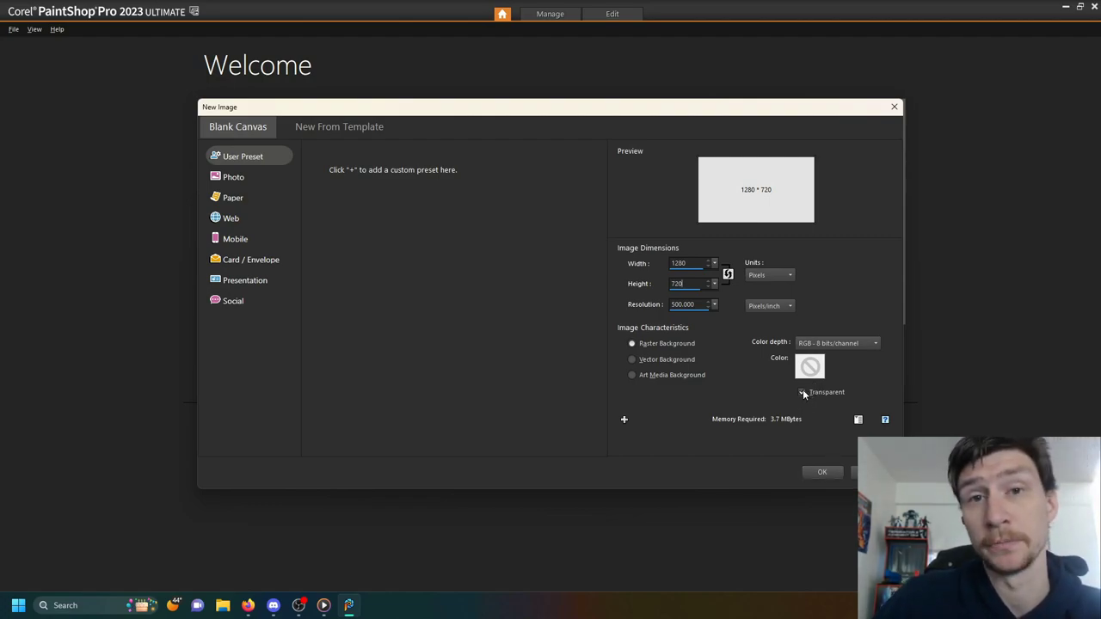
pyautogui.click(822, 473)
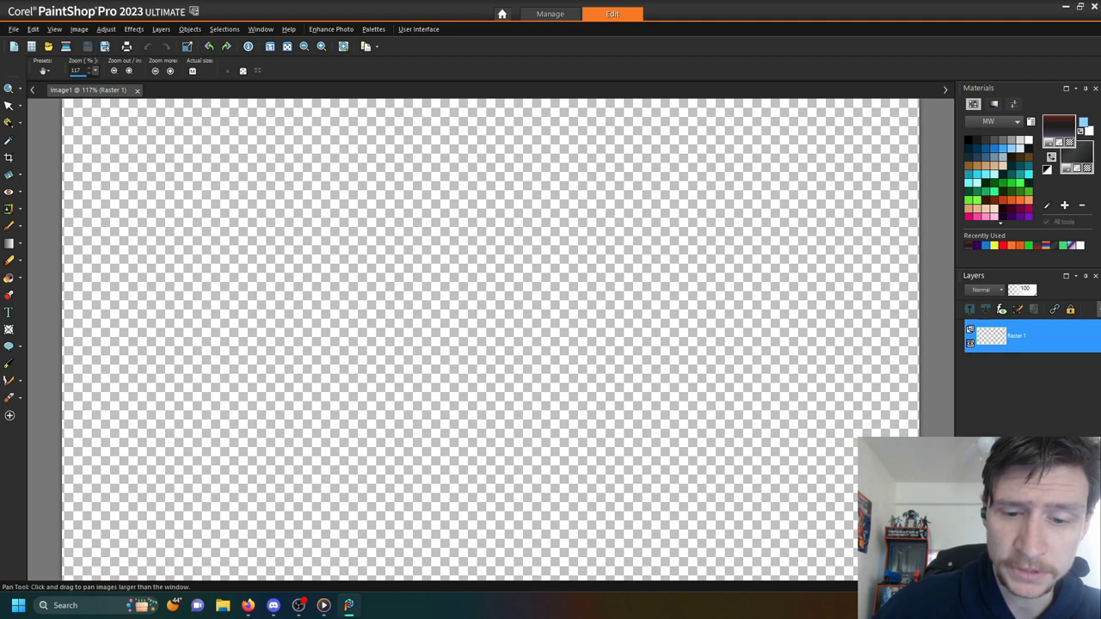
# - Add a new Art Media layer named Ball
pyautogui.click(1001, 309)
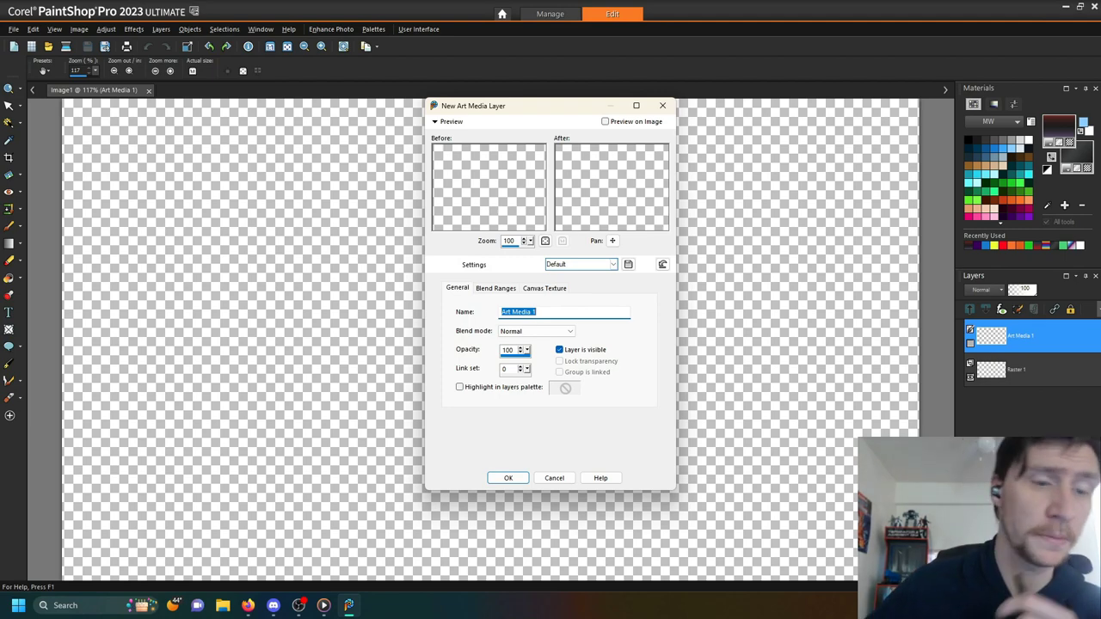
pyautogui.write('Ball')
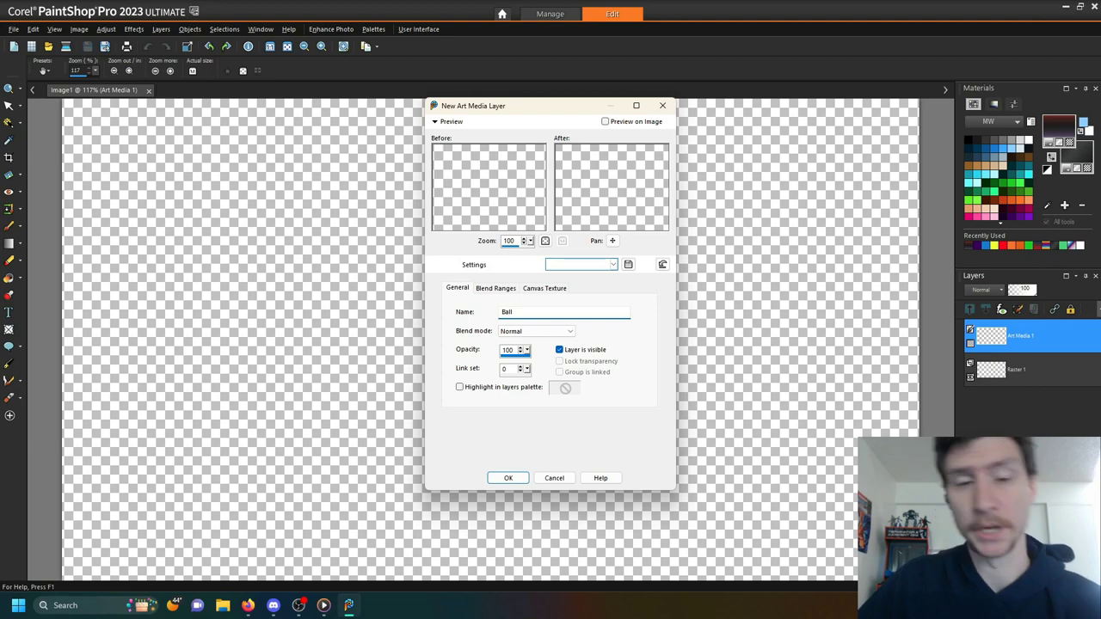
pyautogui.click(490, 481)
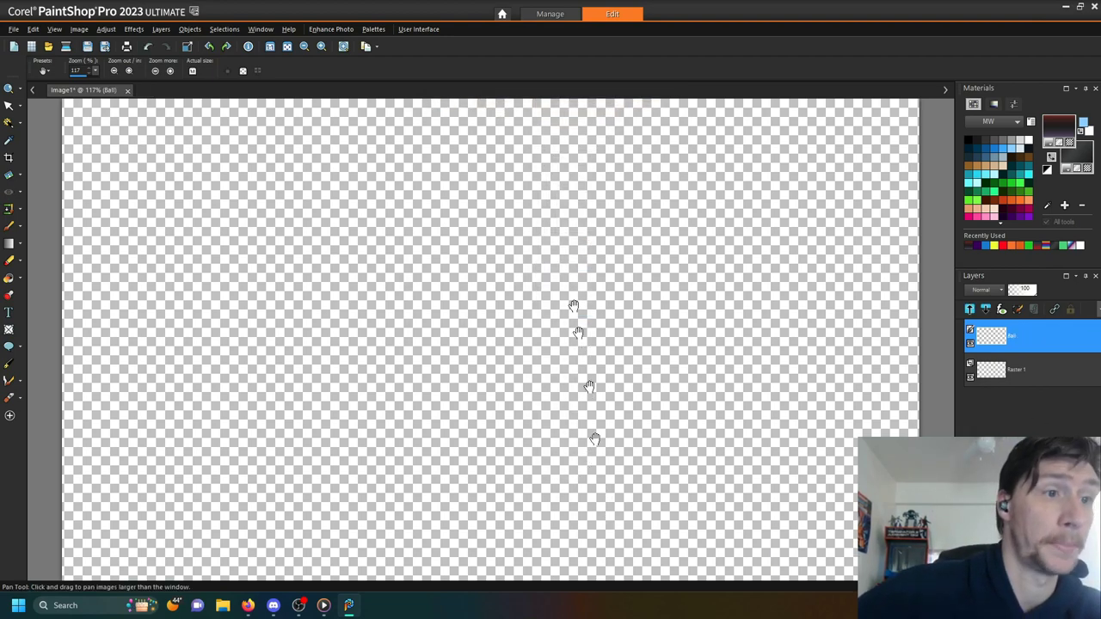
# - Pick a medium green foreground colour from the MW palette and look through its remaining swatches
pyautogui.click(994, 183)
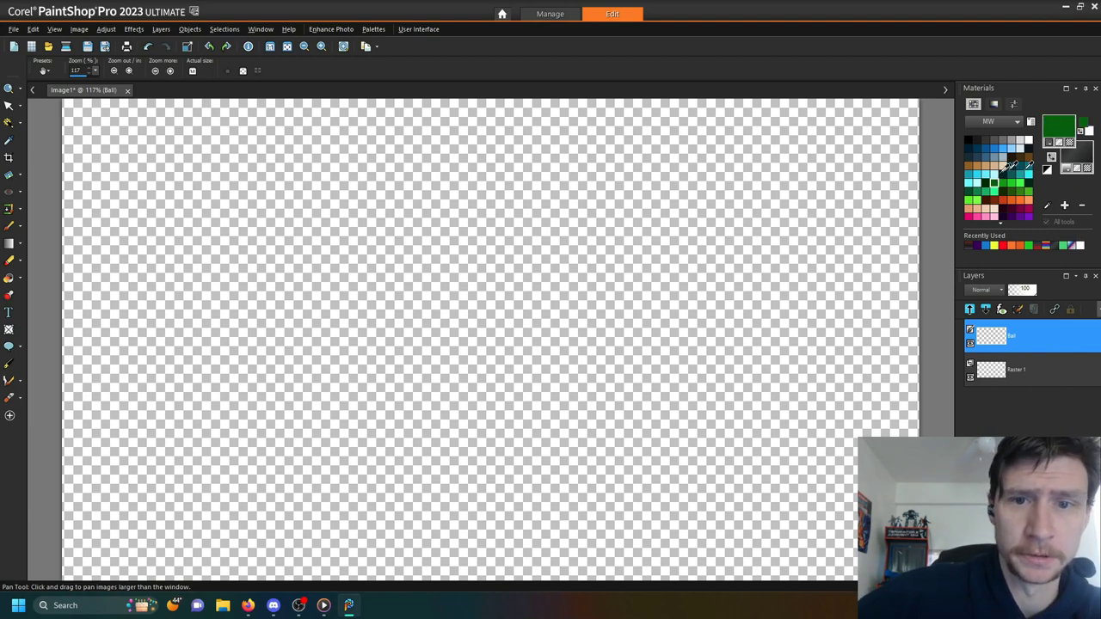
pyautogui.click(1002, 182)
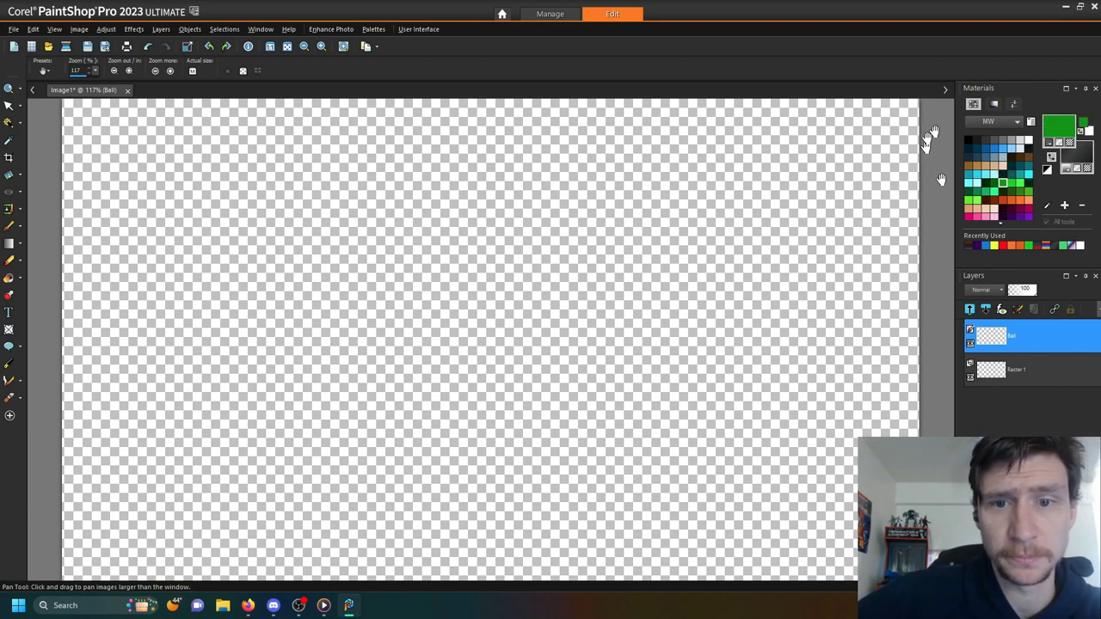
pyautogui.click(1000, 222)
pyautogui.click(1000, 222)
pyautogui.click(1000, 222)
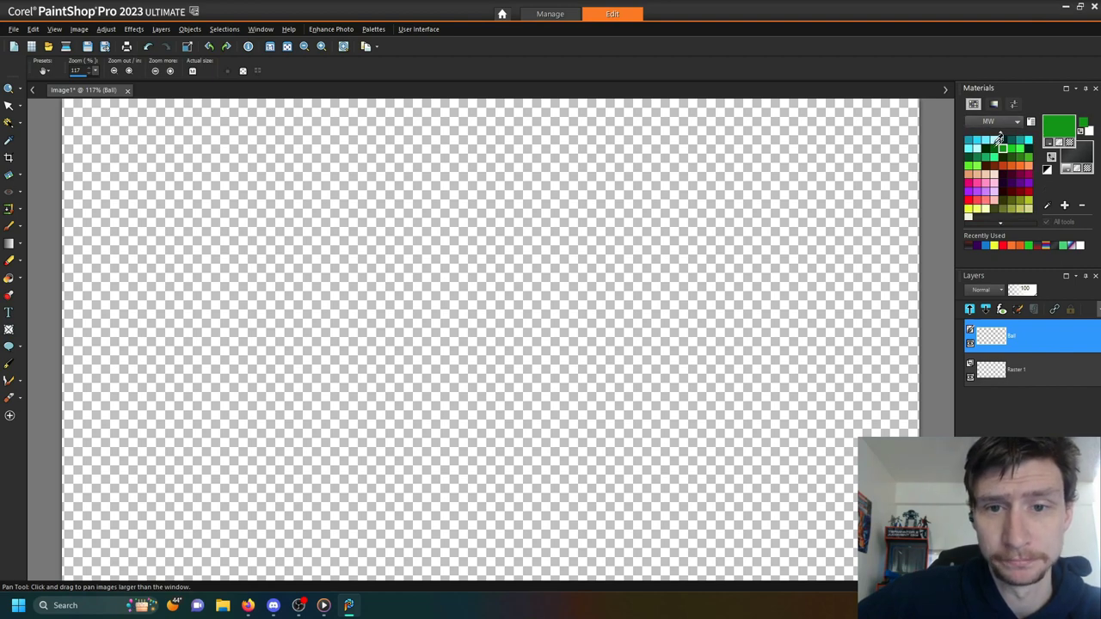
pyautogui.scroll(3, 1000, 135)
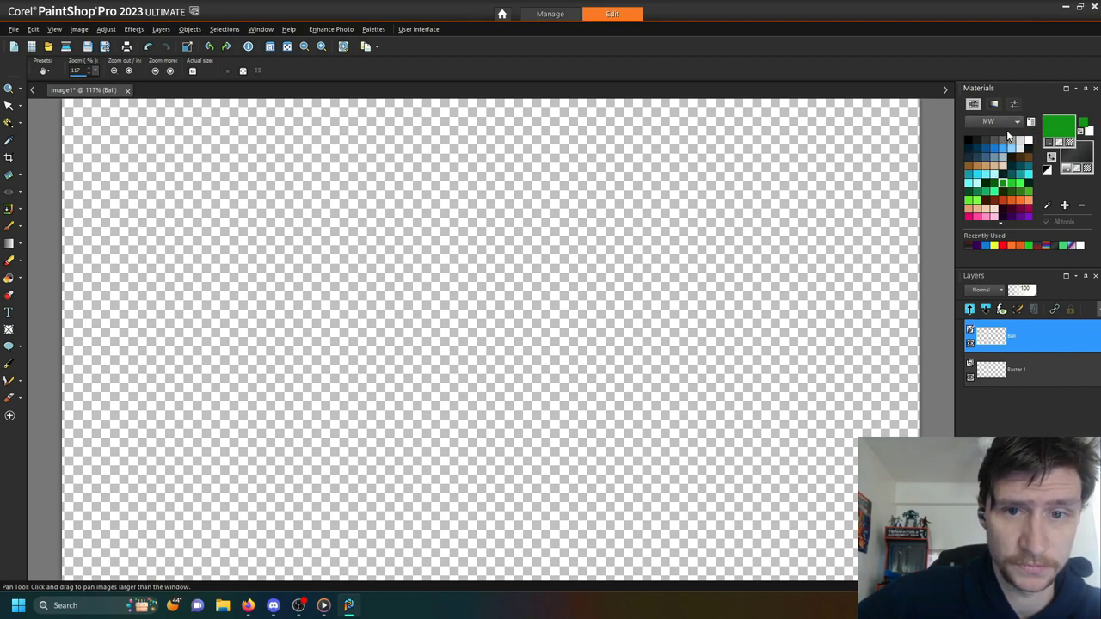
# - Browse the Cool Neutral, Corgi and Miami colour palettes, and return to the MW palette
pyautogui.click(1016, 120)
pyautogui.click(1015, 105)
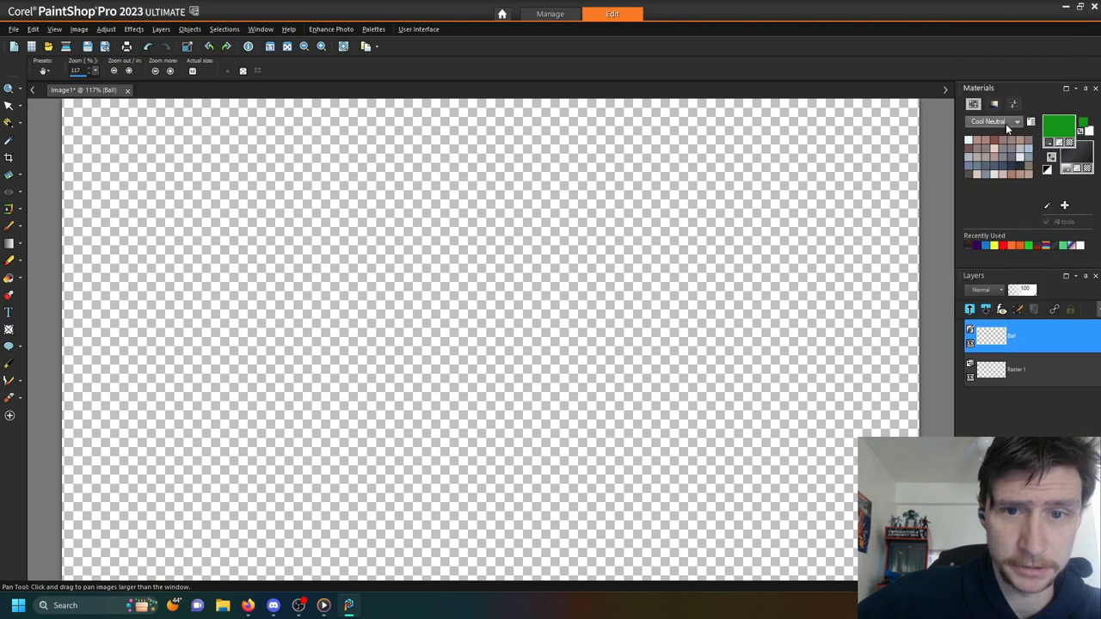
pyautogui.click(1017, 121)
pyautogui.click(1009, 156)
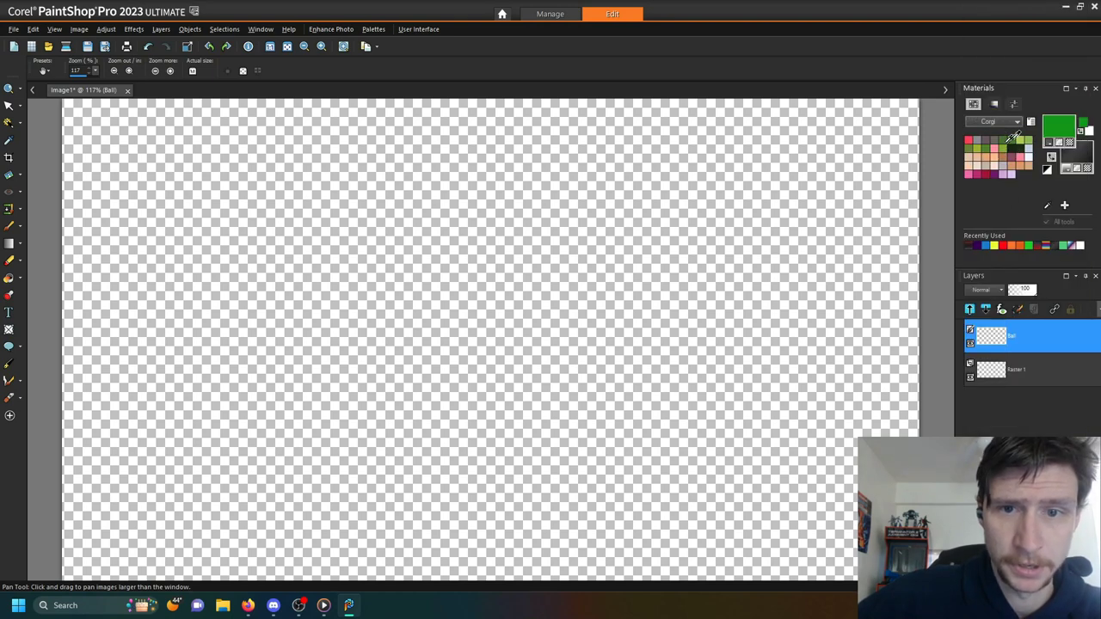
pyautogui.click(1015, 121)
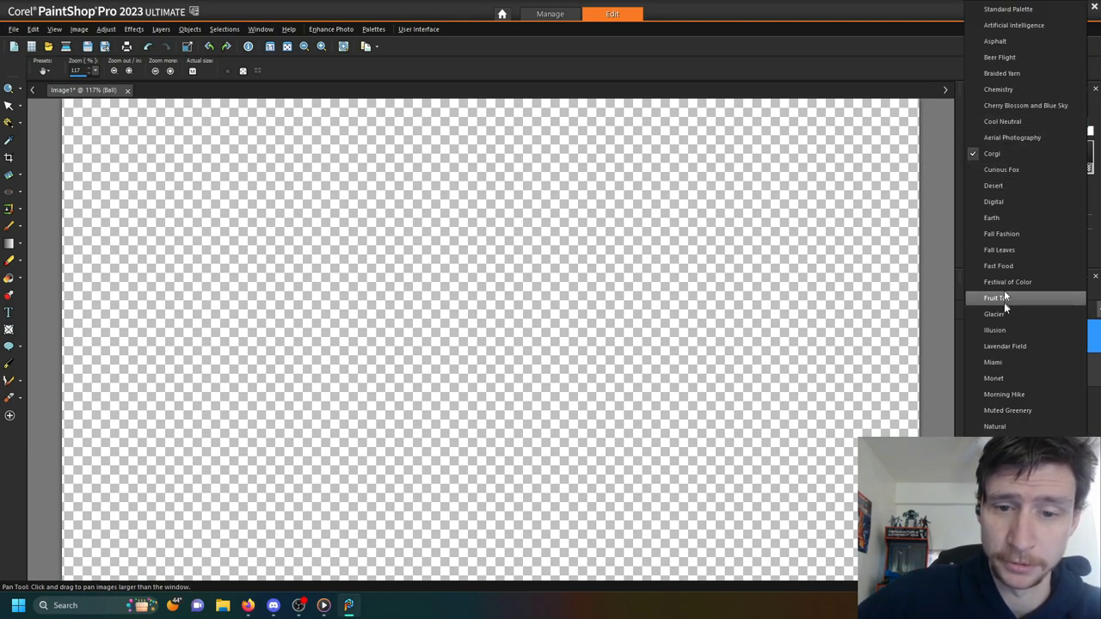
pyautogui.click(1011, 358)
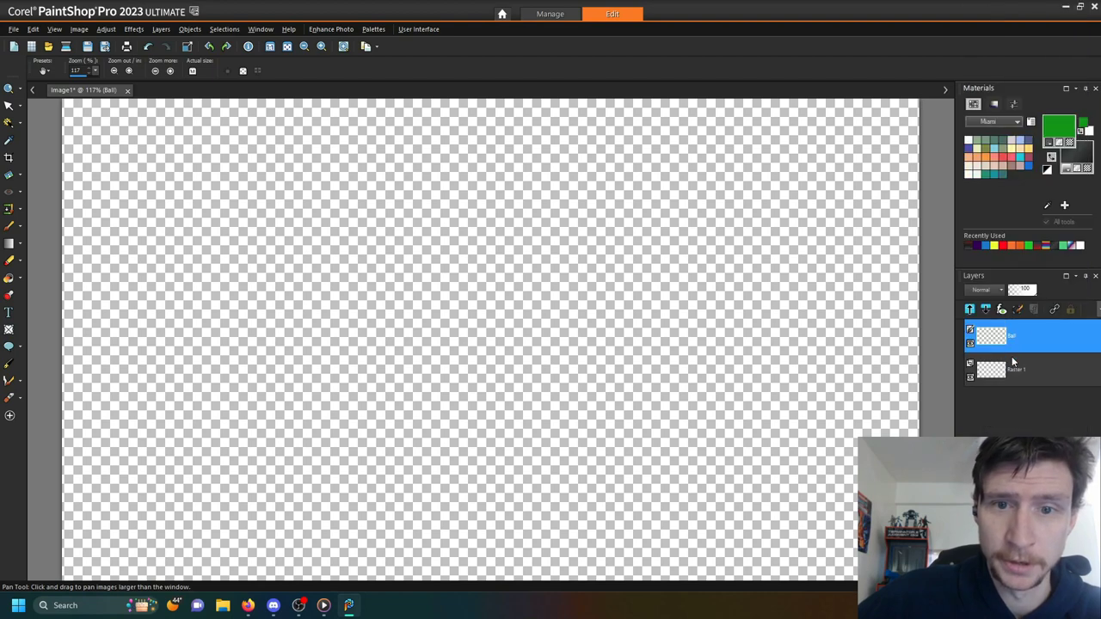
pyautogui.click(1019, 123)
pyautogui.scroll(-3, 1024, 336)
pyautogui.press('Escape')
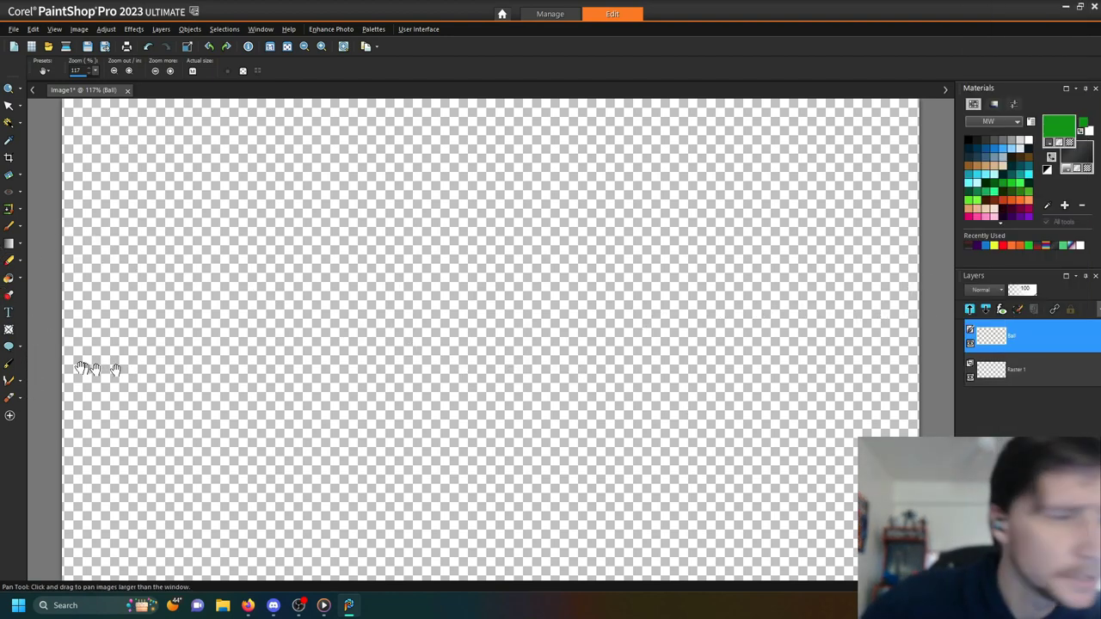
# - Paint a small filled bright green ball right of the canvas centre using the Oil Brush at size 50
pyautogui.click(10, 398)
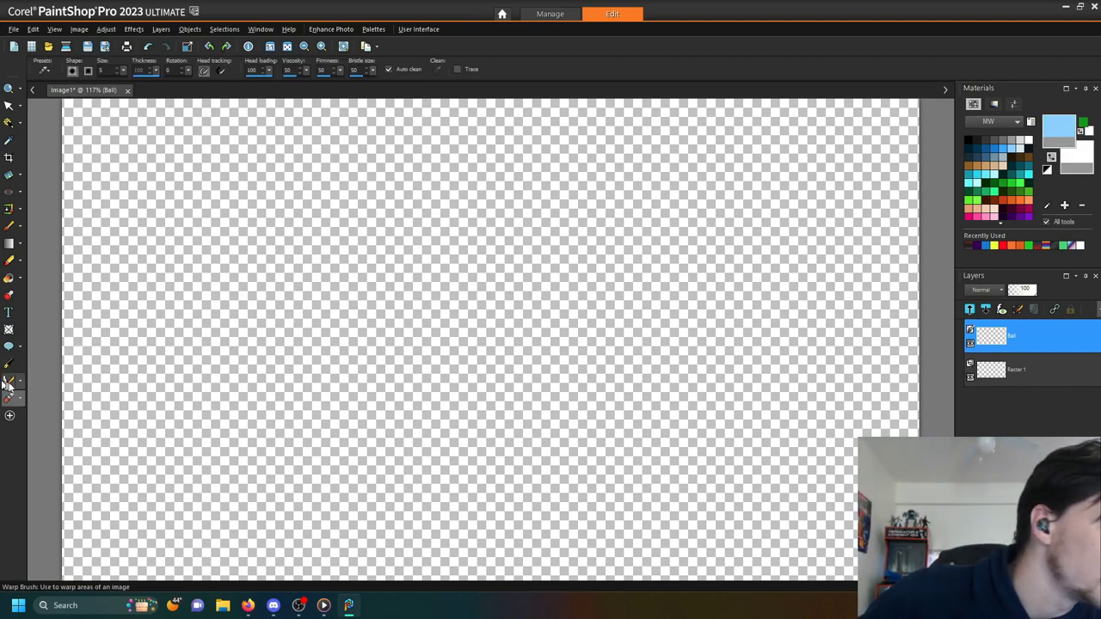
pyautogui.click(19, 400)
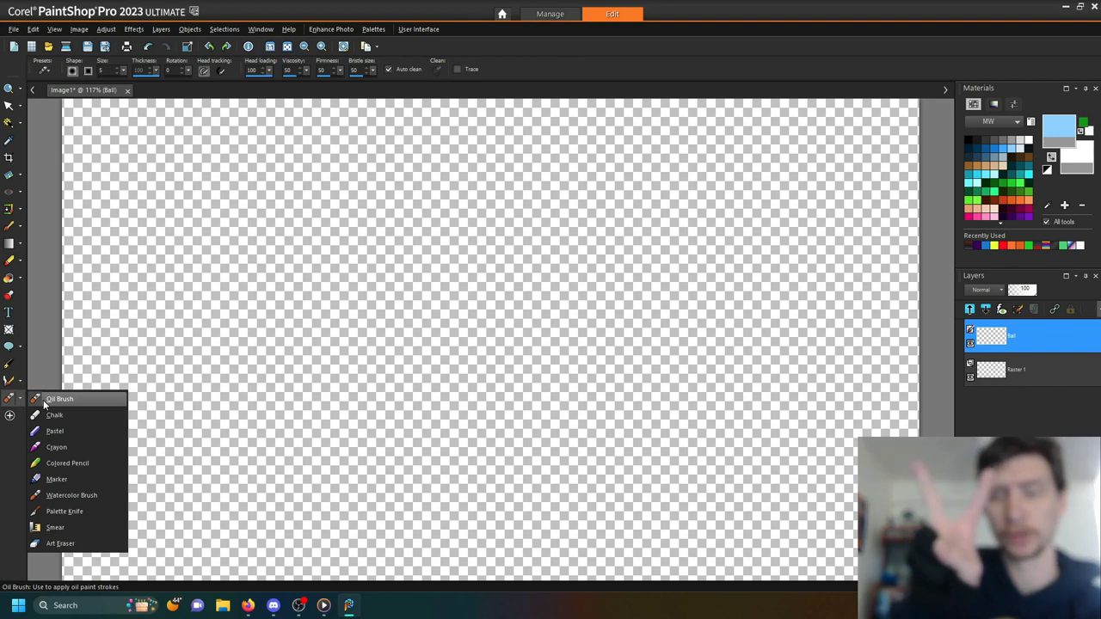
pyautogui.click(51, 399)
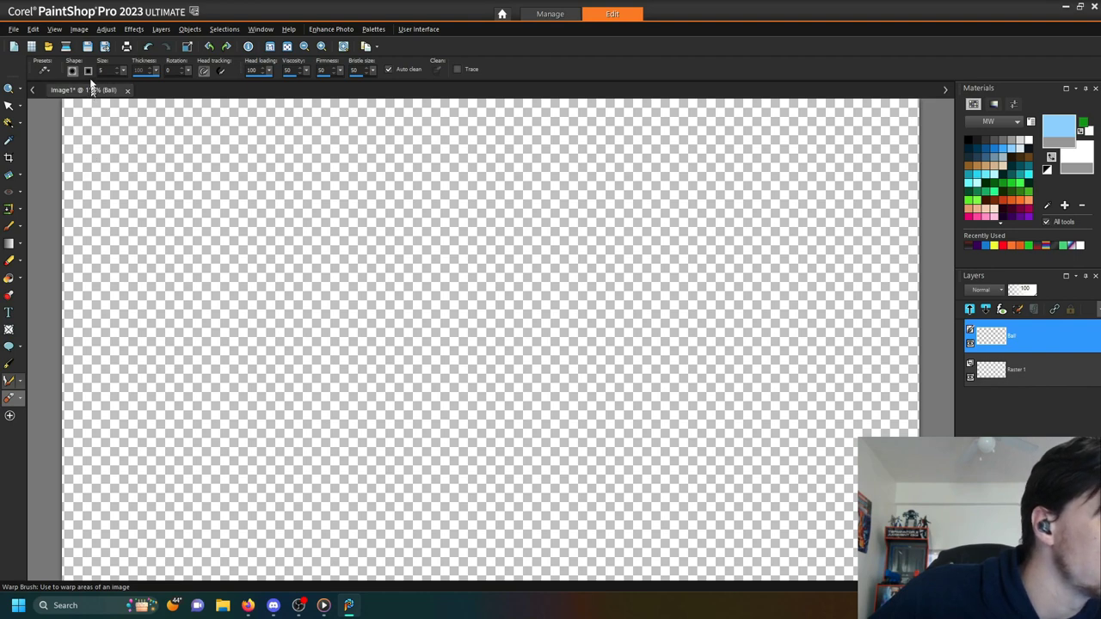
pyautogui.doubleClick(103, 70)
pyautogui.write('9')
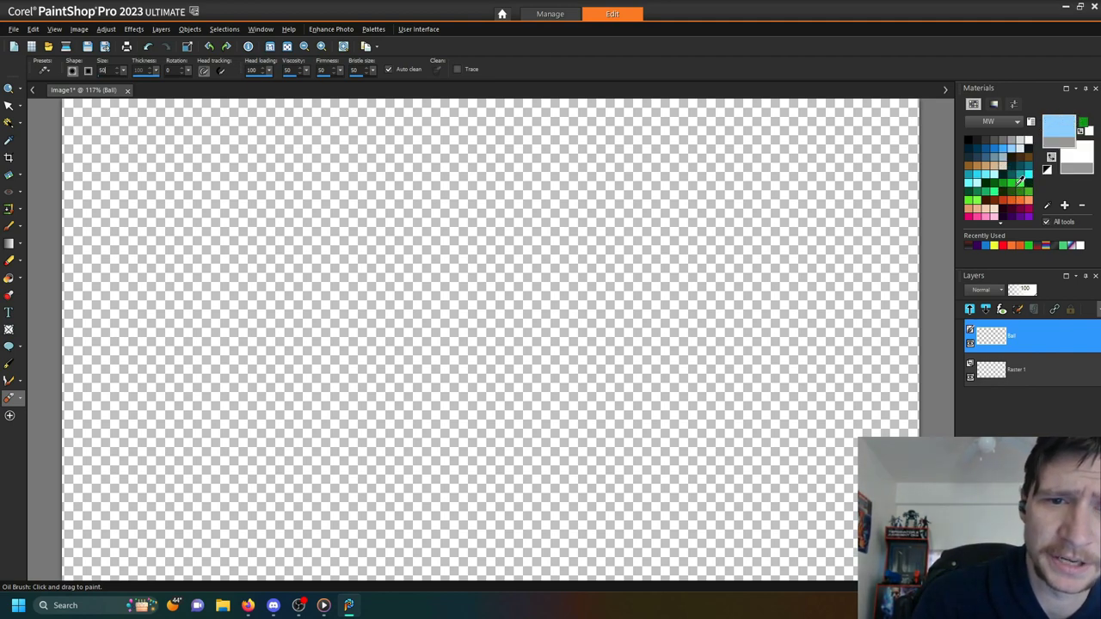
pyautogui.click(1016, 182)
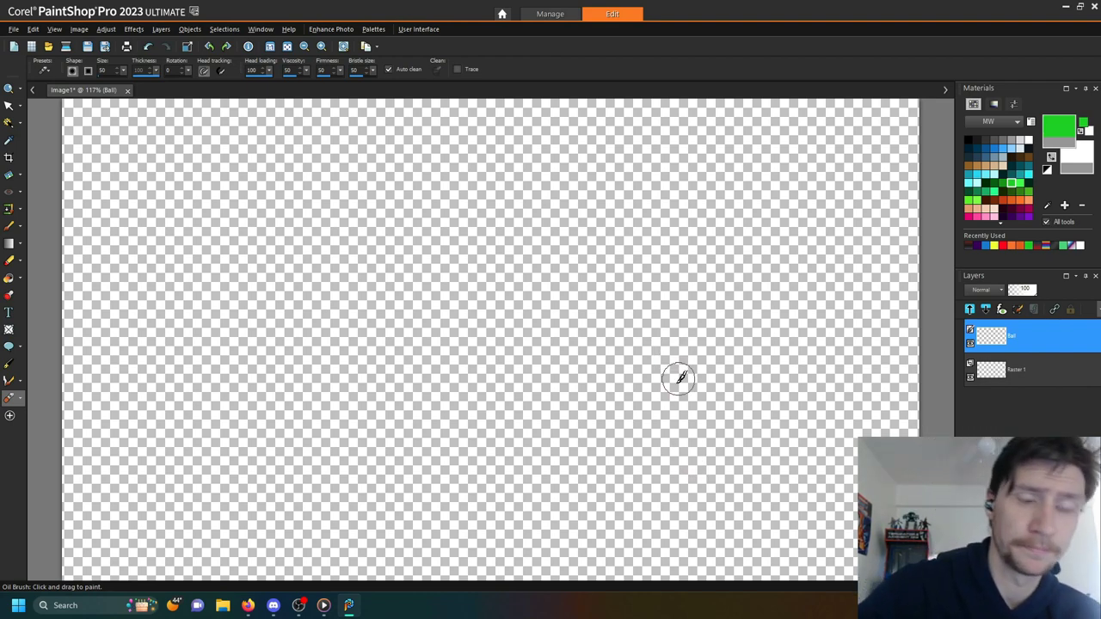
pyautogui.moveTo(690, 386)
pyautogui.mouseDown()
pyautogui.moveTo(676, 373)
pyautogui.moveTo(681, 397)
pyautogui.moveTo(680, 356)
pyautogui.moveTo(673, 396)
pyautogui.moveTo(671, 368)
pyautogui.mouseUp()
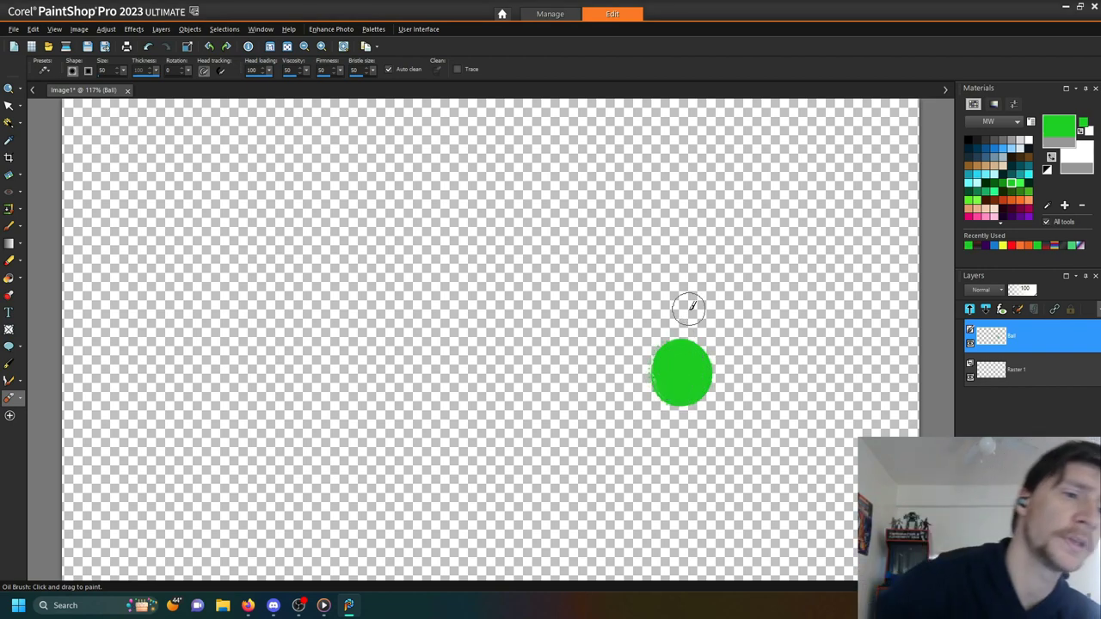
# - Paint two green Oil Brush test strokes, a long V-shaped one beside the ball and a zigzag above it
pyautogui.moveTo(516, 143)
pyautogui.mouseDown()
pyautogui.moveTo(412, 473)
pyautogui.moveTo(559, 220)
pyautogui.mouseUp()
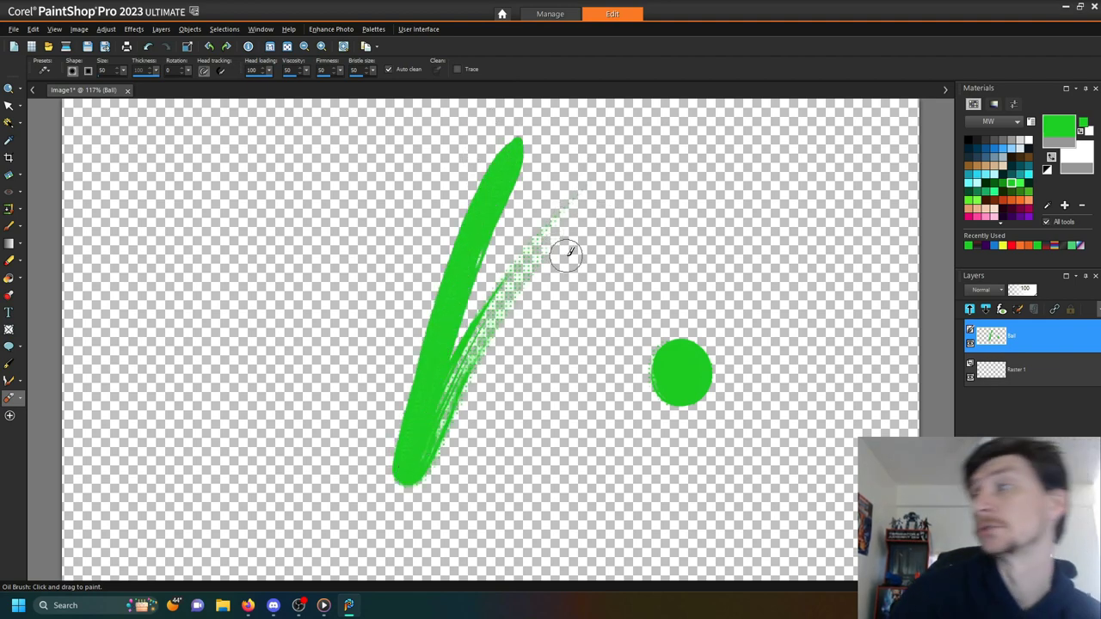
pyautogui.moveTo(748, 154)
pyautogui.mouseDown()
pyautogui.moveTo(621, 178)
pyautogui.moveTo(801, 202)
pyautogui.moveTo(764, 226)
pyautogui.moveTo(568, 275)
pyautogui.mouseUp()
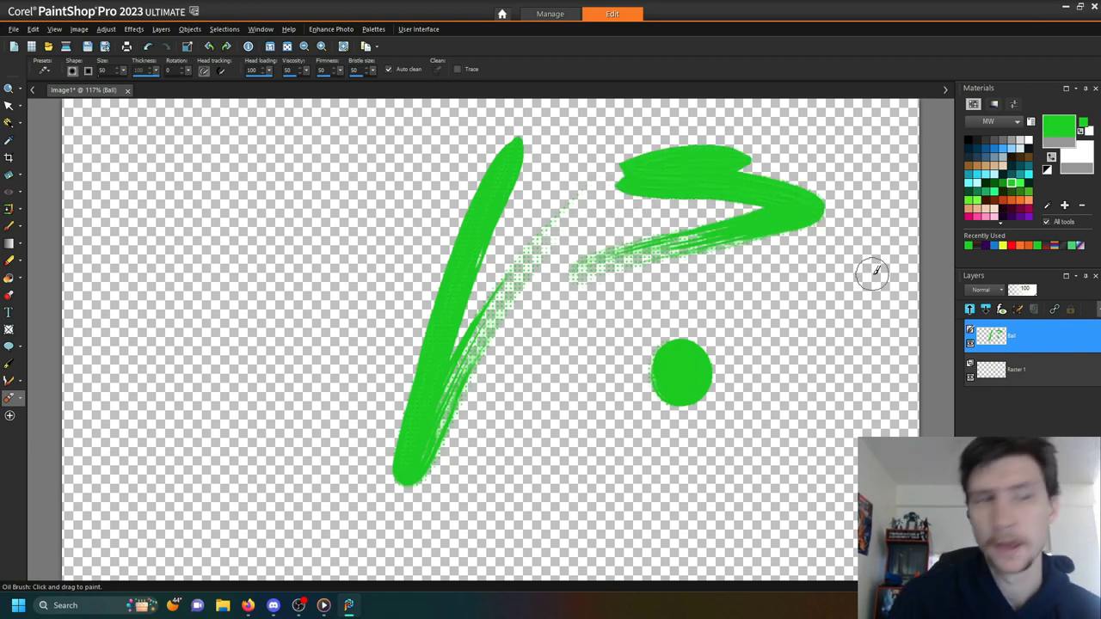
# - Smear the outer edge of the long V-shaped stroke with the Smear tool at size 15
pyautogui.click(19, 399)
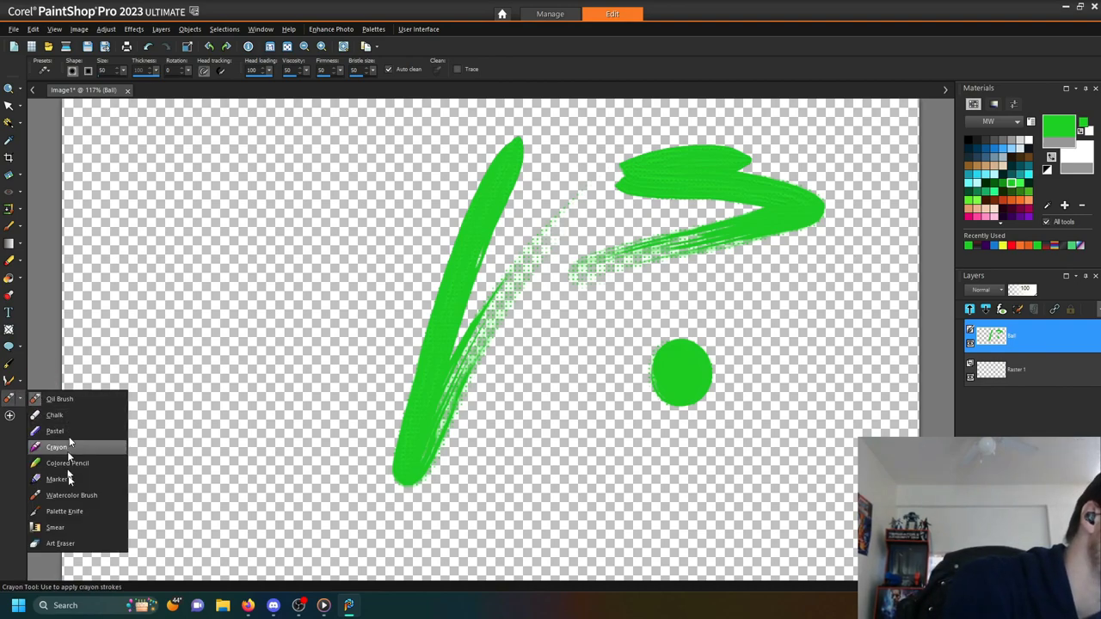
pyautogui.click(78, 528)
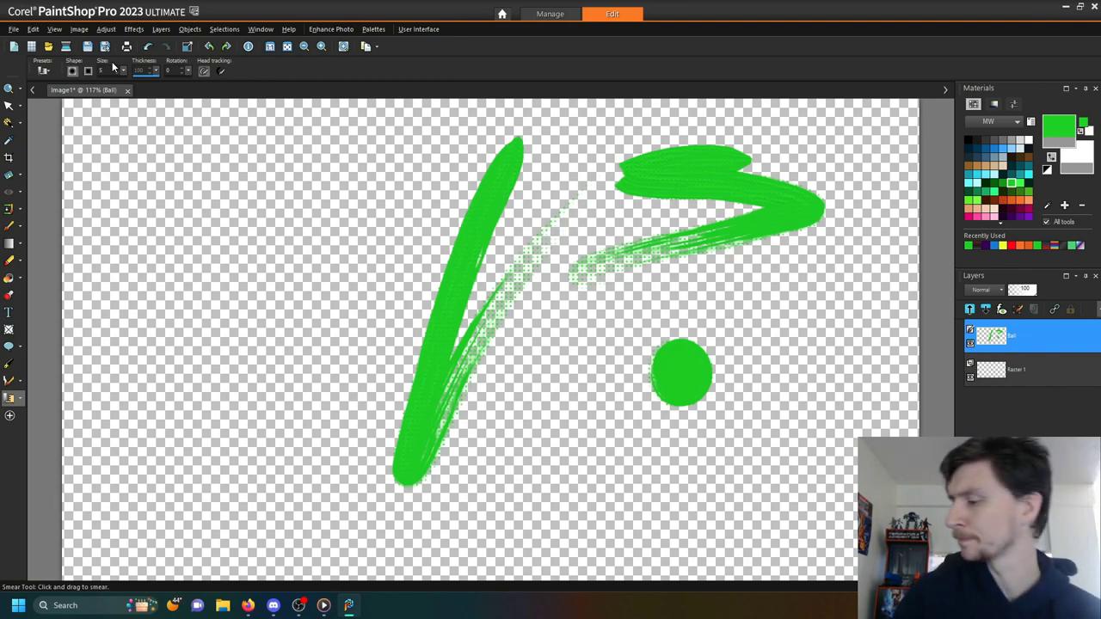
pyautogui.scroll(6, 112, 67)
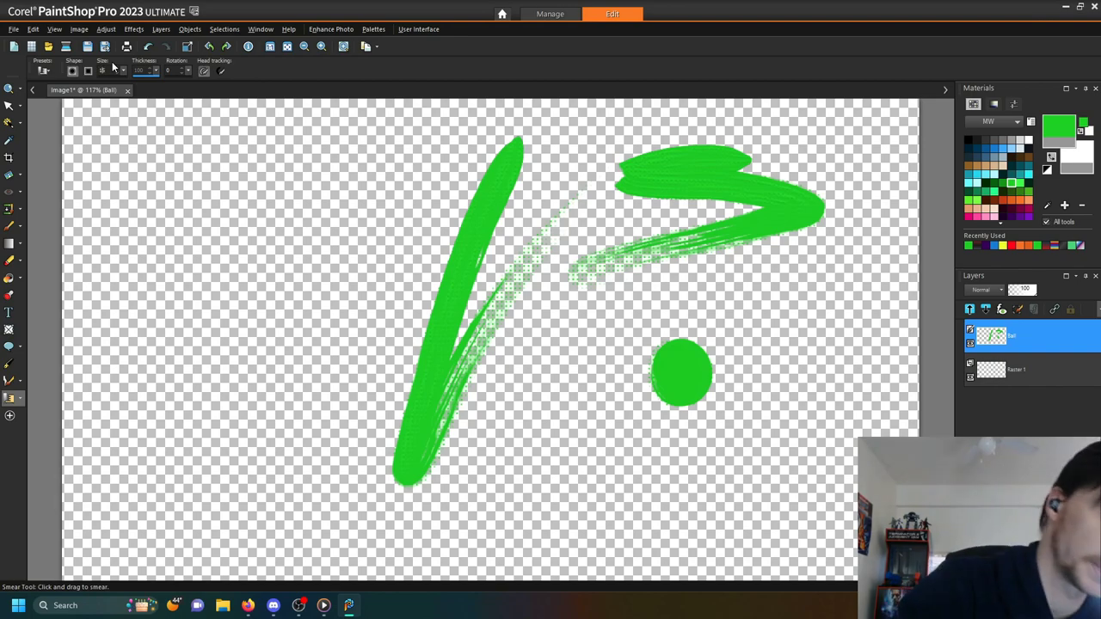
pyautogui.moveTo(406, 440)
pyautogui.mouseDown()
pyautogui.moveTo(391, 355)
pyautogui.moveTo(408, 378)
pyautogui.moveTo(395, 343)
pyautogui.moveTo(405, 359)
pyautogui.moveTo(399, 327)
pyautogui.moveTo(418, 354)
pyautogui.moveTo(412, 340)
pyautogui.moveTo(425, 325)
pyautogui.moveTo(448, 188)
pyautogui.moveTo(474, 197)
pyautogui.moveTo(531, 102)
pyautogui.mouseUp()
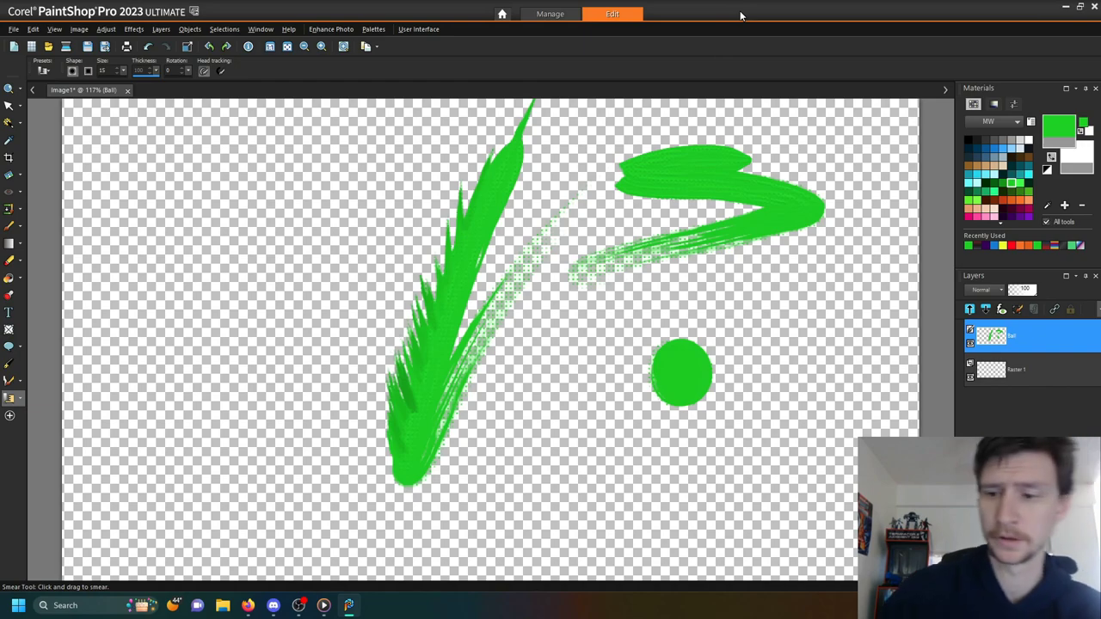
# - Undo the smearing and both test strokes, keeping only the green ball
pyautogui.hotkey('ctrl', 'z')
pyautogui.hotkey('ctrl', 'z')
pyautogui.hotkey('ctrl', 'z')
pyautogui.hotkey('ctrl', 'z')
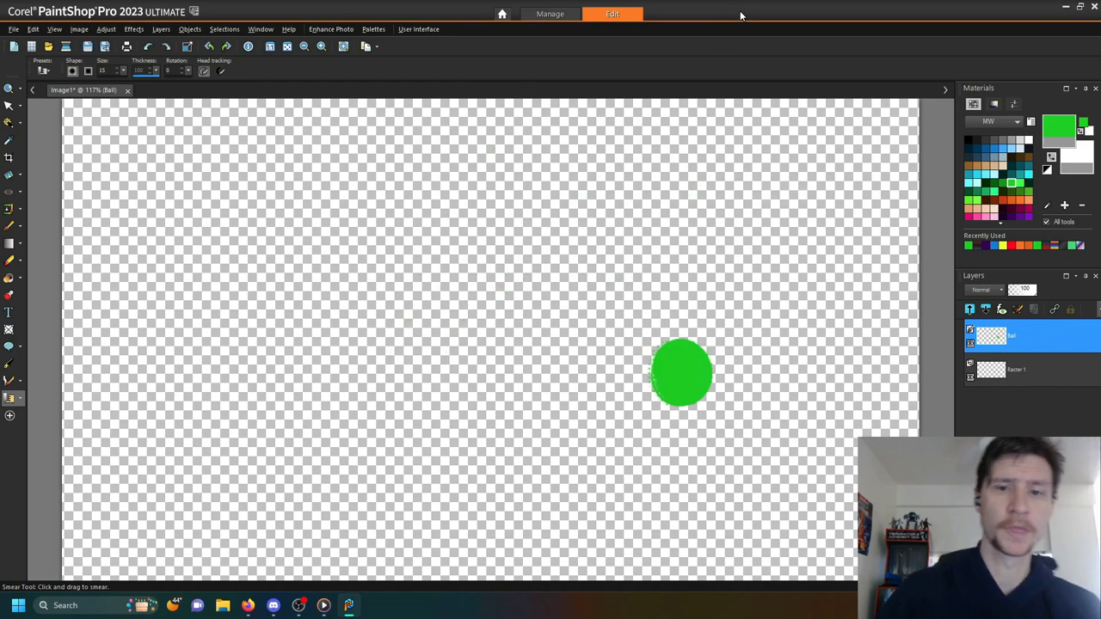
# - Try to paint on the Ball layer with the Airbrush, declining its conversion to a raster layer
pyautogui.click(10, 226)
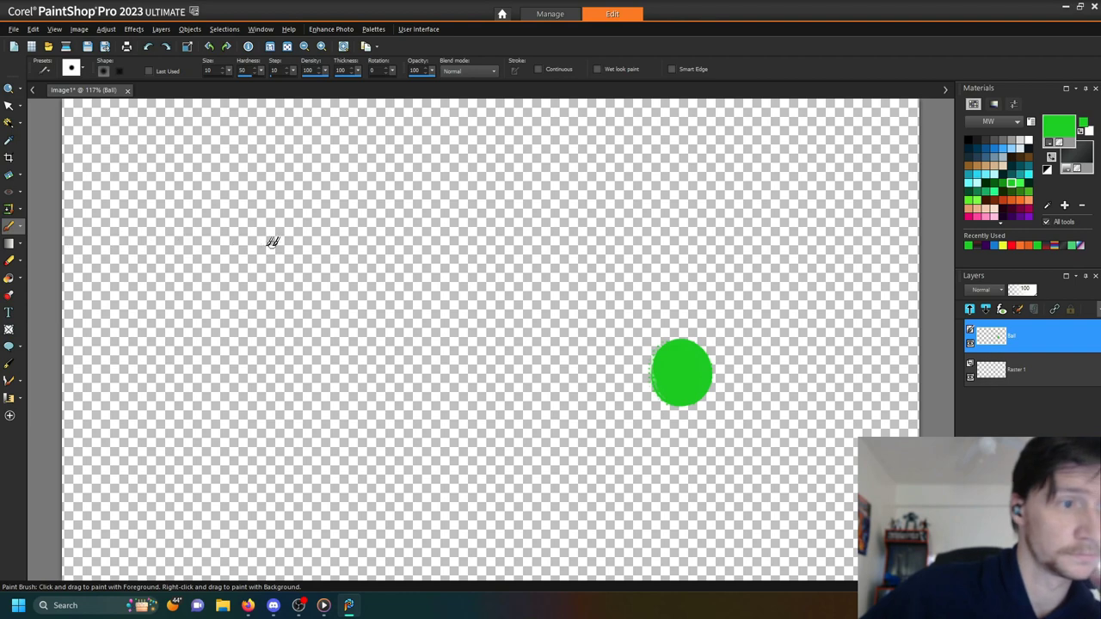
pyautogui.click(17, 229)
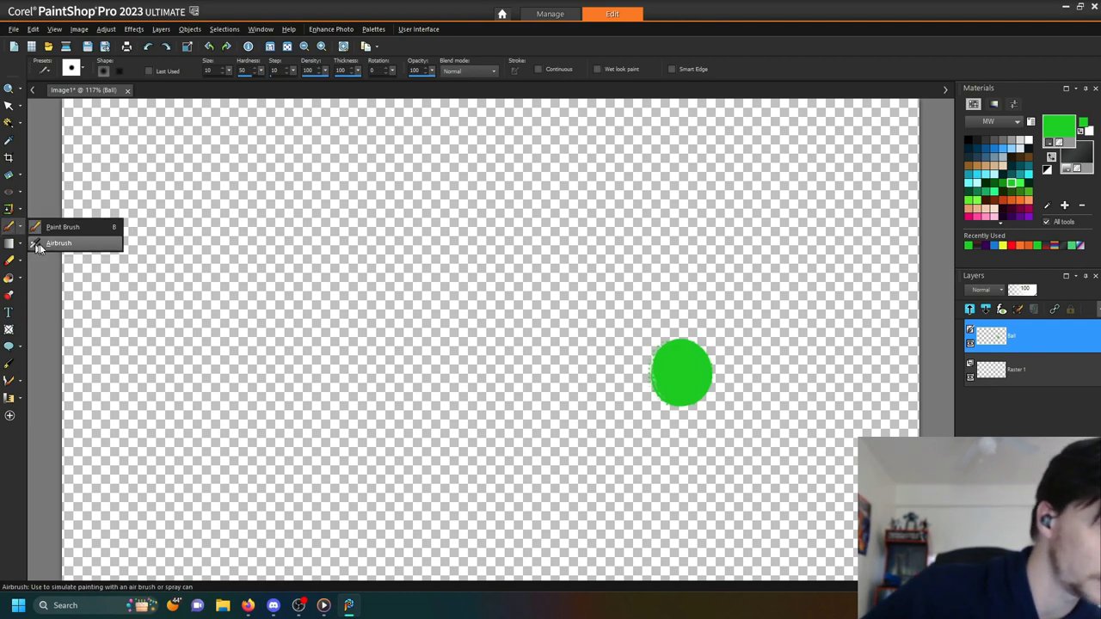
pyautogui.click(41, 244)
pyautogui.click(512, 225)
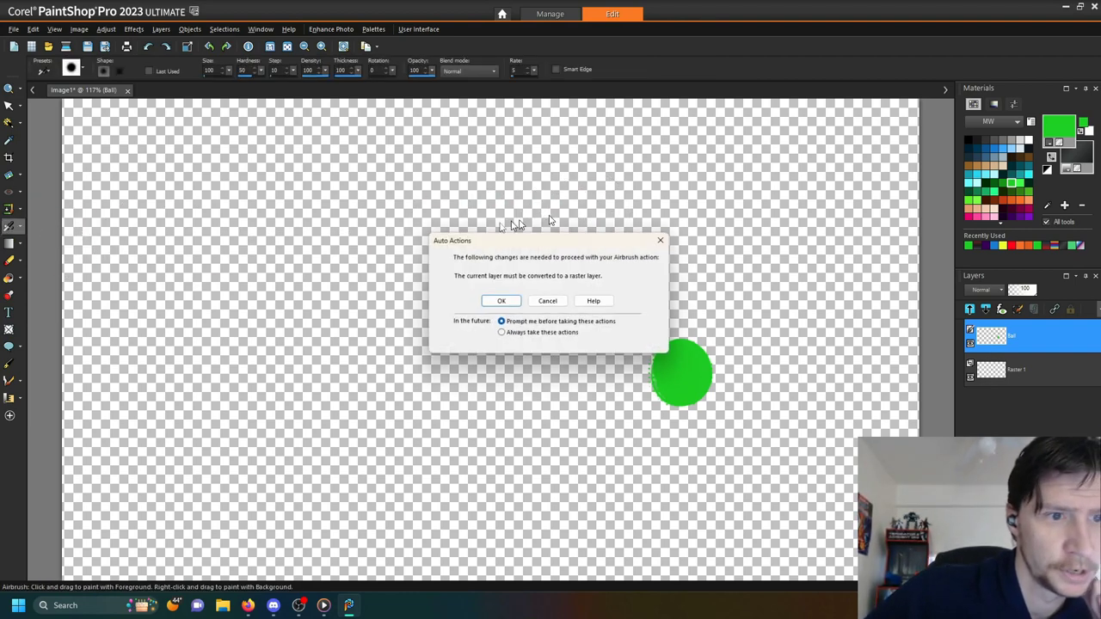
pyautogui.click(549, 303)
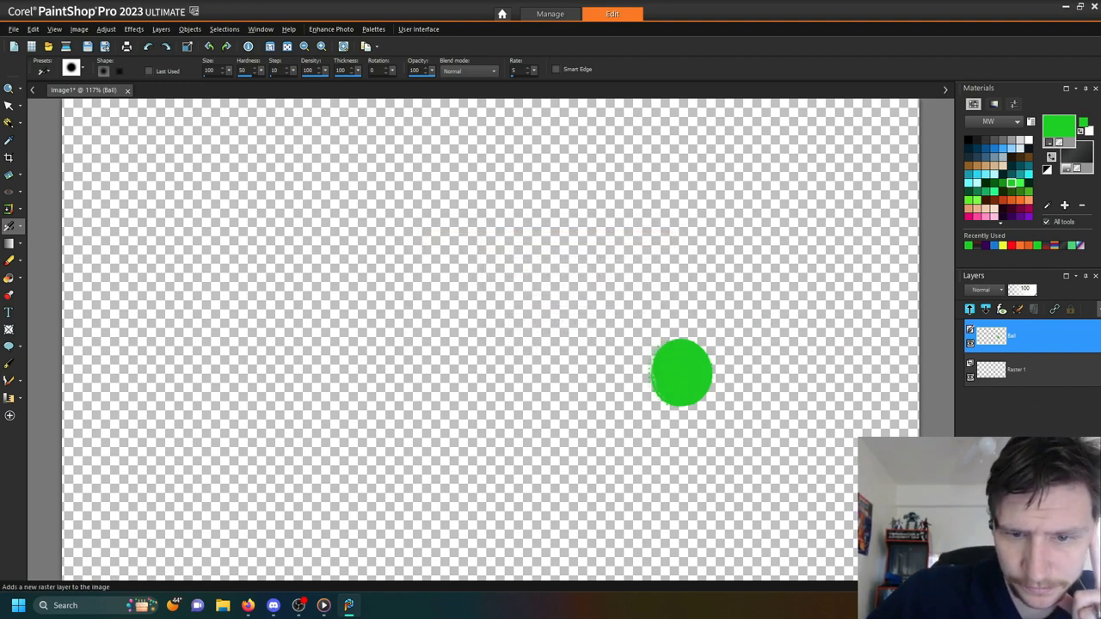
# - Add a new raster layer and spray large looping green Airbrush strokes at size 100 across the canvas and around the ball
pyautogui.click(969, 309)
pyautogui.click(523, 416)
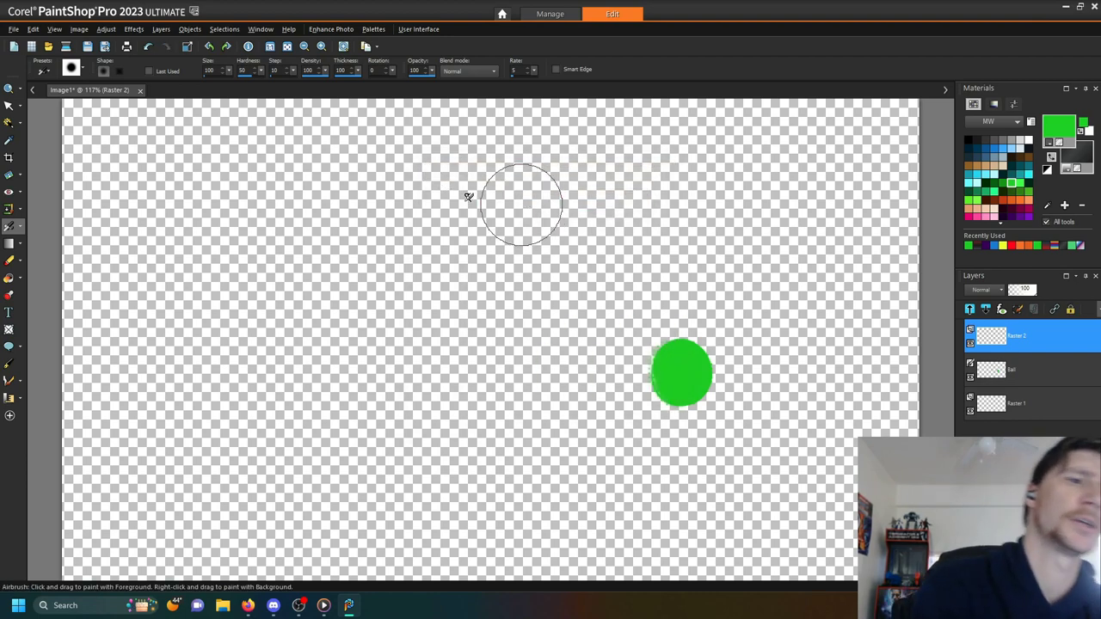
pyautogui.moveTo(511, 196)
pyautogui.mouseDown()
pyautogui.moveTo(380, 300)
pyautogui.moveTo(355, 334)
pyautogui.moveTo(340, 378)
pyautogui.mouseUp()
pyautogui.moveTo(421, 318)
pyautogui.mouseDown()
pyautogui.moveTo(433, 376)
pyautogui.moveTo(416, 451)
pyautogui.moveTo(466, 455)
pyautogui.moveTo(525, 510)
pyautogui.moveTo(696, 530)
pyautogui.moveTo(751, 524)
pyautogui.moveTo(825, 486)
pyautogui.moveTo(867, 414)
pyautogui.moveTo(882, 317)
pyautogui.moveTo(858, 260)
pyautogui.moveTo(807, 229)
pyautogui.moveTo(705, 228)
pyautogui.moveTo(499, 273)
pyautogui.moveTo(404, 274)
pyautogui.moveTo(273, 175)
pyautogui.moveTo(155, 168)
pyautogui.moveTo(79, 332)
pyautogui.moveTo(199, 359)
pyautogui.moveTo(363, 256)
pyautogui.moveTo(316, 376)
pyautogui.moveTo(387, 343)
pyautogui.moveTo(427, 367)
pyautogui.moveTo(374, 543)
pyautogui.mouseUp()
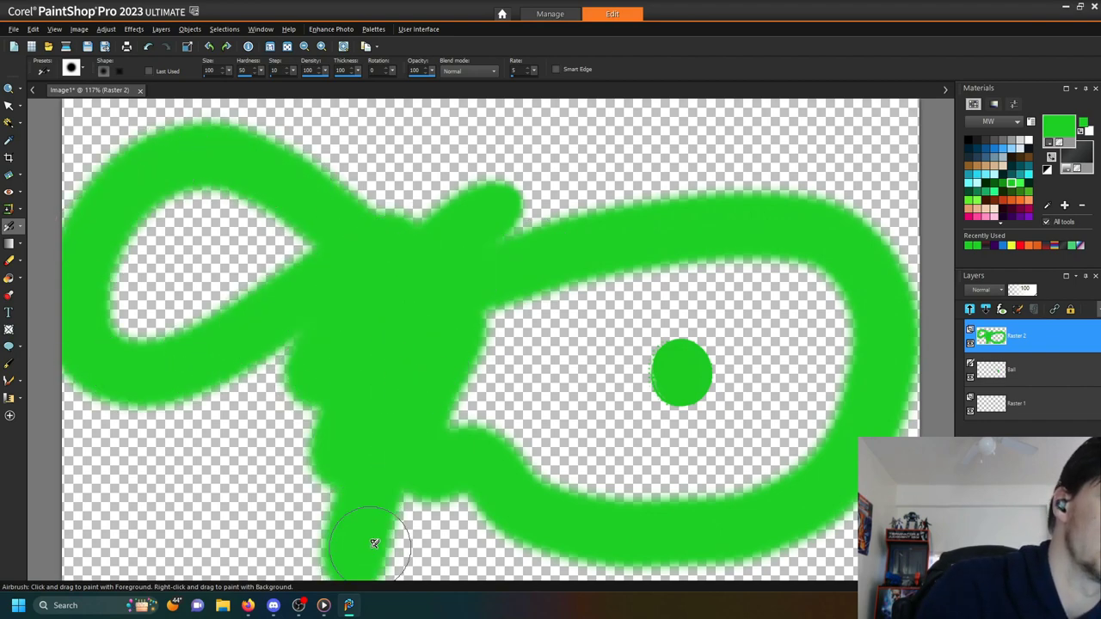
# - Paint a small zigzag test stroke beside the ball with the Paint Brush at size 10, and undo it
pyautogui.click(21, 226)
pyautogui.click(69, 228)
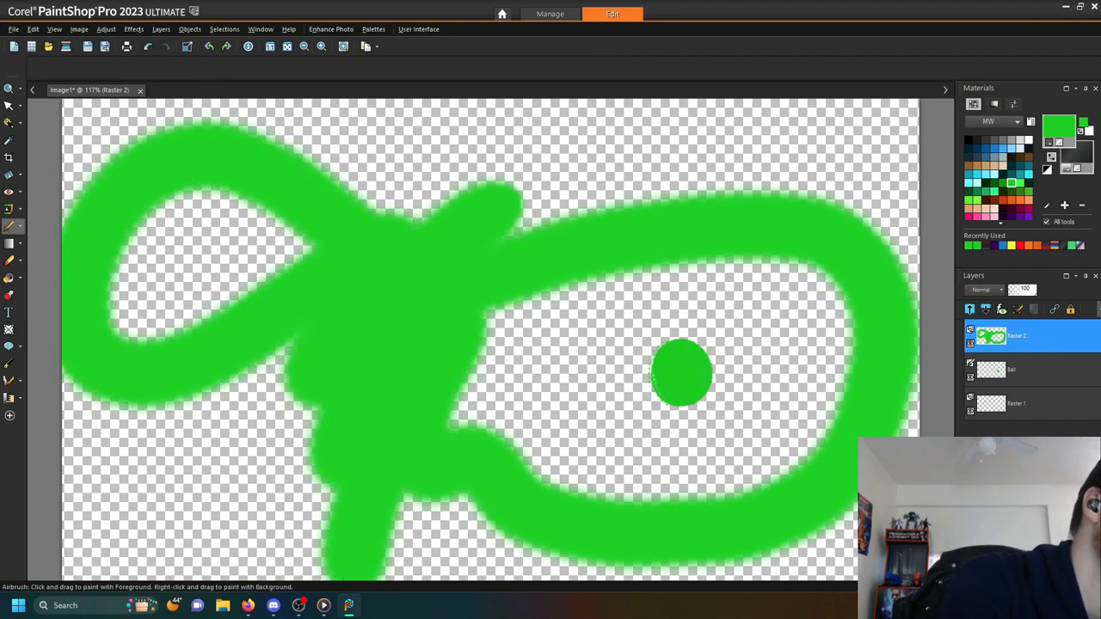
pyautogui.moveTo(585, 343)
pyautogui.mouseDown()
pyautogui.moveTo(639, 293)
pyautogui.moveTo(597, 345)
pyautogui.moveTo(645, 323)
pyautogui.mouseUp()
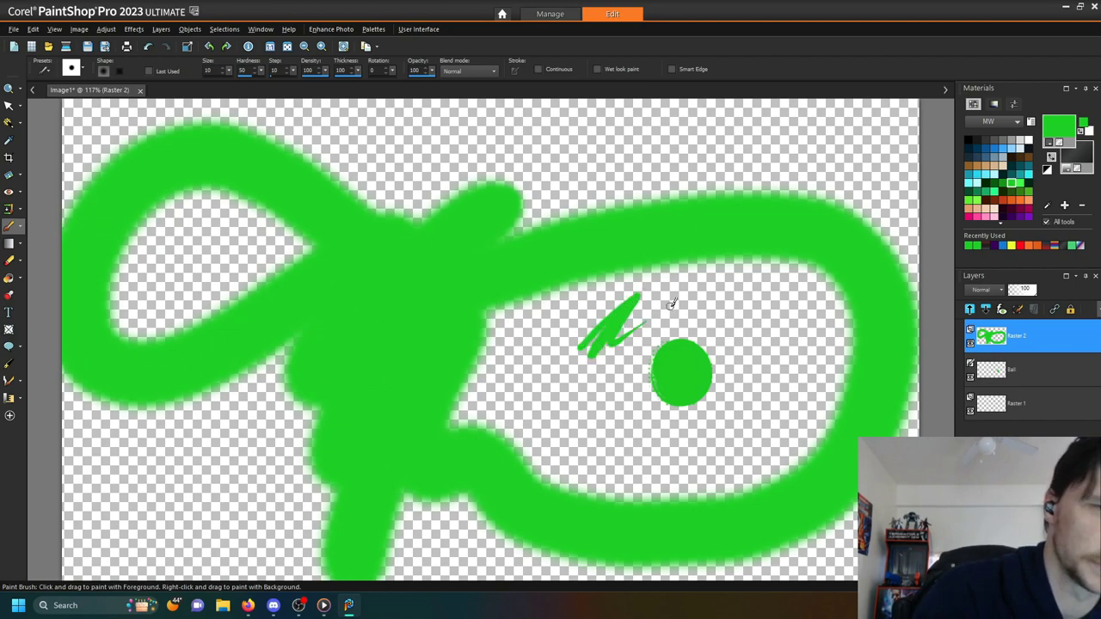
pyautogui.hotkey('ctrl', 'z')
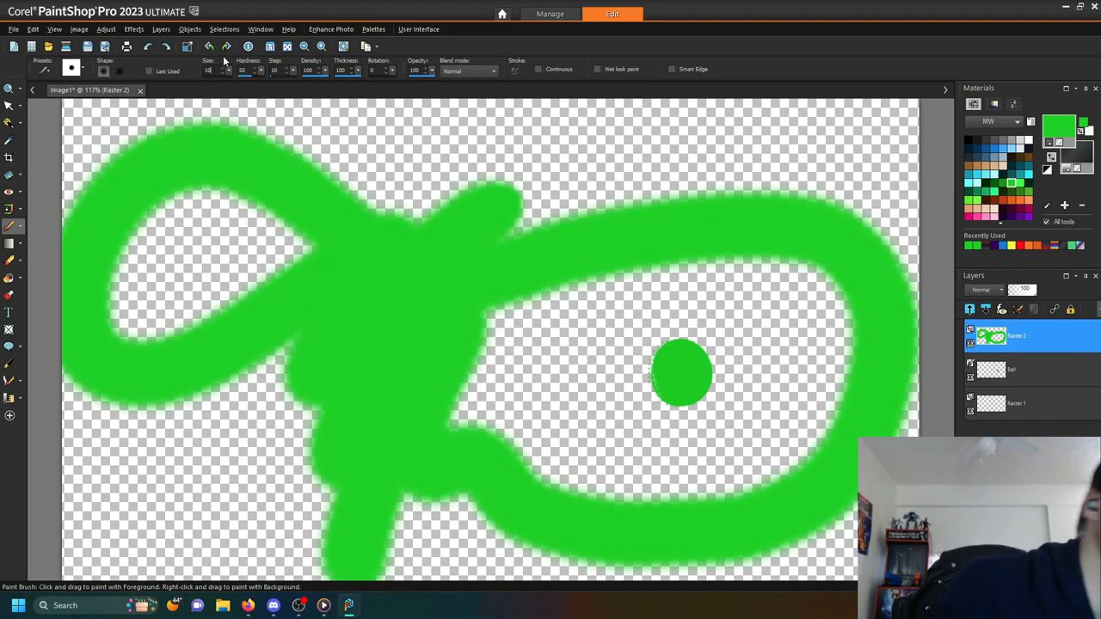
# - Set the Paint Brush size to 50 and paint freehand green strokes across the upper and left parts of the canvas
pyautogui.write('35')
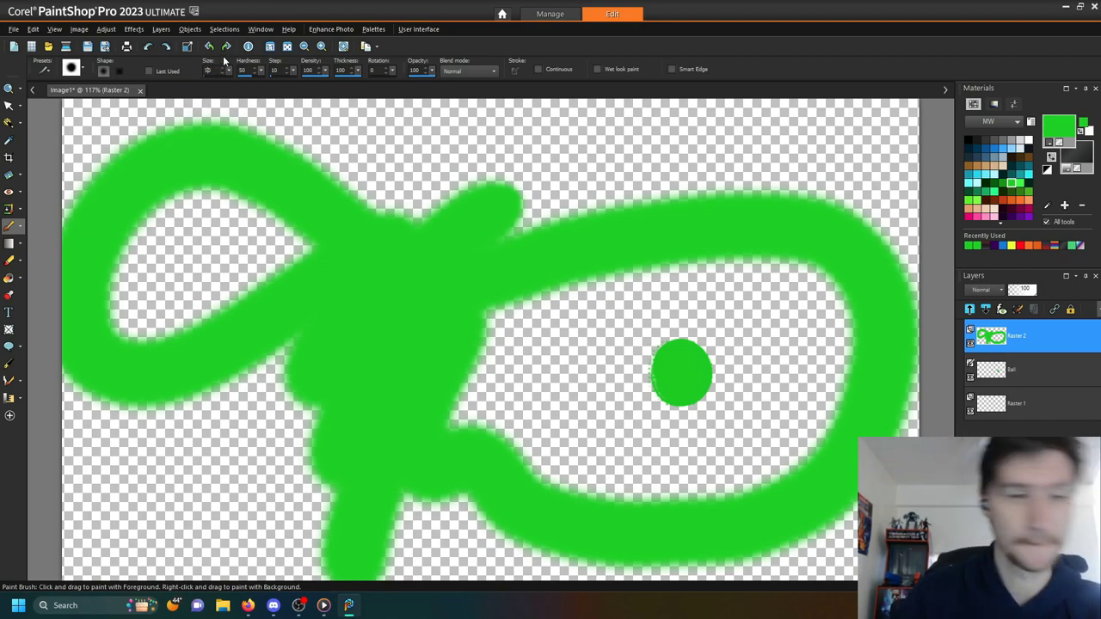
pyautogui.moveTo(752, 126)
pyautogui.mouseDown()
pyautogui.moveTo(578, 146)
pyautogui.moveTo(828, 129)
pyautogui.moveTo(590, 157)
pyautogui.mouseUp()
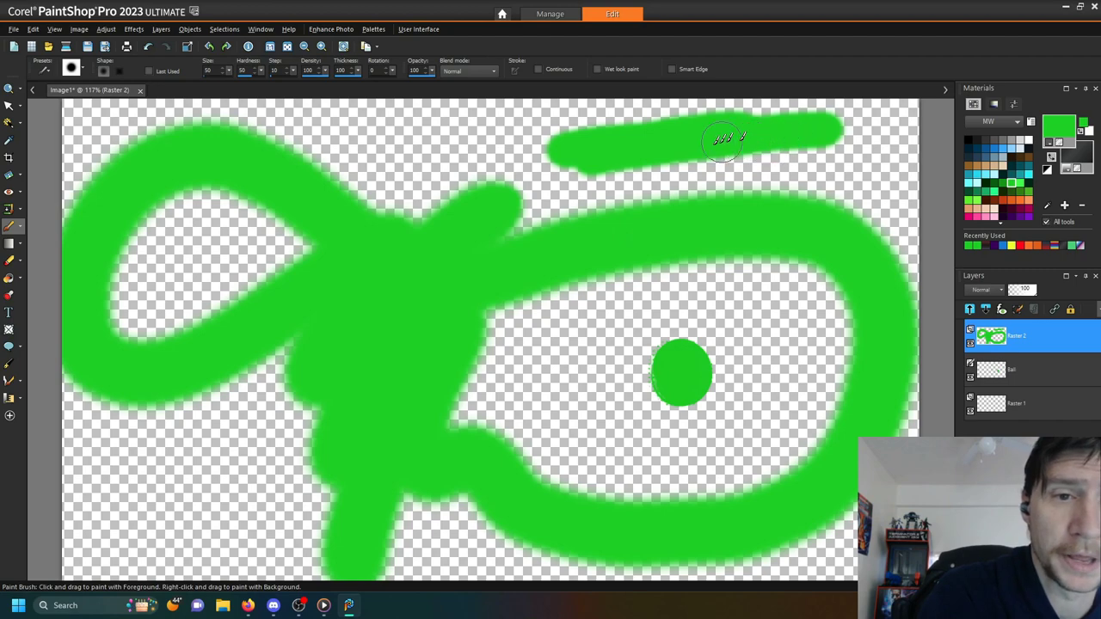
pyautogui.moveTo(645, 150)
pyautogui.mouseDown()
pyautogui.moveTo(855, 148)
pyautogui.moveTo(911, 168)
pyautogui.moveTo(894, 155)
pyautogui.moveTo(710, 134)
pyautogui.moveTo(405, 120)
pyautogui.moveTo(289, 86)
pyautogui.moveTo(139, 111)
pyautogui.moveTo(51, 185)
pyautogui.moveTo(92, 295)
pyautogui.moveTo(270, 349)
pyautogui.moveTo(205, 486)
pyautogui.moveTo(241, 540)
pyautogui.moveTo(473, 534)
pyautogui.moveTo(301, 543)
pyautogui.moveTo(375, 428)
pyautogui.moveTo(190, 422)
pyautogui.moveTo(124, 482)
pyautogui.moveTo(199, 442)
pyautogui.moveTo(98, 503)
pyautogui.moveTo(92, 551)
pyautogui.moveTo(381, 373)
pyautogui.mouseUp()
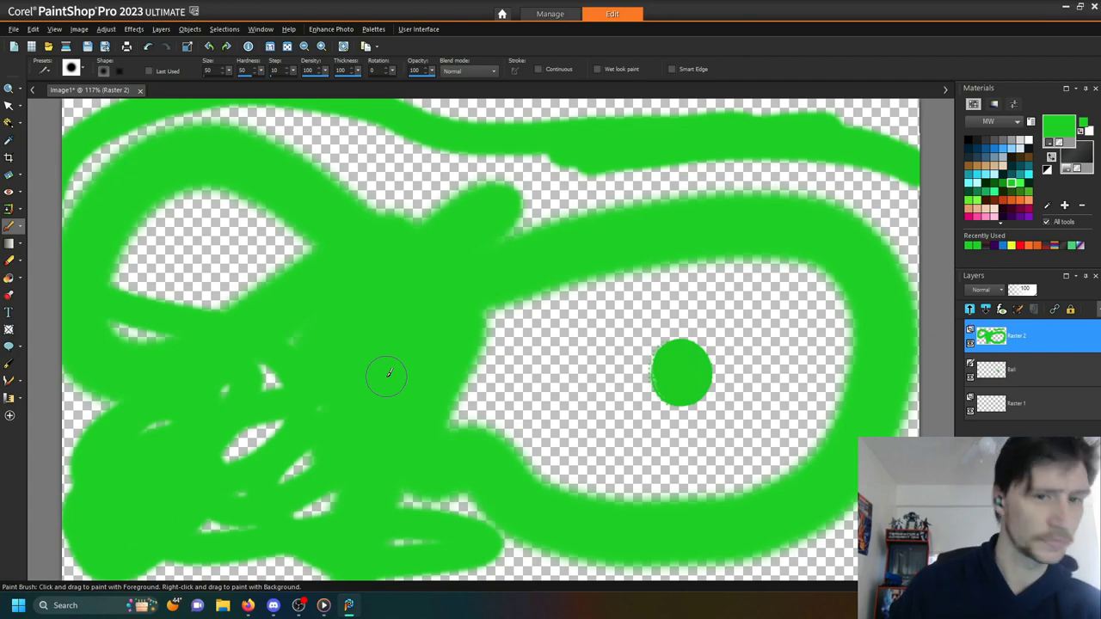
pyautogui.moveTo(319, 266)
pyautogui.mouseDown()
pyautogui.moveTo(360, 27)
pyautogui.moveTo(473, 195)
pyautogui.moveTo(473, 253)
pyautogui.moveTo(457, 202)
pyautogui.moveTo(442, 190)
pyautogui.moveTo(415, 193)
pyautogui.moveTo(527, 181)
pyautogui.moveTo(693, 233)
pyautogui.moveTo(706, 184)
pyautogui.mouseUp()
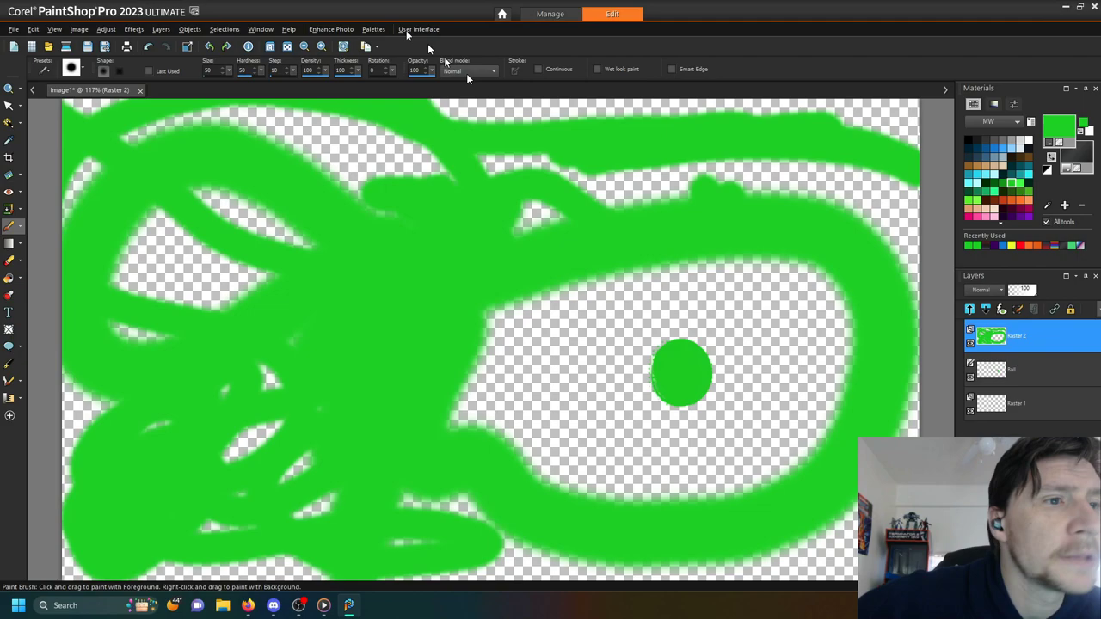
# - Magnify the image to 600% and compare the edges of the raster strokes with the edges of the oil-painted ball
pyautogui.click(270, 47)
pyautogui.click(326, 54)
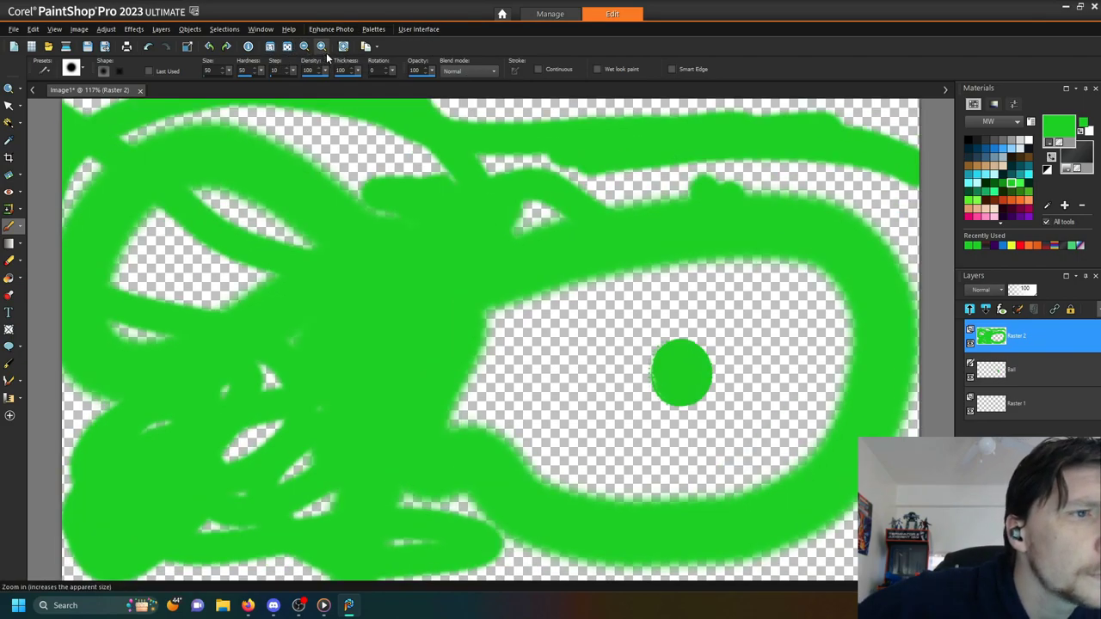
pyautogui.click(326, 53)
pyautogui.click(326, 54)
pyautogui.click(325, 52)
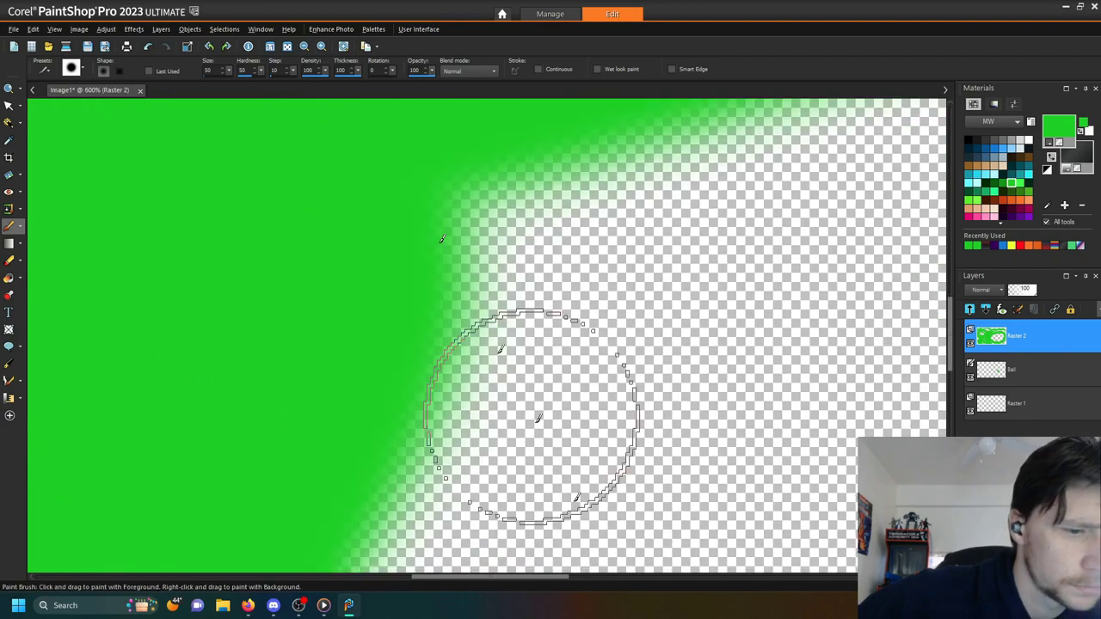
pyautogui.scroll(3, 454, 567)
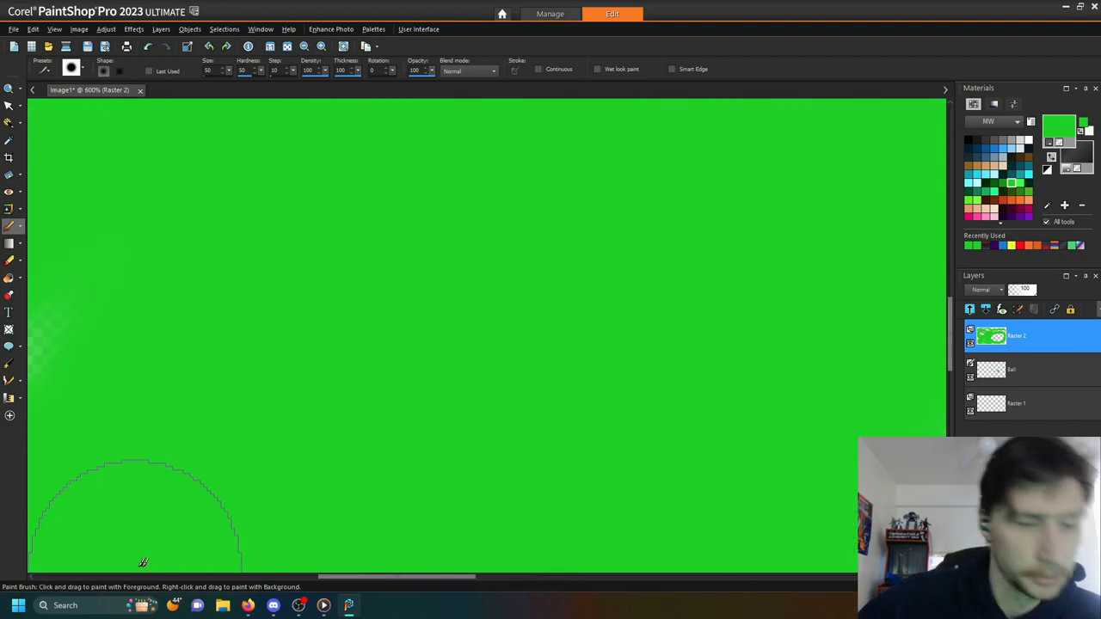
pyautogui.moveTo(324, 605)
pyautogui.moveTo(414, 577); pyautogui.dragTo(676, 593)
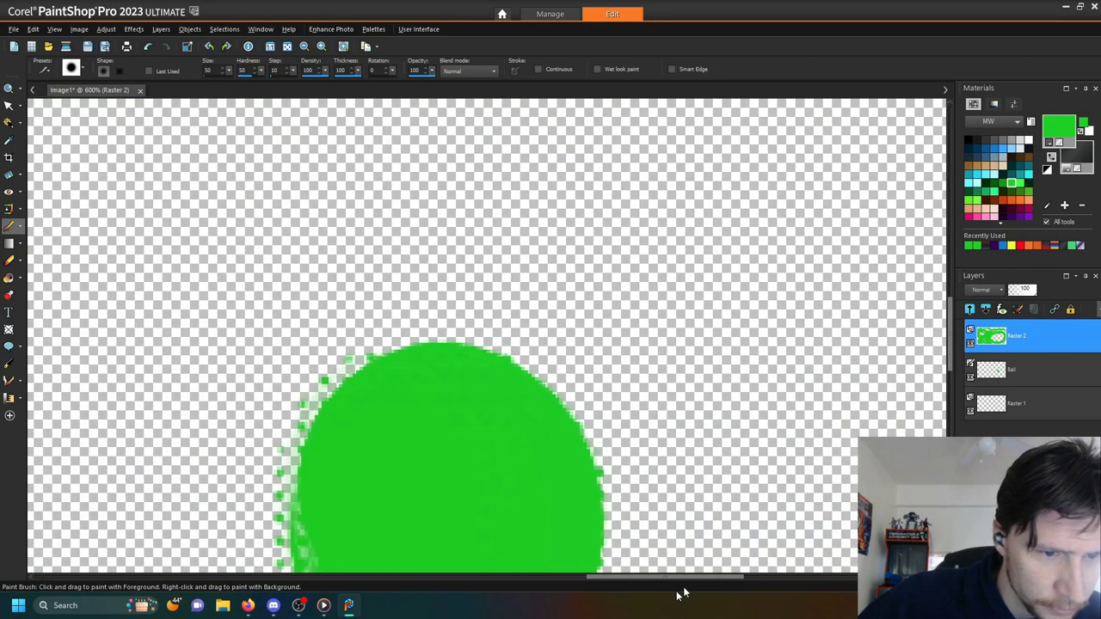
pyautogui.moveTo(953, 334); pyautogui.dragTo(948, 365)
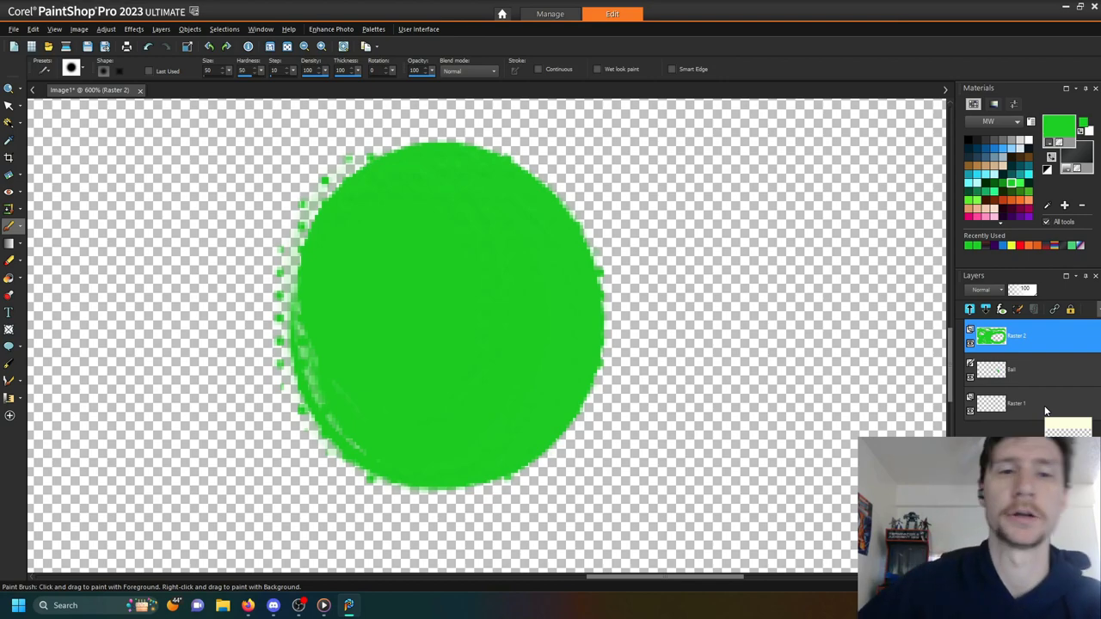
# - Delete the raster layer holding the Airbrush and Paint Brush strokes
pyautogui.click(303, 47)
pyautogui.click(304, 46)
pyautogui.click(303, 47)
pyautogui.click(304, 47)
pyautogui.click(304, 46)
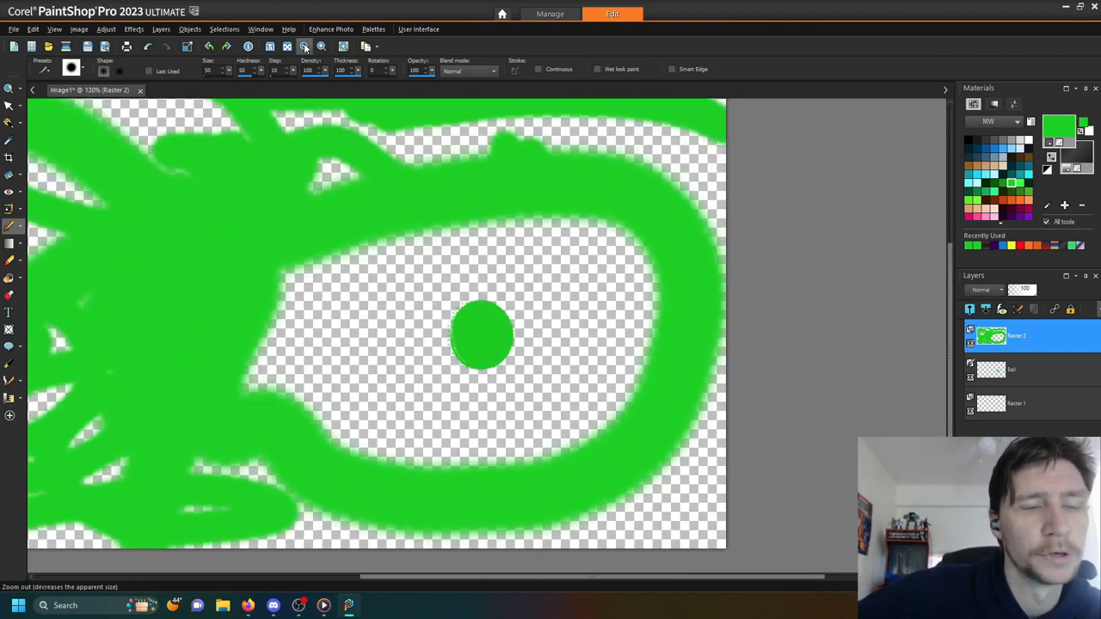
pyautogui.click(303, 47)
pyautogui.rightClick(1009, 347)
pyautogui.click(1004, 378)
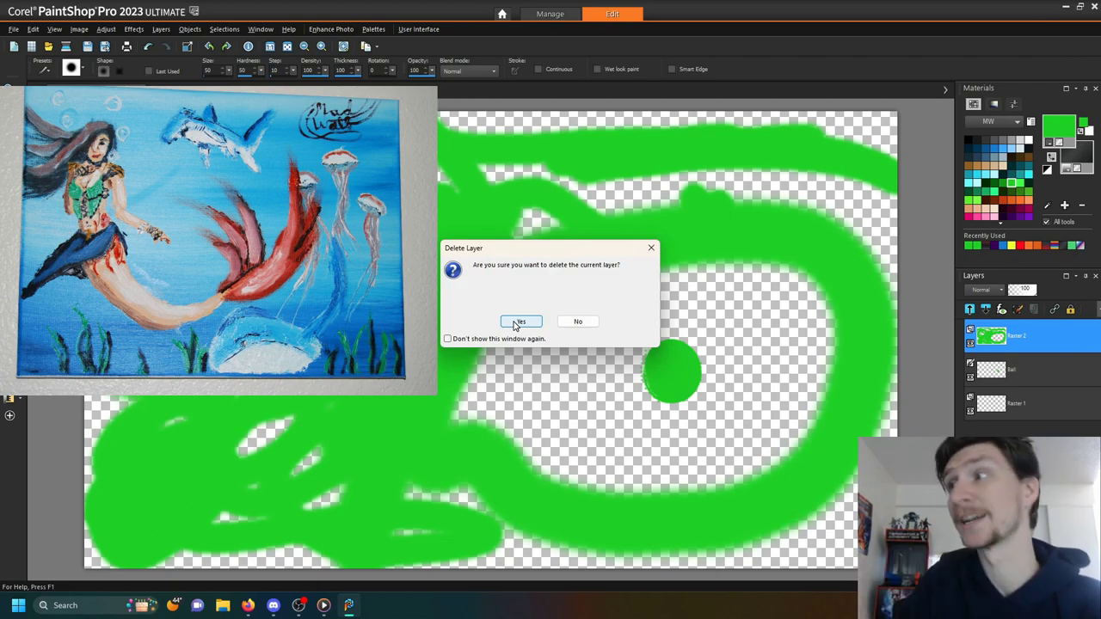
pyautogui.click(518, 323)
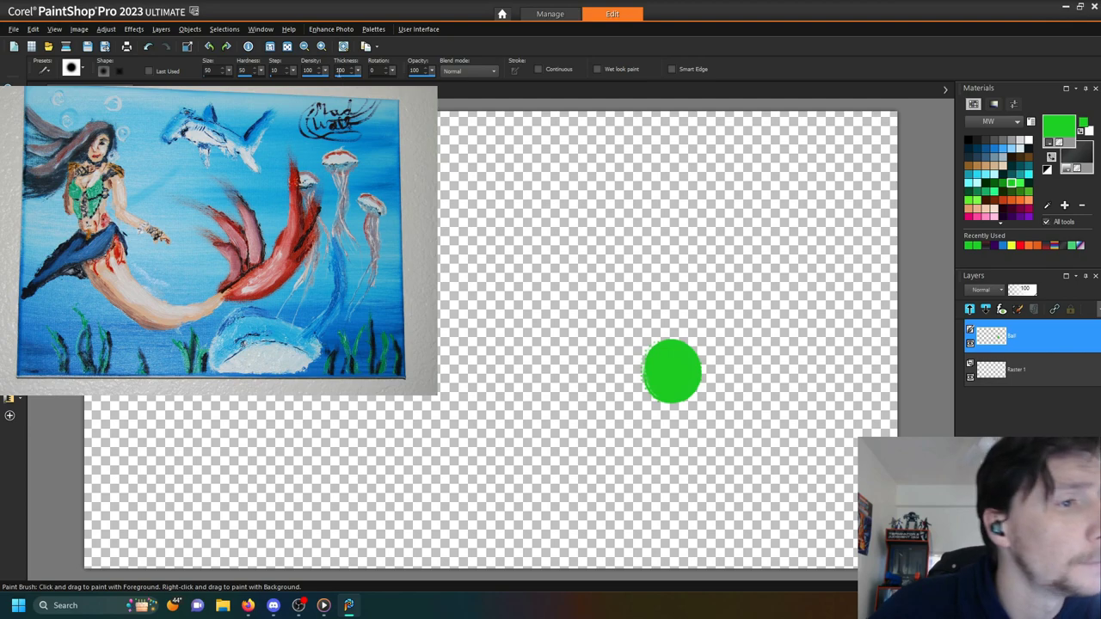
# - Add a new Art Media layer named BallShine1 above the Ball layer
pyautogui.click(323, 47)
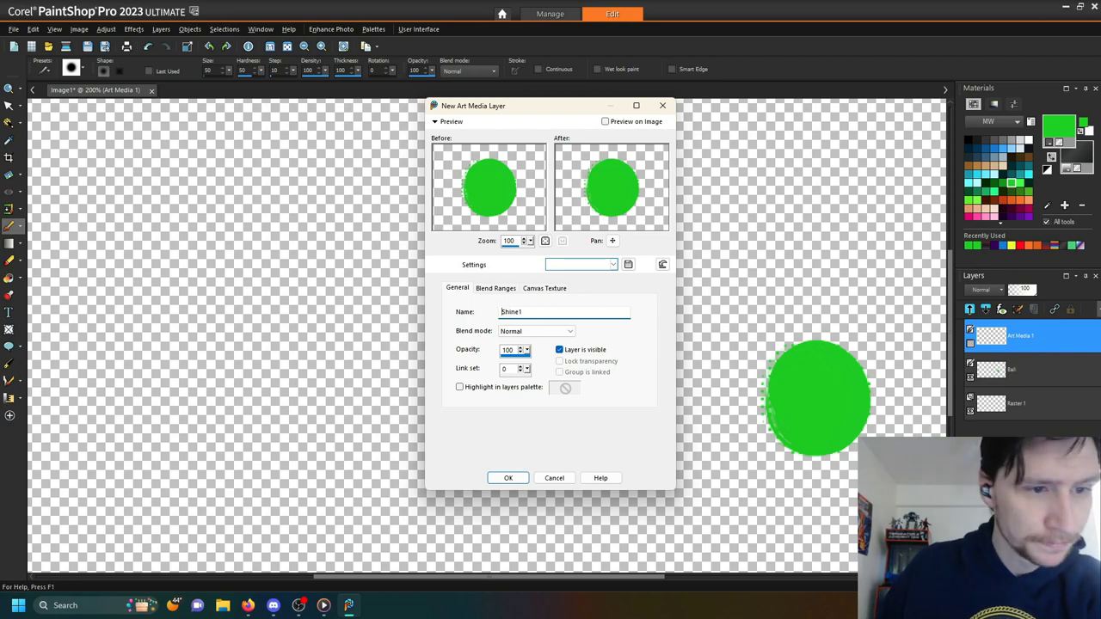
pyautogui.press('Return')
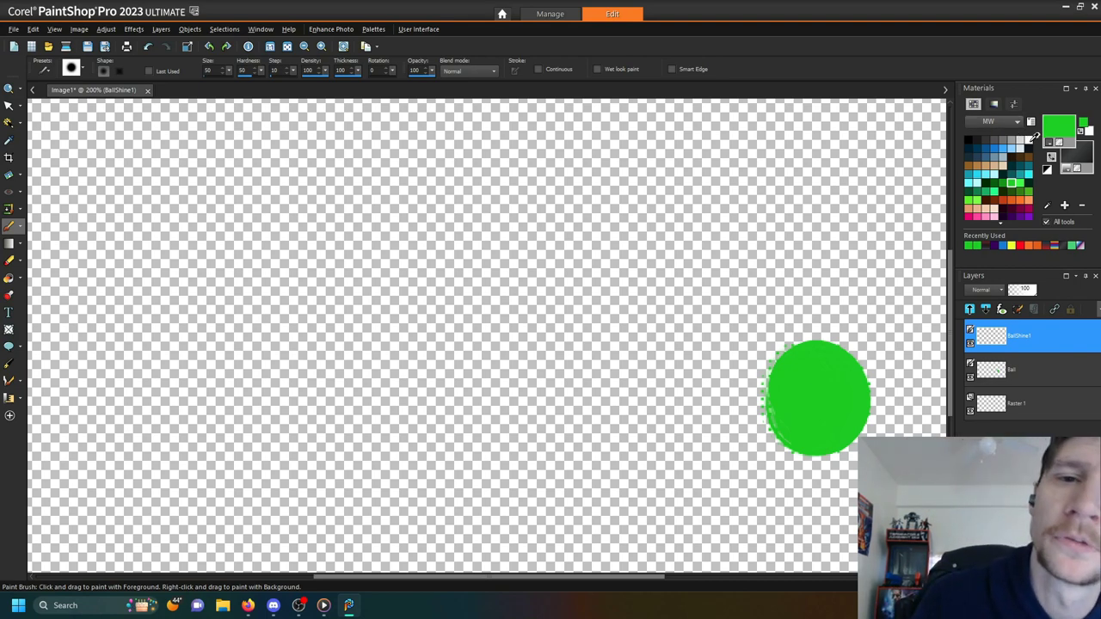
# - Paint a small white highlight on the ball's upper-left area with the Oil Brush at size 10 and soften it with the Smear tool
pyautogui.click(1033, 138)
pyautogui.click(10, 397)
pyautogui.click(31, 397)
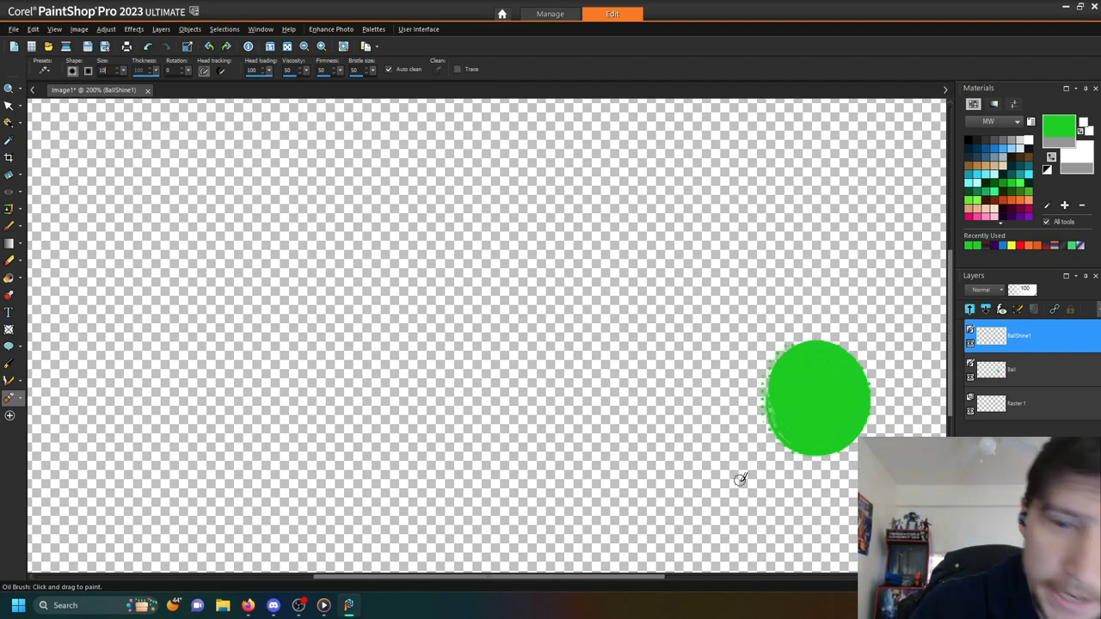
pyautogui.click(1030, 138)
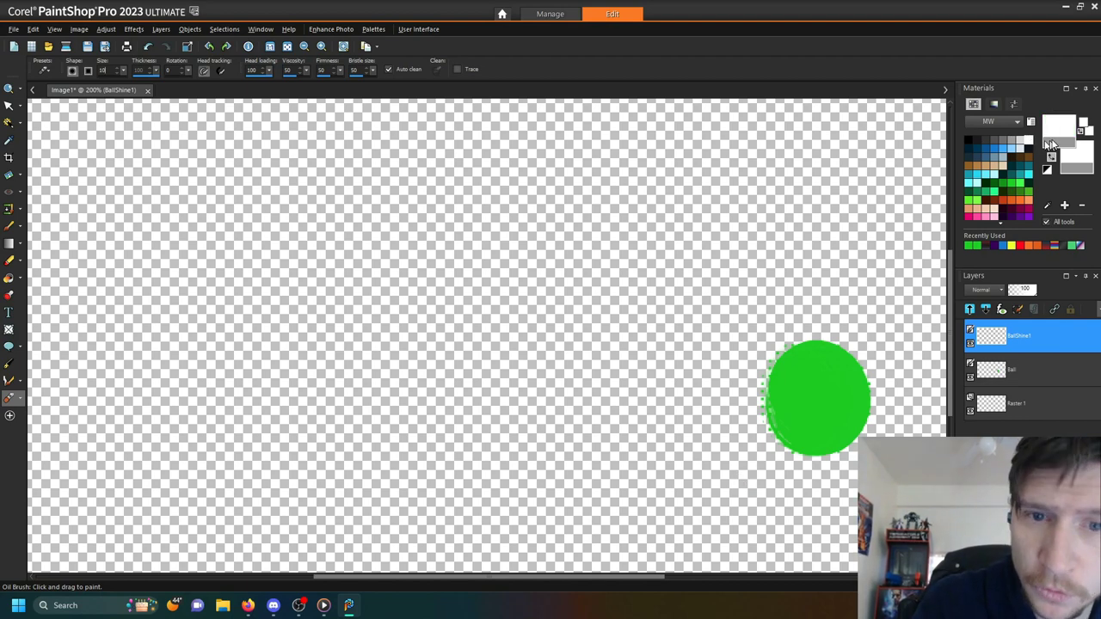
pyautogui.moveTo(806, 368); pyautogui.dragTo(804, 370)
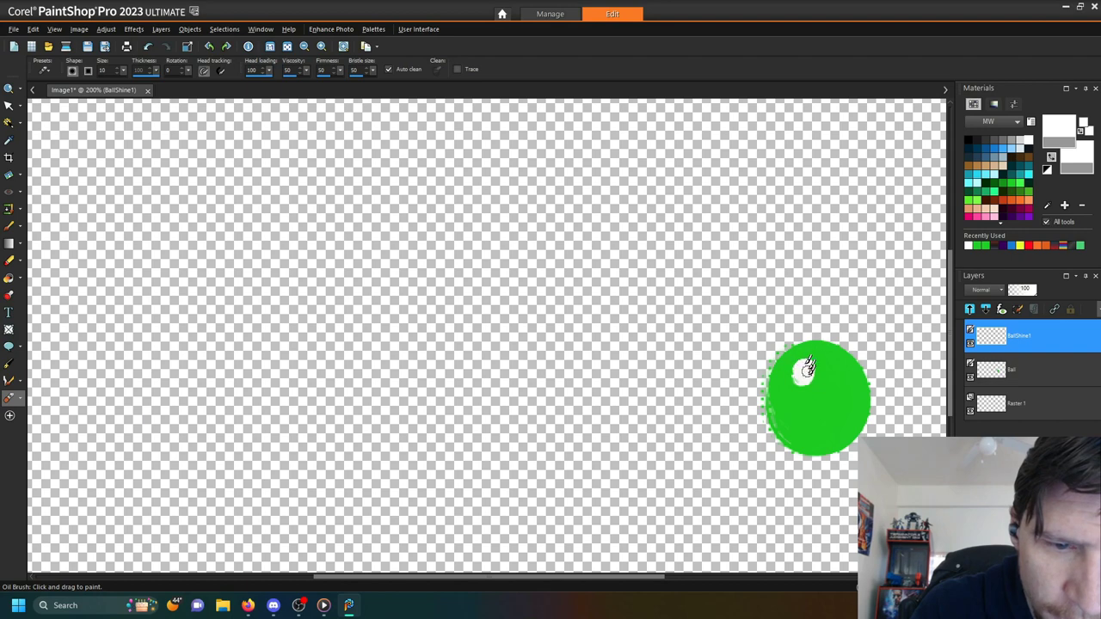
pyautogui.click(10, 397)
pyautogui.click(77, 516)
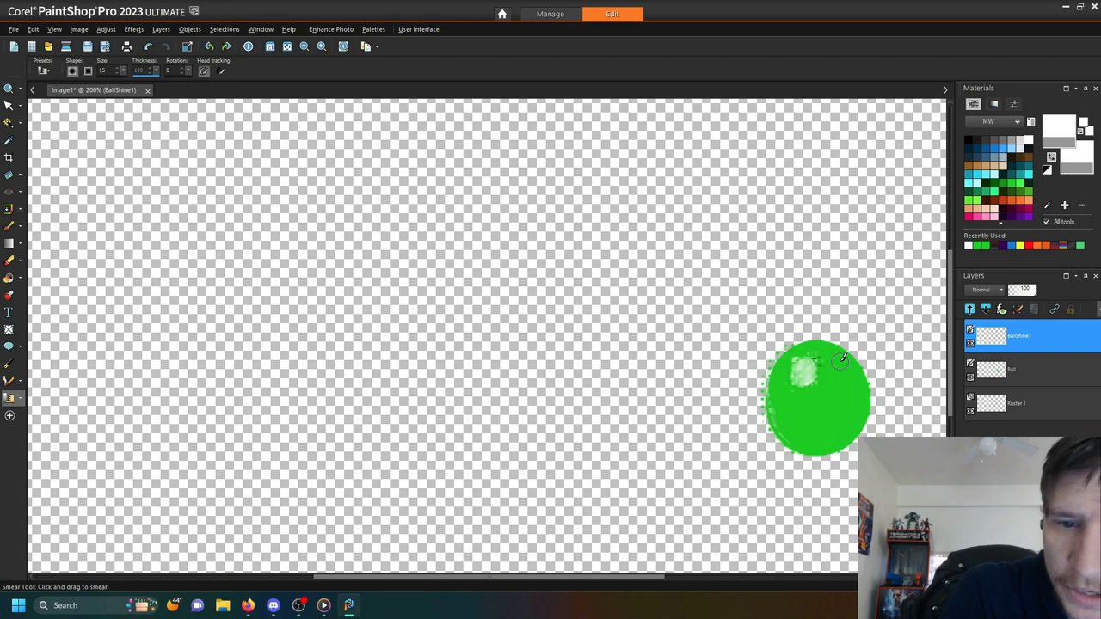
# - Set the Oil Brush viscosity to 100 and repaint the white highlight on the ball
pyautogui.click(10, 398)
pyautogui.click(81, 398)
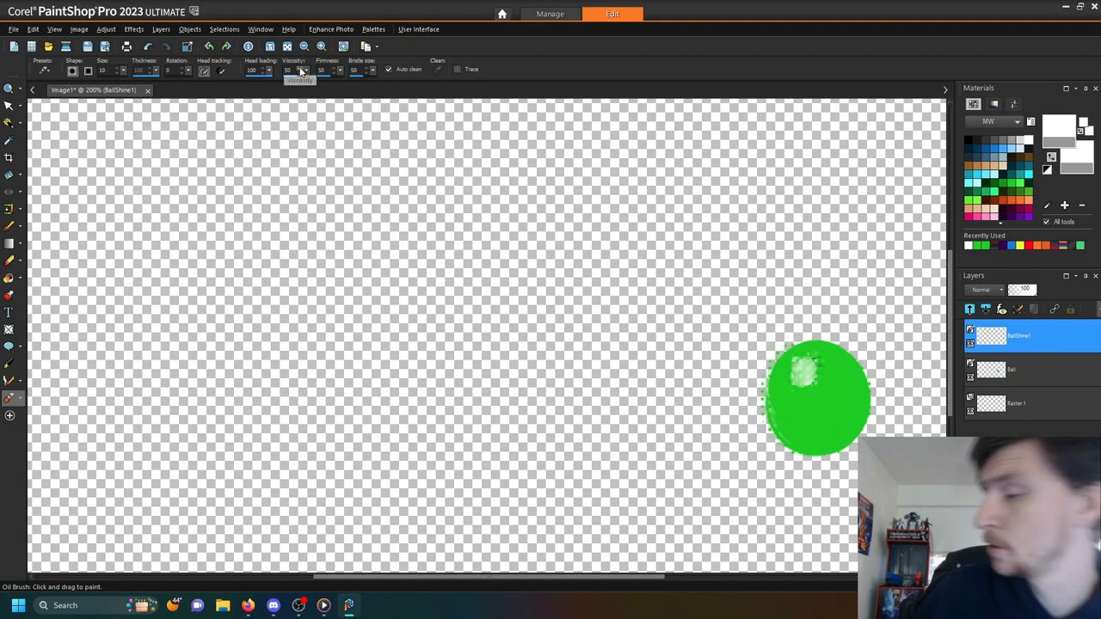
pyautogui.moveTo(300, 71); pyautogui.dragTo(301, 70)
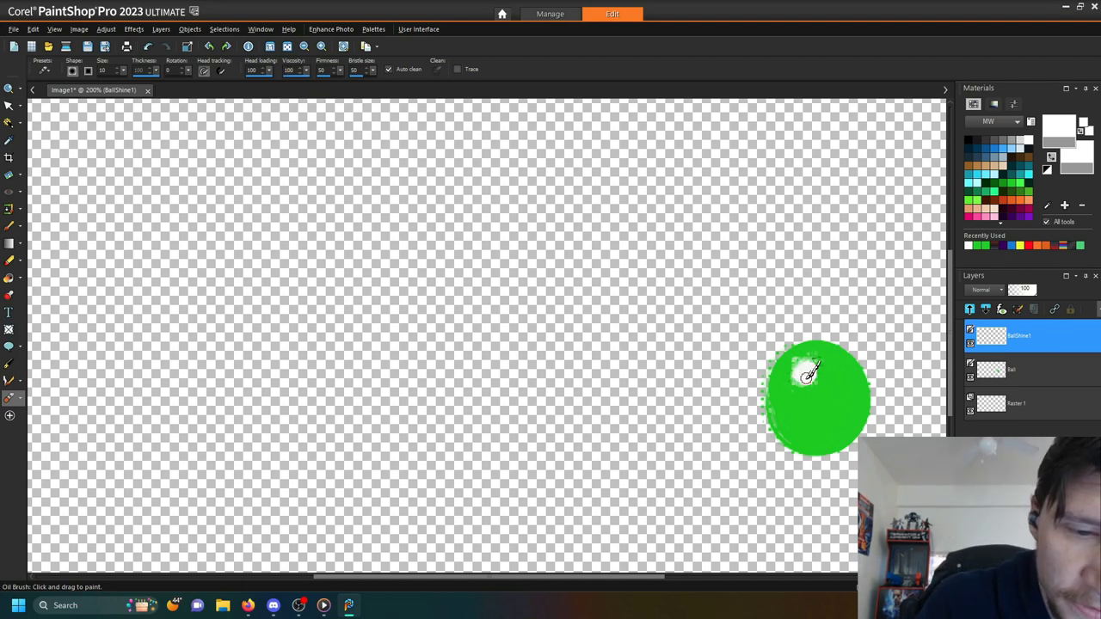
# - Smear the white highlight outward in several directions toward the ball's edge with the Smear tool at size 15
pyautogui.click(21, 398)
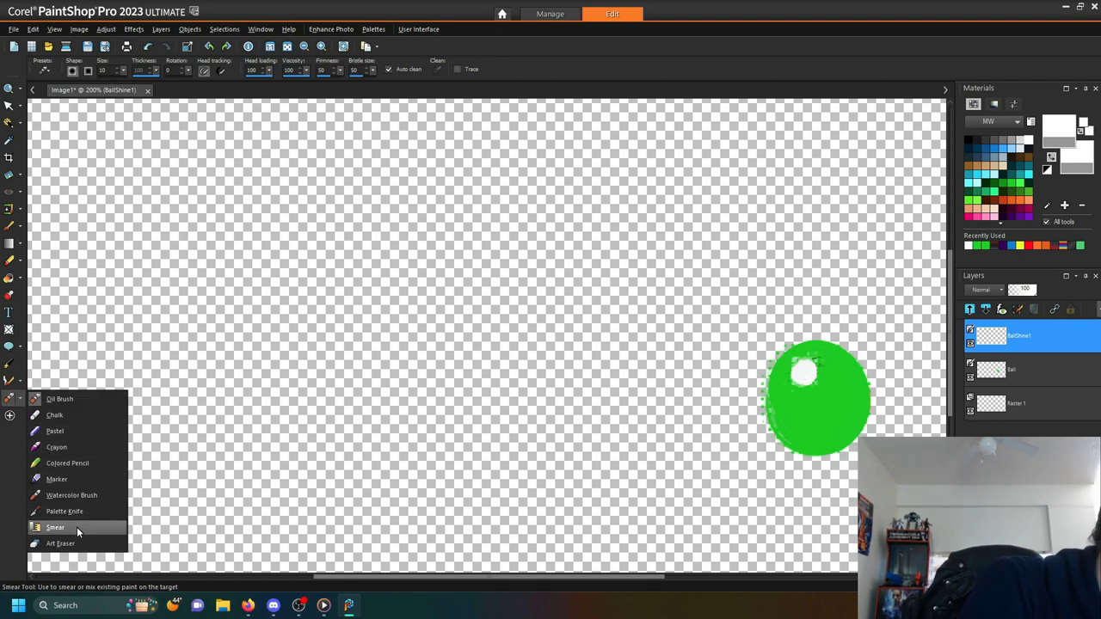
pyautogui.click(77, 526)
pyautogui.moveTo(805, 368)
pyautogui.mouseDown()
pyautogui.moveTo(827, 350)
pyautogui.moveTo(807, 376)
pyautogui.moveTo(777, 367)
pyautogui.mouseUp()
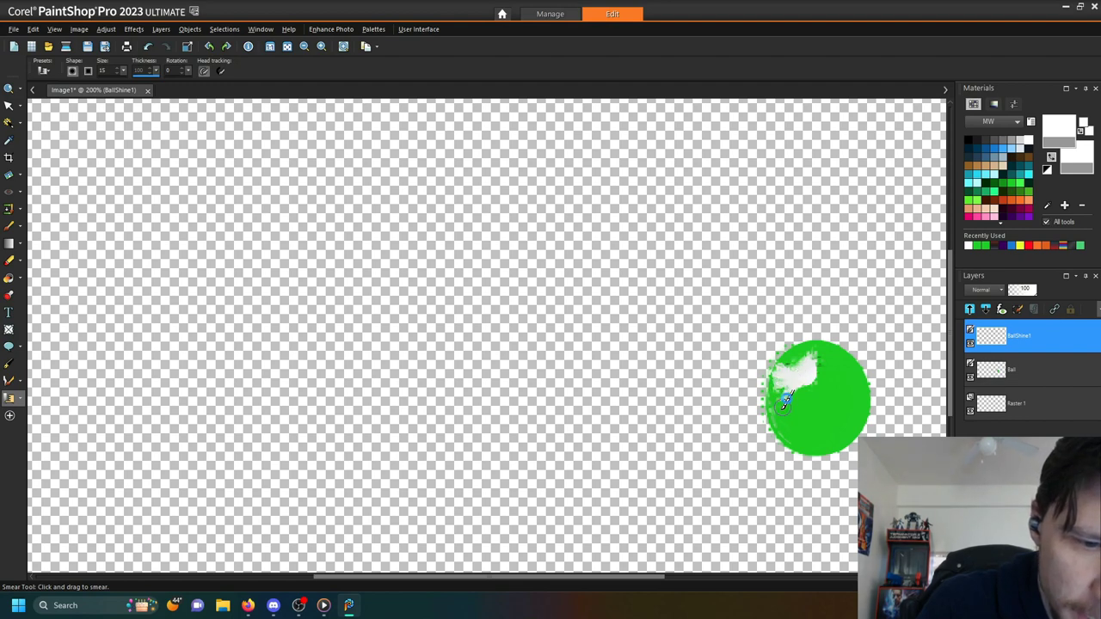
pyautogui.moveTo(800, 404)
pyautogui.mouseDown()
pyautogui.moveTo(803, 417)
pyautogui.moveTo(811, 362)
pyautogui.mouseUp()
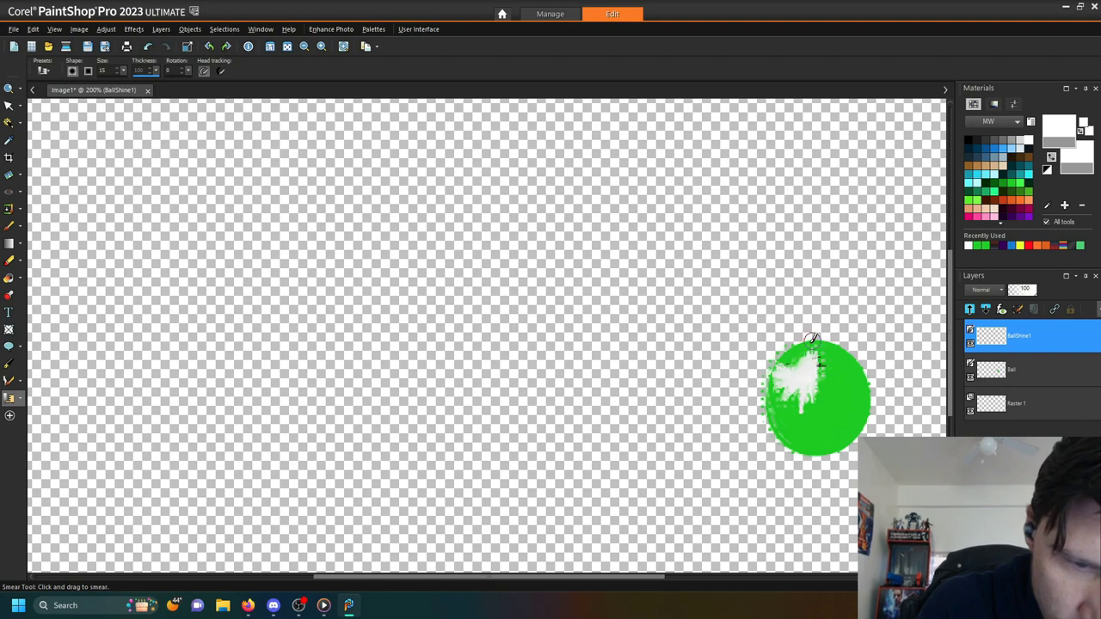
pyautogui.moveTo(811, 338); pyautogui.dragTo(800, 359)
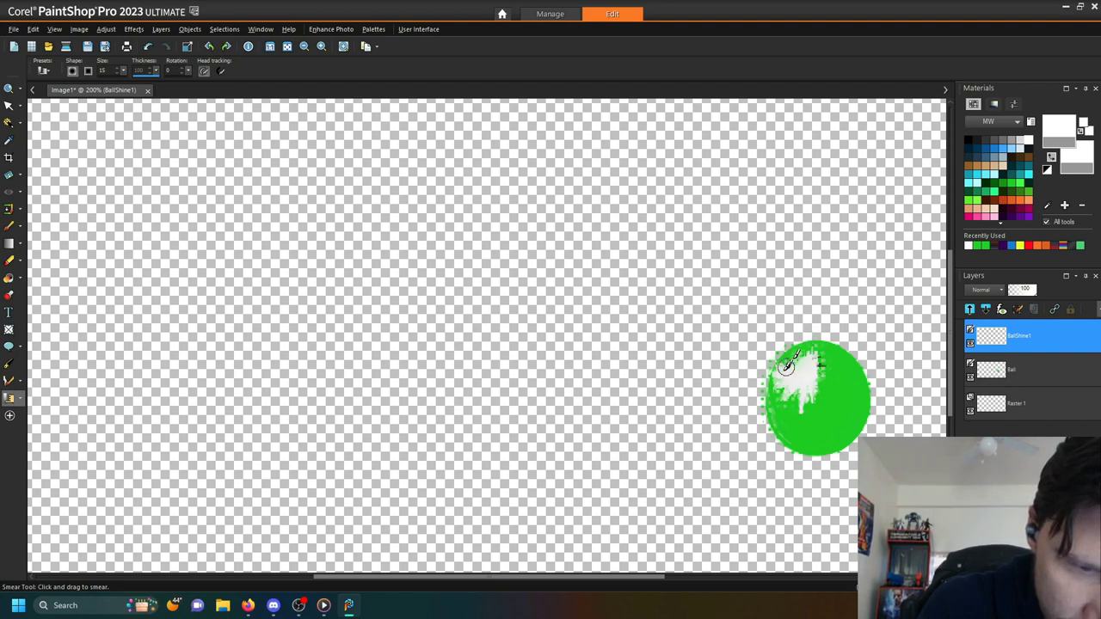
# - Add more white to the ball's highlight with the Oil Brush and smear it broadly across the ball's upper half
pyautogui.click(10, 398)
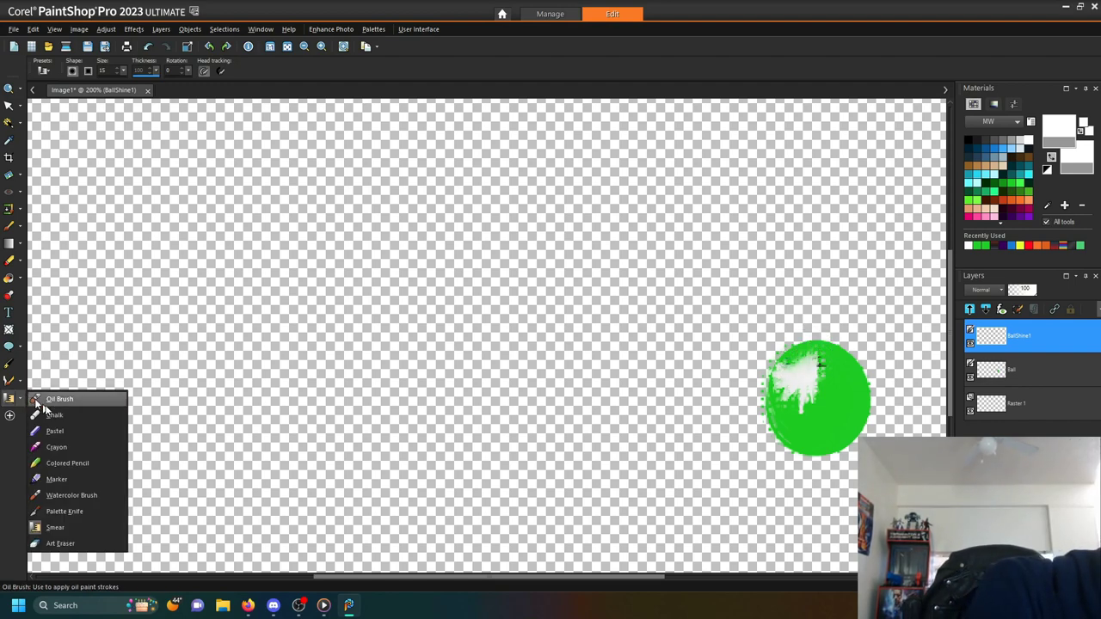
pyautogui.click(60, 395)
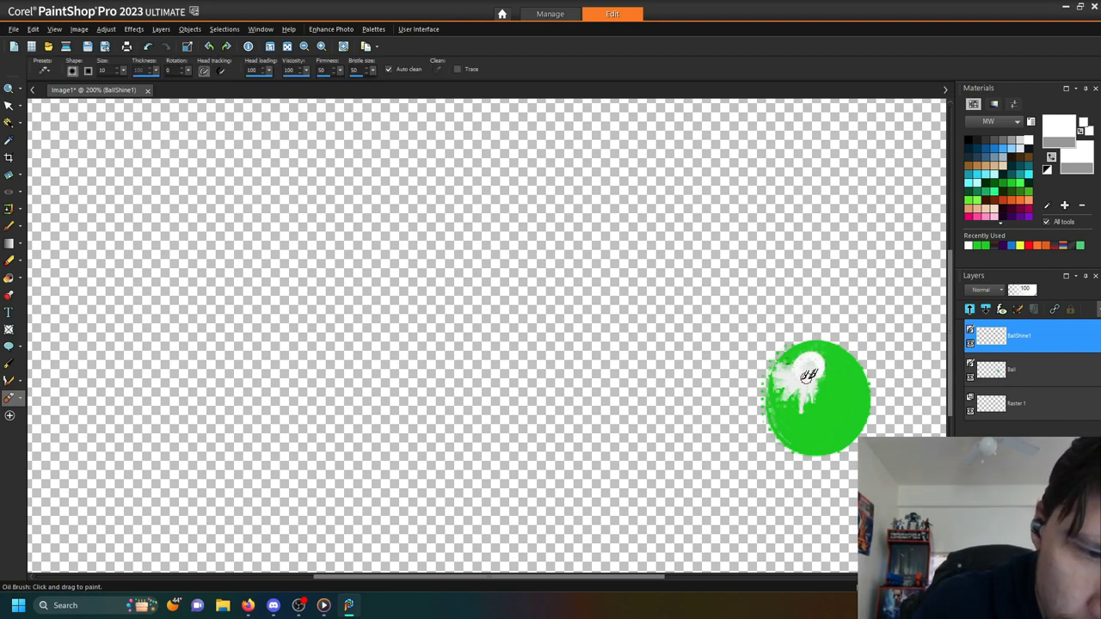
pyautogui.click(19, 401)
pyautogui.click(84, 524)
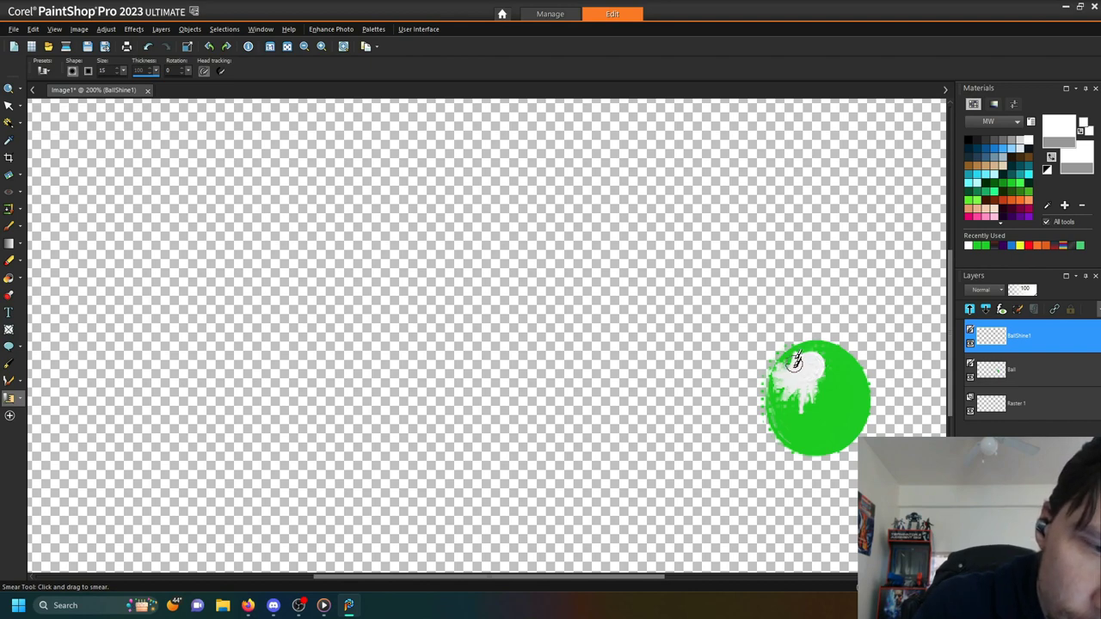
pyautogui.moveTo(788, 359)
pyautogui.mouseDown()
pyautogui.moveTo(825, 348)
pyautogui.moveTo(819, 363)
pyautogui.moveTo(809, 357)
pyautogui.moveTo(831, 364)
pyautogui.moveTo(814, 372)
pyautogui.moveTo(826, 387)
pyautogui.moveTo(820, 369)
pyautogui.moveTo(813, 390)
pyautogui.moveTo(818, 375)
pyautogui.moveTo(794, 390)
pyautogui.moveTo(809, 375)
pyautogui.moveTo(780, 396)
pyautogui.moveTo(807, 388)
pyautogui.moveTo(783, 400)
pyautogui.moveTo(787, 409)
pyautogui.moveTo(798, 381)
pyautogui.moveTo(771, 386)
pyautogui.moveTo(829, 371)
pyautogui.moveTo(815, 358)
pyautogui.moveTo(824, 345)
pyautogui.moveTo(851, 358)
pyautogui.moveTo(826, 358)
pyautogui.moveTo(844, 385)
pyautogui.moveTo(840, 366)
pyautogui.moveTo(809, 423)
pyautogui.moveTo(825, 381)
pyautogui.moveTo(790, 417)
pyautogui.moveTo(827, 382)
pyautogui.moveTo(793, 408)
pyautogui.mouseUp()
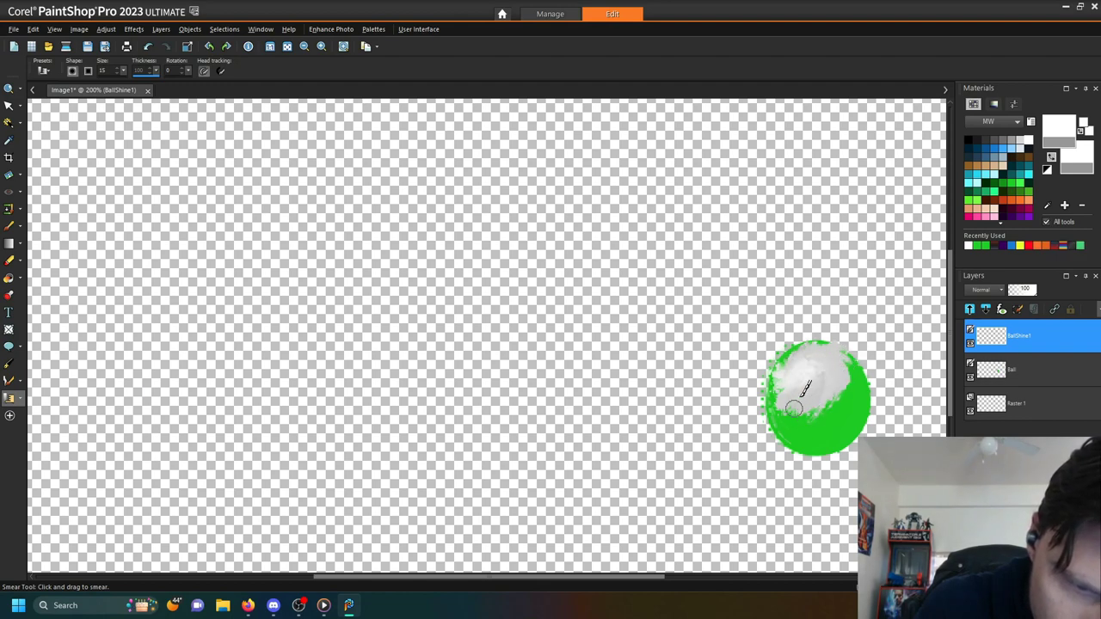
# - Set the BallShine1 layer's blend mode to Hard Light and its opacity to 53
pyautogui.click(1003, 293)
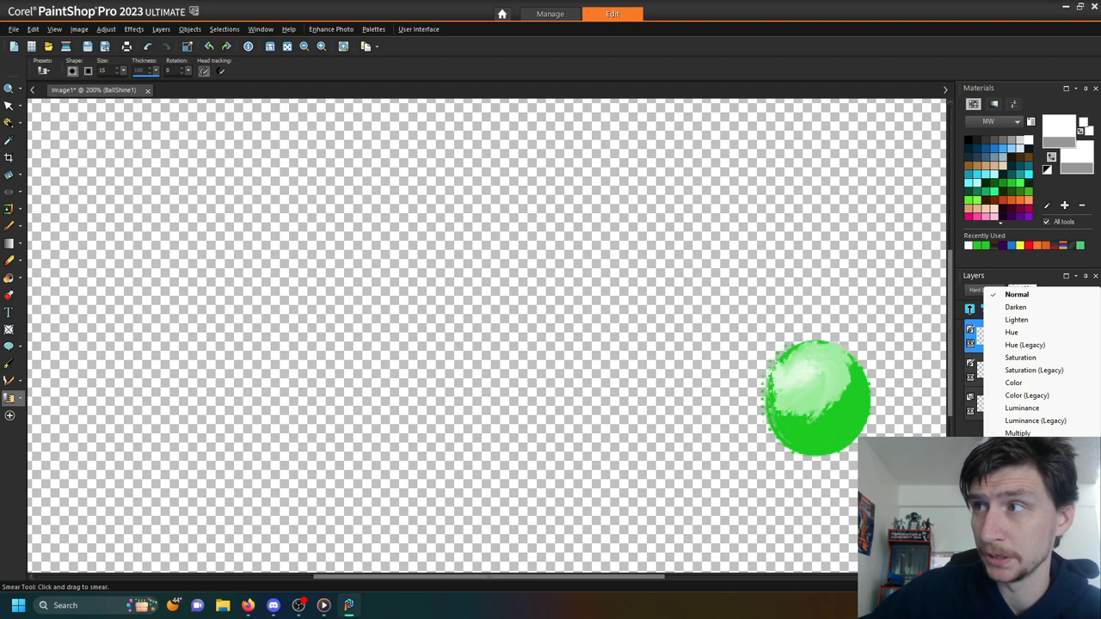
pyautogui.click(1023, 483)
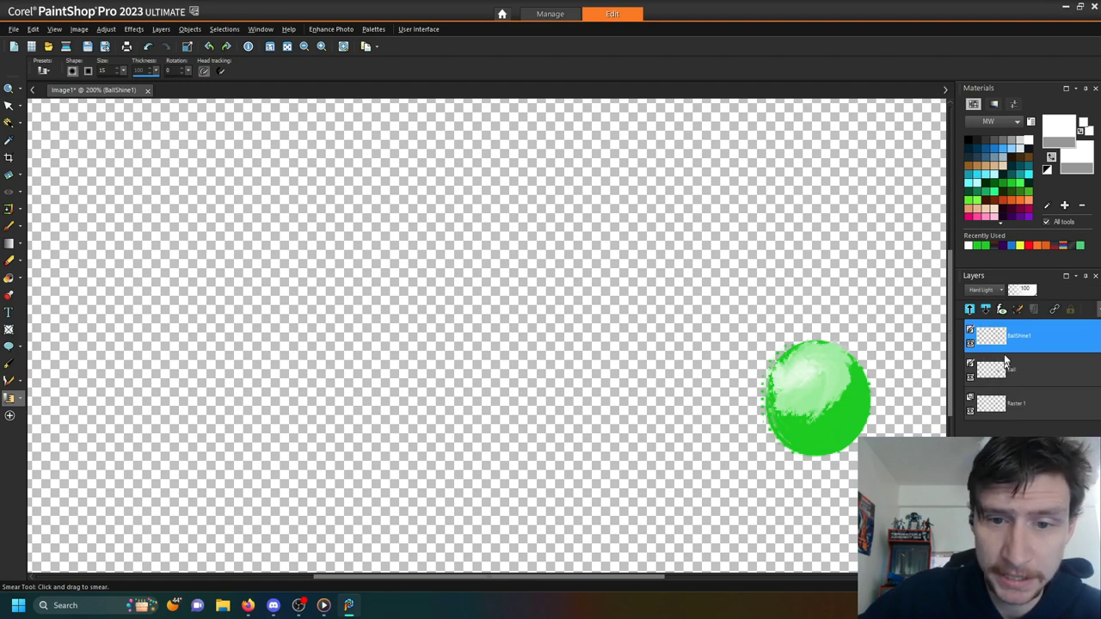
pyautogui.click(1022, 295)
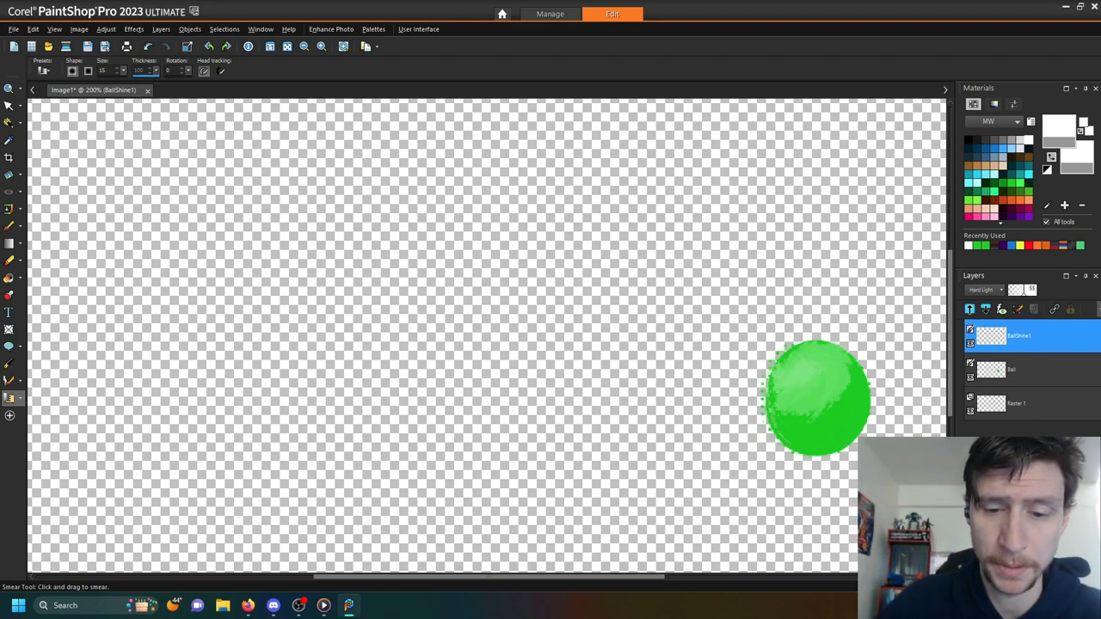
# - Add a new Art Media layer named BallShine2 above BallShine1
pyautogui.write('B')
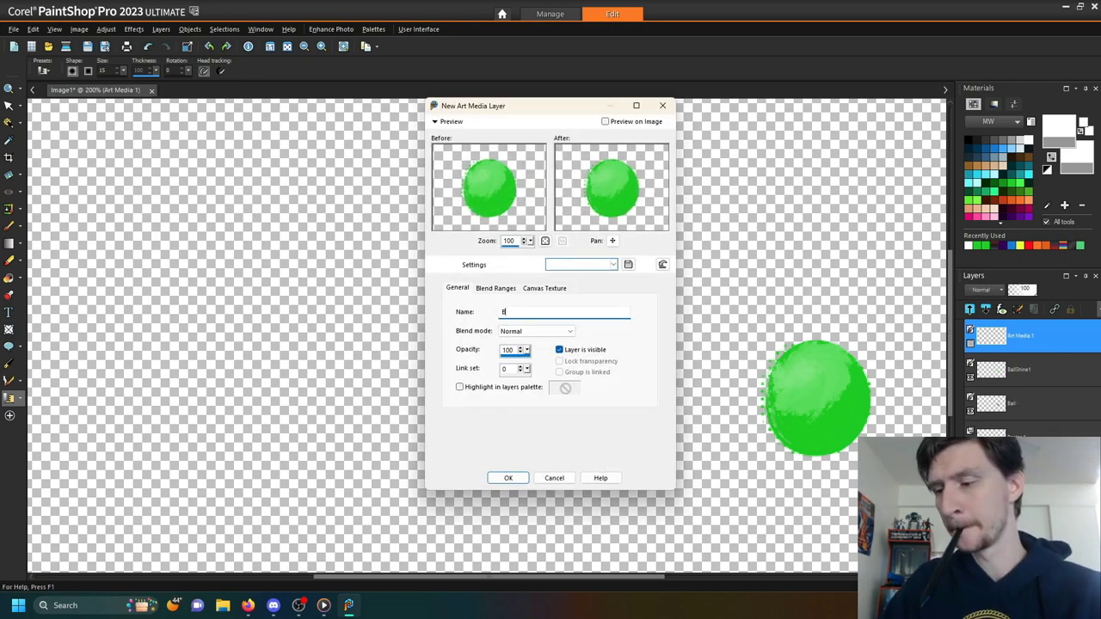
pyautogui.write('allShine2')
pyautogui.press('Return')
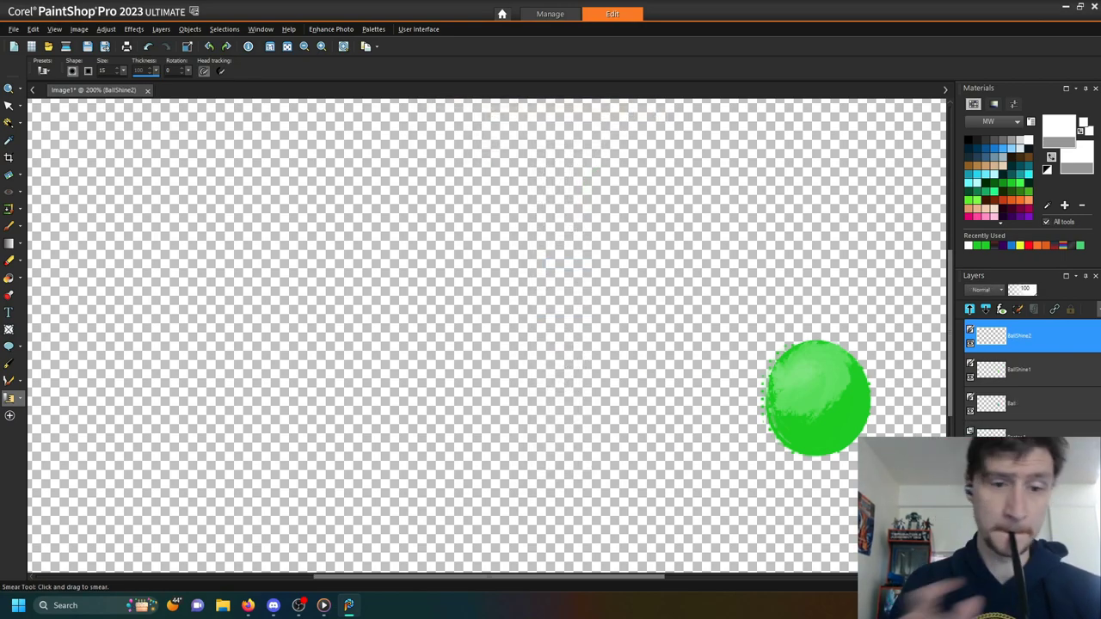
# - Paint a small white spot on the ball's upper part with the Oil Brush and spread it with the Palette Knife at size 5
pyautogui.click(22, 401)
pyautogui.click(61, 397)
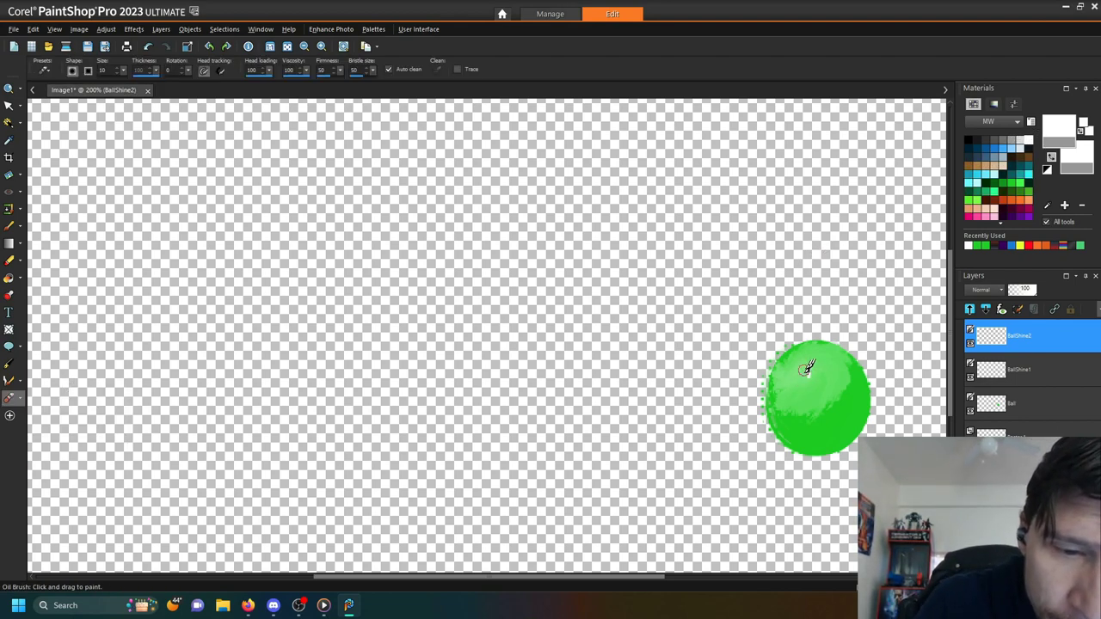
pyautogui.moveTo(812, 364); pyautogui.dragTo(808, 351)
pyautogui.click(21, 400)
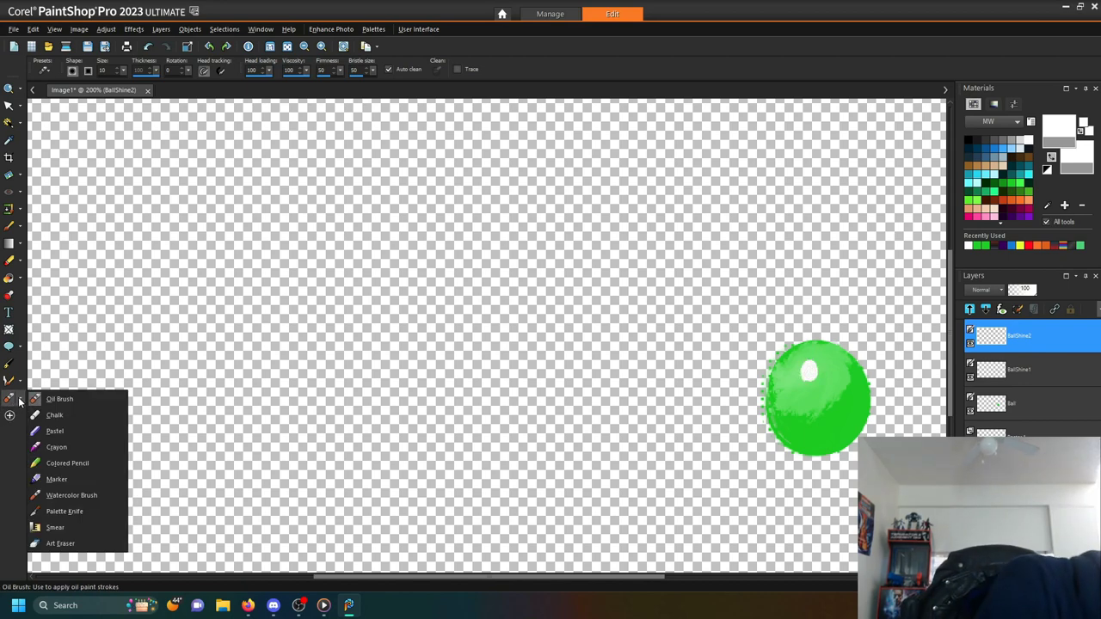
pyautogui.click(82, 525)
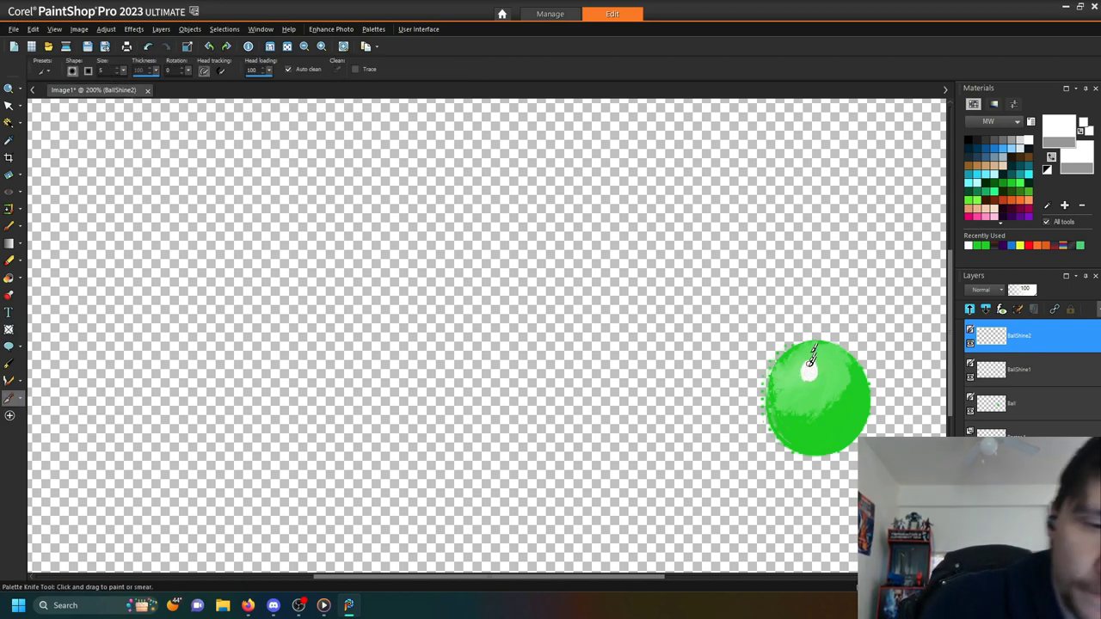
pyautogui.moveTo(802, 368); pyautogui.dragTo(808, 364)
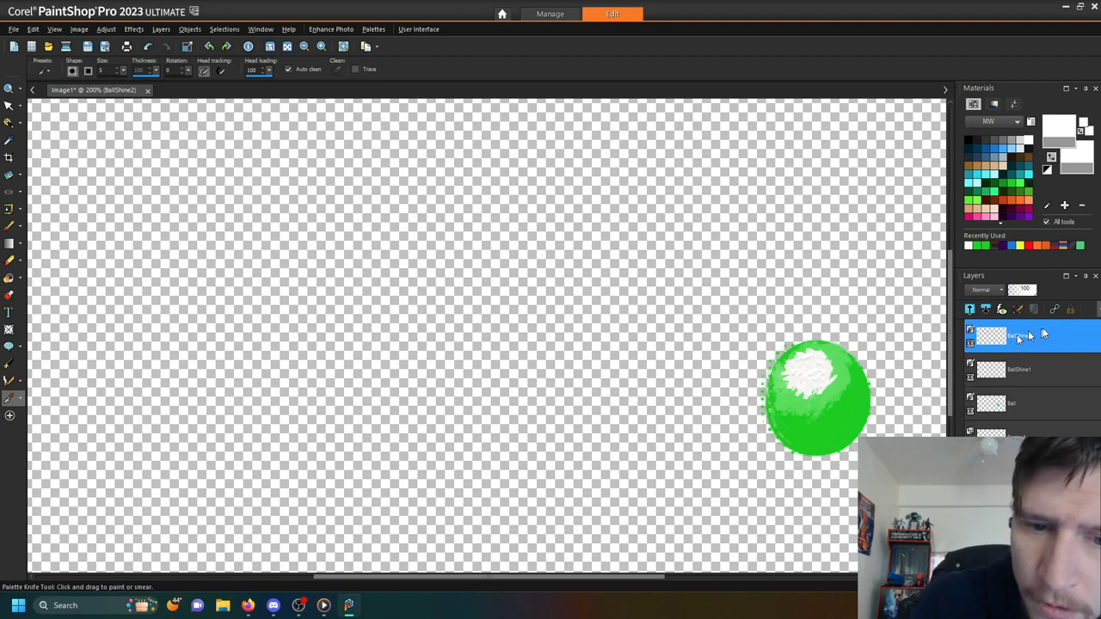
# - Set the BallShine2 layer's blend mode to Soft Light and add a new Art Media layer named Shade above it
pyautogui.moveTo(995, 350)
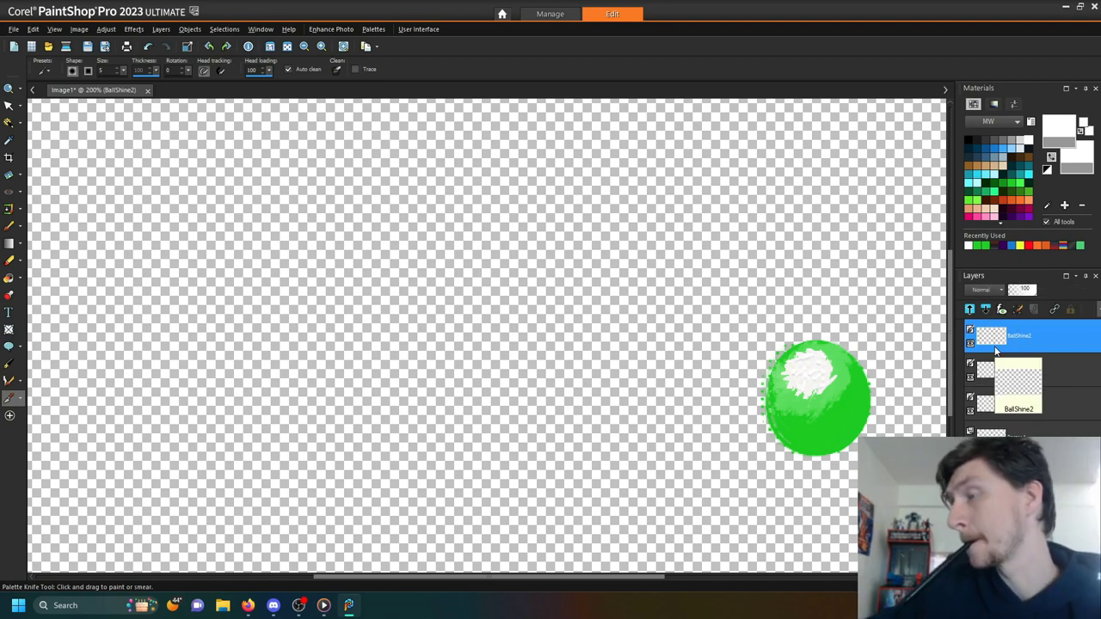
pyautogui.click(987, 290)
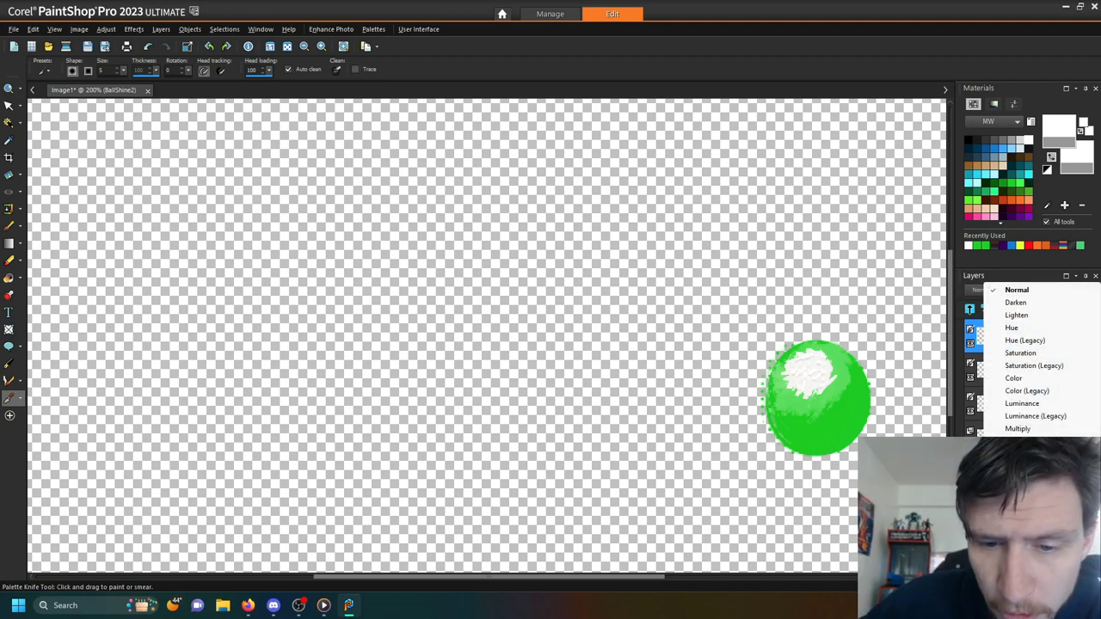
pyautogui.click(1019, 491)
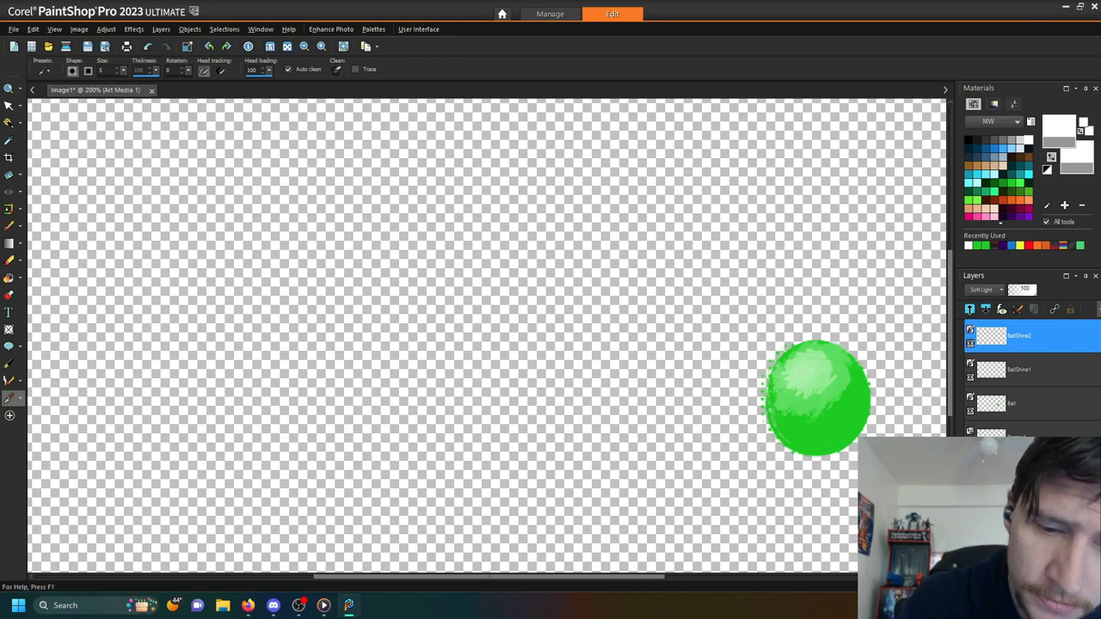
pyautogui.write('Shade')
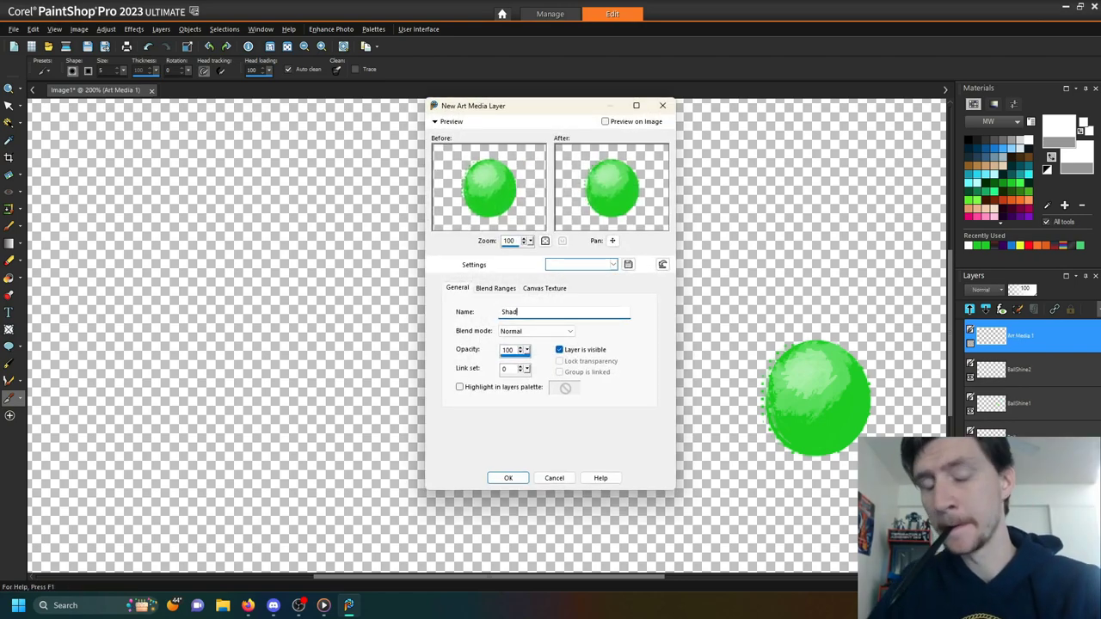
pyautogui.press('Return')
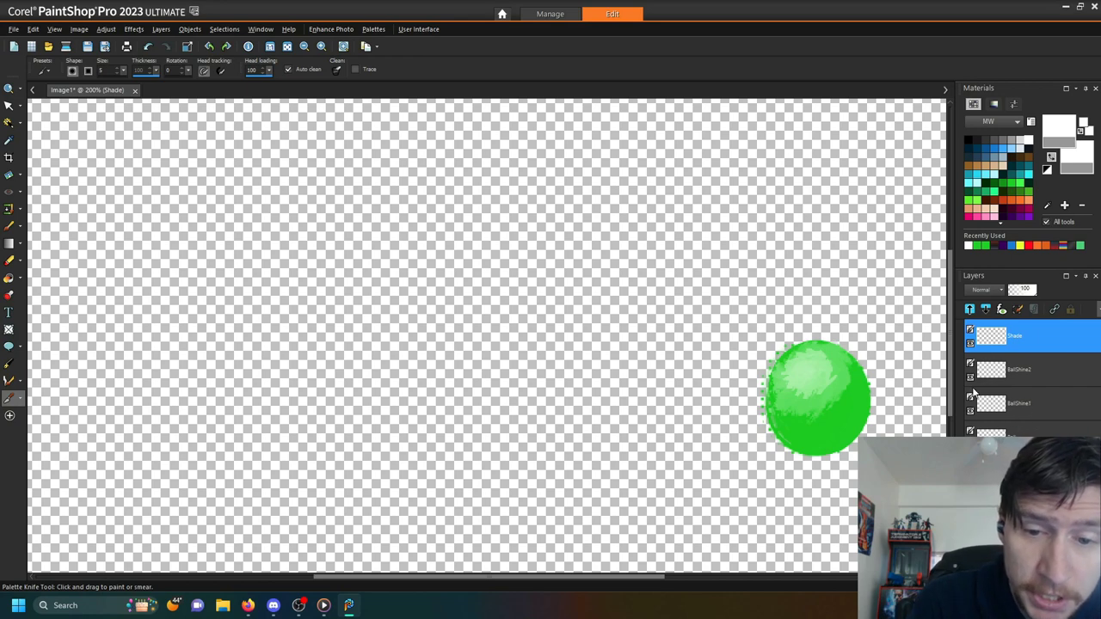
# - Select the ball's shape from the Ball layer with the Magic Wand and activate the Shade layer with black as the foreground color
pyautogui.click(997, 430)
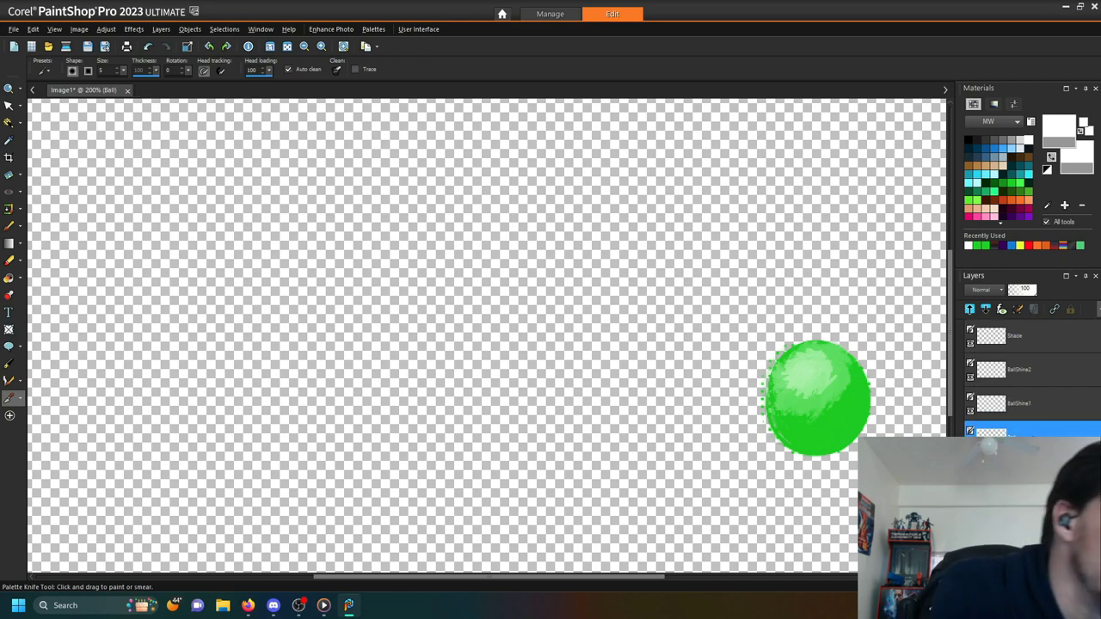
pyautogui.click(8, 122)
pyautogui.click(829, 446)
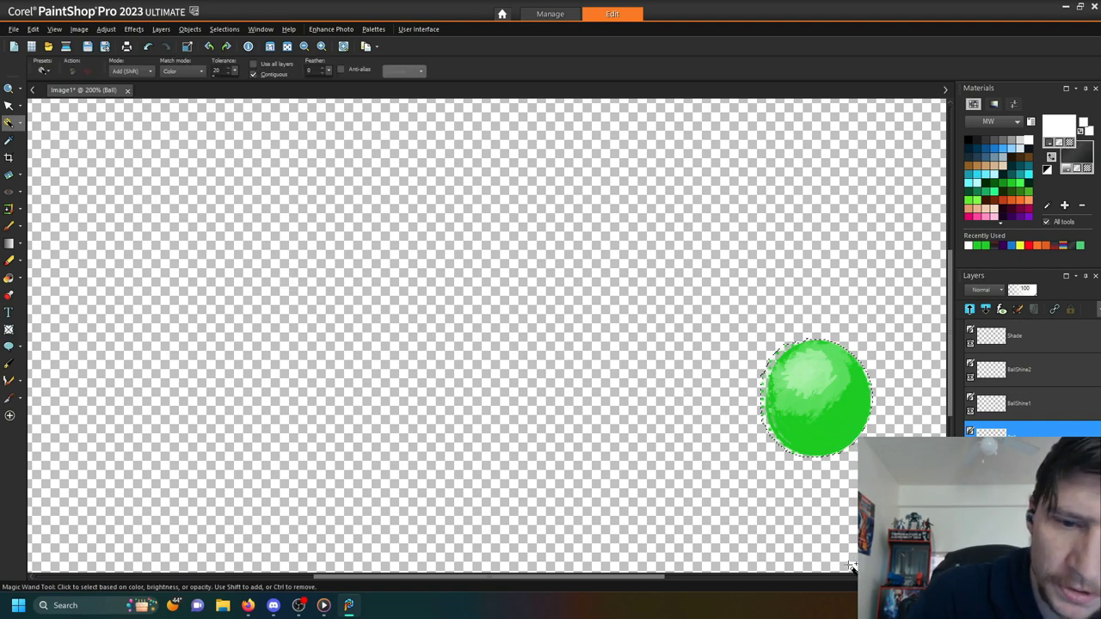
pyautogui.click(1015, 411)
pyautogui.click(1034, 334)
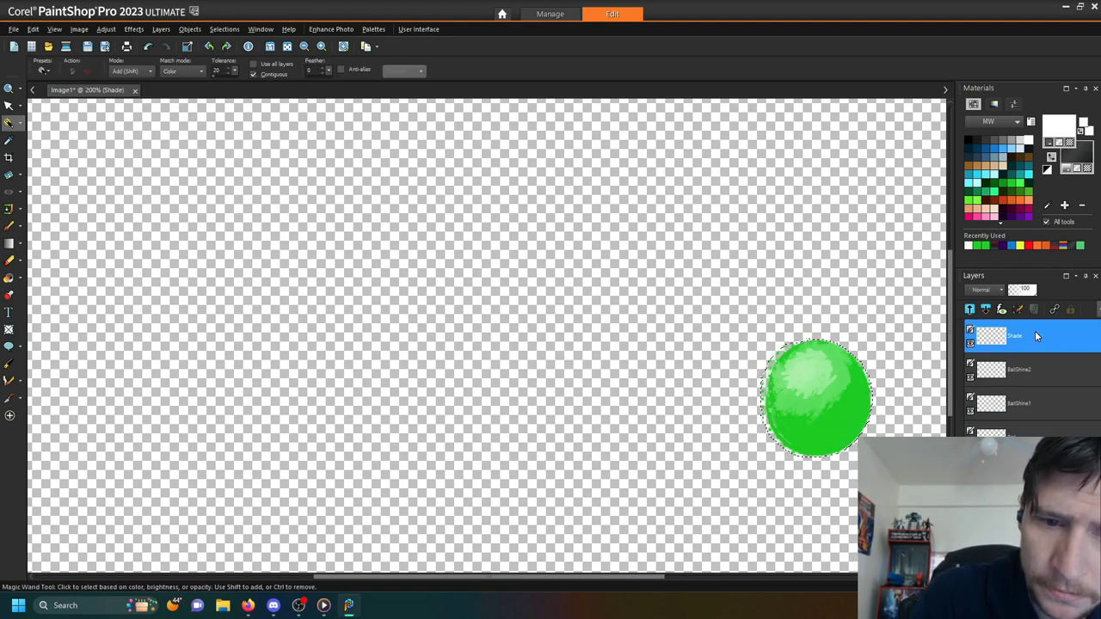
pyautogui.click(969, 137)
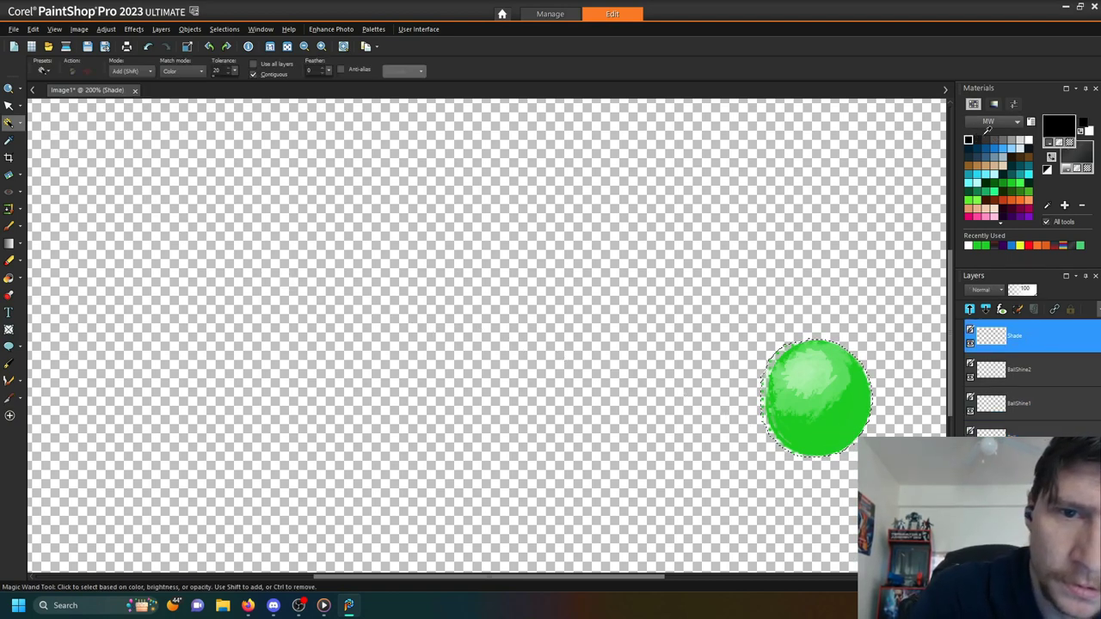
# - Try to shade the ball's lower-right edge with black Oil Brush paint at viscosity 100, smear it inward, and undo the shading
pyautogui.click(19, 398)
pyautogui.click(61, 396)
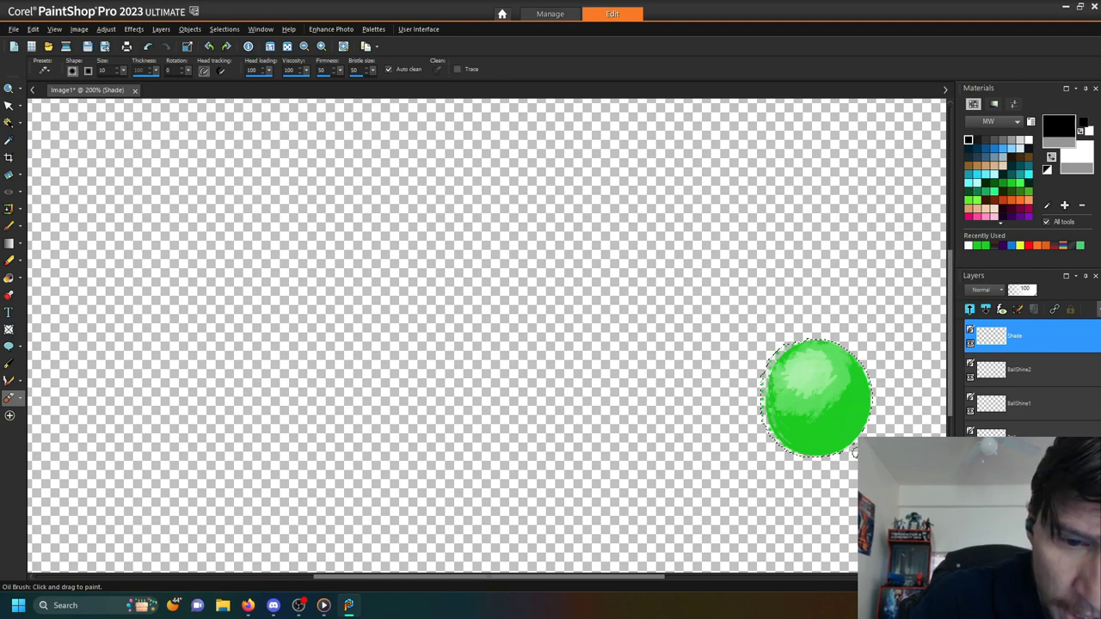
pyautogui.moveTo(875, 390); pyautogui.dragTo(872, 381)
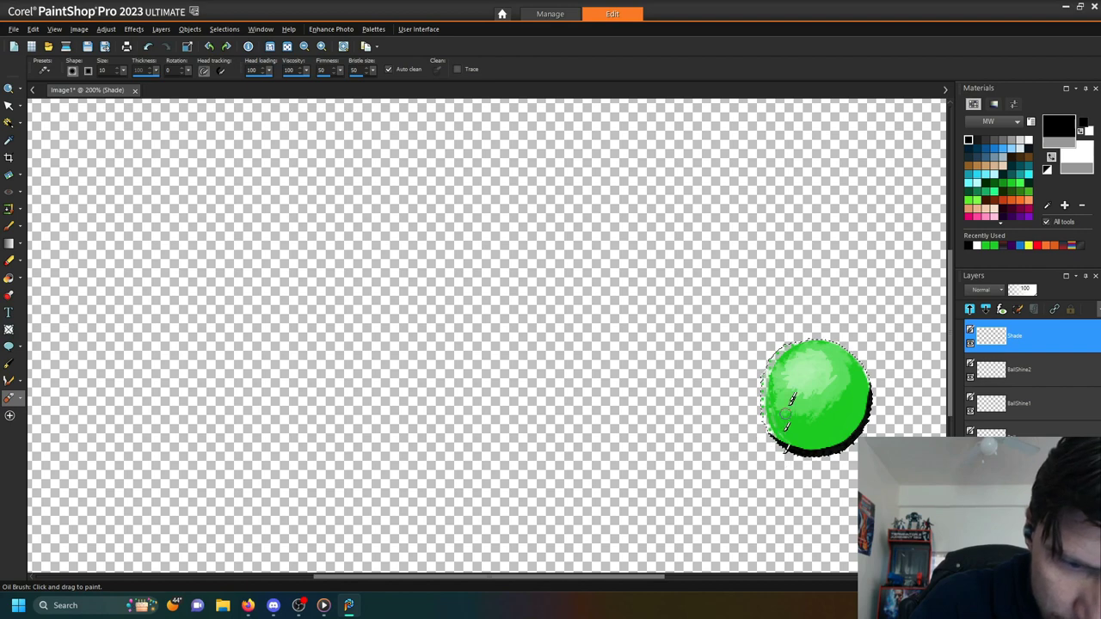
pyautogui.click(20, 398)
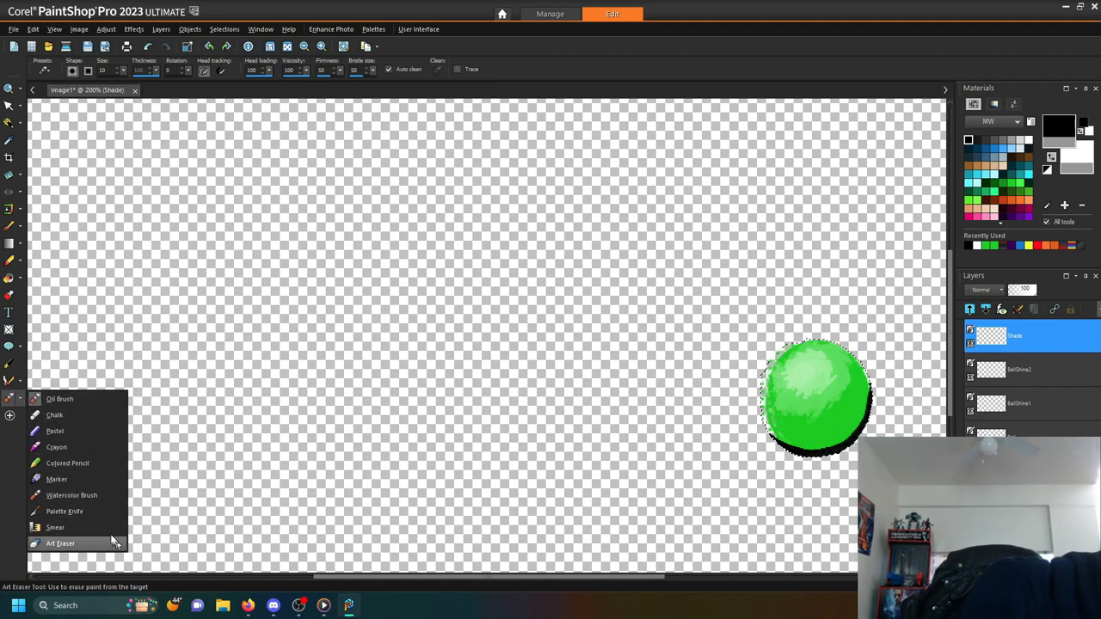
pyautogui.click(96, 523)
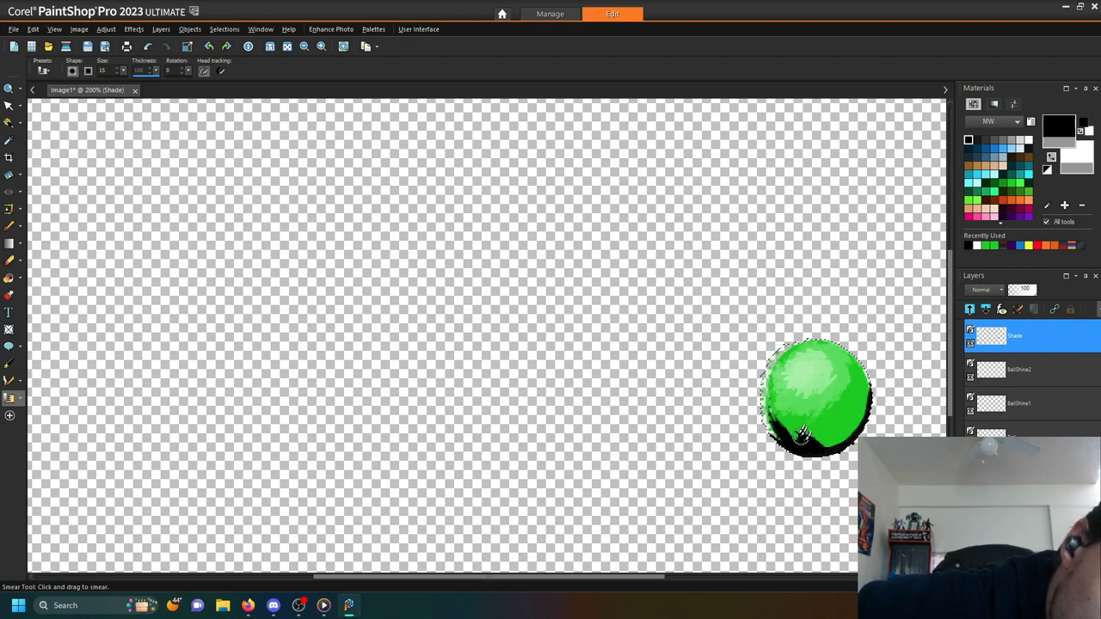
pyautogui.moveTo(792, 388); pyautogui.dragTo(791, 389)
pyautogui.hotkey('ctrl', 'z')
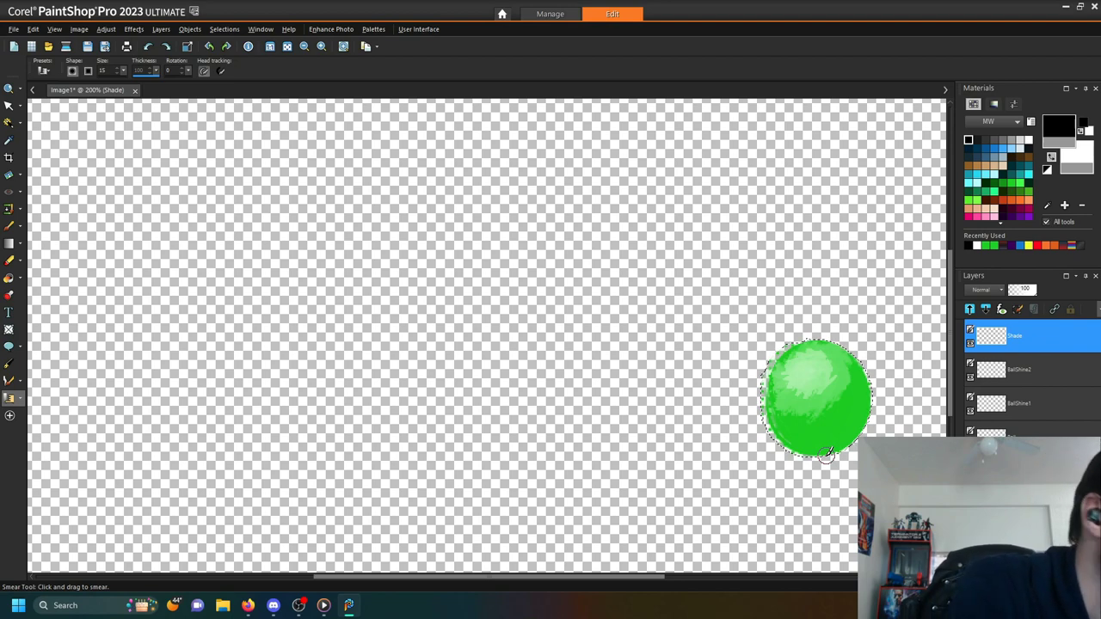
# - Set the Oil Brush viscosity to 50 and paint a black rim along the ball's lower-right edge
pyautogui.click(20, 398)
pyautogui.click(60, 443)
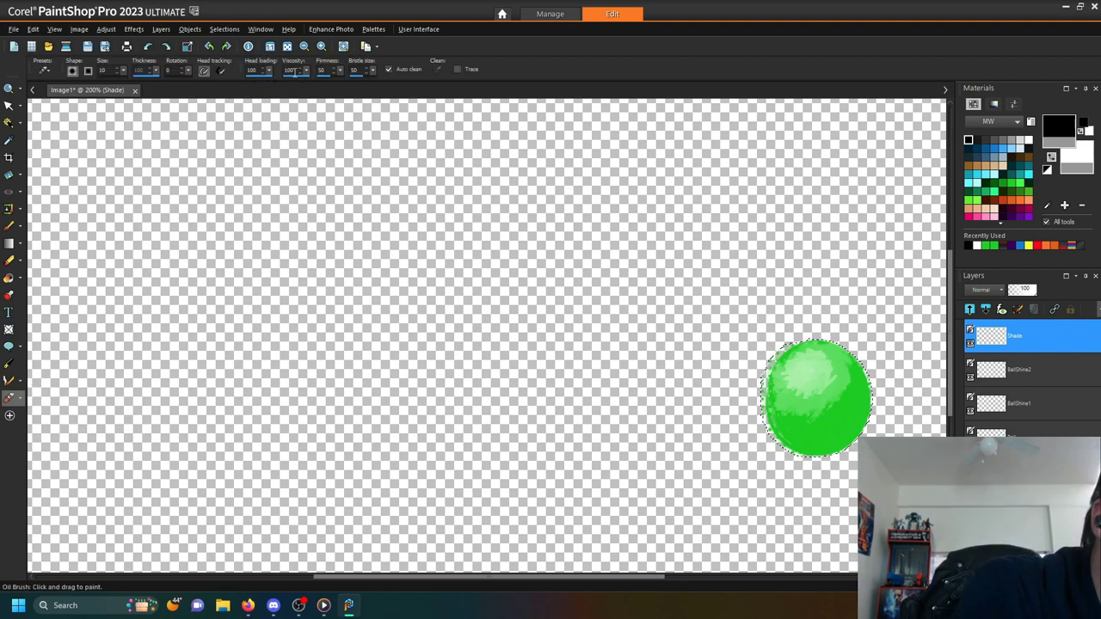
pyautogui.write('0')
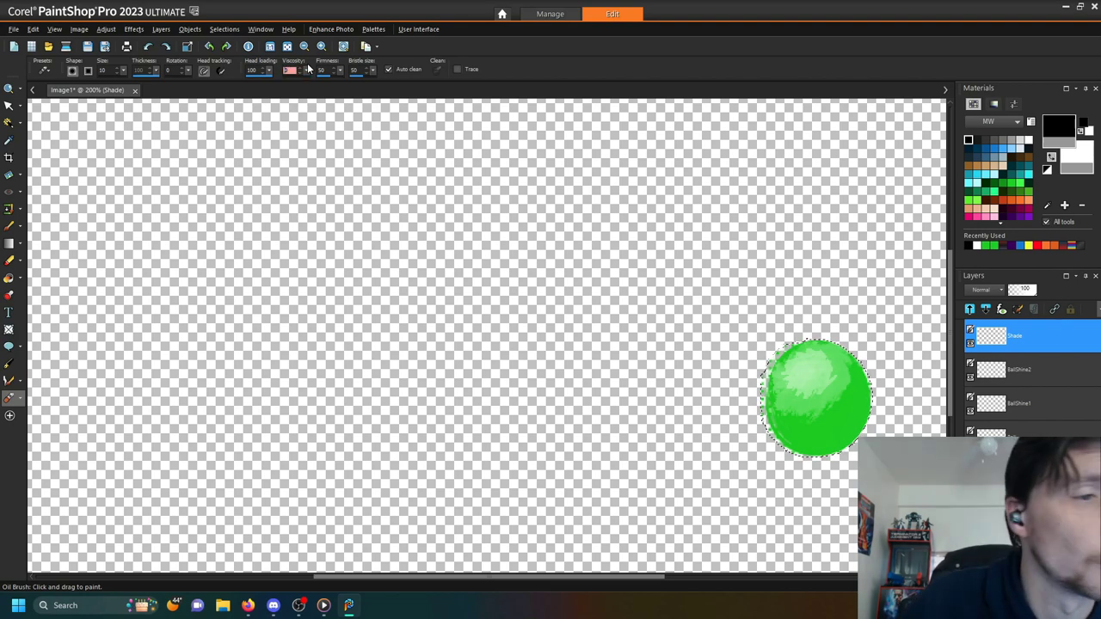
pyautogui.write('50')
pyautogui.press('Return')
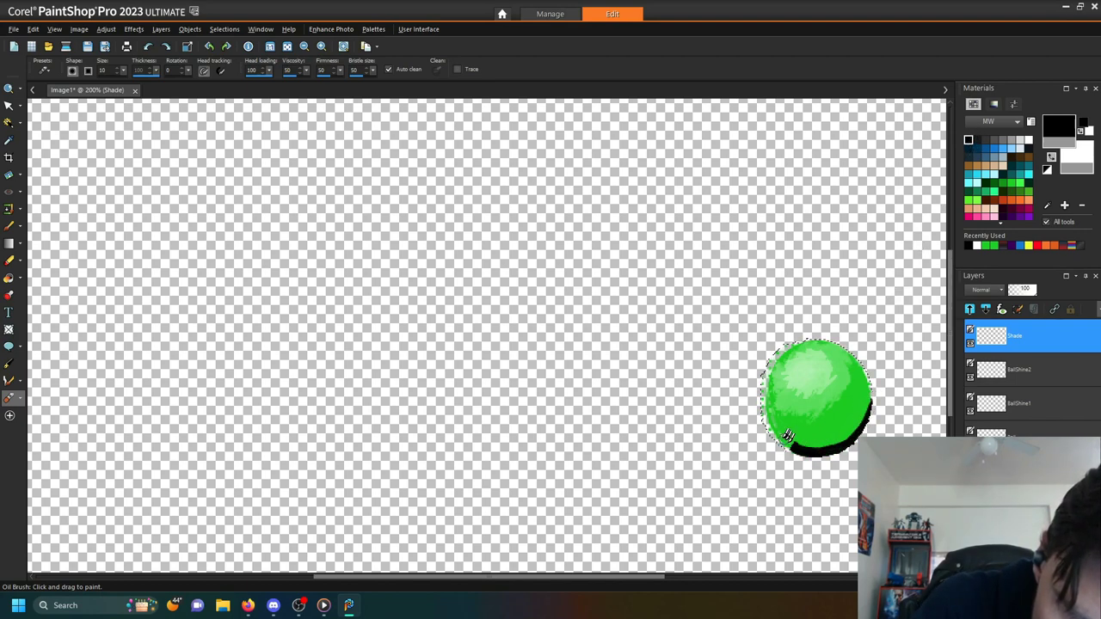
# - Smear the black rim inward around the ball's lower and right sides with the Smear tool at size 15
pyautogui.click(10, 396)
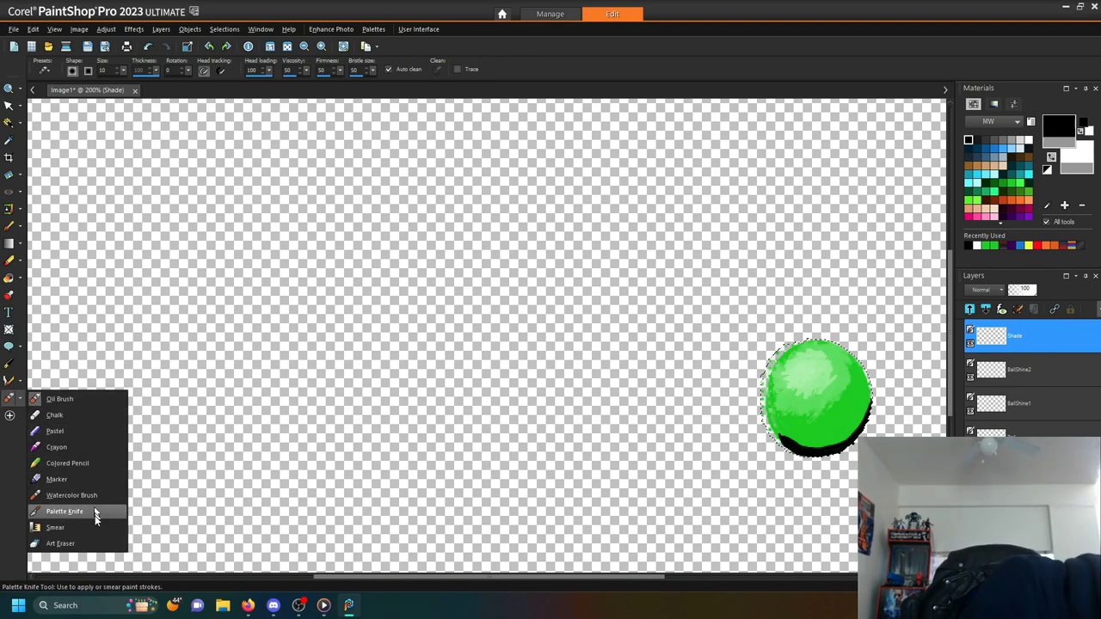
pyautogui.click(94, 510)
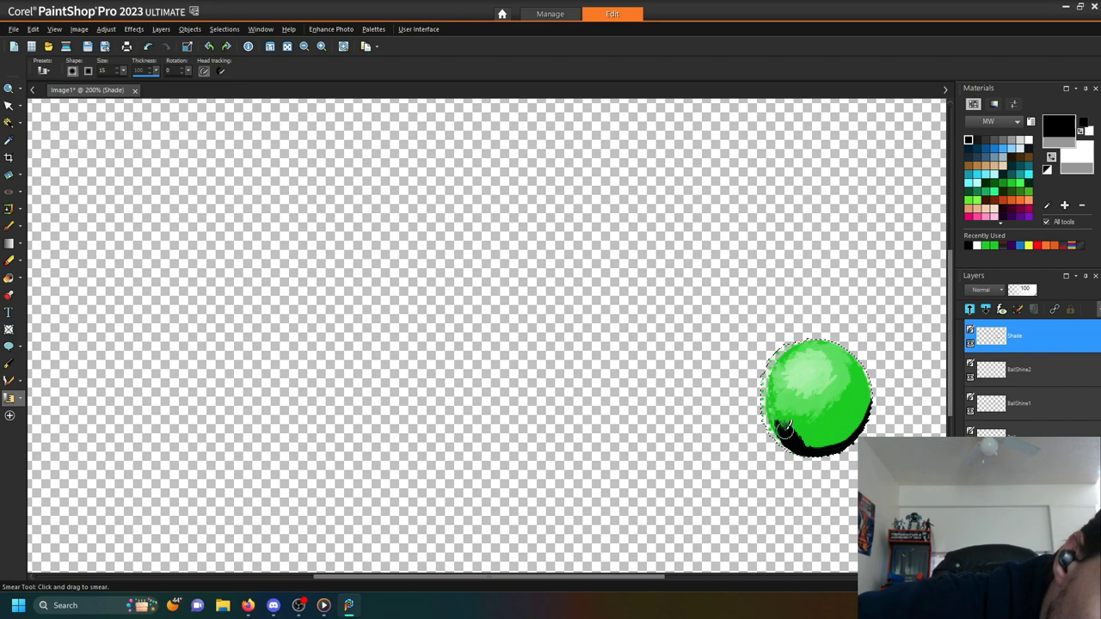
pyautogui.moveTo(802, 437)
pyautogui.mouseDown()
pyautogui.moveTo(825, 410)
pyautogui.moveTo(839, 432)
pyautogui.moveTo(858, 410)
pyautogui.moveTo(845, 403)
pyautogui.moveTo(856, 425)
pyautogui.moveTo(866, 392)
pyautogui.mouseUp()
pyautogui.moveTo(868, 382); pyautogui.dragTo(819, 456)
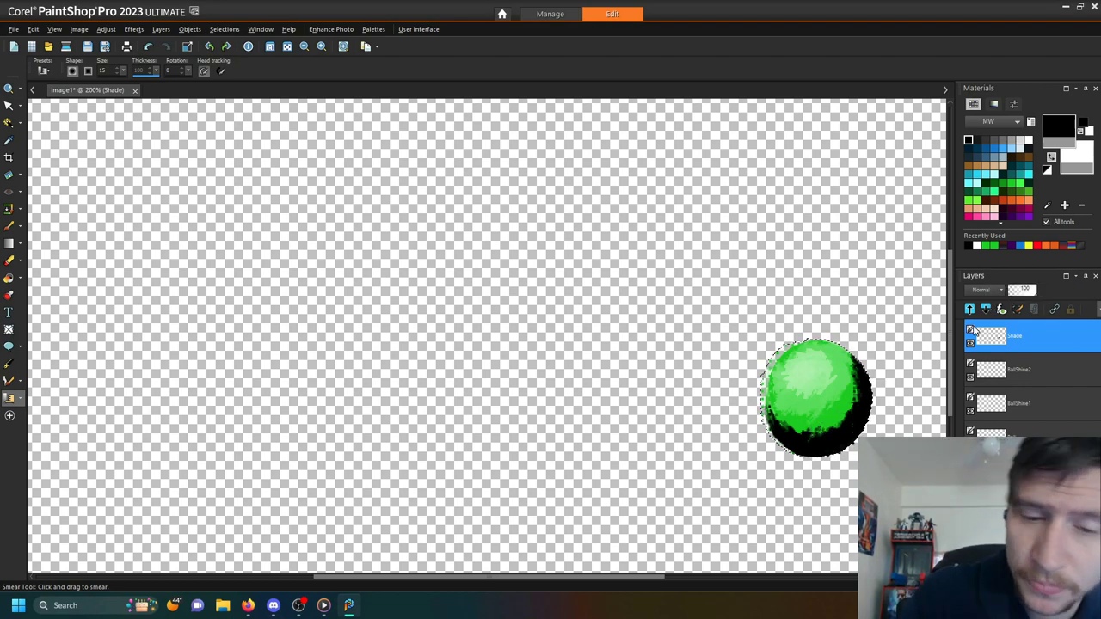
# - Set the Shade layer's blend mode to Overlay
pyautogui.moveTo(972, 328)
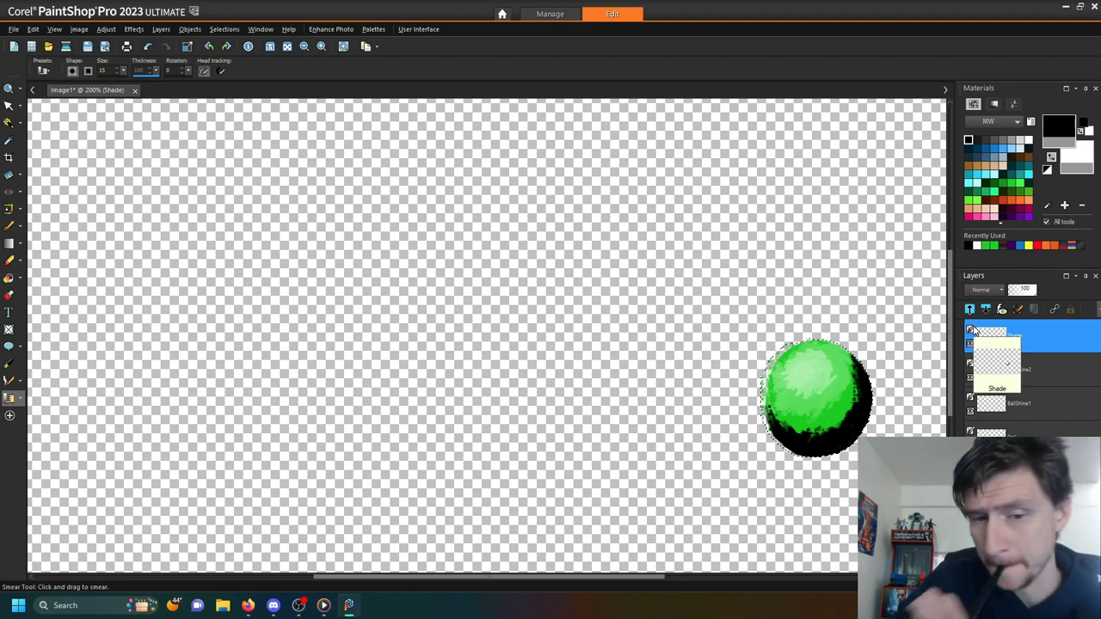
pyautogui.click(993, 290)
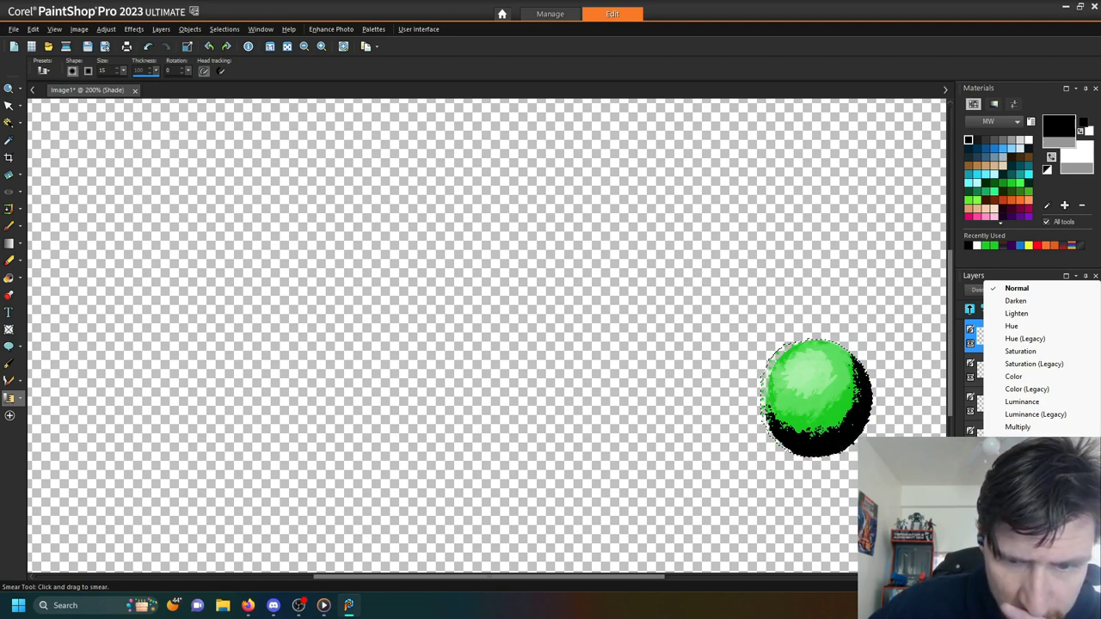
pyautogui.click(1019, 464)
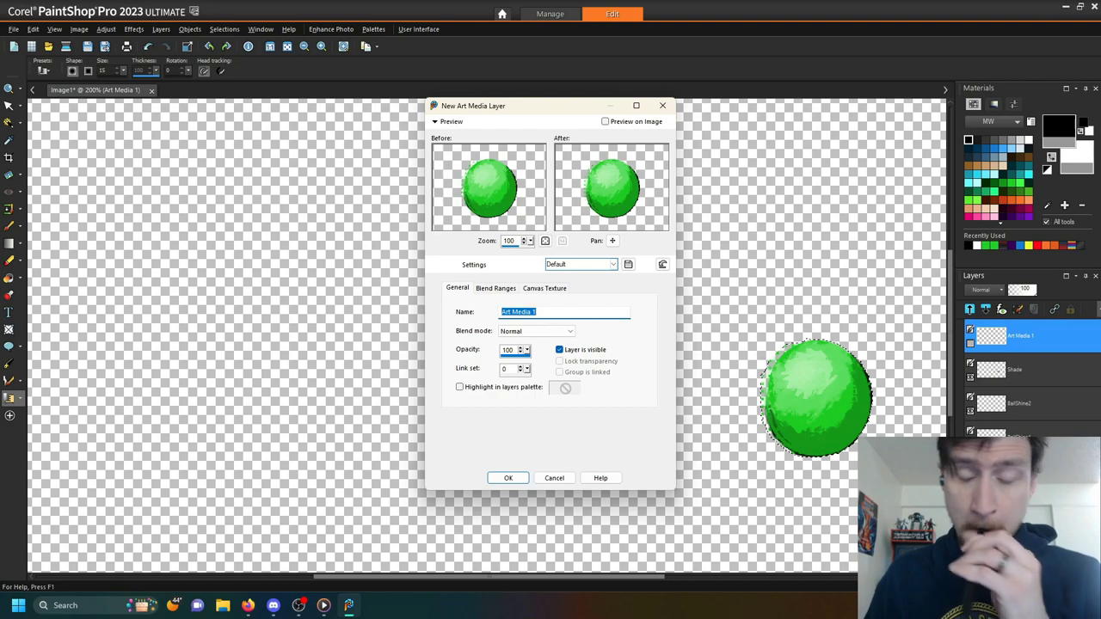
# - Add a new Art Media layer named Shade2 above the Shade layer
pyautogui.write('Sahde')
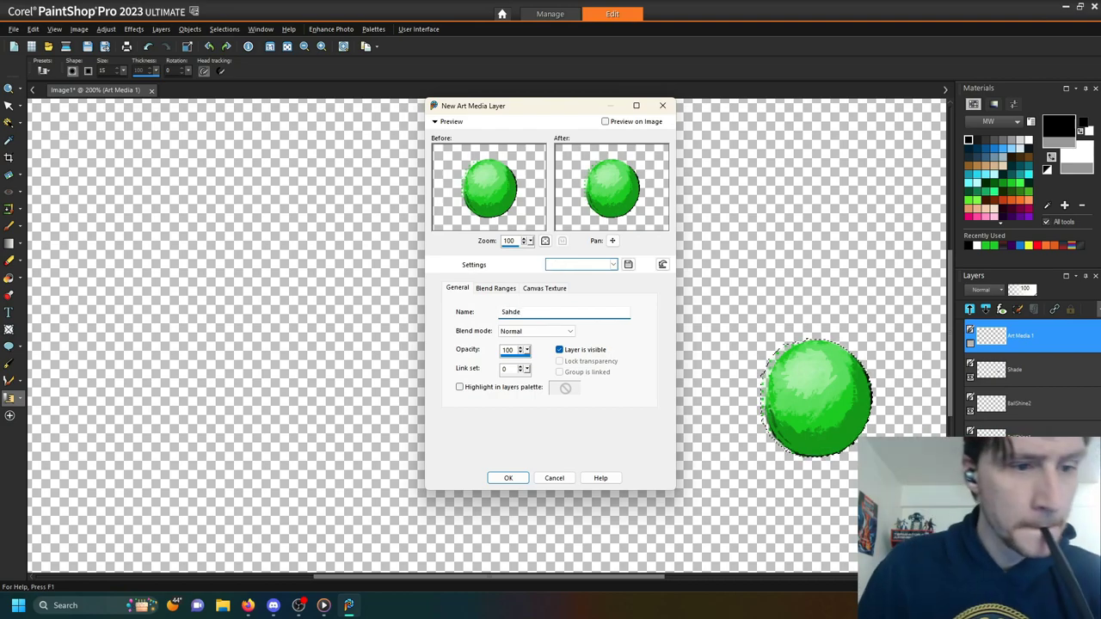
pyautogui.press('BackSpace')
pyautogui.press('BackSpace')
pyautogui.press('BackSpace')
pyautogui.press('BackSpace')
pyautogui.write('hade2')
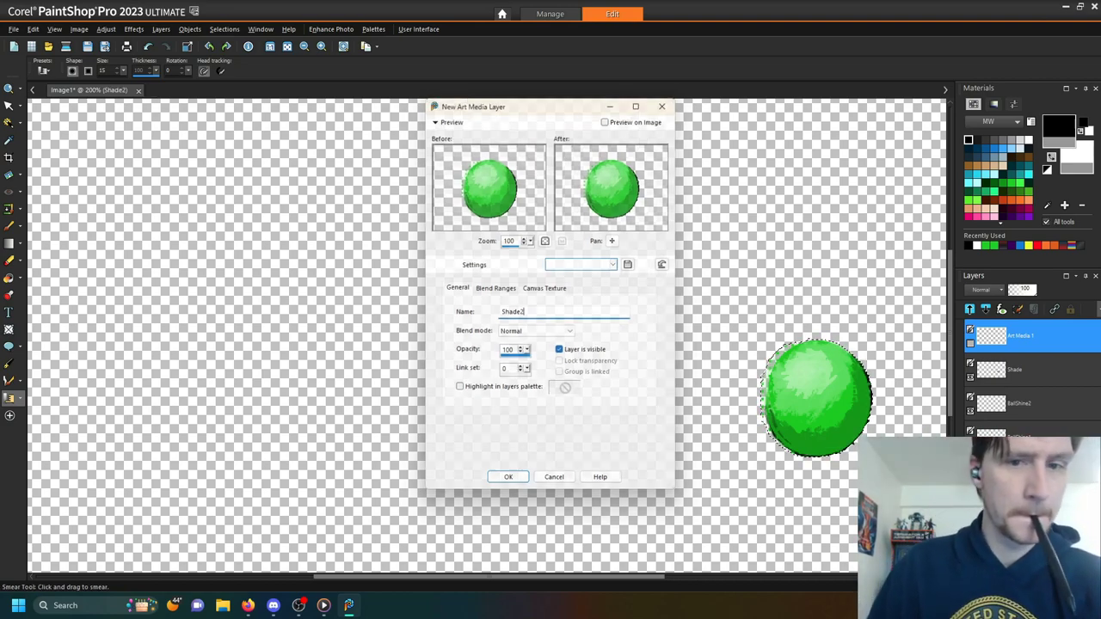
pyautogui.press('Return')
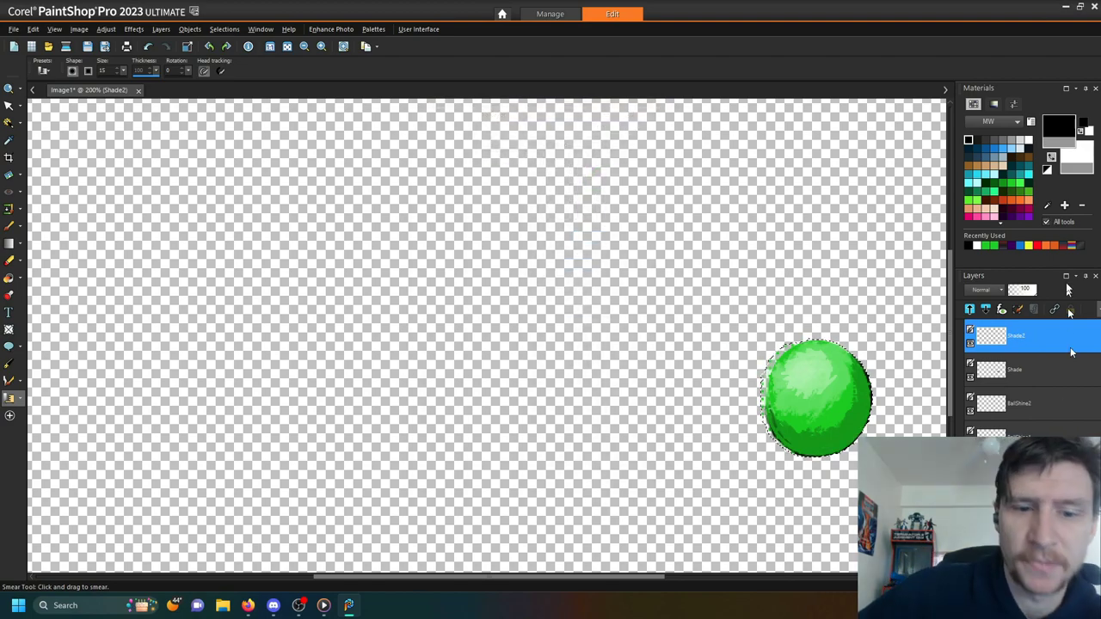
# - Paint a dark green (MW Green 12) Oil Brush rim along the ball's lower-right edge and smear it inward
pyautogui.click(1014, 186)
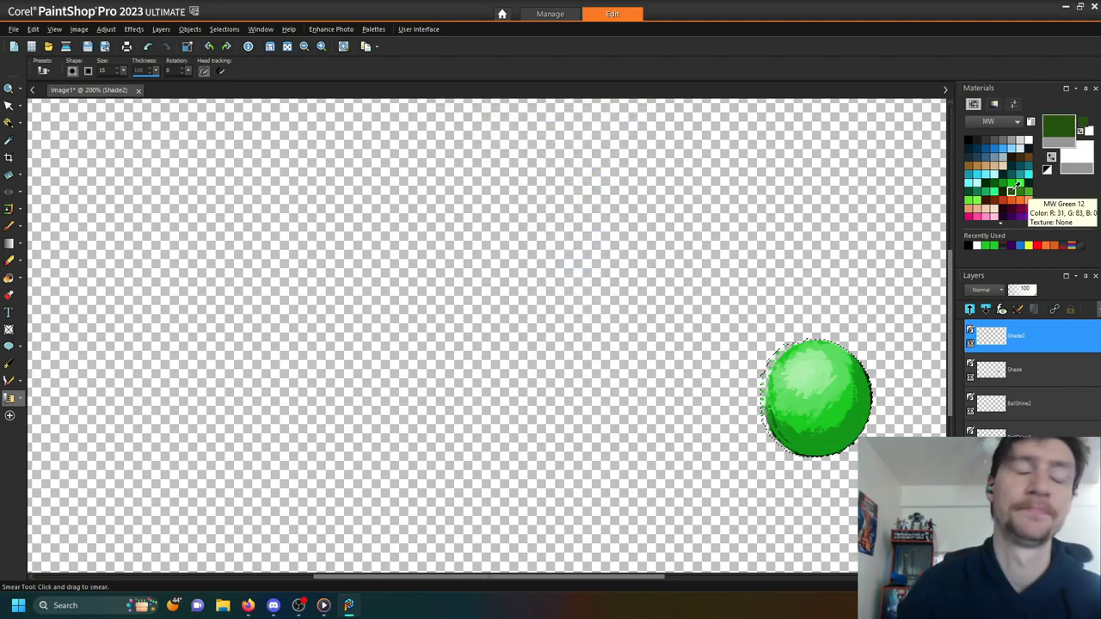
pyautogui.click(9, 397)
pyautogui.click(56, 395)
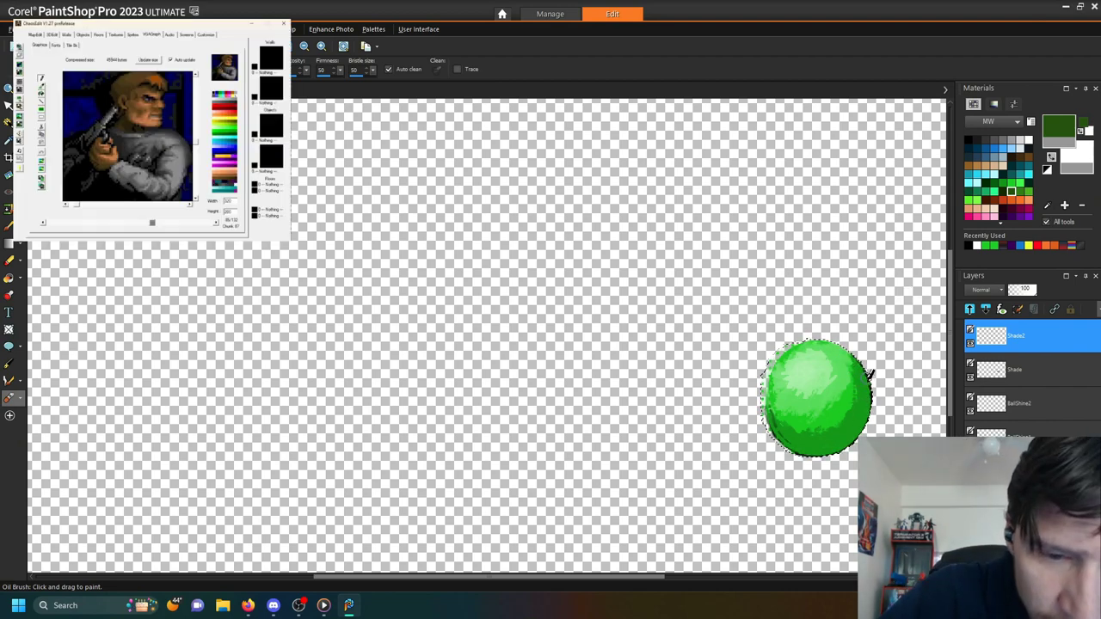
pyautogui.click(869, 374)
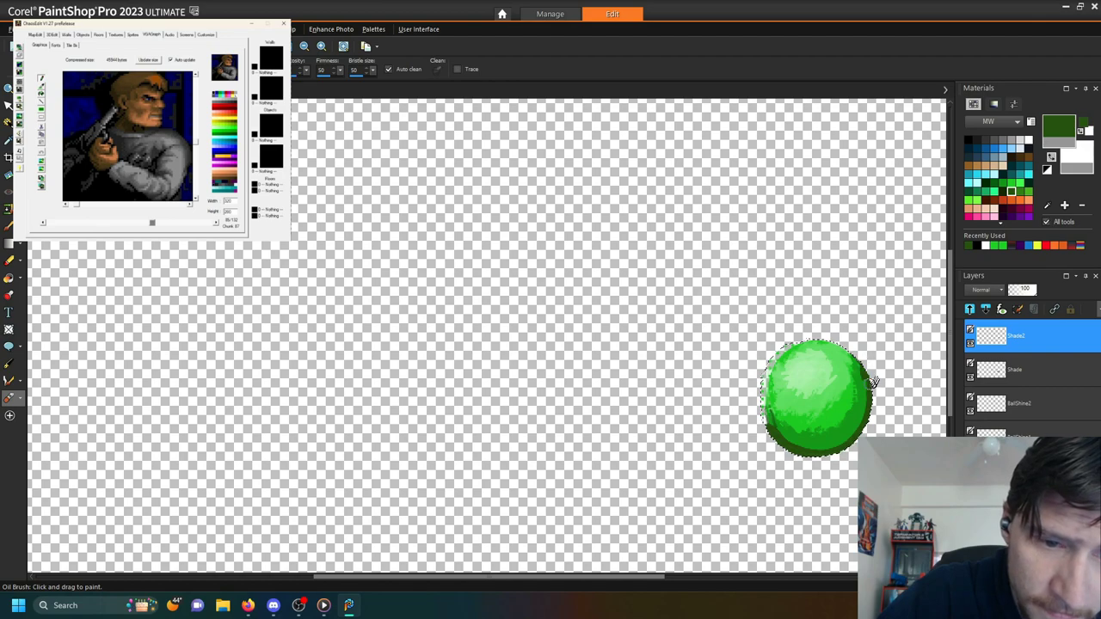
pyautogui.click(19, 398)
pyautogui.click(86, 534)
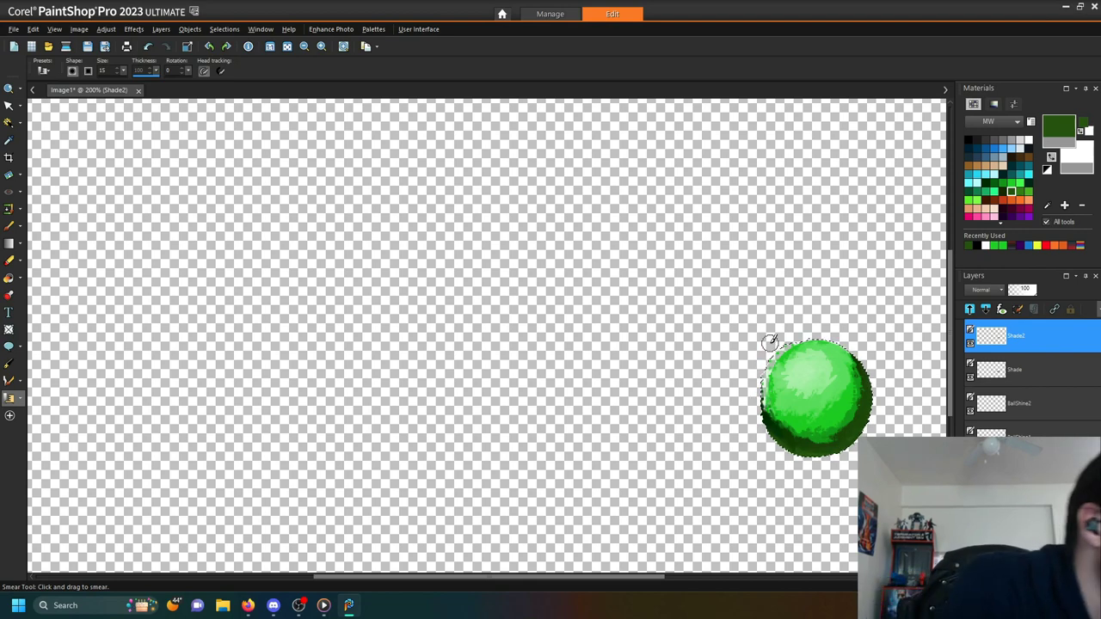
# - Clear the selection and erase the stray pixels along the ball's left edge on the Ball layer with the Art Eraser
pyautogui.click(20, 399)
pyautogui.click(60, 542)
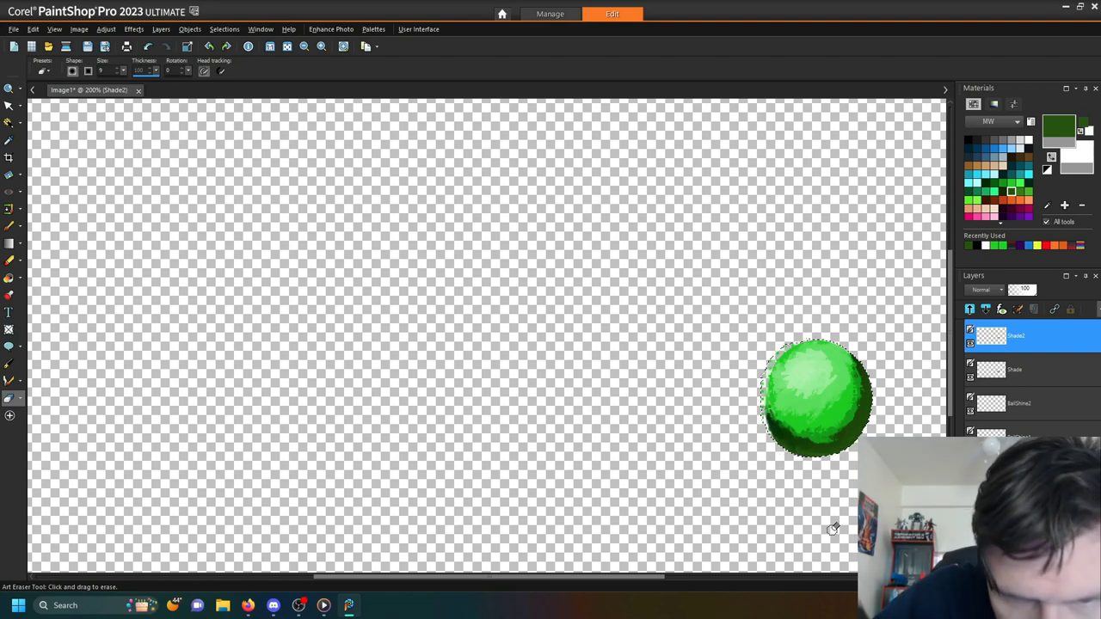
pyautogui.click(227, 27)
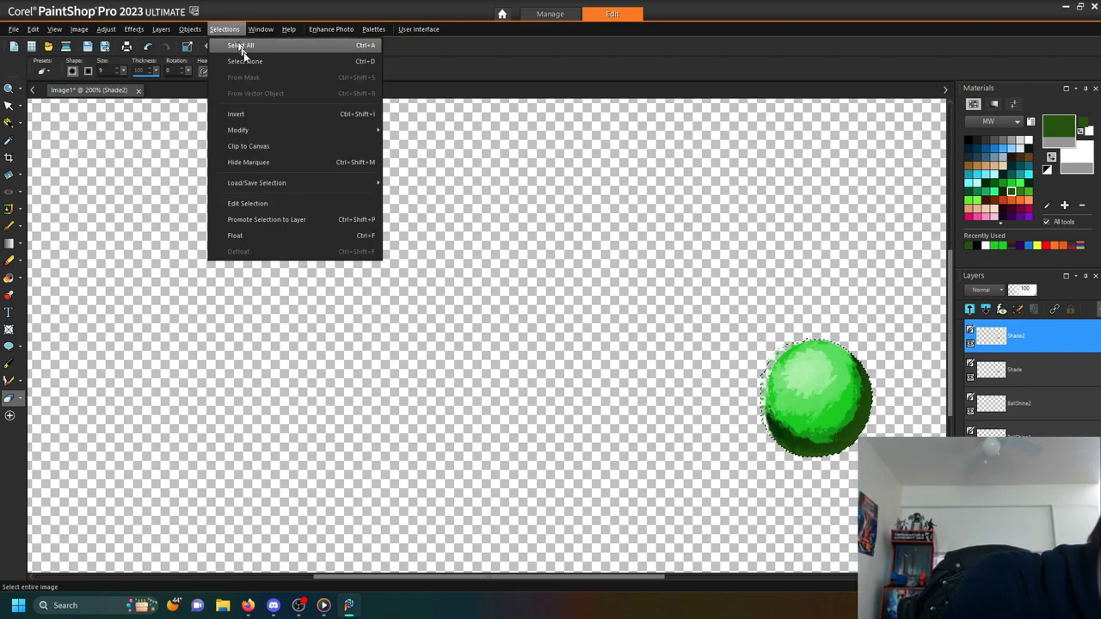
pyautogui.click(248, 58)
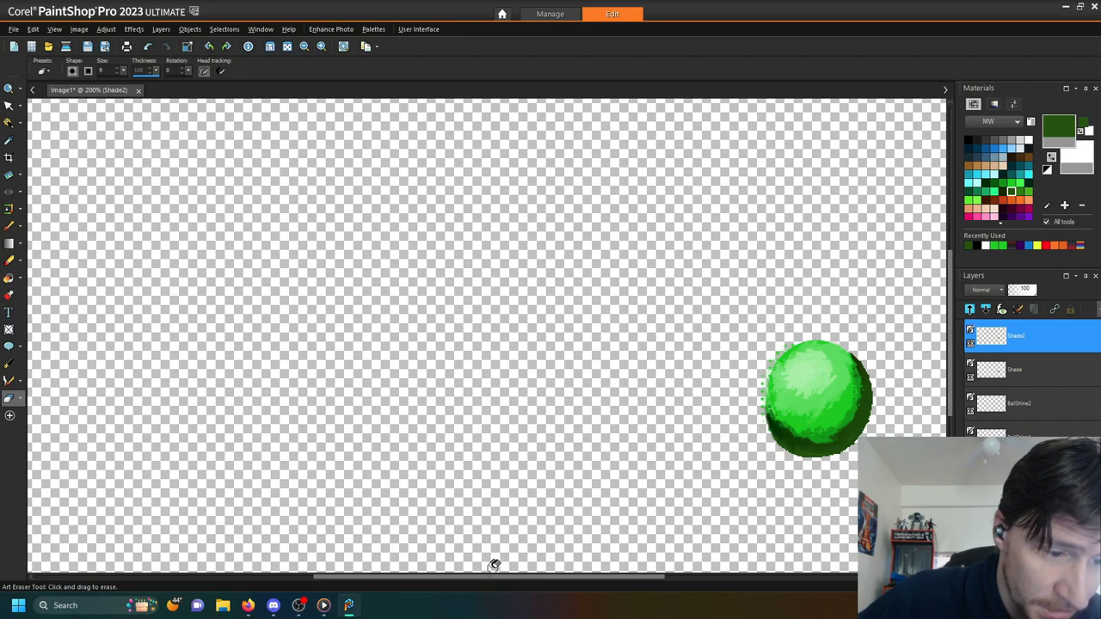
pyautogui.moveTo(489, 576); pyautogui.dragTo(617, 594)
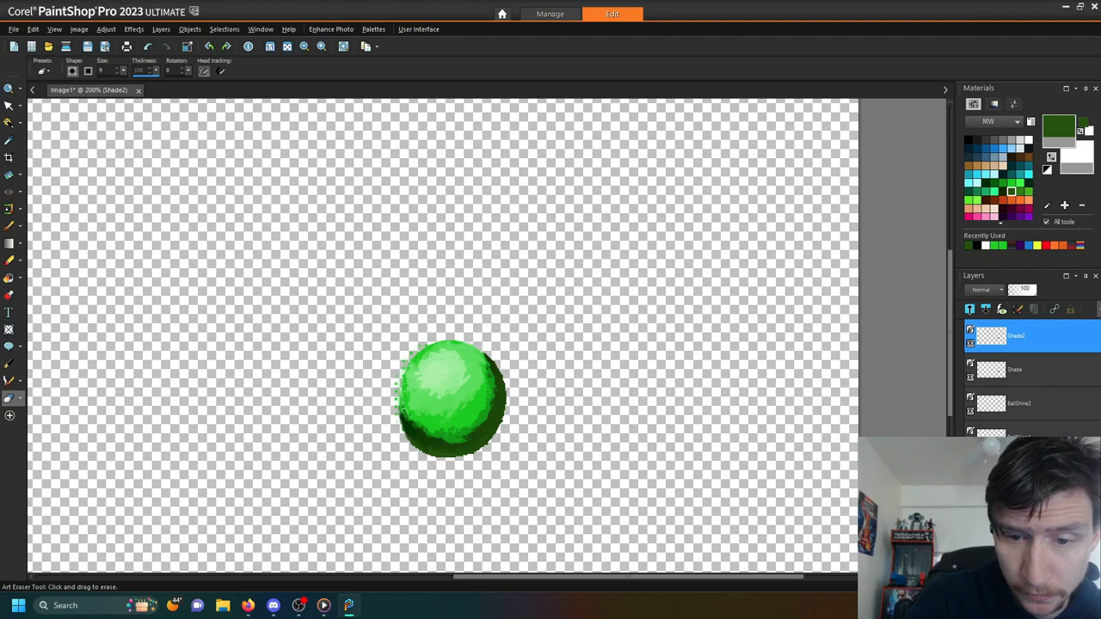
pyautogui.click(1015, 471)
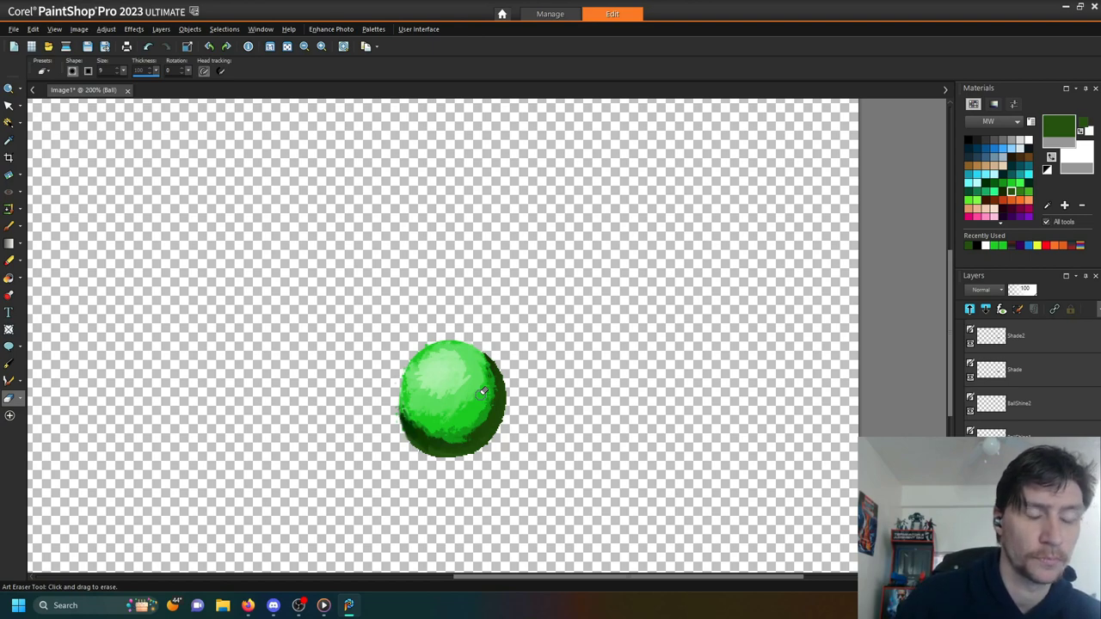
# - Add a new Art Media layer named FaceSkin above the Shade2 layer
pyautogui.moveTo(530, 578); pyautogui.dragTo(380, 579)
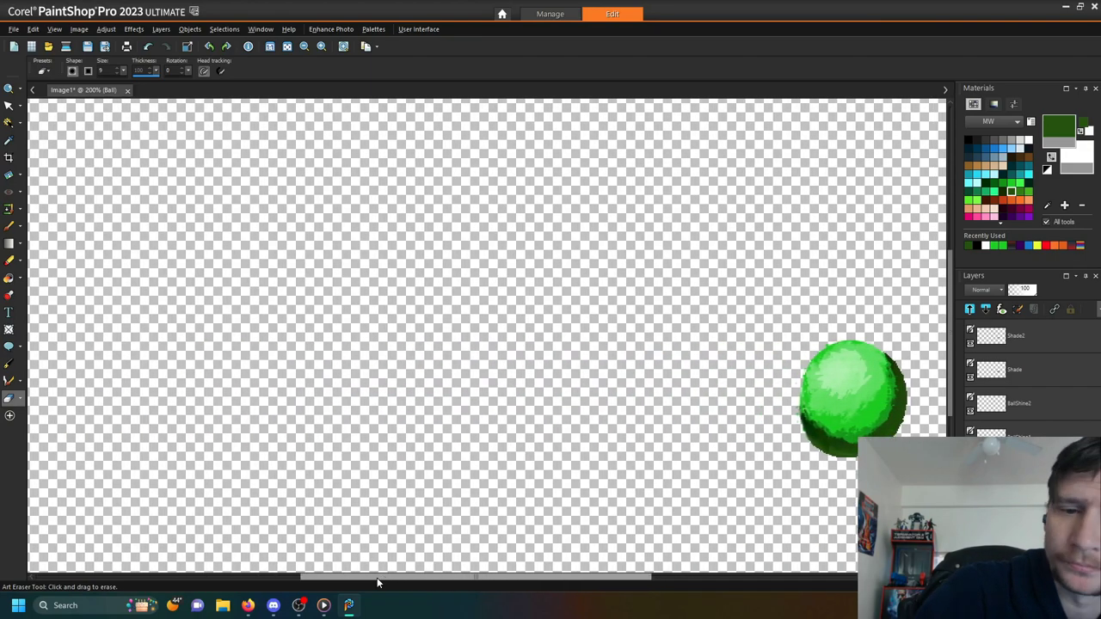
pyautogui.moveTo(951, 335); pyautogui.dragTo(954, 308)
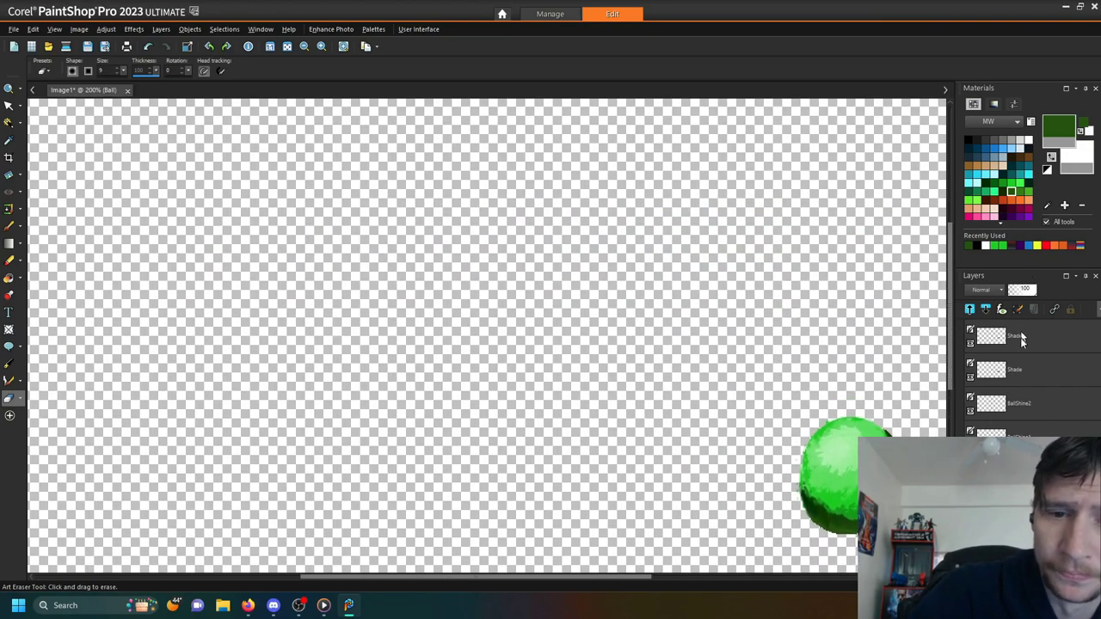
pyautogui.click(1022, 333)
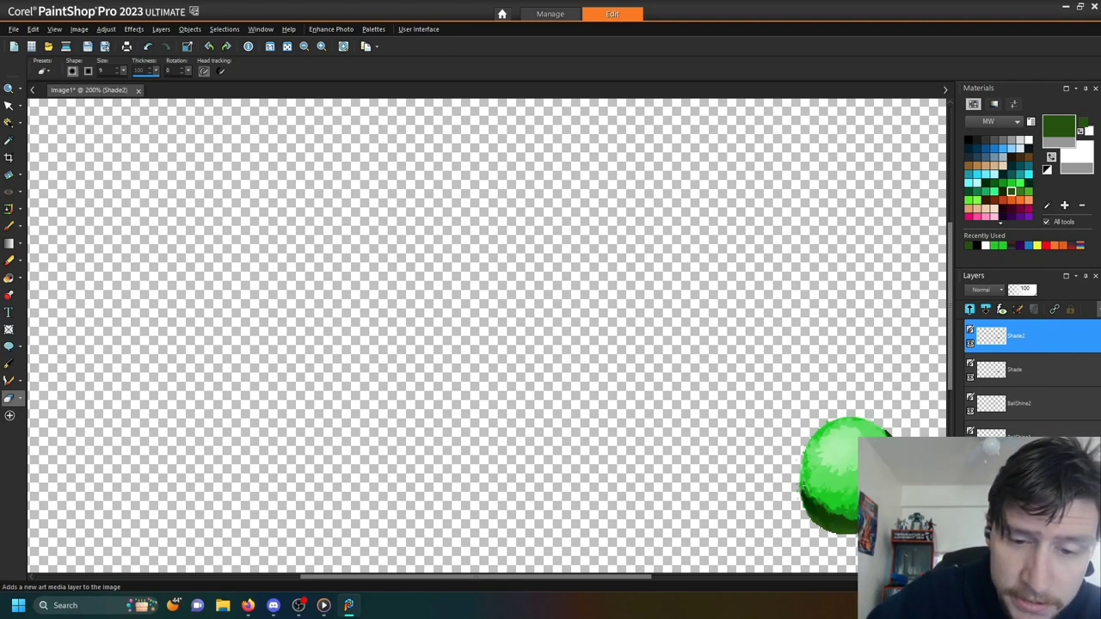
pyautogui.click(1001, 309)
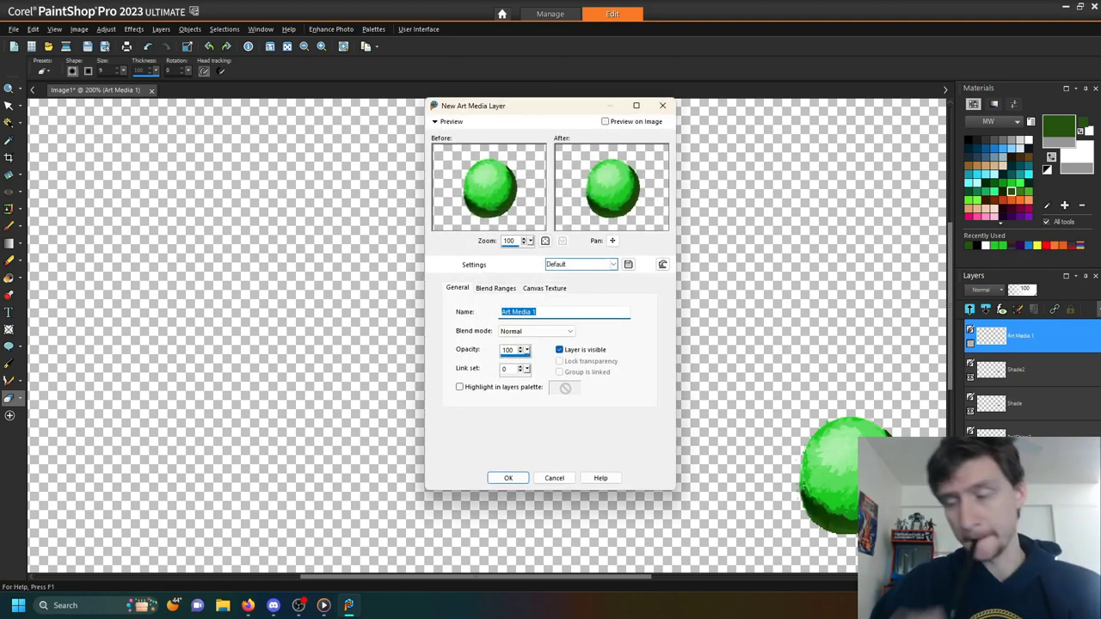
pyautogui.write('FaceSkin')
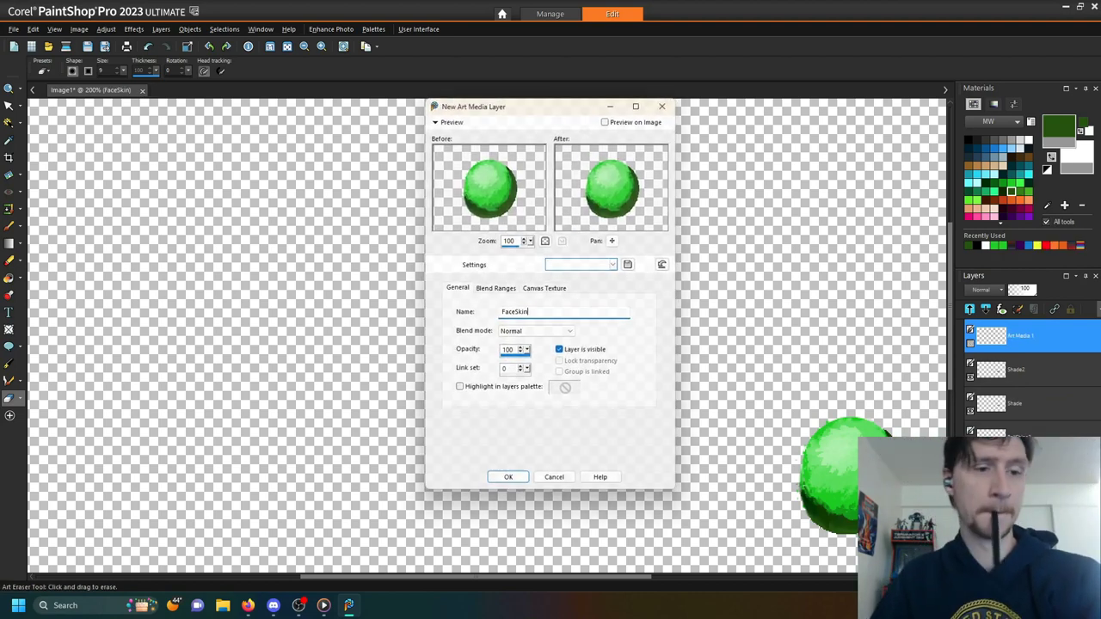
pyautogui.press('Return')
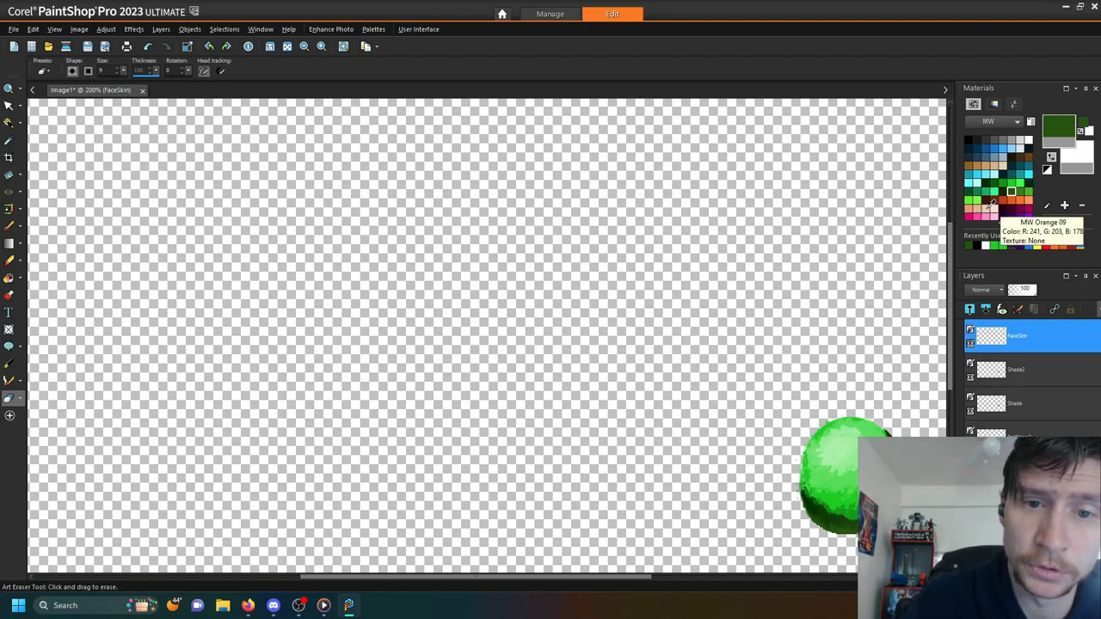
pyautogui.click(1028, 200)
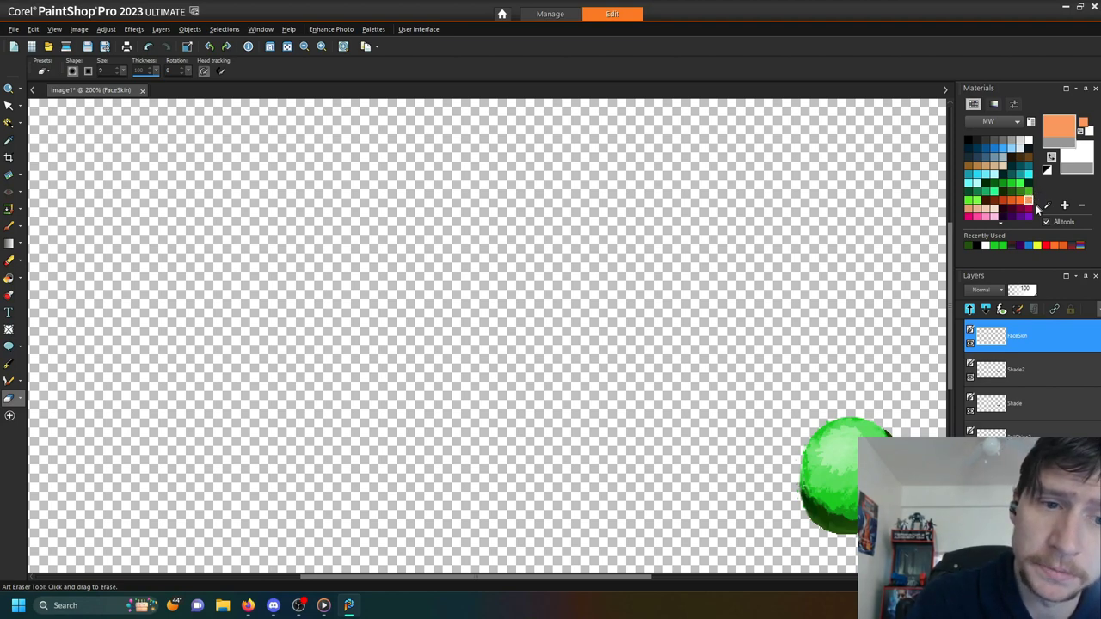
pyautogui.click(1035, 205)
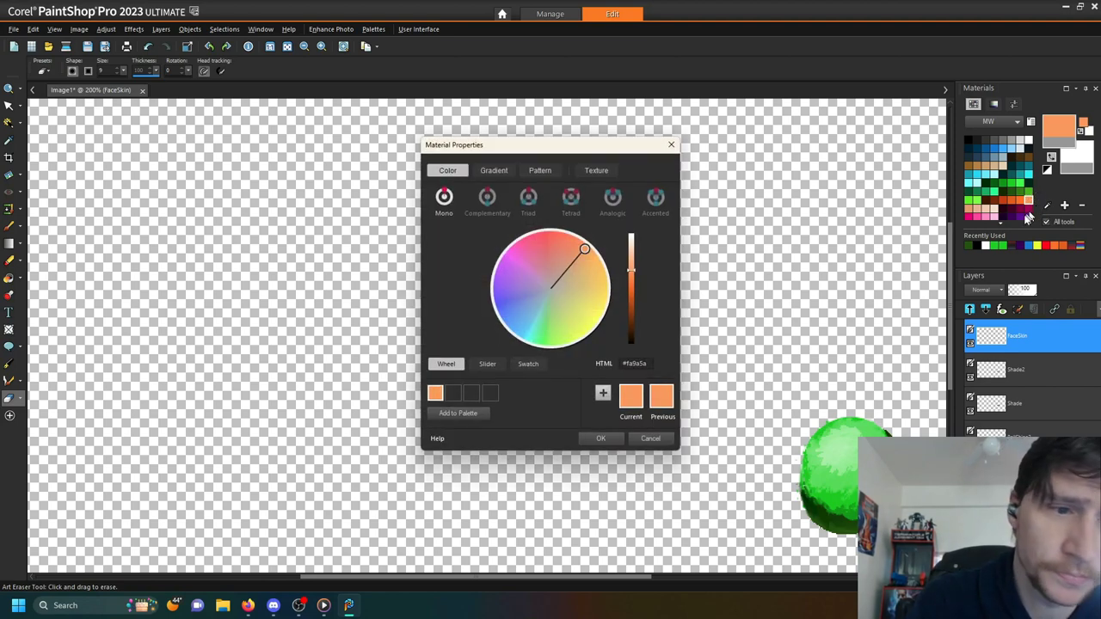
pyautogui.click(633, 245)
pyautogui.moveTo(633, 311); pyautogui.dragTo(636, 258)
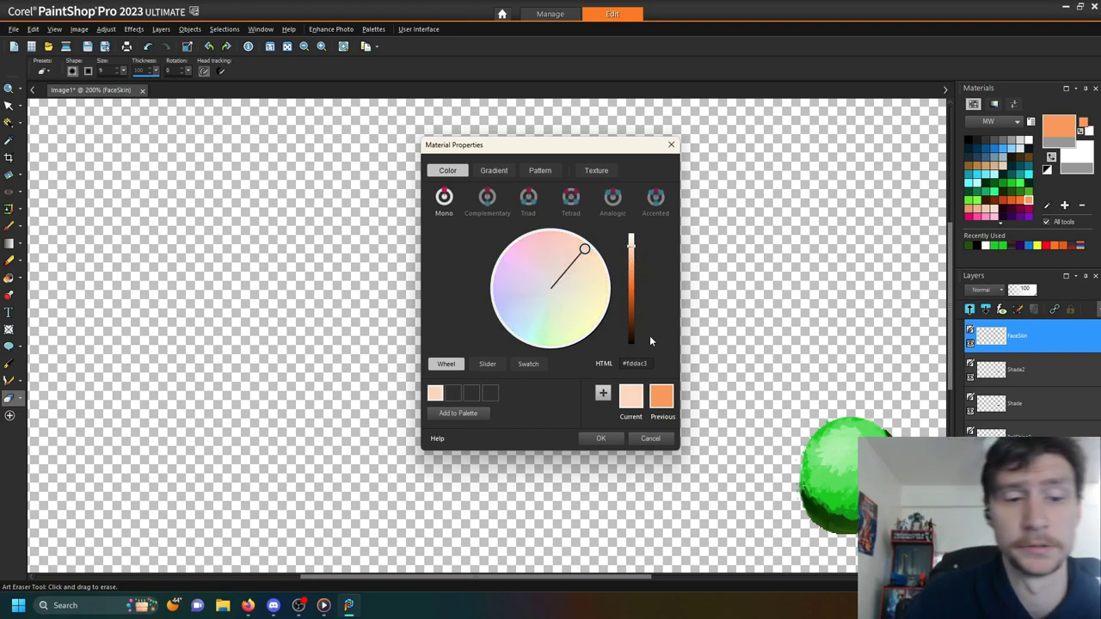
pyautogui.click(648, 439)
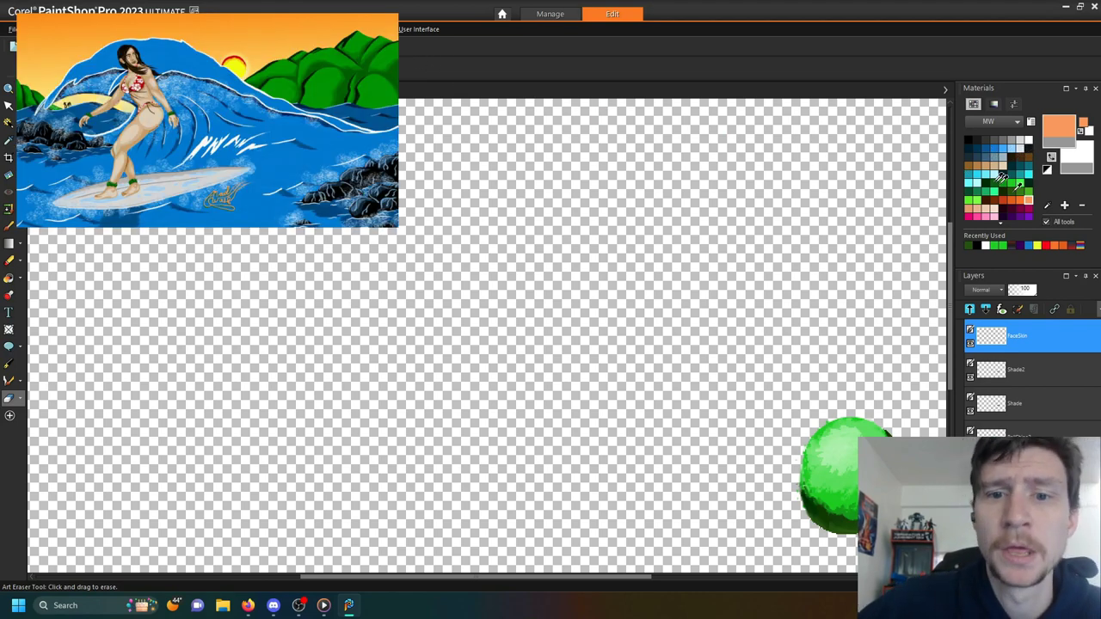
# - Make light peach the foreground color and set the Oil Brush size to 50 for painting beside the ball
pyautogui.click(989, 206)
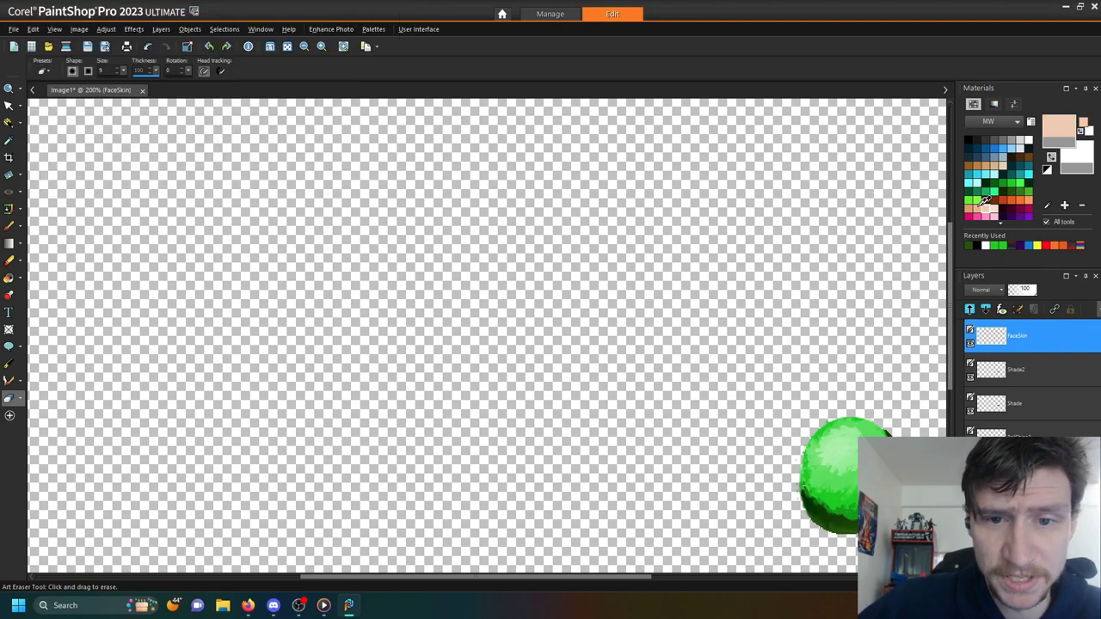
pyautogui.moveTo(519, 581); pyautogui.dragTo(494, 576)
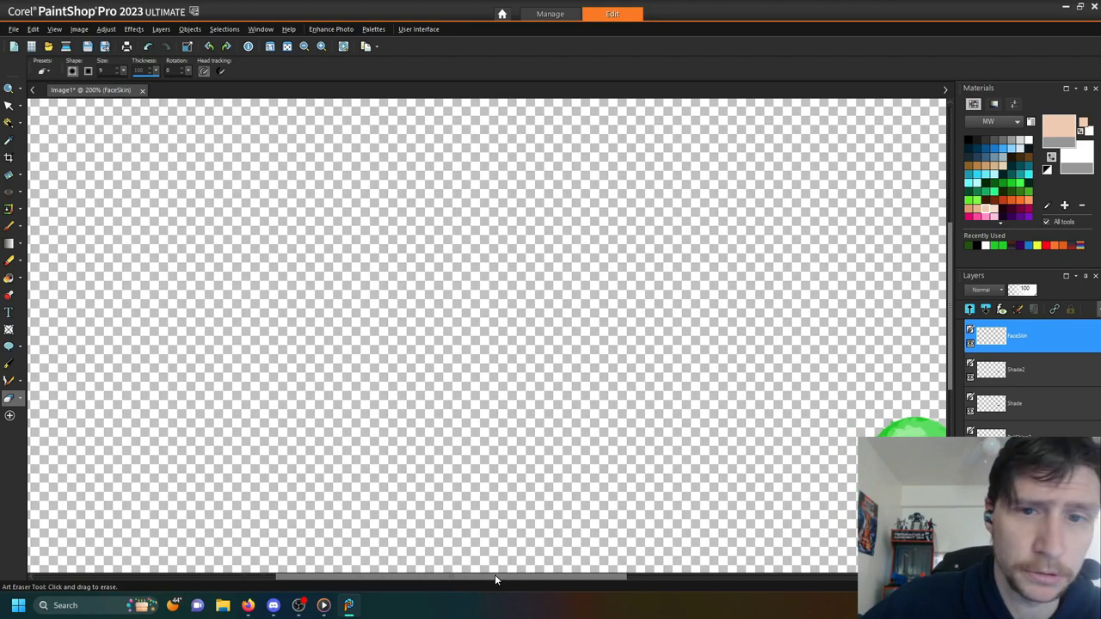
pyautogui.click(19, 398)
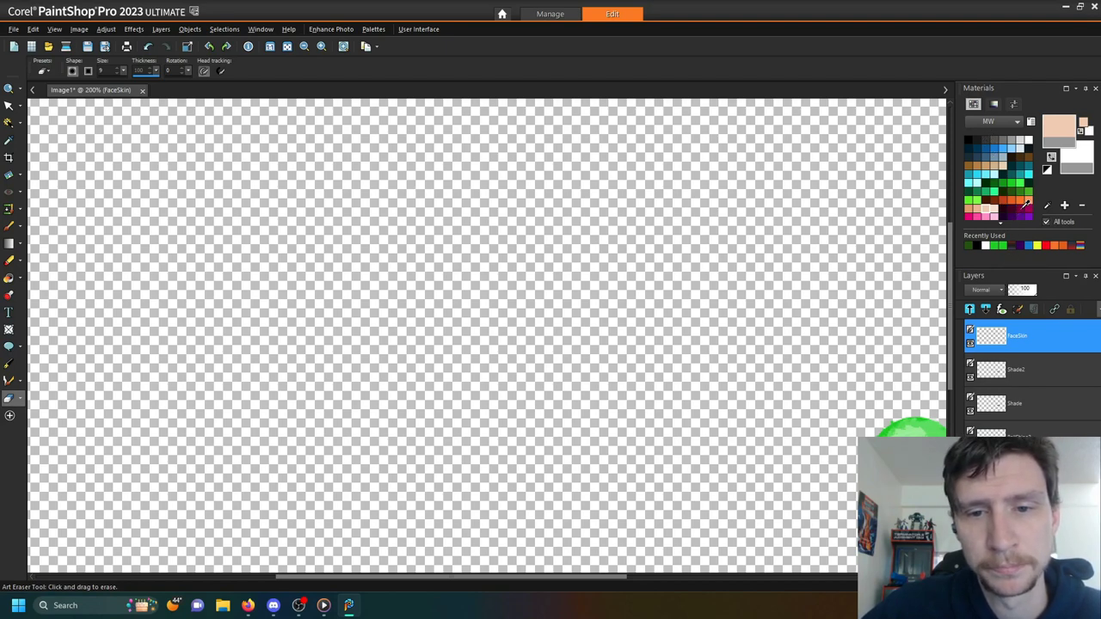
pyautogui.scroll(-3, 1002, 223)
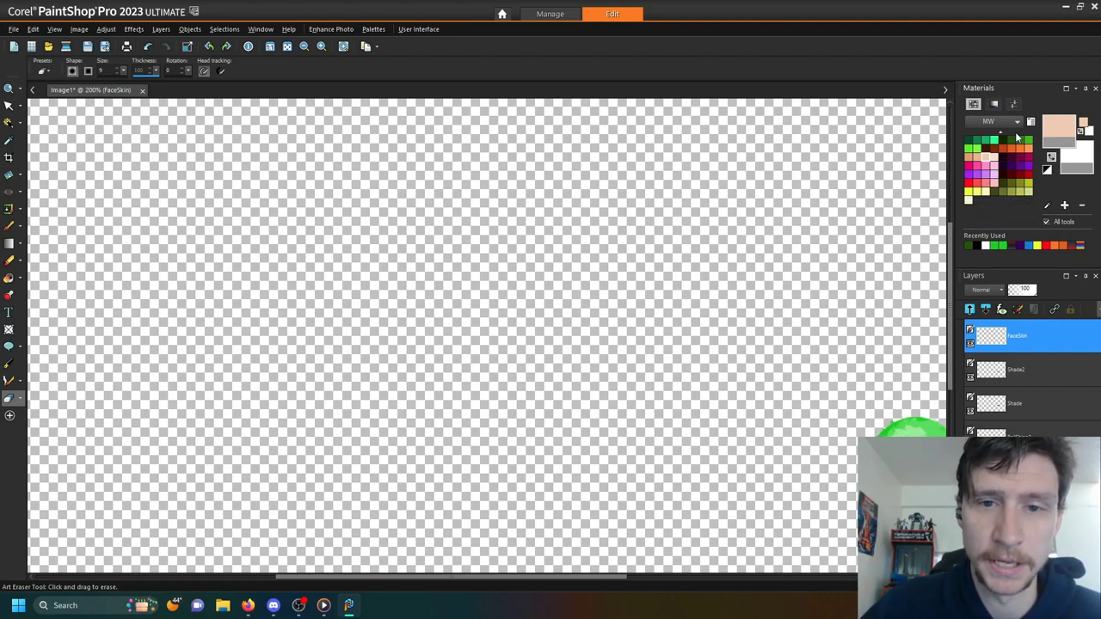
pyautogui.scroll(3, 1000, 138)
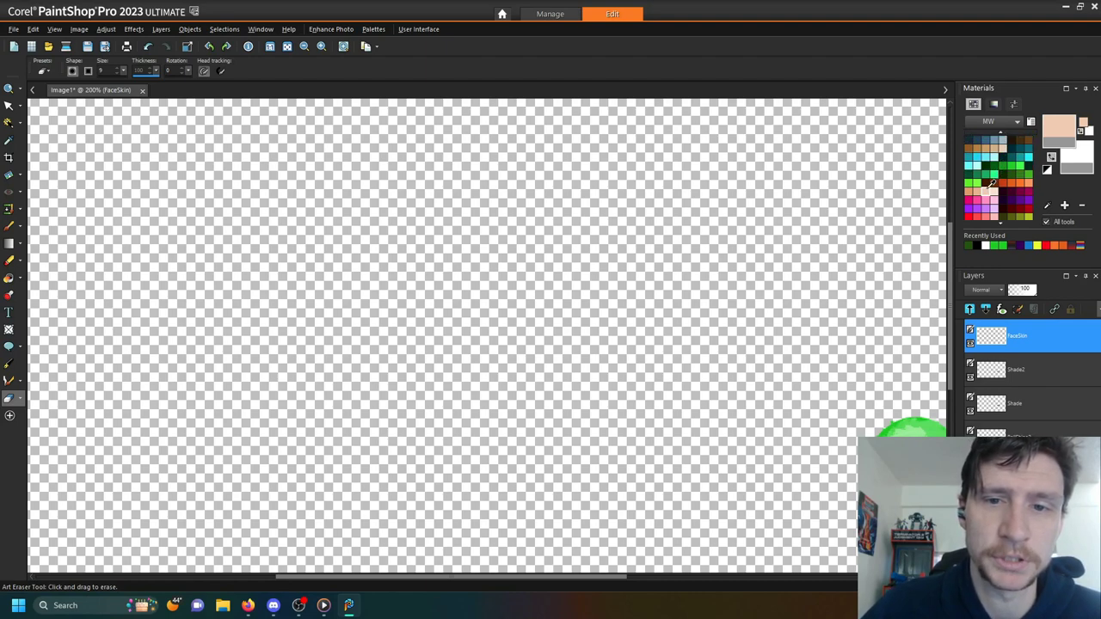
pyautogui.click(23, 403)
pyautogui.click(39, 401)
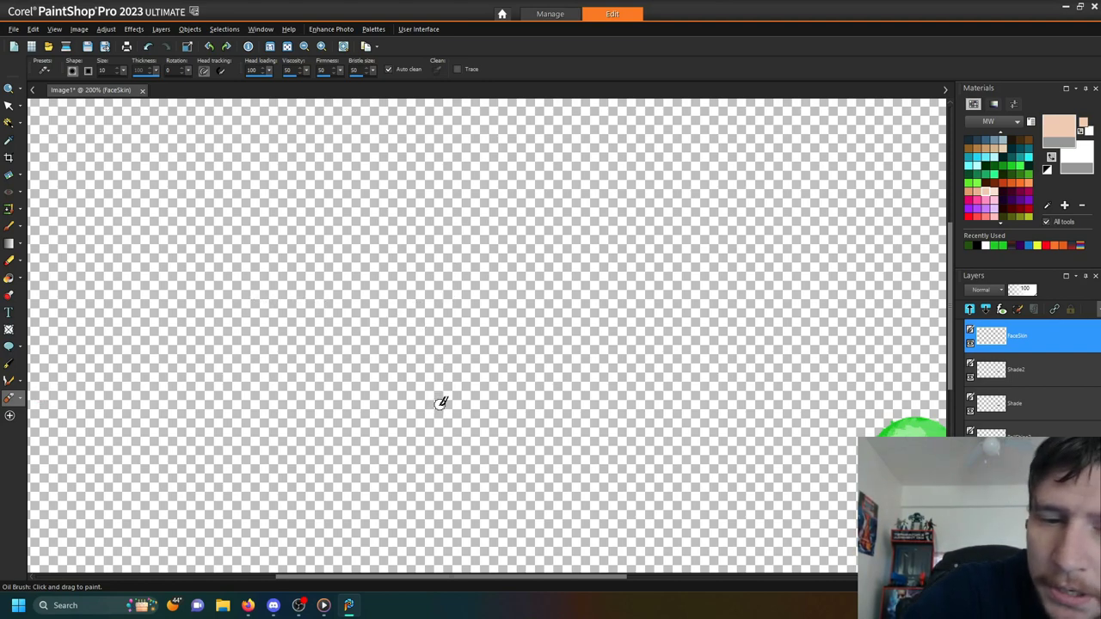
pyautogui.doubleClick(112, 69)
pyautogui.press('Return')
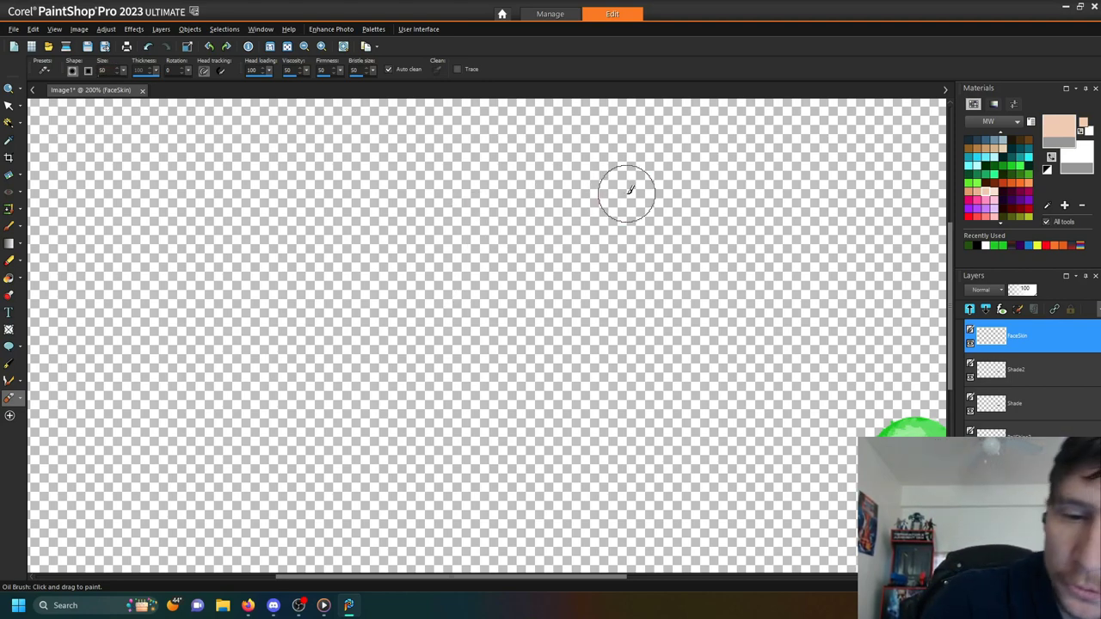
# - Try to paint a filled peach egg-shaped face with the Oil Brush, and undo the strokes
pyautogui.moveTo(474, 171)
pyautogui.mouseDown()
pyautogui.moveTo(436, 198)
pyautogui.moveTo(415, 254)
pyautogui.moveTo(433, 336)
pyautogui.moveTo(487, 344)
pyautogui.moveTo(534, 274)
pyautogui.moveTo(515, 191)
pyautogui.moveTo(523, 185)
pyautogui.moveTo(434, 250)
pyautogui.moveTo(461, 166)
pyautogui.moveTo(453, 372)
pyautogui.moveTo(473, 298)
pyautogui.moveTo(471, 327)
pyautogui.moveTo(455, 222)
pyautogui.moveTo(512, 247)
pyautogui.moveTo(482, 271)
pyautogui.moveTo(484, 198)
pyautogui.moveTo(500, 269)
pyautogui.moveTo(453, 340)
pyautogui.moveTo(489, 221)
pyautogui.moveTo(442, 301)
pyautogui.moveTo(487, 207)
pyautogui.moveTo(507, 270)
pyautogui.moveTo(490, 164)
pyautogui.moveTo(468, 143)
pyautogui.moveTo(520, 203)
pyautogui.moveTo(529, 287)
pyautogui.moveTo(511, 339)
pyautogui.moveTo(457, 357)
pyautogui.moveTo(410, 319)
pyautogui.moveTo(390, 269)
pyautogui.moveTo(409, 212)
pyautogui.moveTo(449, 167)
pyautogui.moveTo(498, 162)
pyautogui.moveTo(486, 213)
pyautogui.mouseUp()
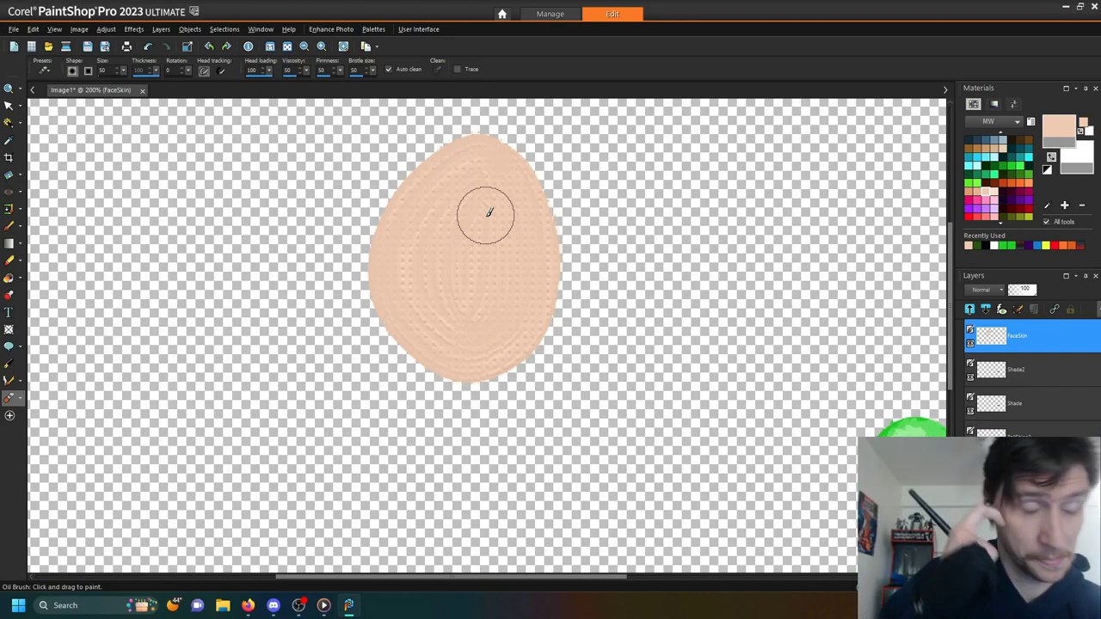
pyautogui.press('ctrl')
pyautogui.hotkey('ctrl', 'z')
pyautogui.hotkey('ctrl', 'z')
pyautogui.hotkey('ctrl', 'z')
pyautogui.hotkey('ctrl', 'z')
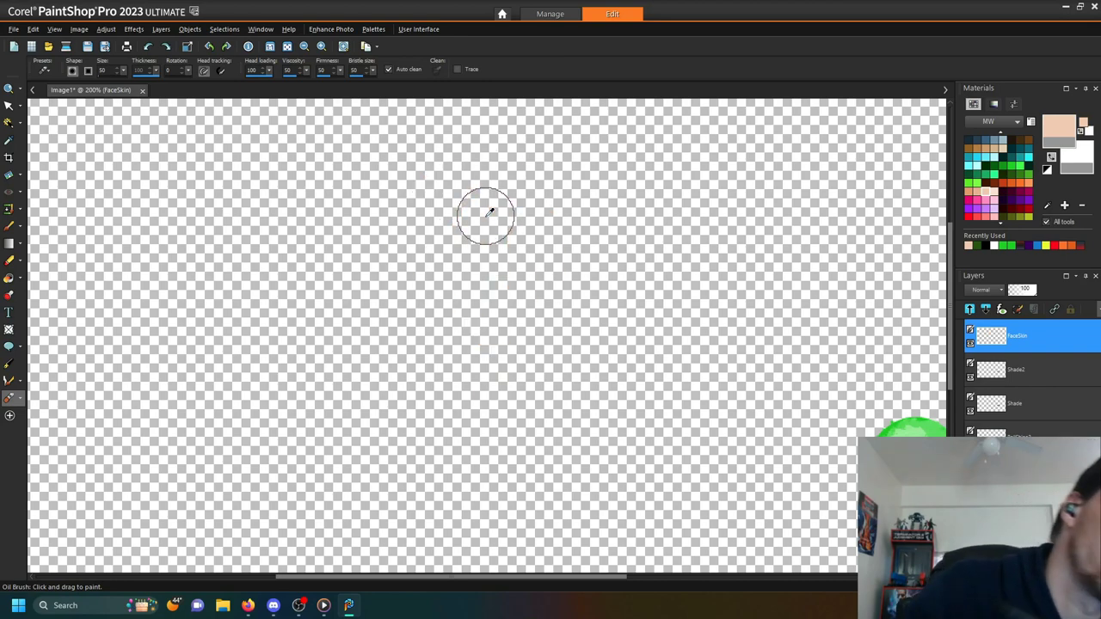
# - Paint a filled peach face shape with a narrowing chin on the FaceSkin layer with the Oil Brush
pyautogui.moveTo(461, 440)
pyautogui.mouseDown()
pyautogui.moveTo(417, 407)
pyautogui.moveTo(392, 295)
pyautogui.moveTo(421, 245)
pyautogui.moveTo(448, 230)
pyautogui.moveTo(499, 245)
pyautogui.moveTo(507, 302)
pyautogui.moveTo(481, 382)
pyautogui.moveTo(449, 431)
pyautogui.moveTo(478, 280)
pyautogui.moveTo(445, 272)
pyautogui.moveTo(471, 308)
pyautogui.moveTo(399, 351)
pyautogui.moveTo(400, 309)
pyautogui.moveTo(431, 290)
pyautogui.moveTo(512, 355)
pyautogui.moveTo(510, 262)
pyautogui.moveTo(490, 362)
pyautogui.moveTo(458, 412)
pyautogui.moveTo(431, 420)
pyautogui.moveTo(401, 341)
pyautogui.mouseUp()
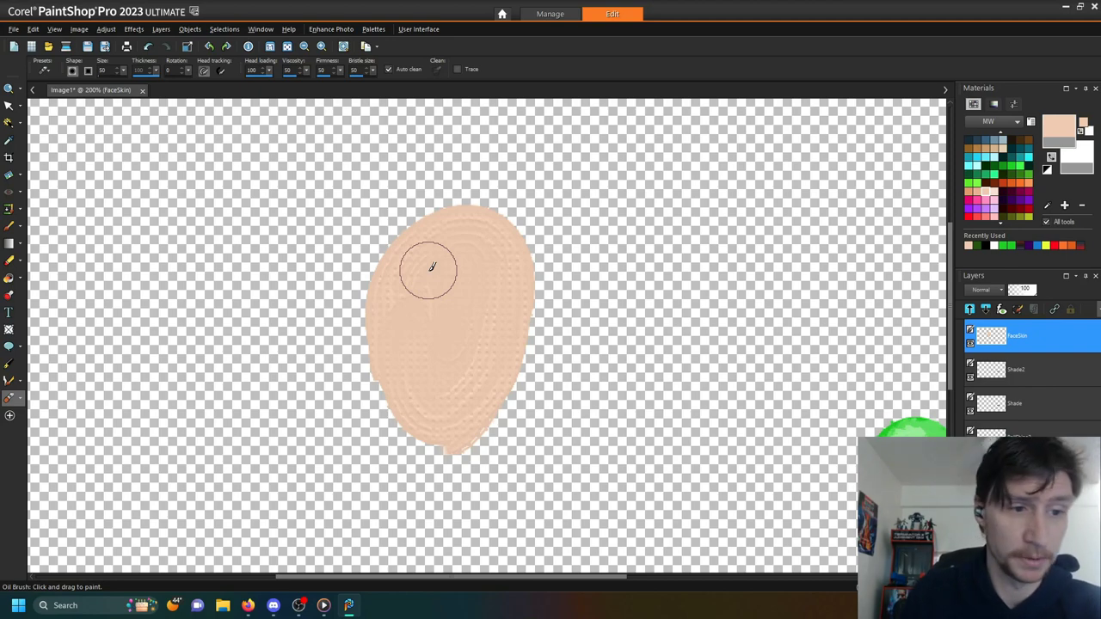
# - Add a new Art Media layer named REFLines above the FaceSkin layer
pyautogui.click(431, 267)
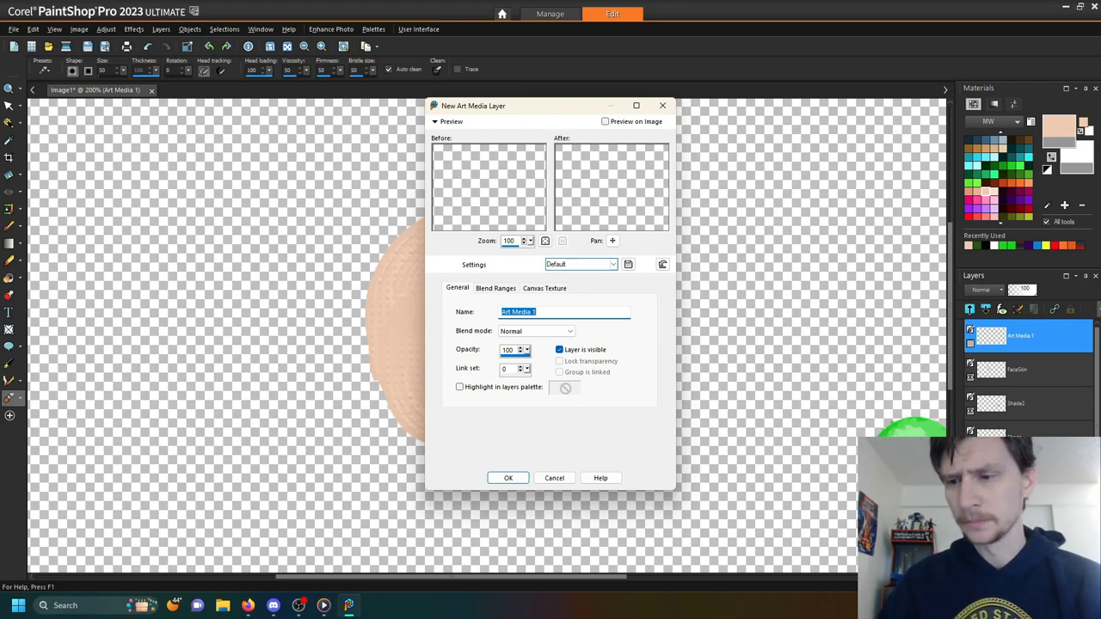
pyautogui.write('R')
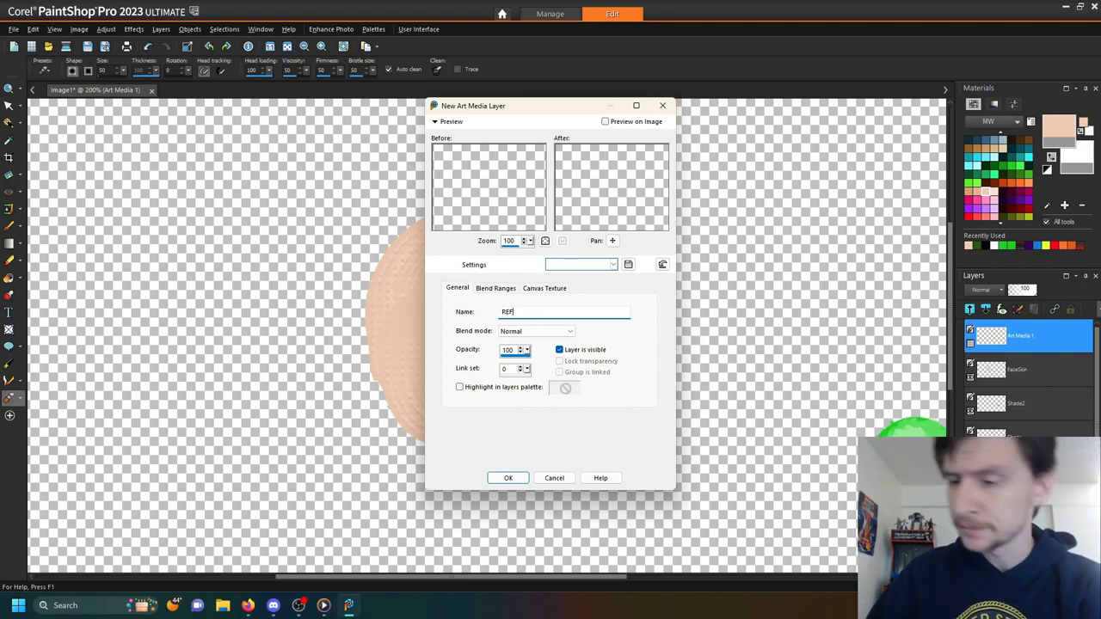
pyautogui.write('EFLines')
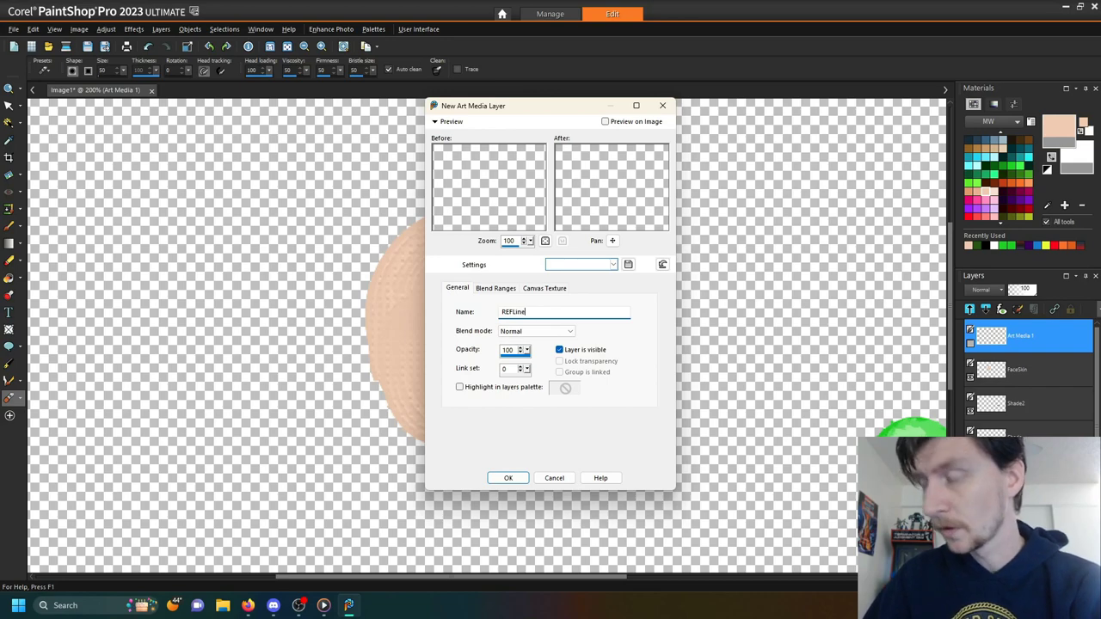
pyautogui.press('Return')
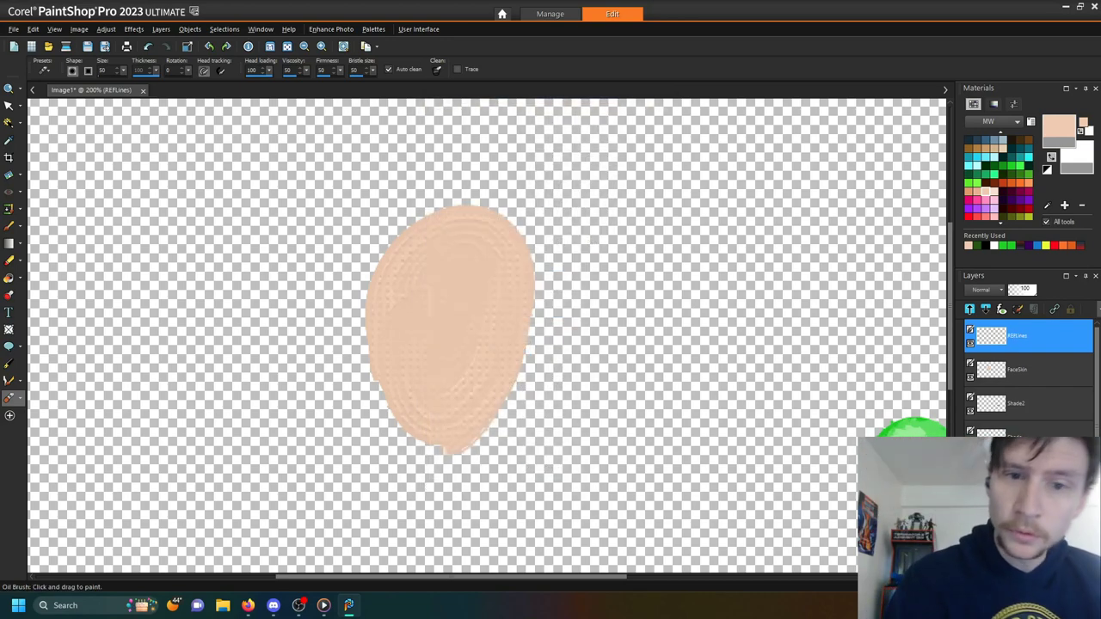
# - Paint a curved red vertical centre line and two horizontal eye guidelines across the face with the Oil Brush at size 5
pyautogui.click(970, 212)
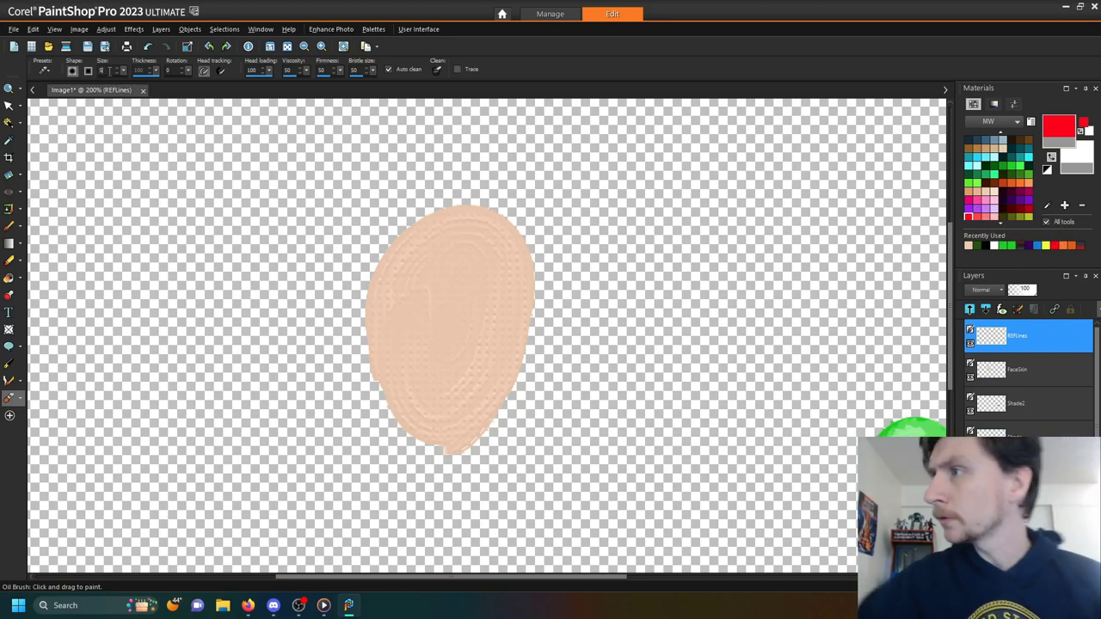
pyautogui.moveTo(443, 440)
pyautogui.mouseDown()
pyautogui.moveTo(423, 311)
pyautogui.moveTo(431, 258)
pyautogui.moveTo(465, 201)
pyautogui.mouseUp()
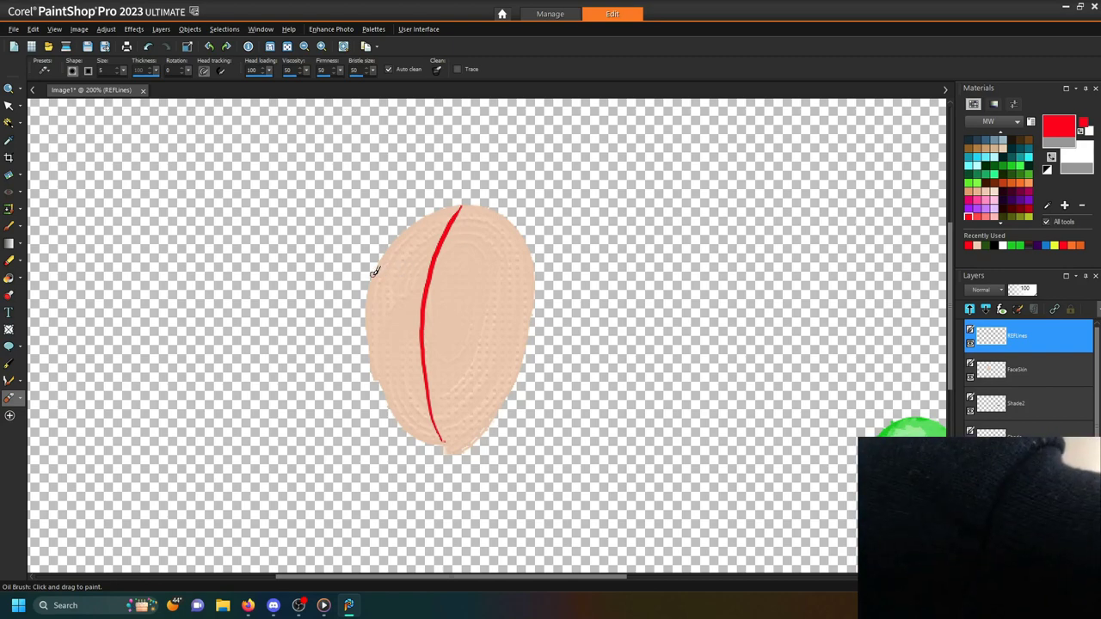
pyautogui.moveTo(376, 271)
pyautogui.mouseDown()
pyautogui.moveTo(454, 296)
pyautogui.moveTo(528, 292)
pyautogui.moveTo(504, 319)
pyautogui.moveTo(476, 322)
pyautogui.moveTo(364, 290)
pyautogui.mouseUp()
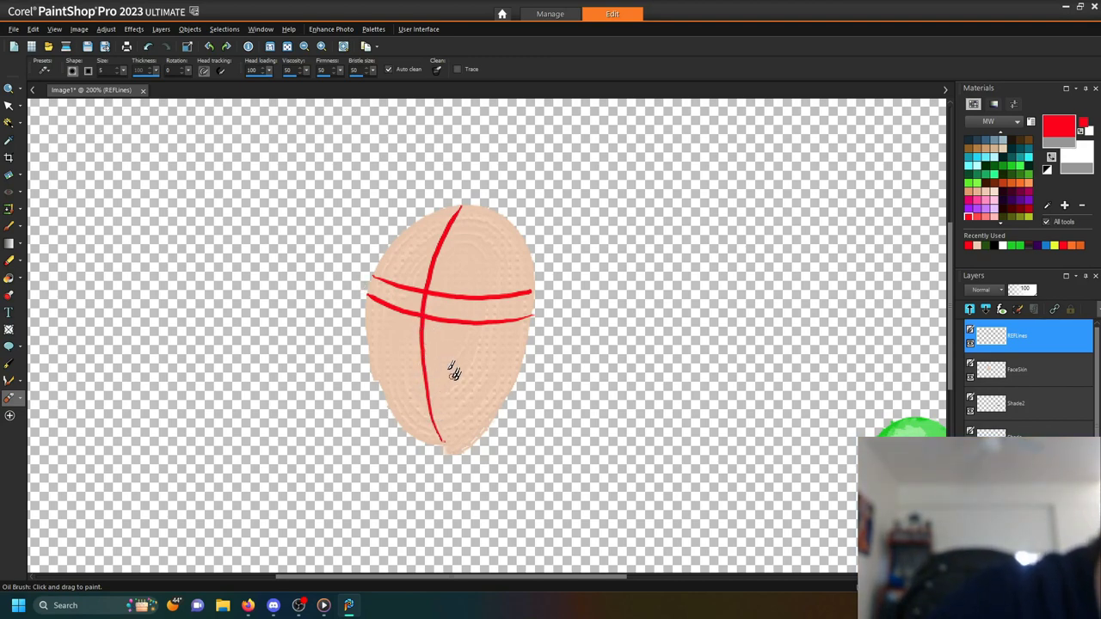
# - Paint red guides for the nose, mouth and chin, and outline the face's left edge and the ear on the REFLines layer
pyautogui.moveTo(497, 379); pyautogui.dragTo(397, 358)
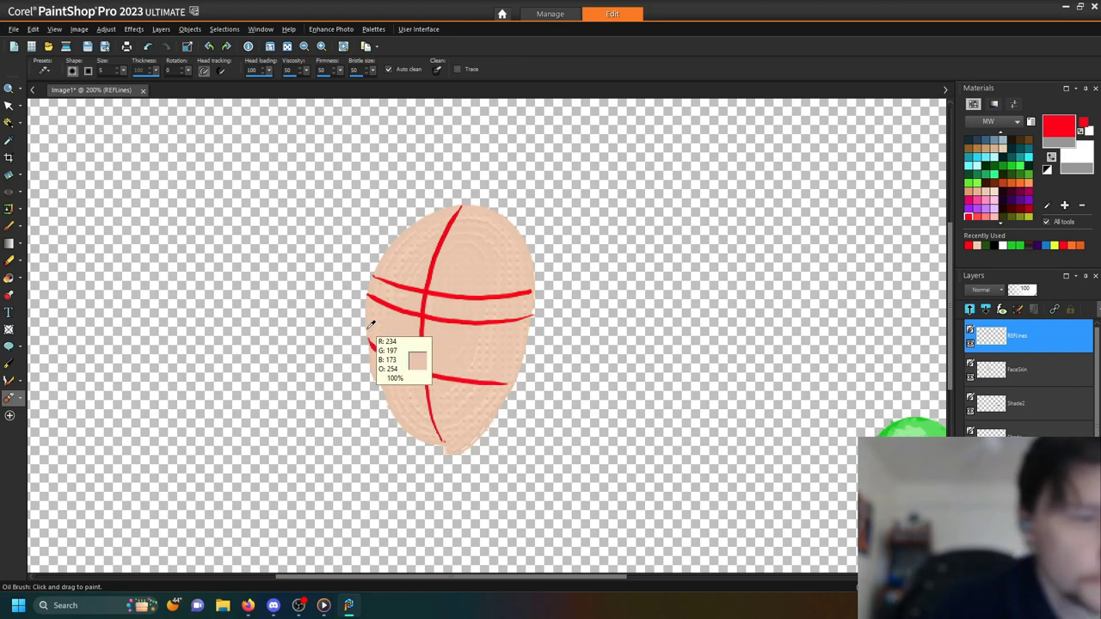
pyautogui.hotkey('ctrl', 'z')
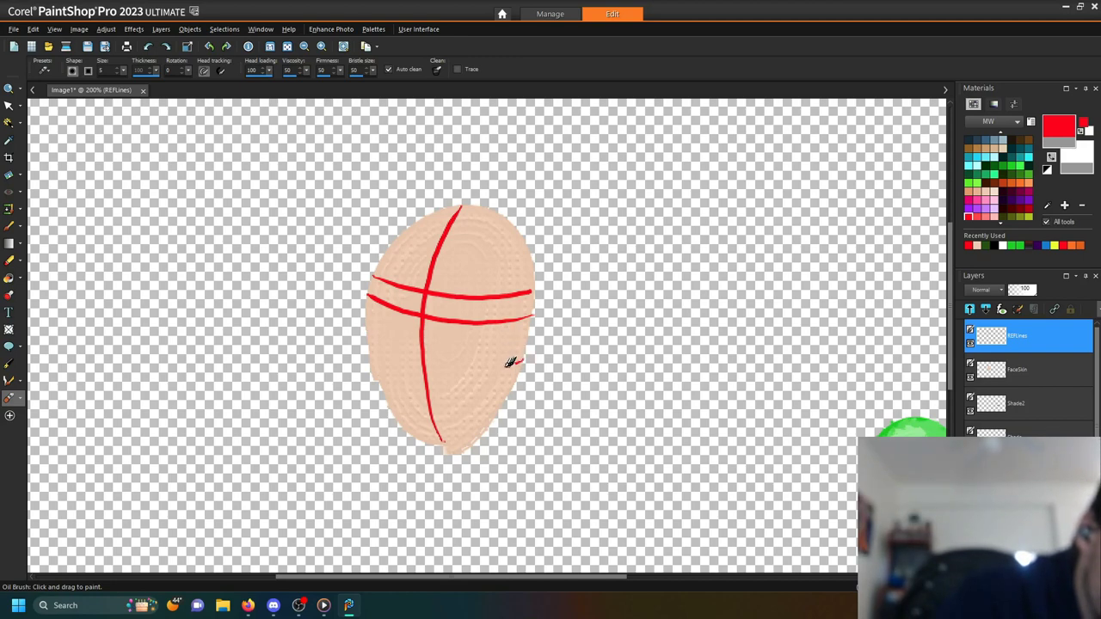
pyautogui.moveTo(474, 368); pyautogui.dragTo(370, 336)
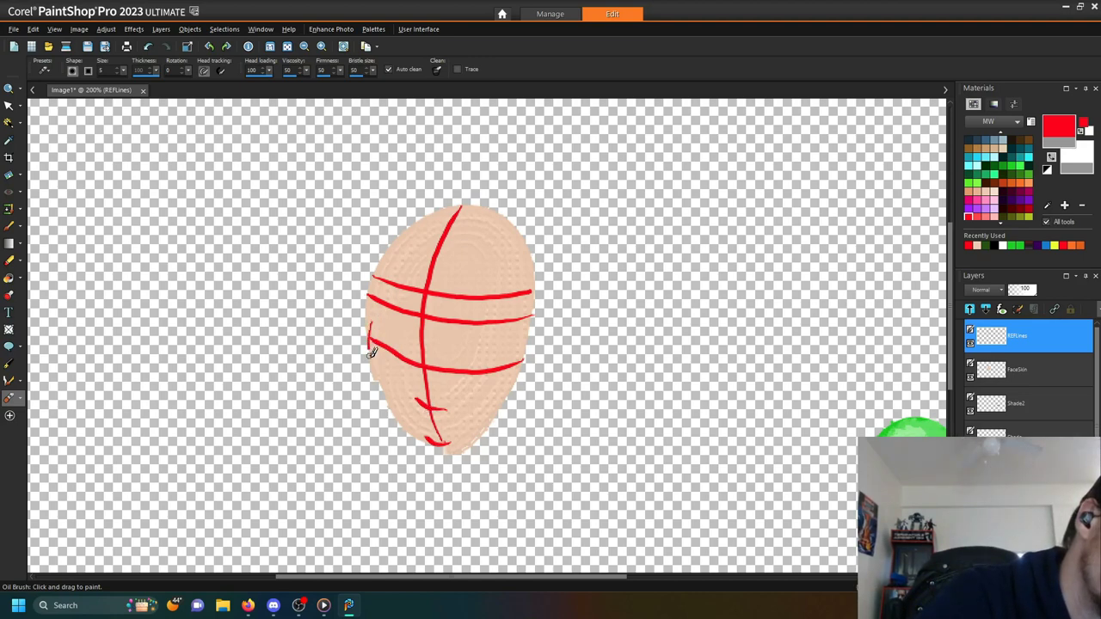
pyautogui.moveTo(382, 371)
pyautogui.mouseDown()
pyautogui.moveTo(405, 407)
pyautogui.moveTo(445, 424)
pyautogui.mouseUp()
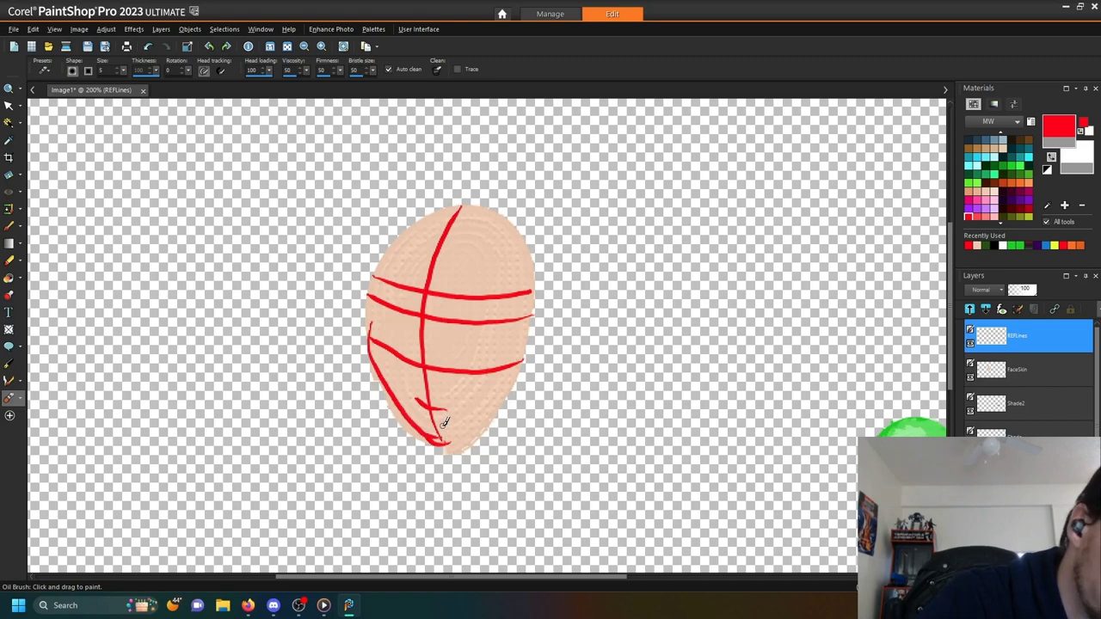
pyautogui.moveTo(392, 245)
pyautogui.mouseDown()
pyautogui.moveTo(410, 226)
pyautogui.moveTo(492, 215)
pyautogui.mouseUp()
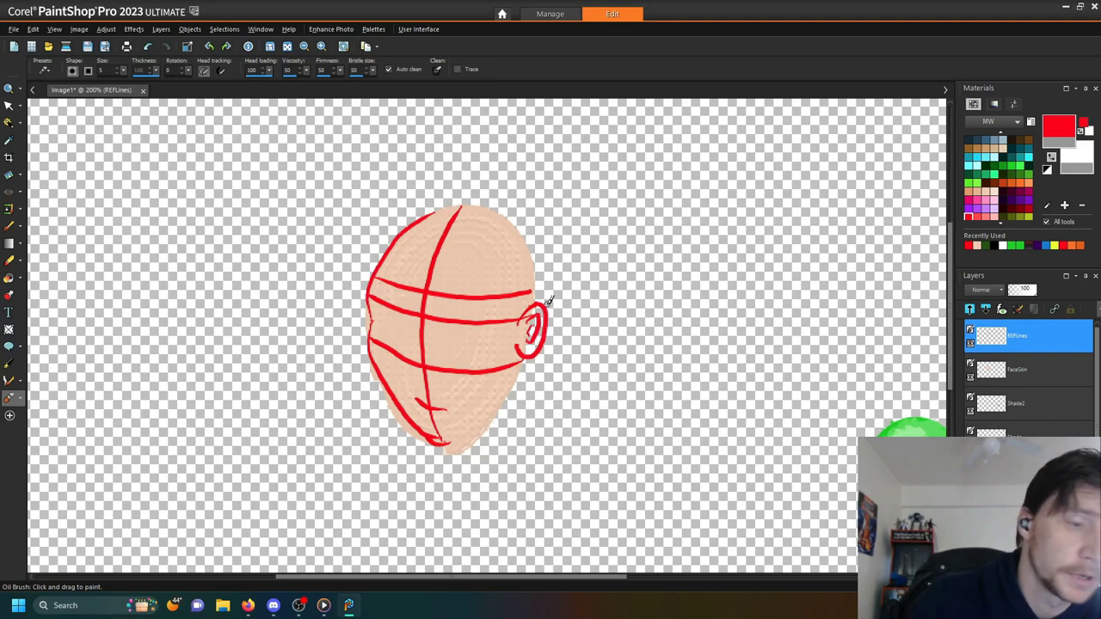
# - Erase the excess peach paint around the chin and jaw on the FaceSkin layer with the Art Eraser
pyautogui.click(1027, 369)
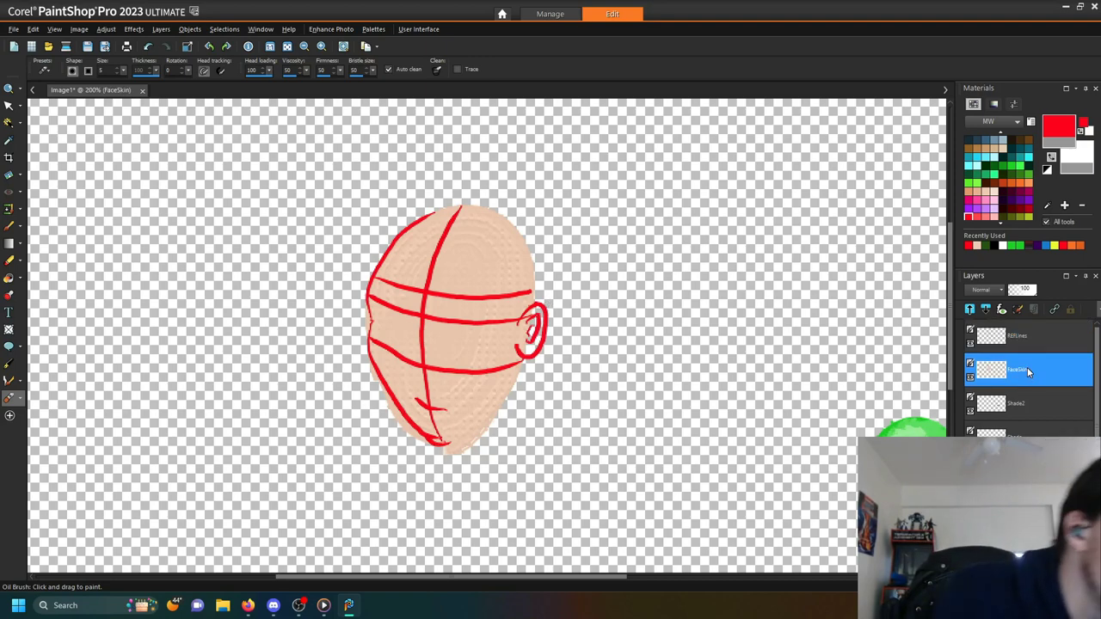
pyautogui.click(10, 398)
pyautogui.click(86, 538)
pyautogui.moveTo(365, 376)
pyautogui.mouseDown()
pyautogui.moveTo(413, 435)
pyautogui.moveTo(390, 402)
pyautogui.moveTo(414, 420)
pyautogui.moveTo(440, 463)
pyautogui.moveTo(422, 447)
pyautogui.moveTo(473, 479)
pyautogui.mouseUp()
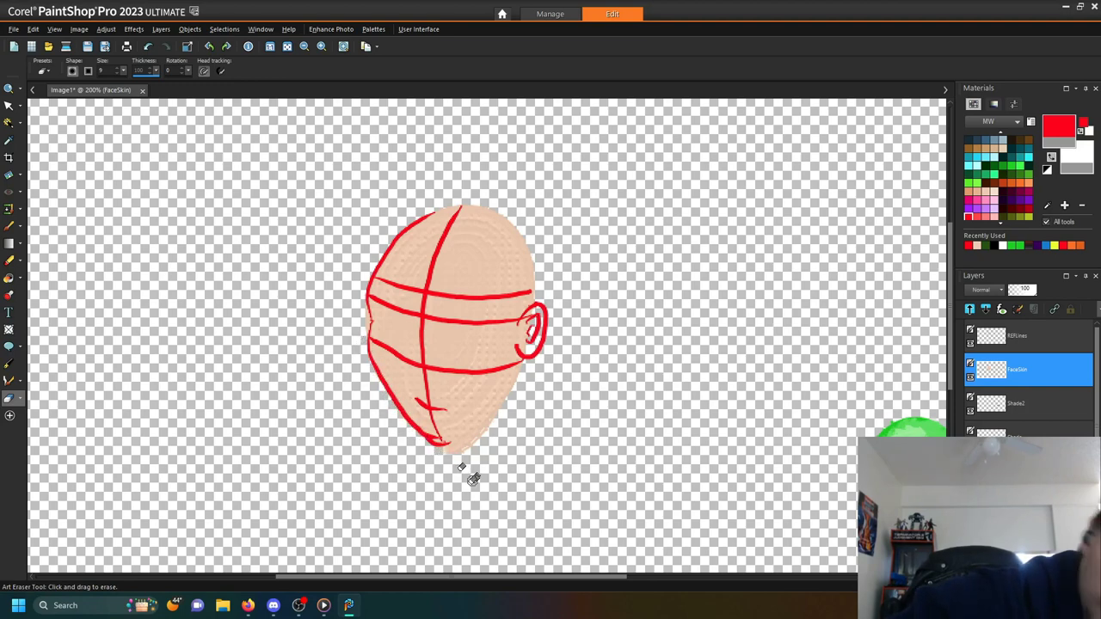
pyautogui.moveTo(499, 436)
pyautogui.mouseDown()
pyautogui.moveTo(461, 450)
pyautogui.moveTo(484, 437)
pyautogui.moveTo(449, 442)
pyautogui.moveTo(507, 438)
pyautogui.mouseUp()
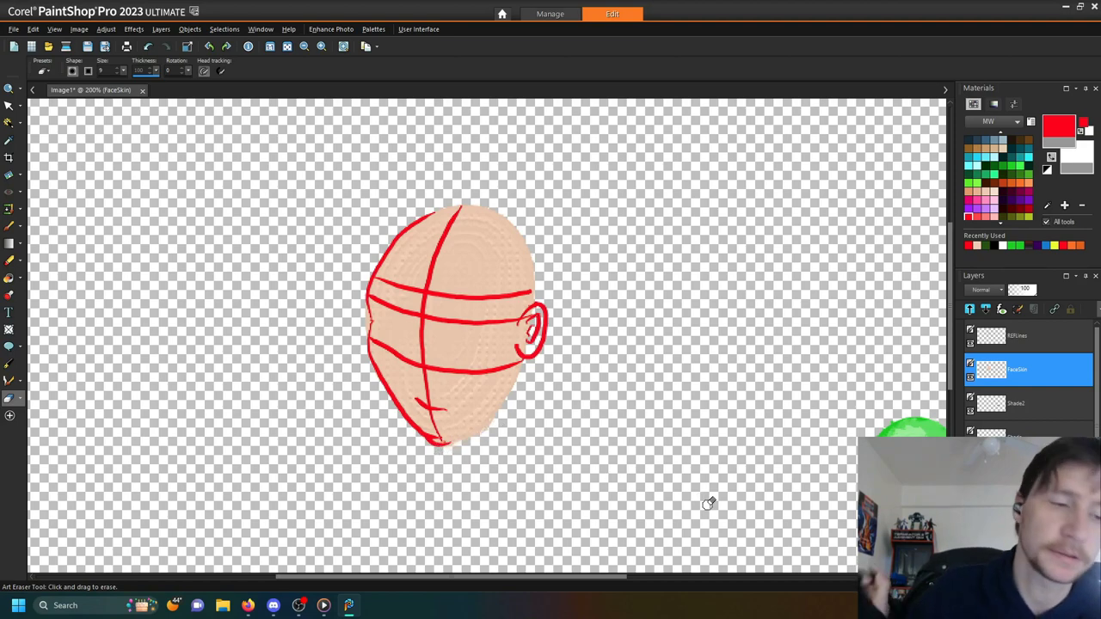
pyautogui.moveTo(476, 442); pyautogui.dragTo(513, 393)
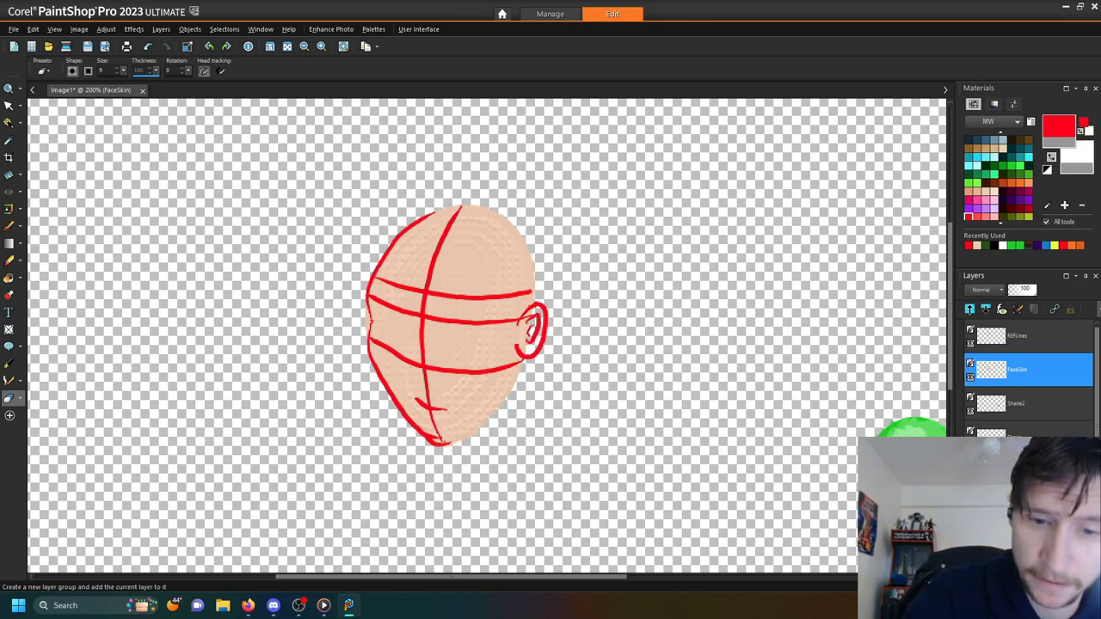
# - Add a new Art Media layer named FaceEyes above the FaceSkin layer
pyautogui.click(1001, 309)
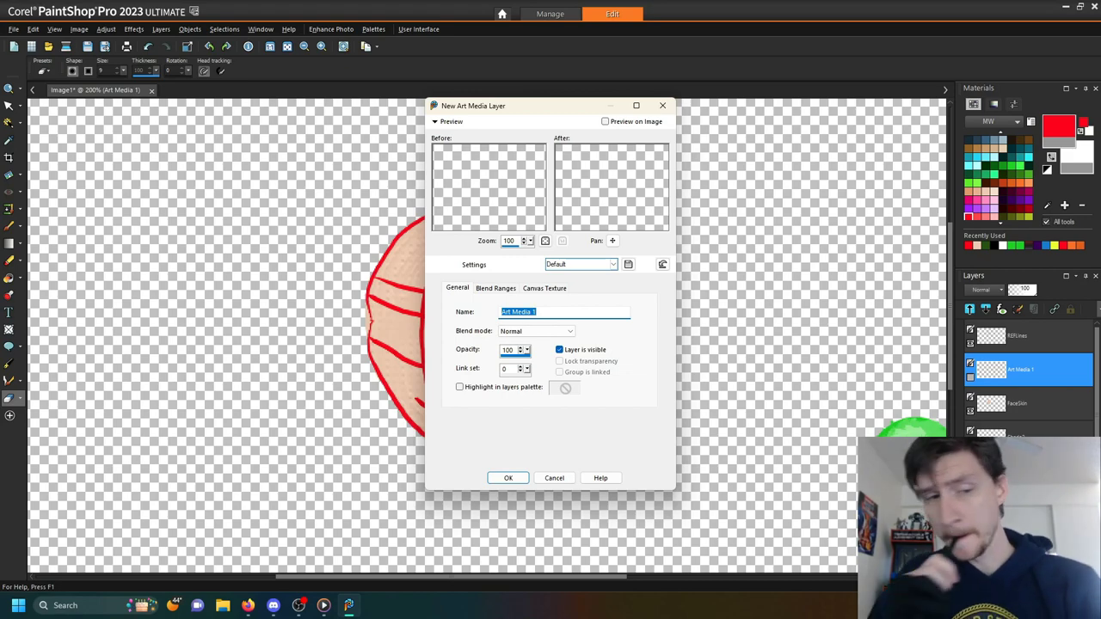
pyautogui.write('FaceEyes')
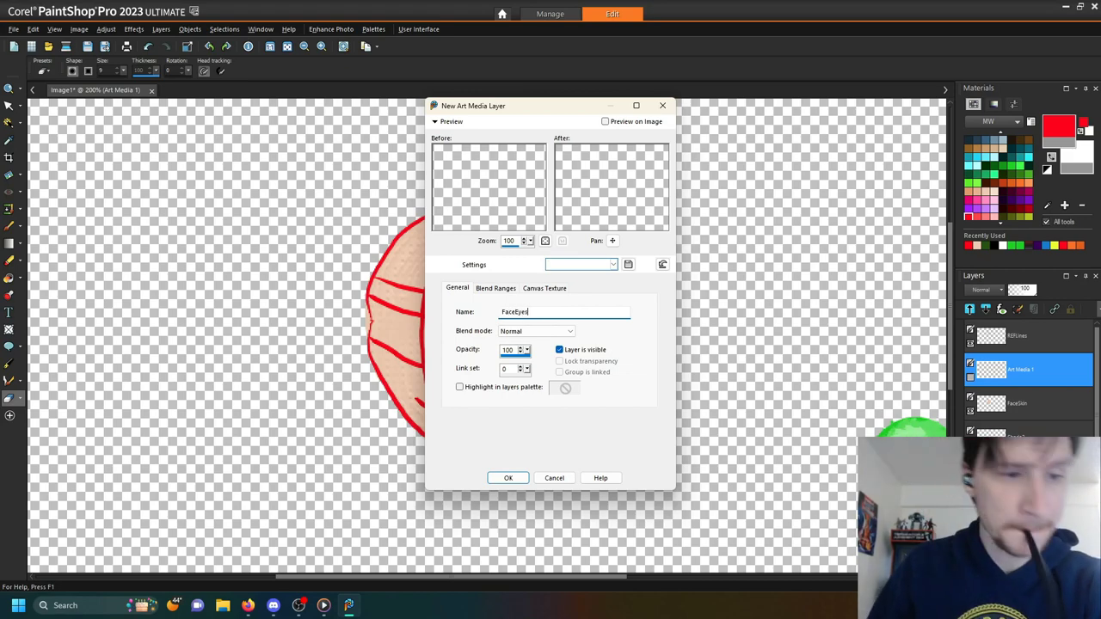
pyautogui.press('Return')
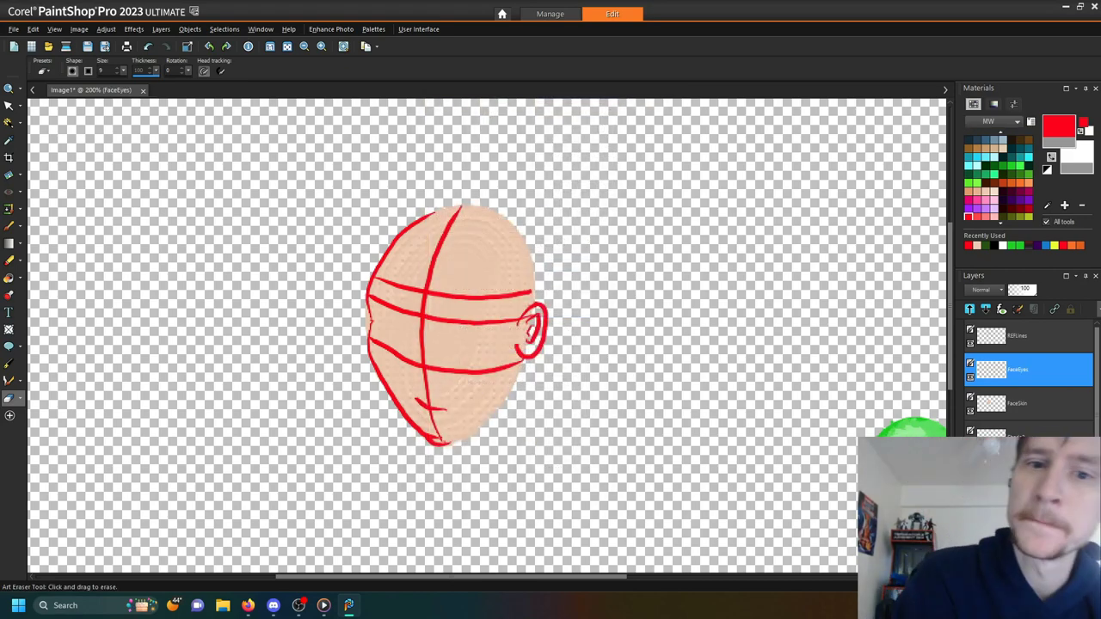
# - Paint two filled white eye shapes between the eye guidelines on the FaceEyes layer with the Oil Brush at size 5
pyautogui.scroll(2, 1000, 135)
pyautogui.click(1031, 140)
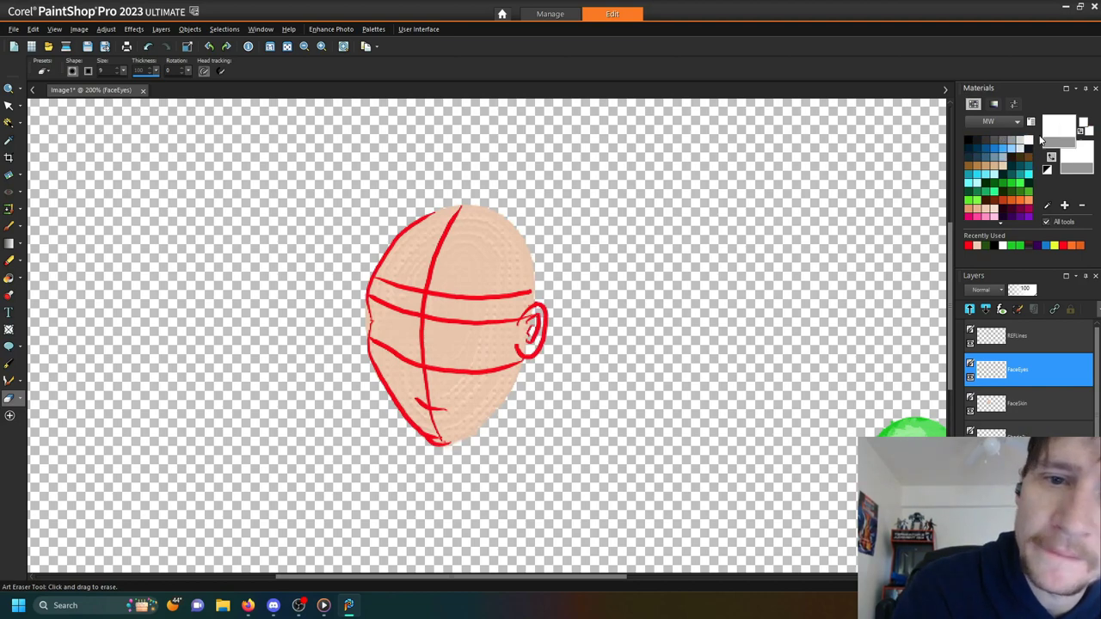
pyautogui.click(10, 398)
pyautogui.click(61, 396)
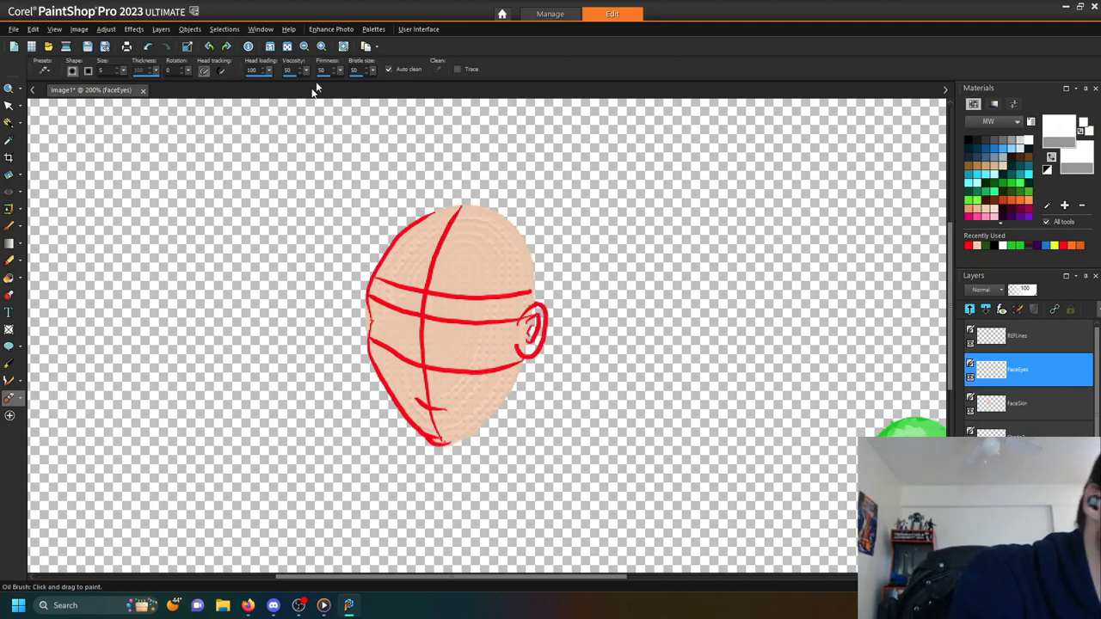
pyautogui.click(322, 47)
pyautogui.click(322, 47)
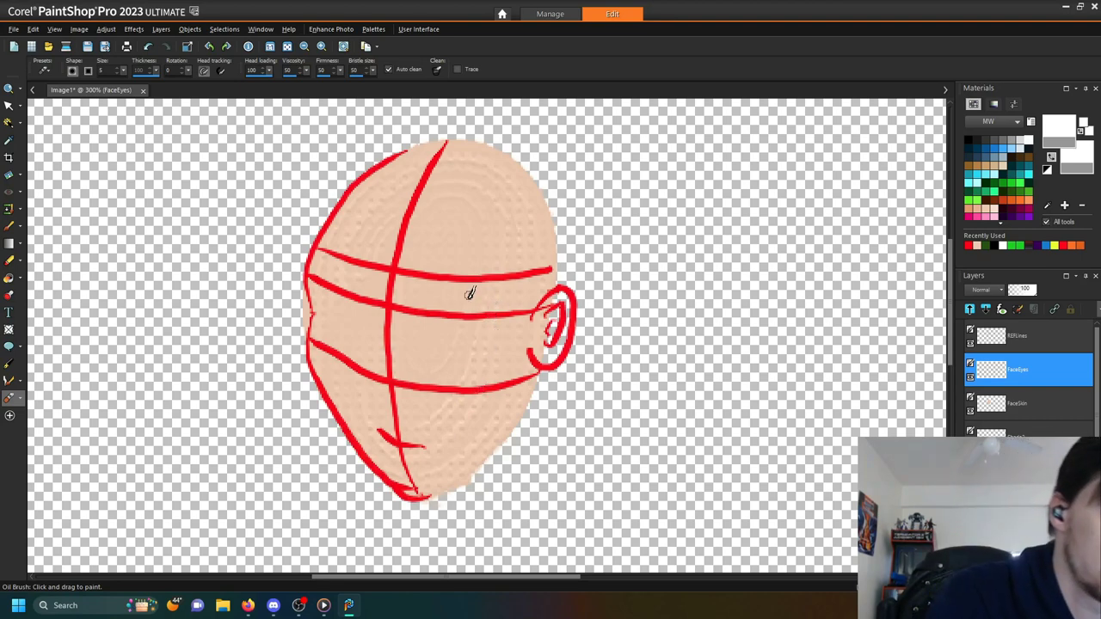
pyautogui.moveTo(364, 278)
pyautogui.mouseDown()
pyautogui.moveTo(330, 270)
pyautogui.moveTo(367, 278)
pyautogui.moveTo(341, 282)
pyautogui.moveTo(327, 271)
pyautogui.moveTo(365, 273)
pyautogui.mouseUp()
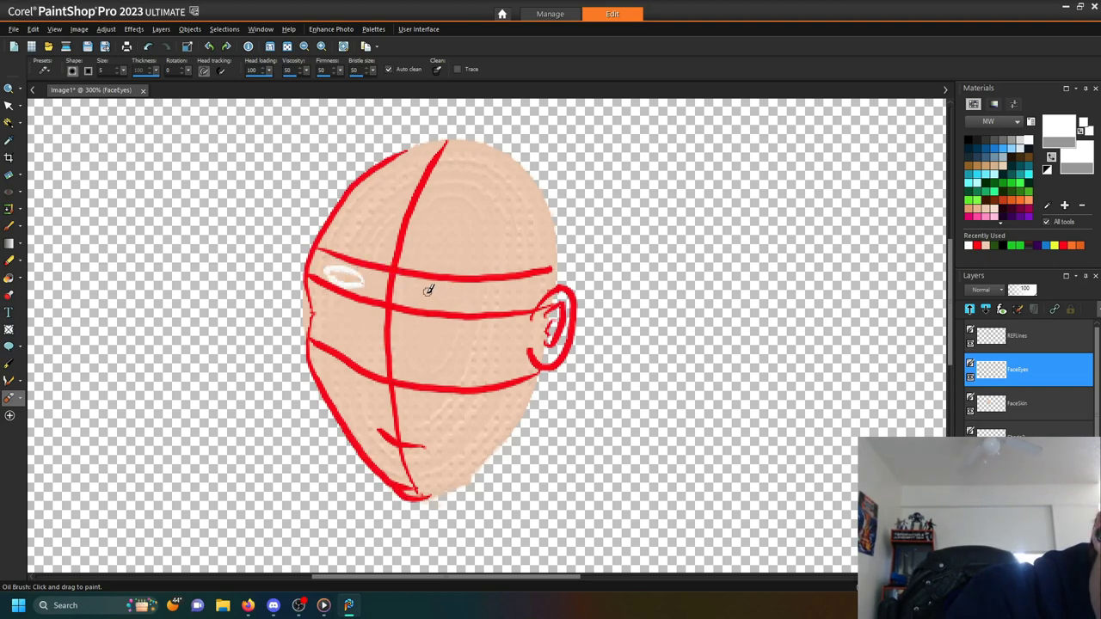
pyautogui.moveTo(430, 289)
pyautogui.mouseDown()
pyautogui.moveTo(480, 295)
pyautogui.moveTo(455, 298)
pyautogui.moveTo(490, 299)
pyautogui.moveTo(445, 305)
pyautogui.moveTo(428, 293)
pyautogui.moveTo(485, 295)
pyautogui.moveTo(453, 286)
pyautogui.mouseUp()
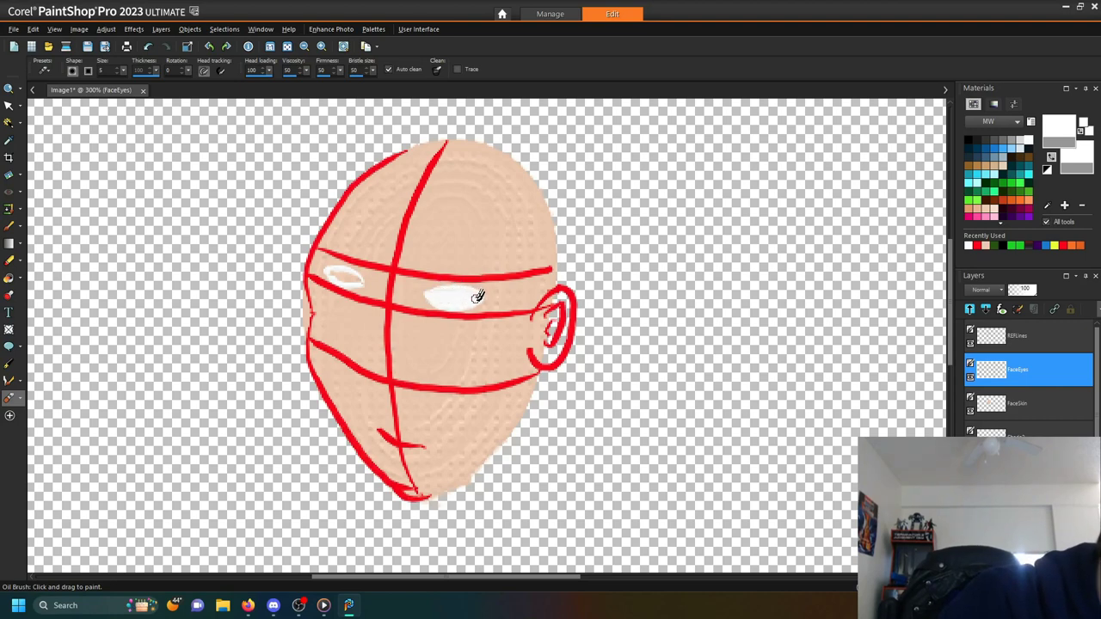
pyautogui.moveTo(356, 270)
pyautogui.mouseDown()
pyautogui.moveTo(364, 278)
pyautogui.moveTo(344, 283)
pyautogui.moveTo(328, 266)
pyautogui.moveTo(361, 278)
pyautogui.mouseUp()
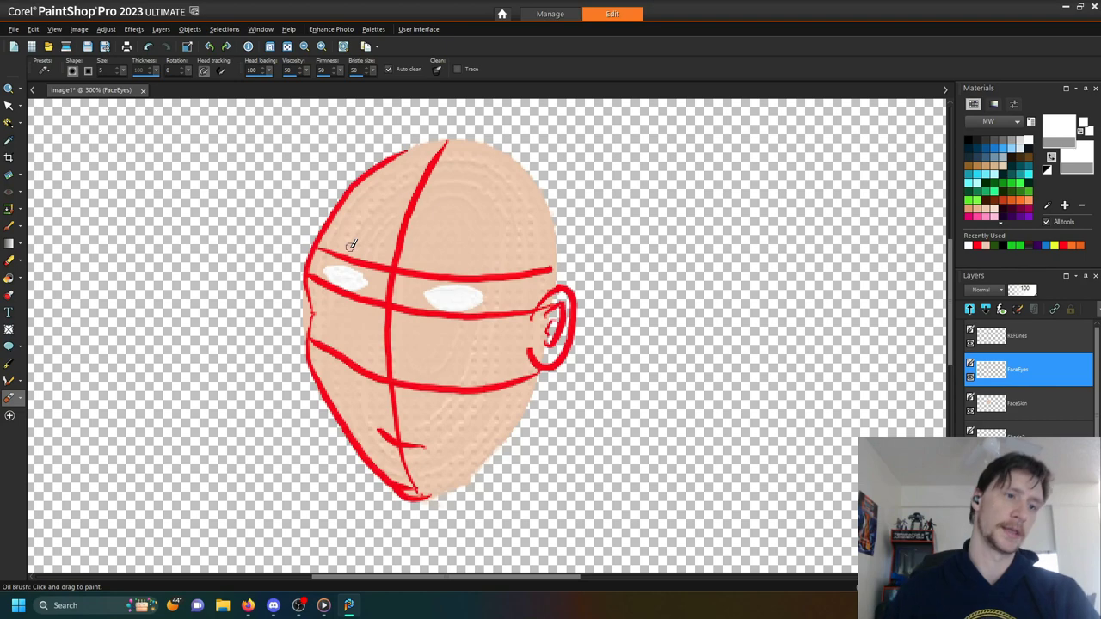
# - Trim the outer edge of the left eye with the Art Eraser and extend its inner corner in white with the Oil Brush
pyautogui.click(20, 398)
pyautogui.click(77, 543)
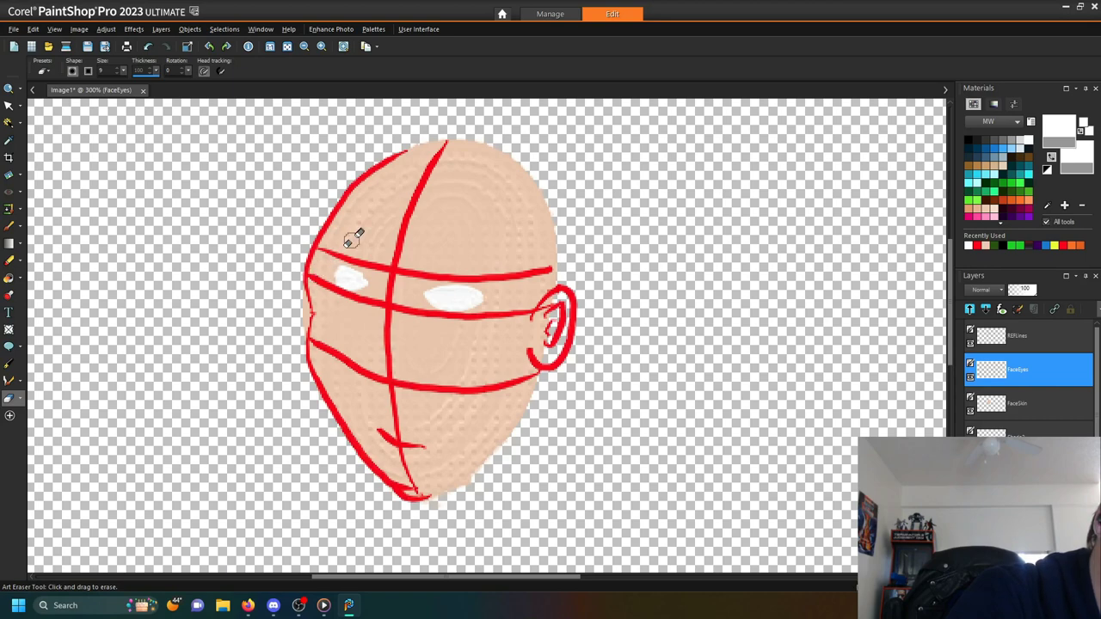
pyautogui.click(20, 398)
pyautogui.click(62, 393)
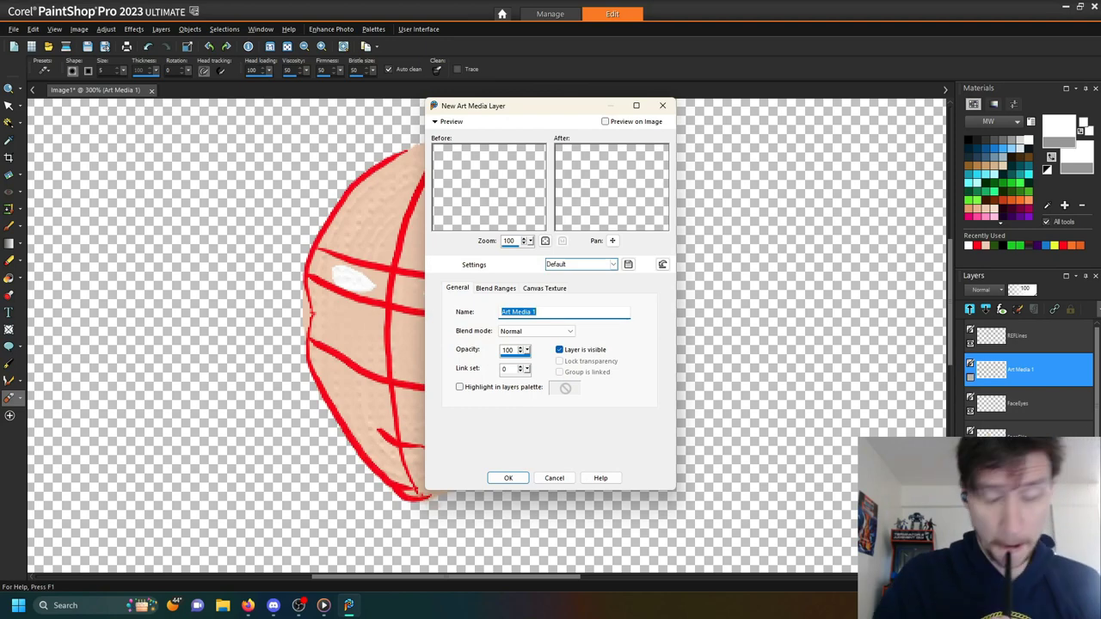
# - Add a new Art Media layer named SkinShade above the FaceEyes layer
pyautogui.write('SkinShade')
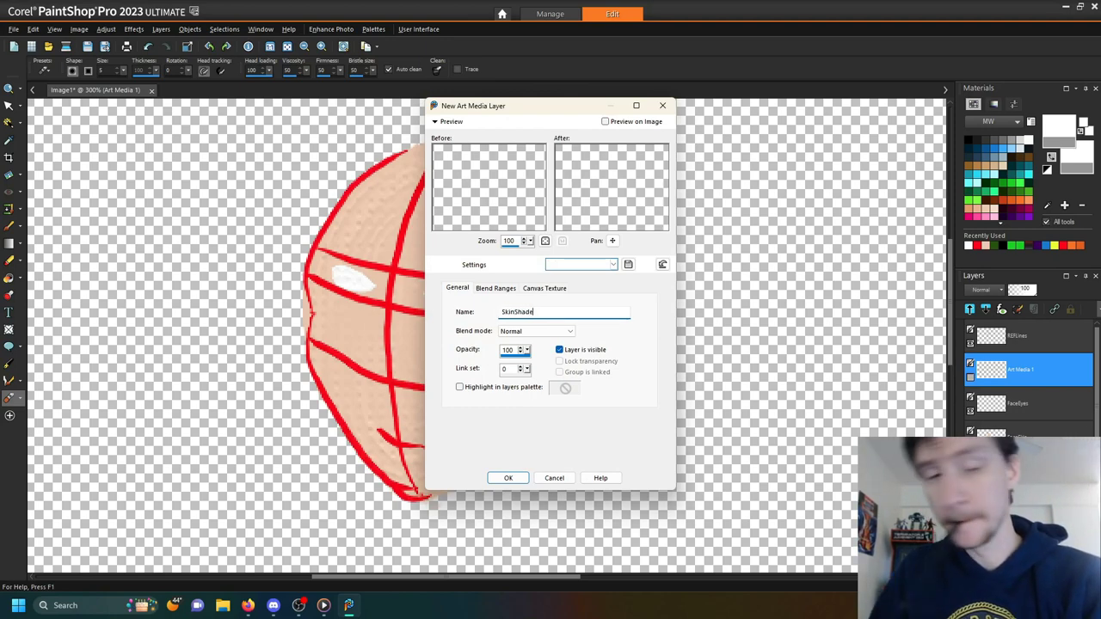
pyautogui.press('Return')
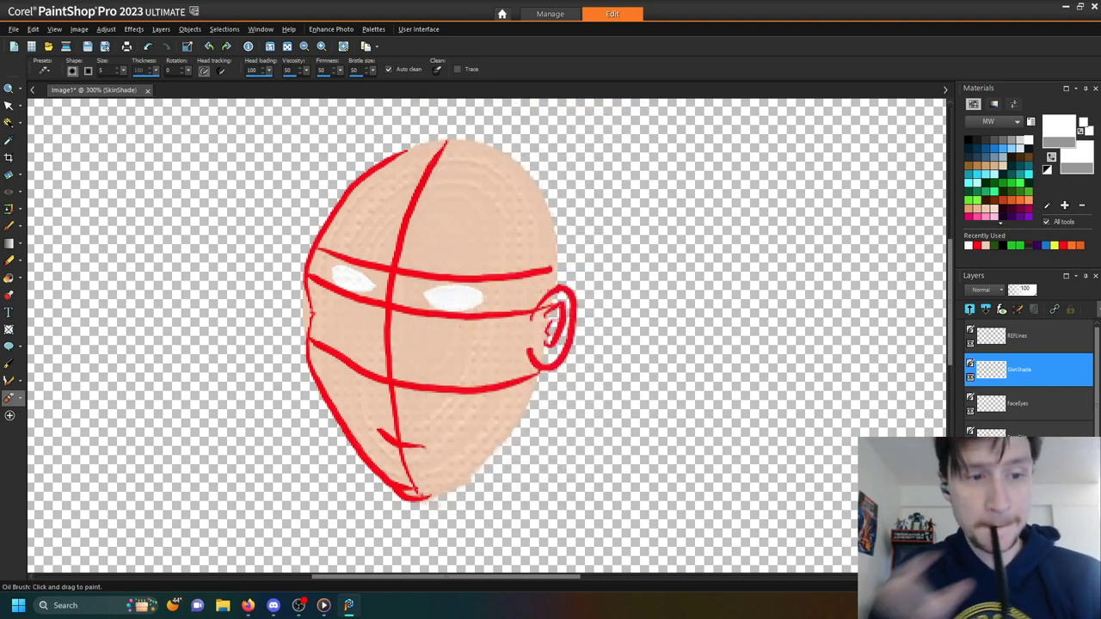
# - Try to paint brown nose shading on the SkinShade layer with the Oil Brush, and undo the stroke
pyautogui.click(987, 162)
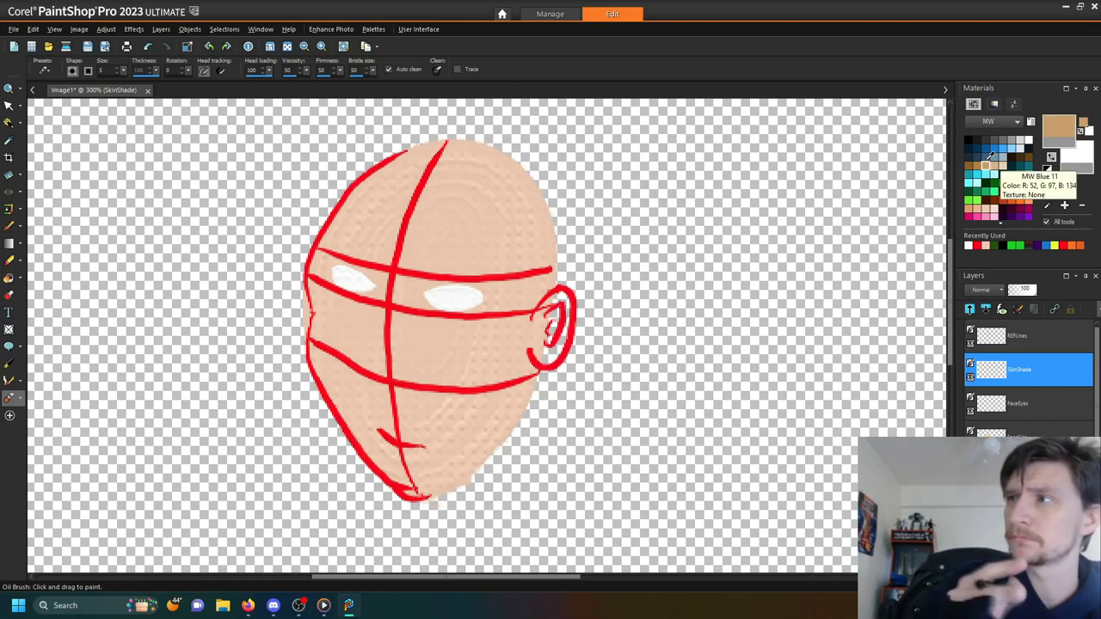
pyautogui.click(979, 161)
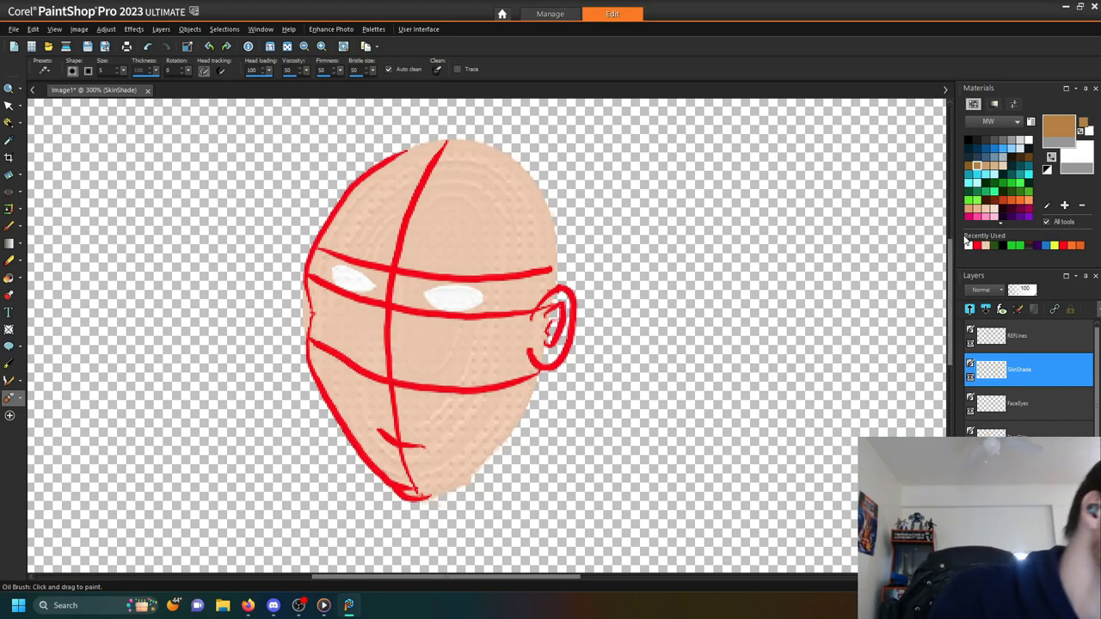
pyautogui.click(389, 287)
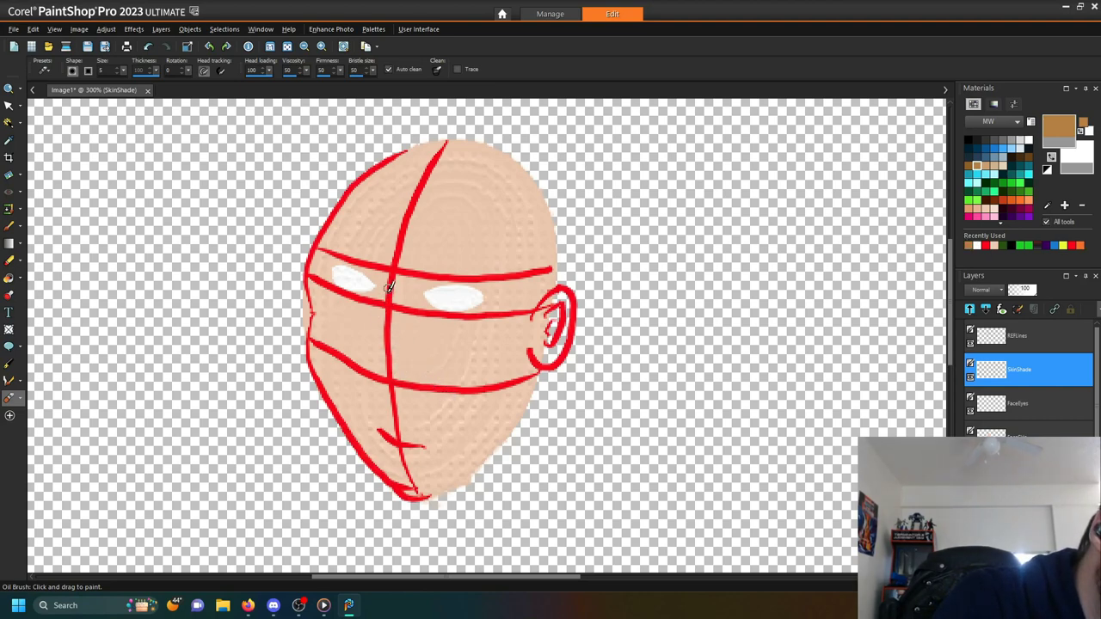
pyautogui.moveTo(359, 334)
pyautogui.mouseDown()
pyautogui.moveTo(348, 357)
pyautogui.moveTo(357, 375)
pyautogui.moveTo(393, 384)
pyautogui.moveTo(418, 371)
pyautogui.mouseUp()
pyautogui.hotkey('ctrl', 'z')
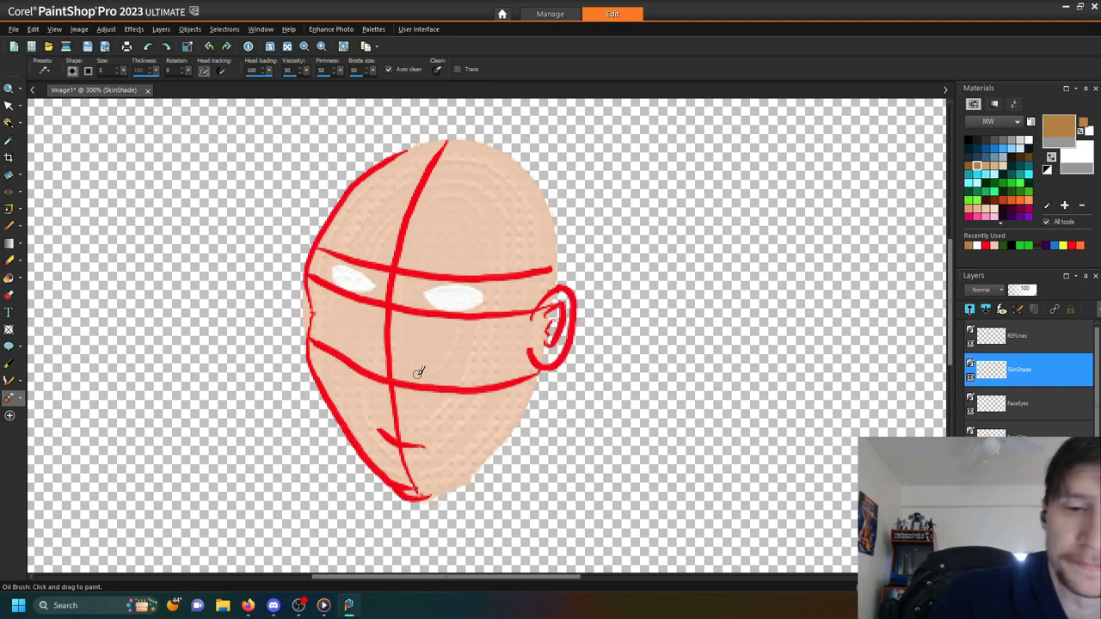
# - Draw a magenta nose guideline on the REFLines layer with the Oil Brush, from the nostril around the tip up to the inner eye
pyautogui.click(1001, 334)
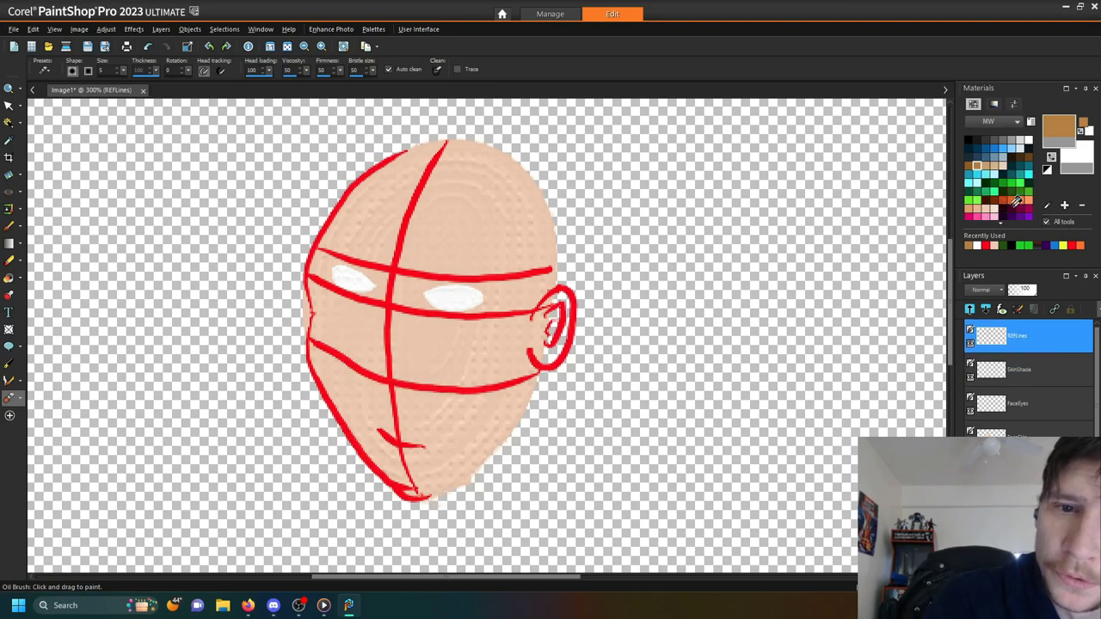
pyautogui.click(969, 215)
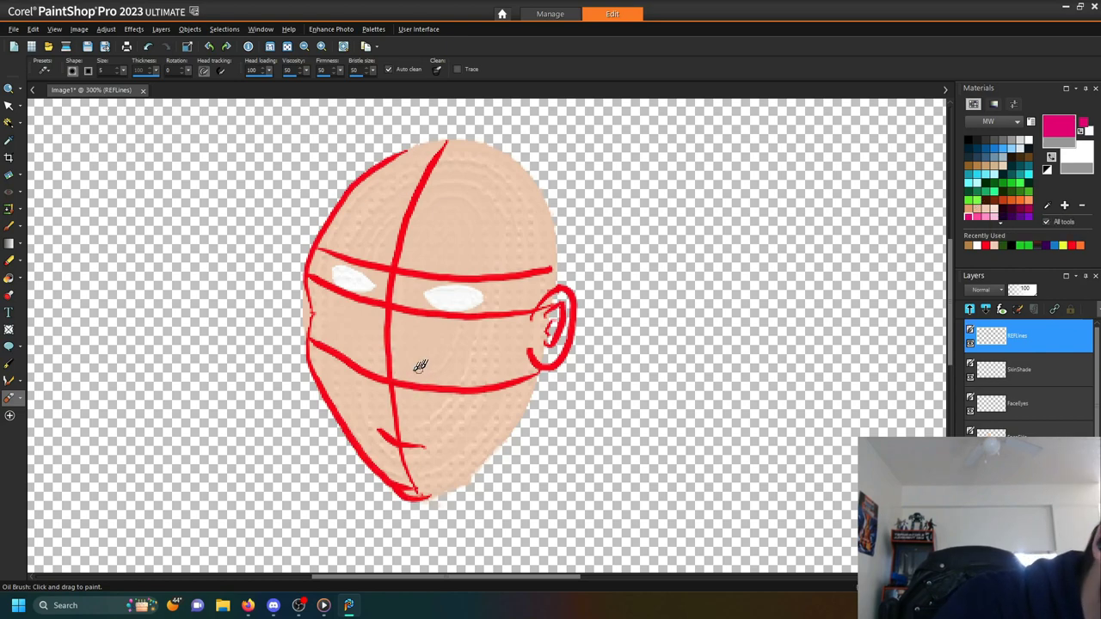
pyautogui.moveTo(420, 366)
pyautogui.mouseDown()
pyautogui.moveTo(374, 374)
pyautogui.moveTo(363, 327)
pyautogui.moveTo(381, 303)
pyautogui.mouseUp()
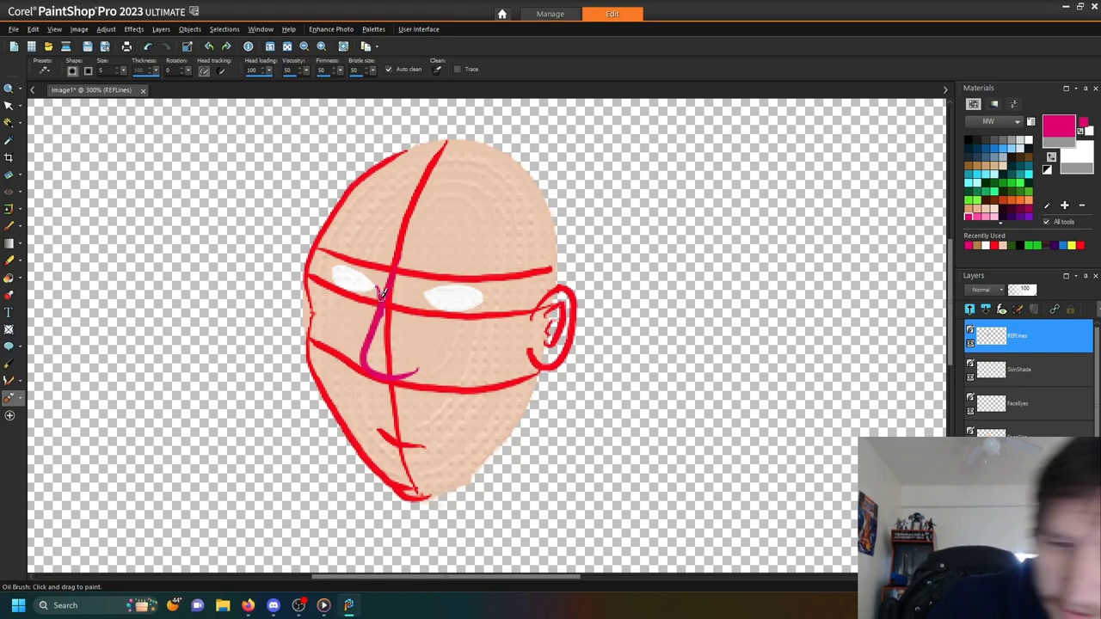
# - Paint the nose outline and nostril in brown on the SkinShade layer, following the magenta nose guideline
pyautogui.click(1024, 364)
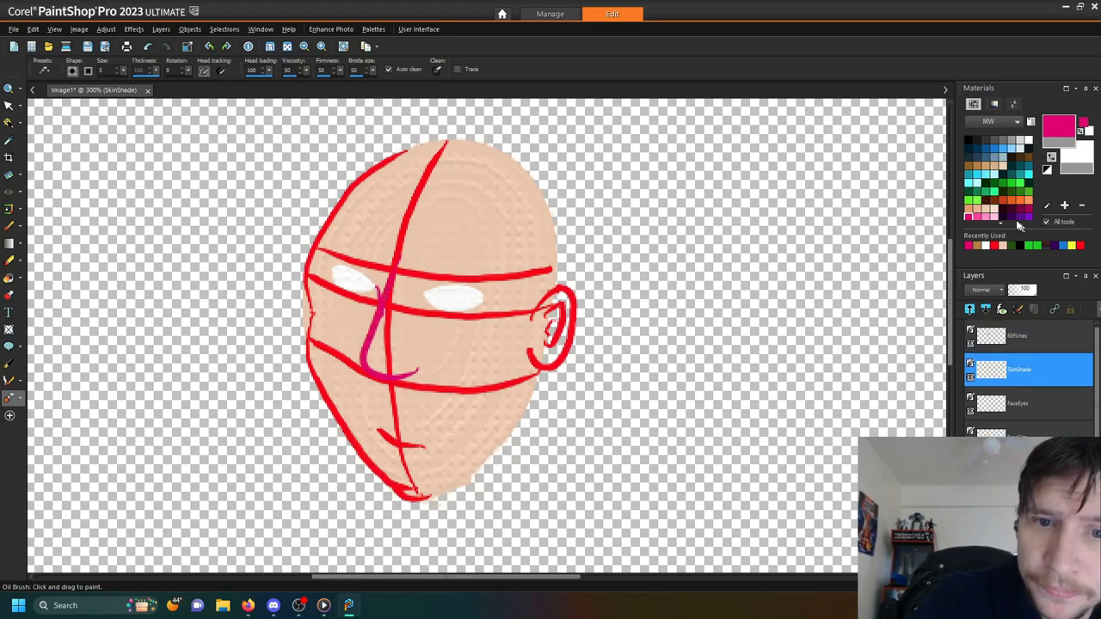
pyautogui.click(978, 245)
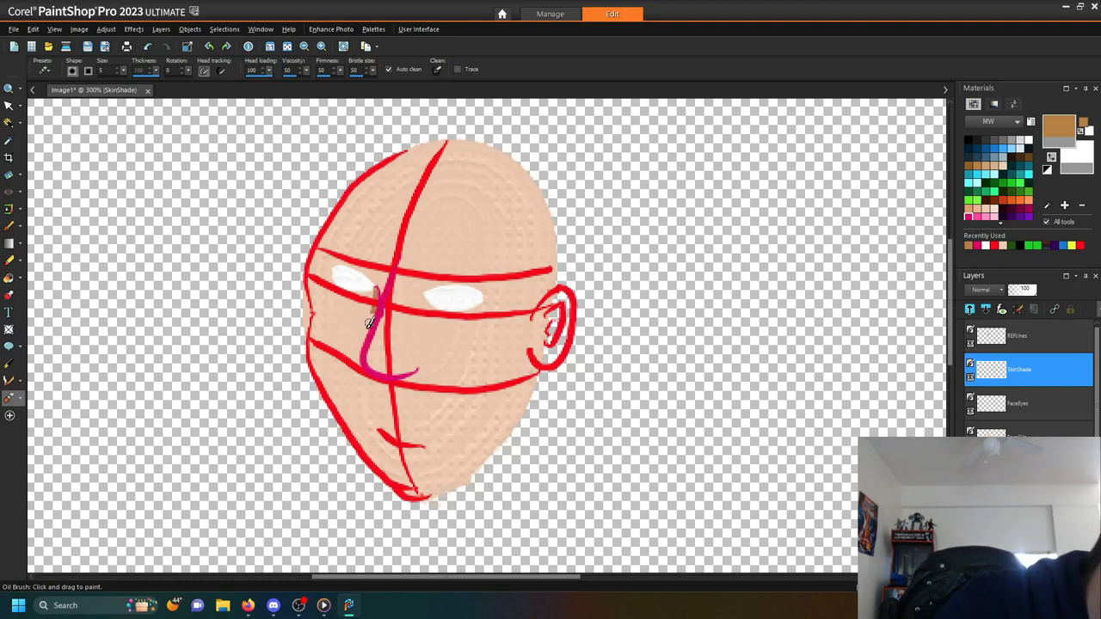
pyautogui.moveTo(359, 349); pyautogui.dragTo(362, 364)
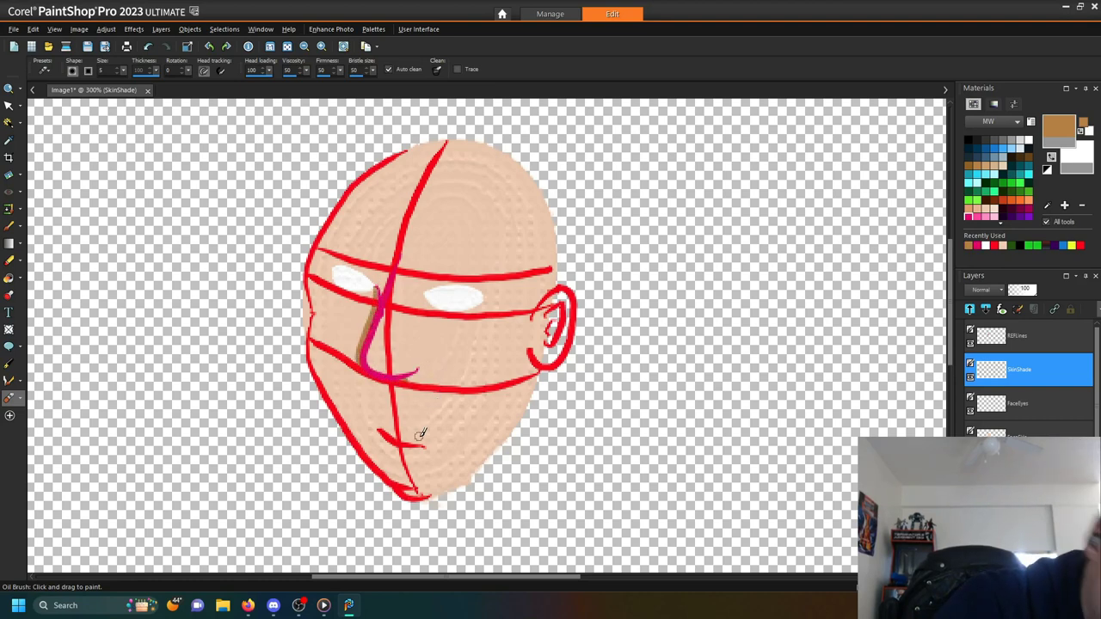
pyautogui.moveTo(388, 365); pyautogui.dragTo(418, 367)
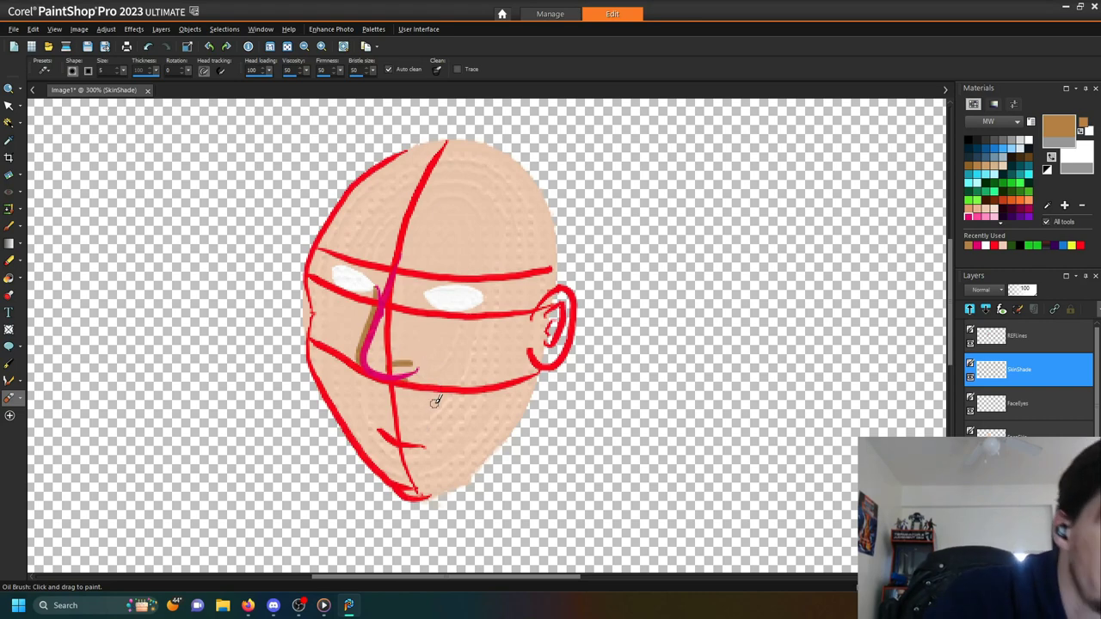
# - Paint brown upper eyelid lines over both eyes and outline the lips in brown on the SkinShade layer
pyautogui.moveTo(374, 287); pyautogui.dragTo(333, 263)
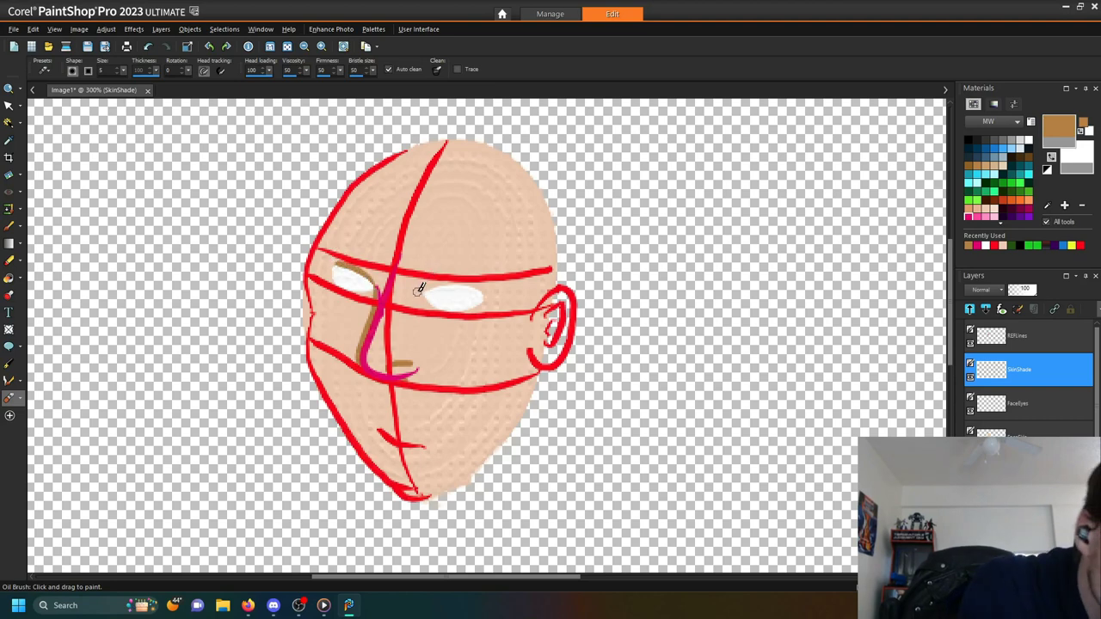
pyautogui.moveTo(422, 291); pyautogui.dragTo(486, 287)
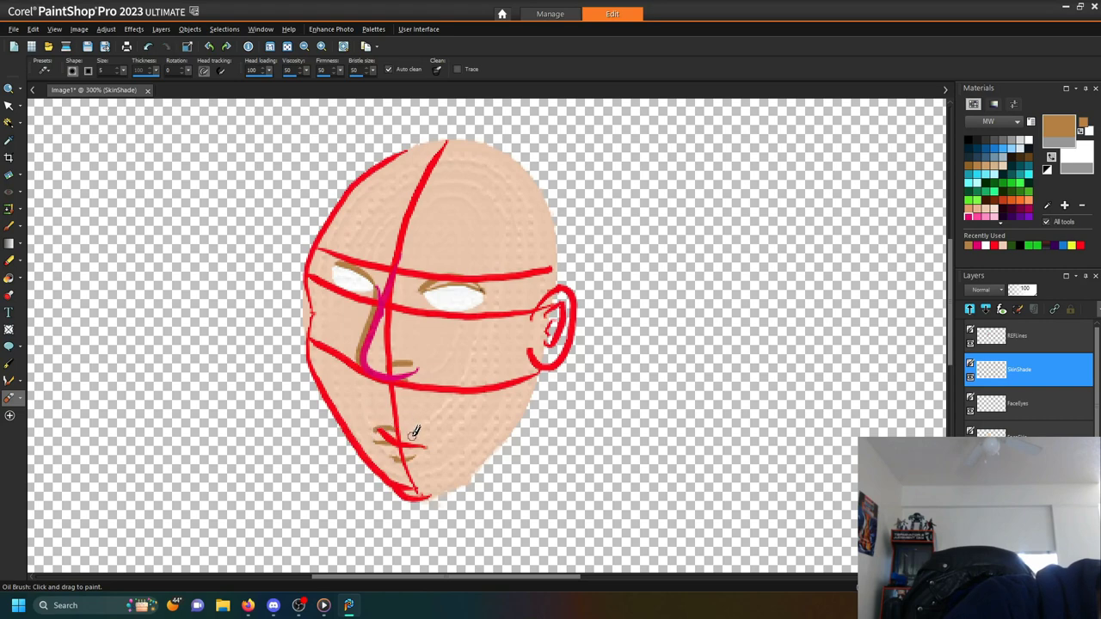
pyautogui.moveTo(411, 425); pyautogui.dragTo(435, 431)
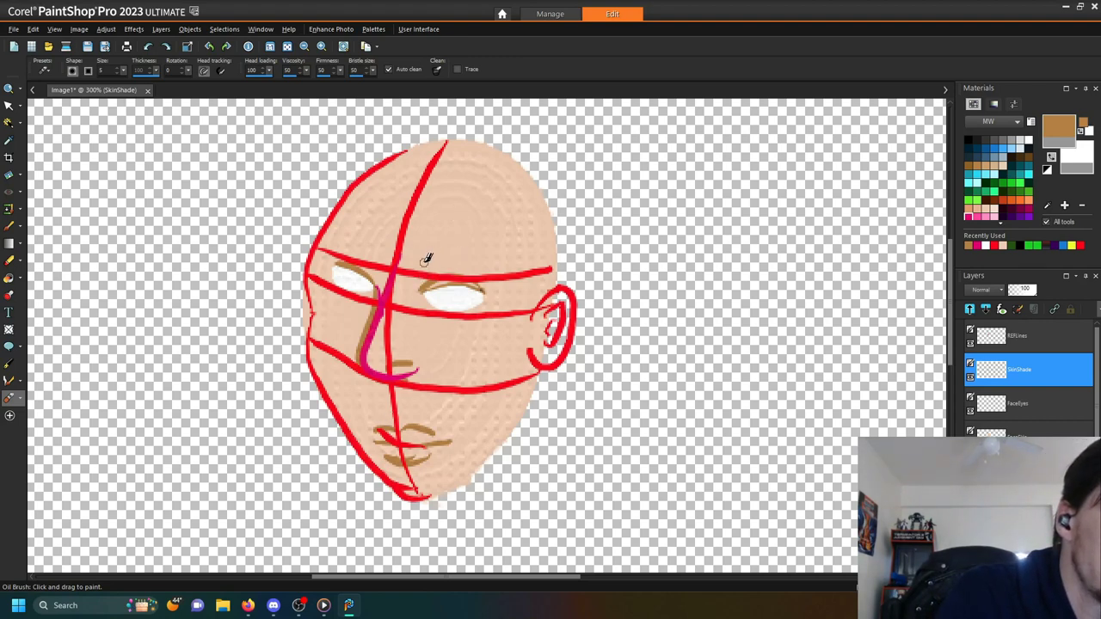
# - Paint two brown arched eyebrows and a zigzag hairline across the forehead down to the ear on the SkinShade layer
pyautogui.moveTo(422, 258)
pyautogui.mouseDown()
pyautogui.moveTo(479, 235)
pyautogui.moveTo(519, 249)
pyautogui.mouseUp()
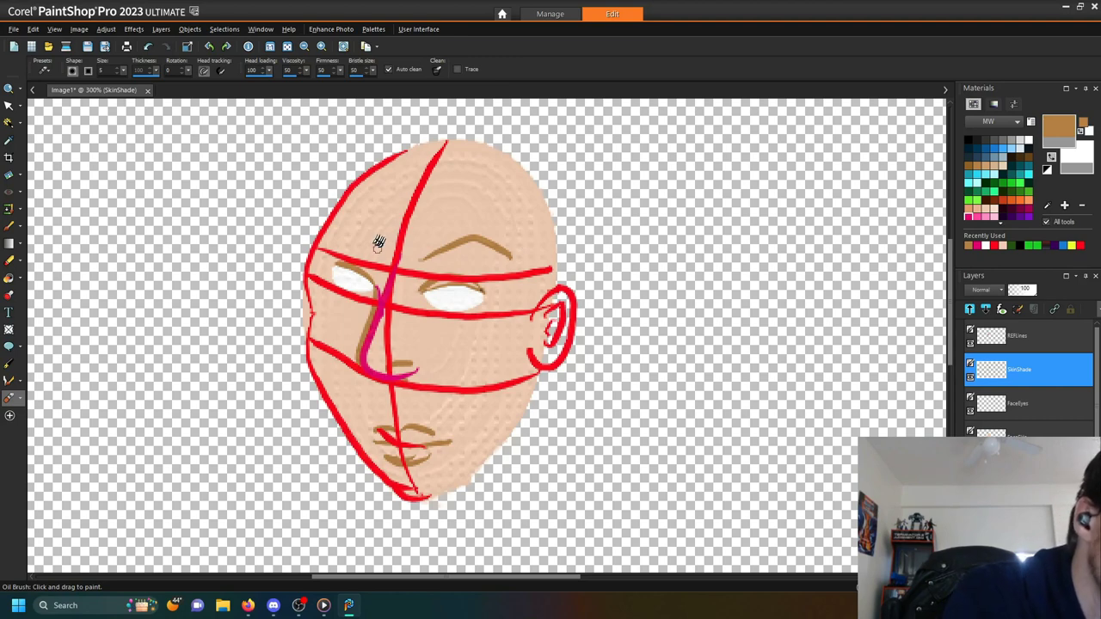
pyautogui.moveTo(379, 242); pyautogui.dragTo(325, 232)
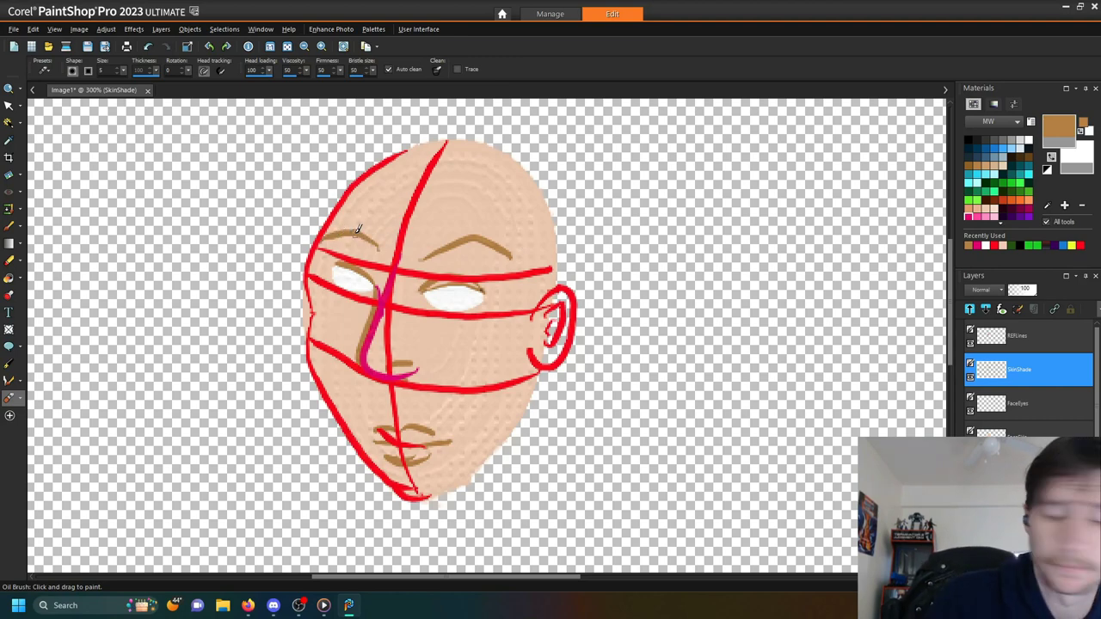
pyautogui.moveTo(451, 147)
pyautogui.mouseDown()
pyautogui.moveTo(404, 225)
pyautogui.moveTo(344, 207)
pyautogui.mouseUp()
pyautogui.moveTo(447, 165)
pyautogui.mouseDown()
pyautogui.moveTo(448, 209)
pyautogui.moveTo(484, 203)
pyautogui.moveTo(535, 267)
pyautogui.moveTo(538, 249)
pyautogui.moveTo(540, 279)
pyautogui.mouseUp()
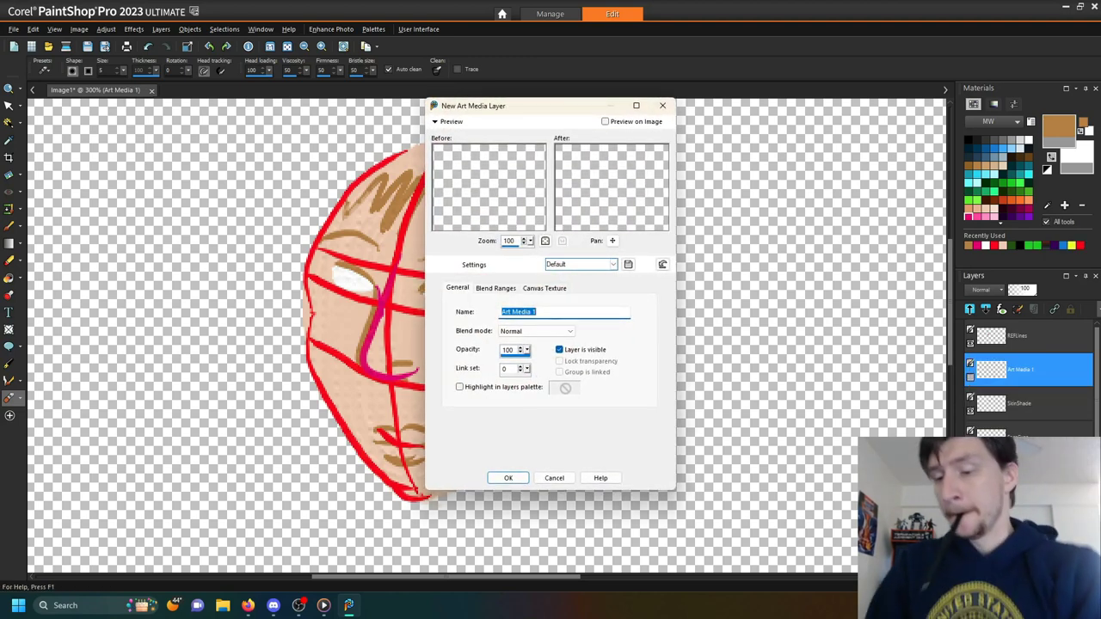
# - Name the new Art Media layer SkinSHINE1 and create it above the SkinShade layer
pyautogui.write('S')
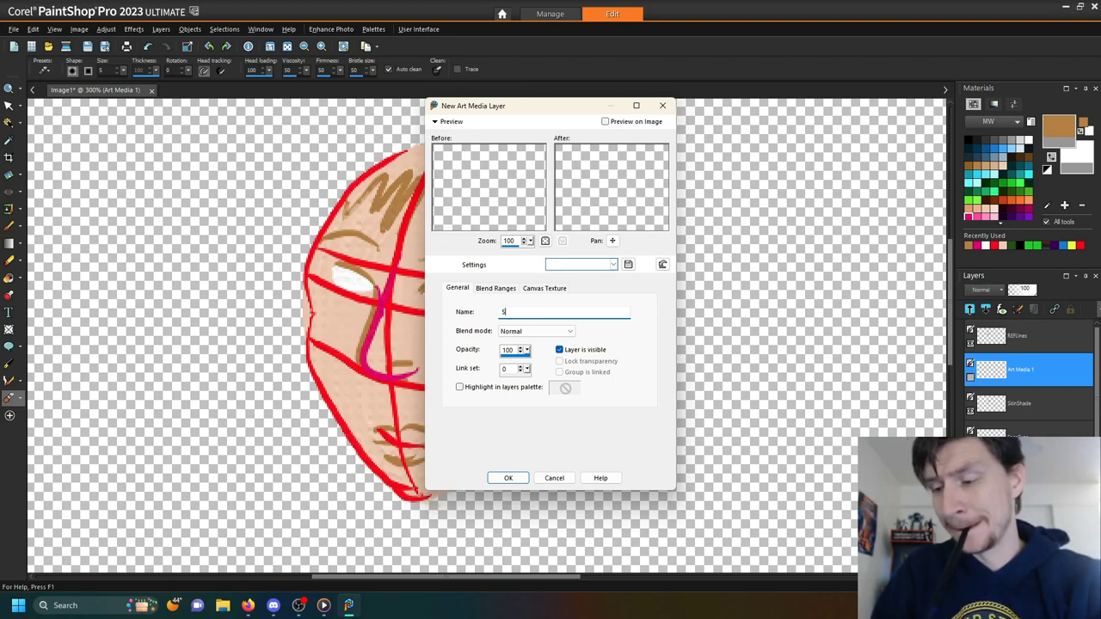
pyautogui.write('kinShINE1')
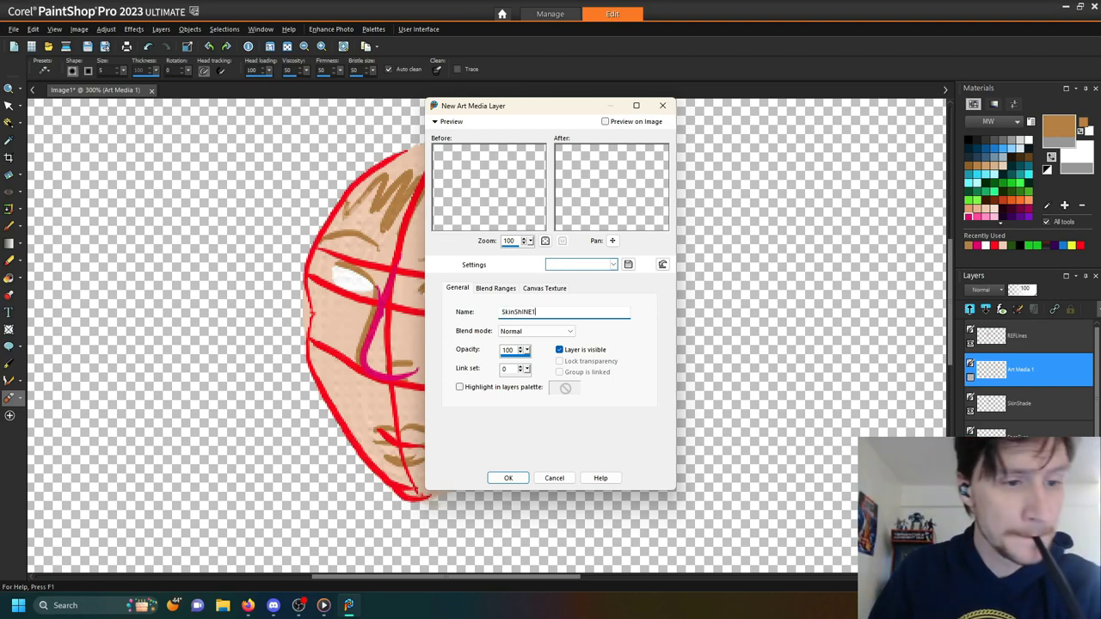
pyautogui.press('Return')
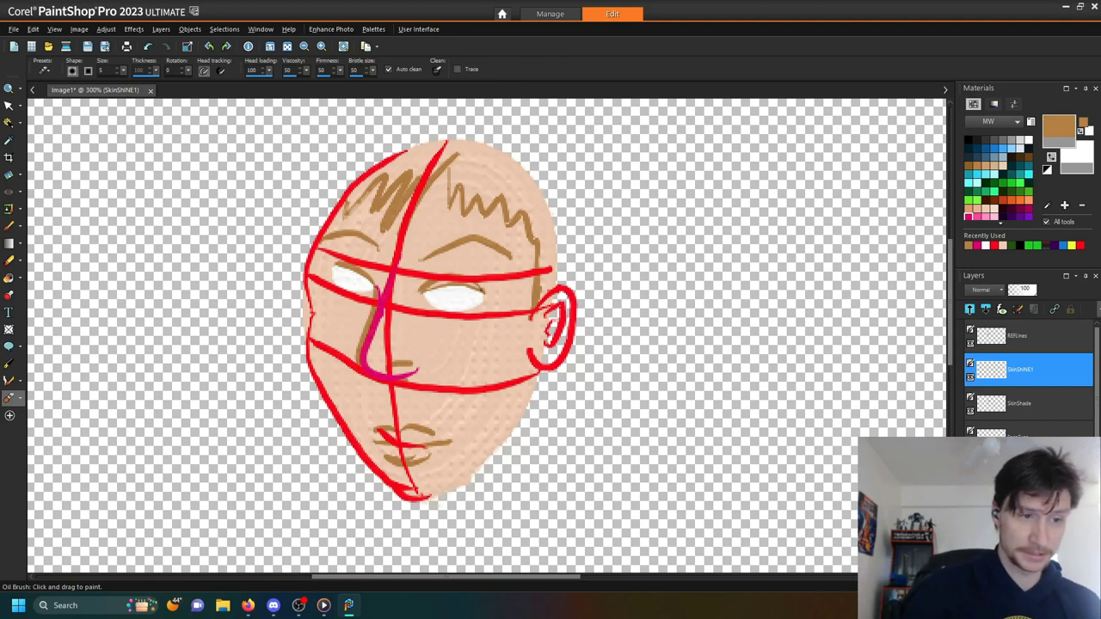
# - Paint white highlights on the nose, cheek, upper lip and forehead, placing the SkinSHINE1 layer below SkinShade
pyautogui.click(1031, 137)
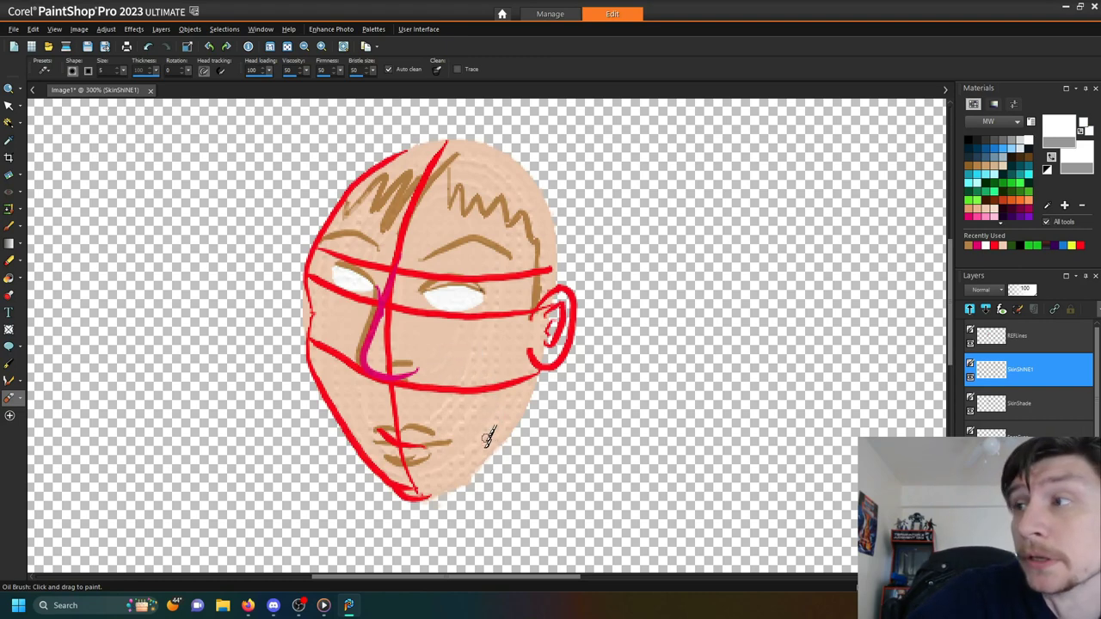
pyautogui.moveTo(471, 354)
pyautogui.mouseDown()
pyautogui.moveTo(492, 413)
pyautogui.moveTo(497, 386)
pyautogui.moveTo(473, 353)
pyautogui.moveTo(488, 381)
pyautogui.moveTo(491, 362)
pyautogui.moveTo(476, 366)
pyautogui.moveTo(472, 339)
pyautogui.moveTo(469, 374)
pyautogui.moveTo(464, 348)
pyautogui.mouseUp()
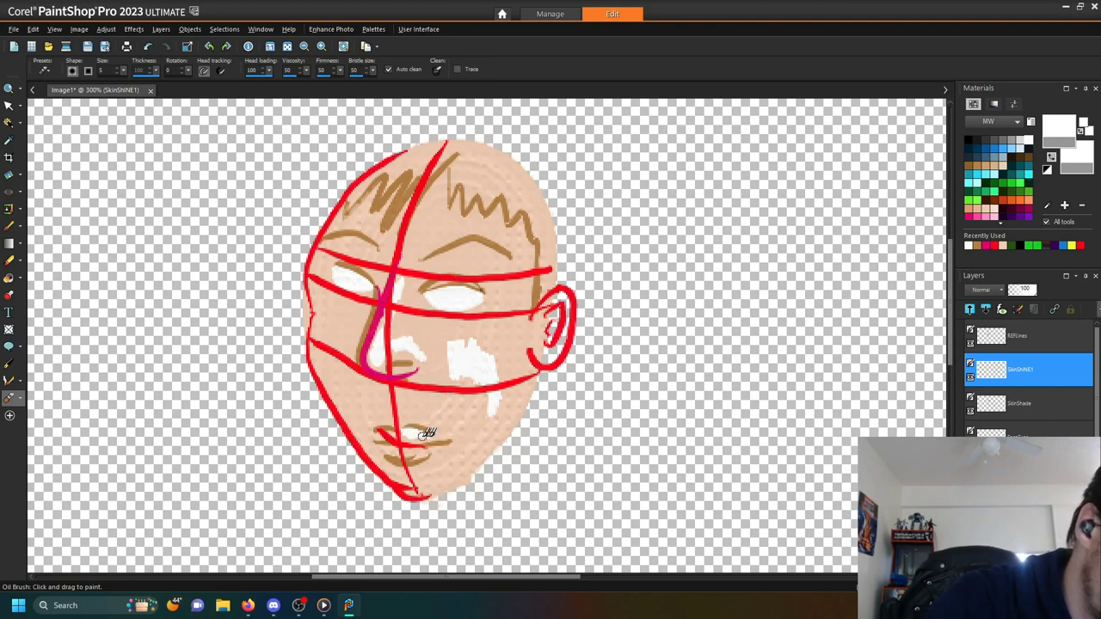
pyautogui.moveTo(1015, 376); pyautogui.dragTo(995, 430)
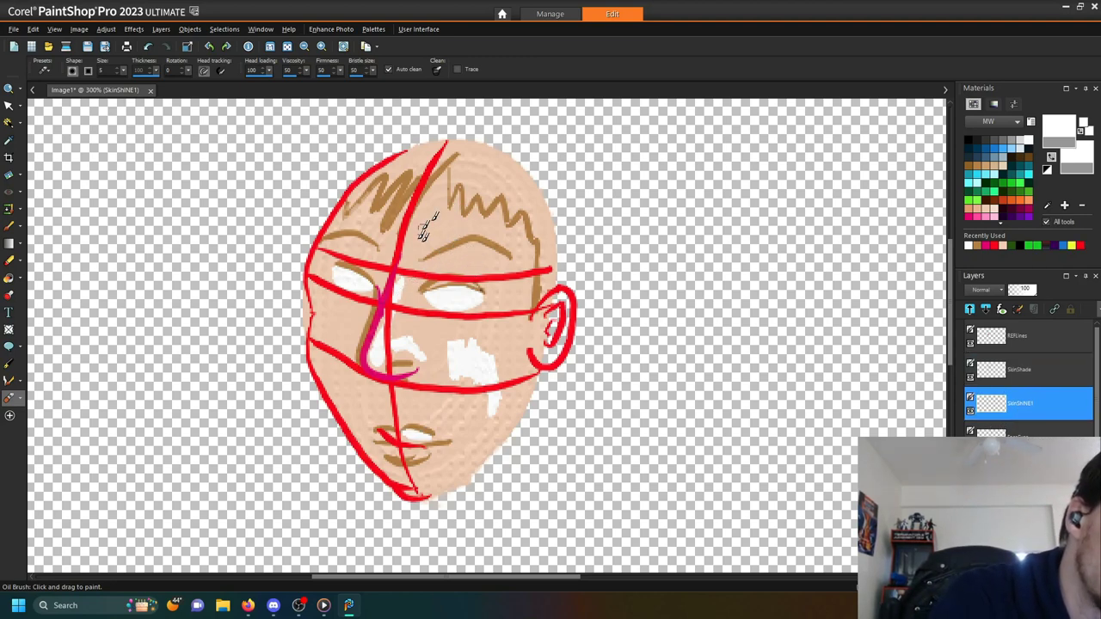
pyautogui.moveTo(415, 206)
pyautogui.mouseDown()
pyautogui.moveTo(411, 225)
pyautogui.moveTo(485, 225)
pyautogui.mouseUp()
# - Blend the white forehead highlight outward between the eyebrows and the hairline with the Smear tool
pyautogui.click(21, 398)
pyautogui.click(75, 514)
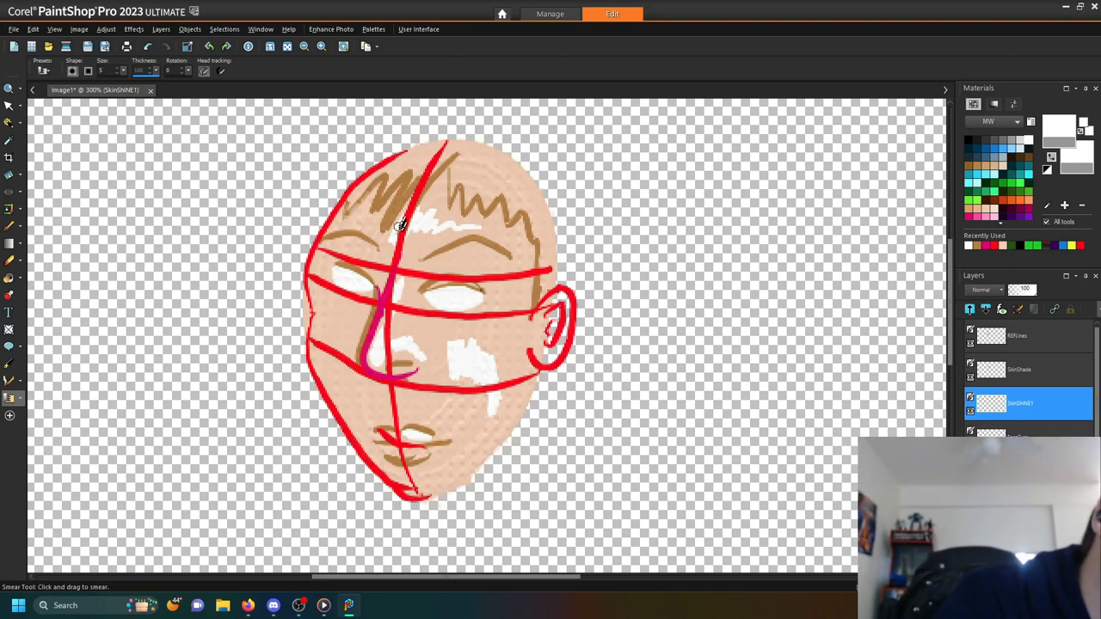
pyautogui.moveTo(412, 243)
pyautogui.mouseDown()
pyautogui.moveTo(460, 220)
pyautogui.moveTo(490, 222)
pyautogui.moveTo(424, 232)
pyautogui.moveTo(417, 203)
pyautogui.moveTo(427, 215)
pyautogui.moveTo(469, 214)
pyautogui.mouseUp()
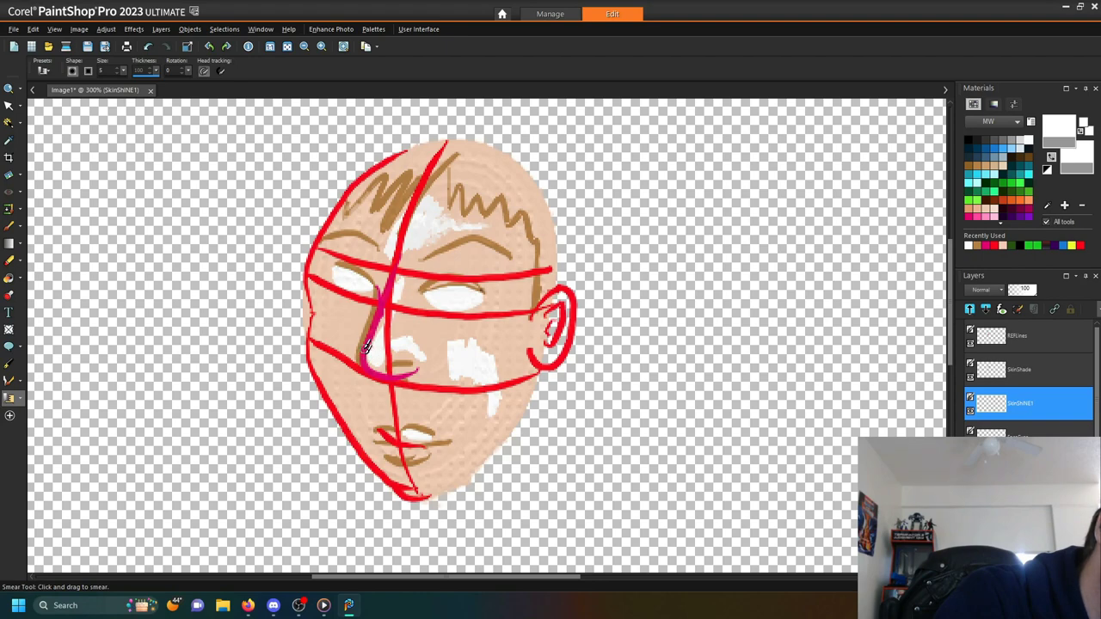
# - Hide the REFLines layer and smear the white nose and upper lip highlights on the SkinSHINE1 layer
pyautogui.click(1002, 336)
pyautogui.click(970, 342)
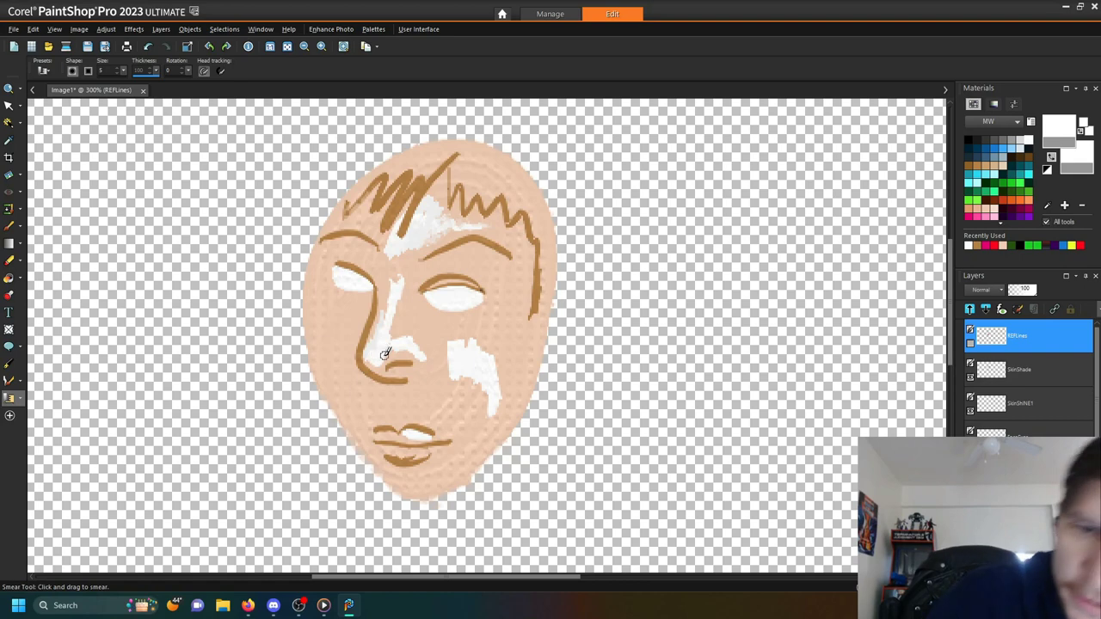
pyautogui.click(1018, 404)
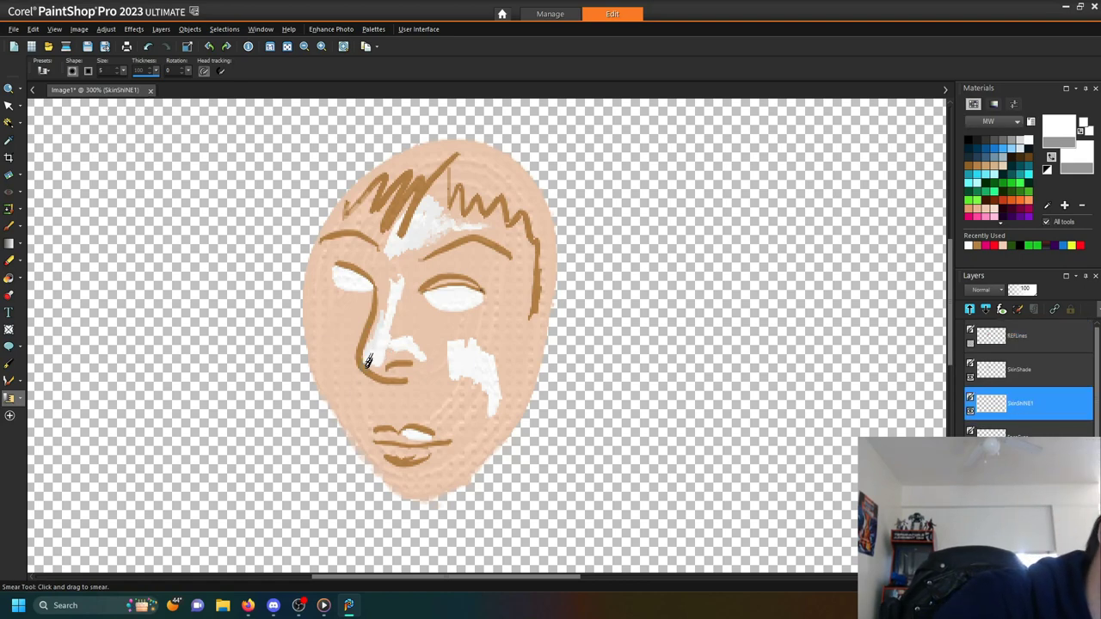
pyautogui.moveTo(381, 361); pyautogui.dragTo(387, 277)
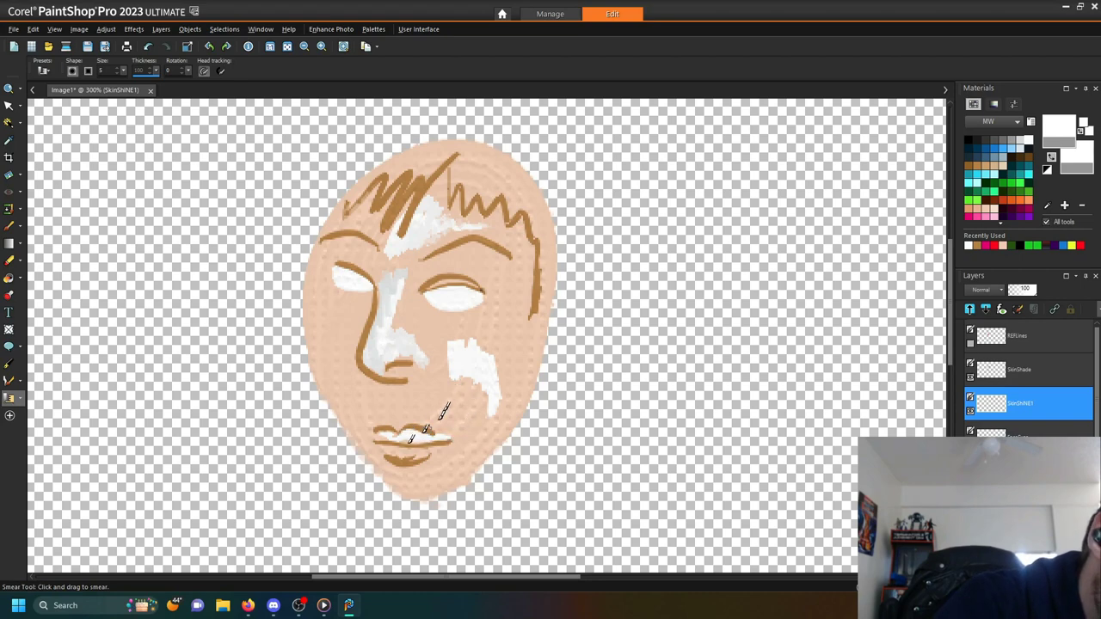
# - Add a white lower lip highlight with the Oil Brush, and blend the lower lip and cheek highlights with the Smear tool
pyautogui.click(21, 398)
pyautogui.click(57, 399)
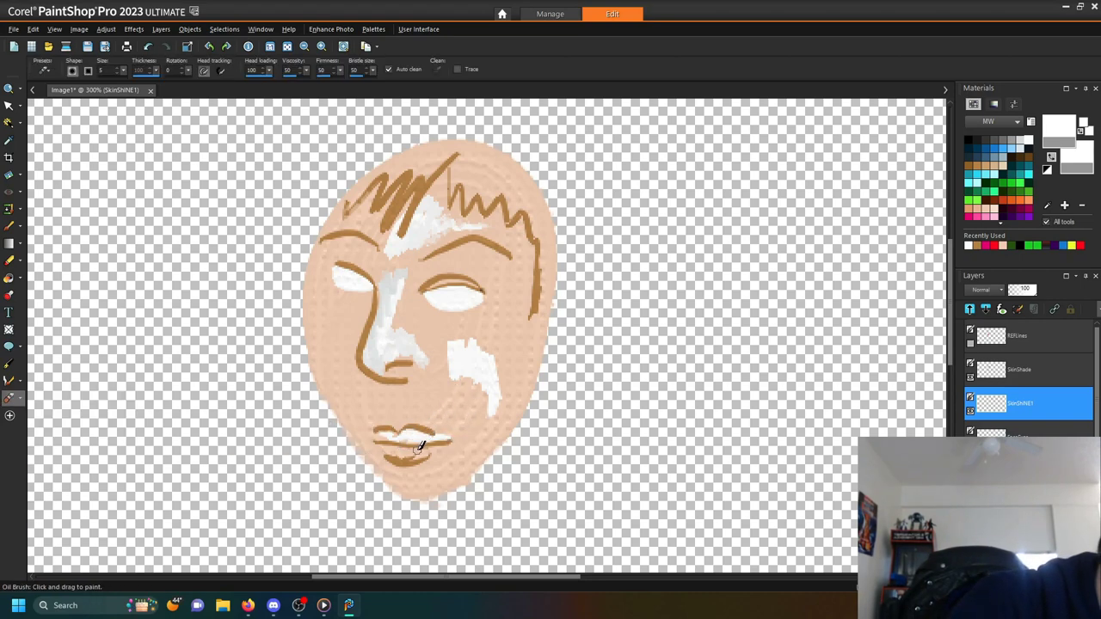
pyautogui.click(21, 398)
pyautogui.click(69, 528)
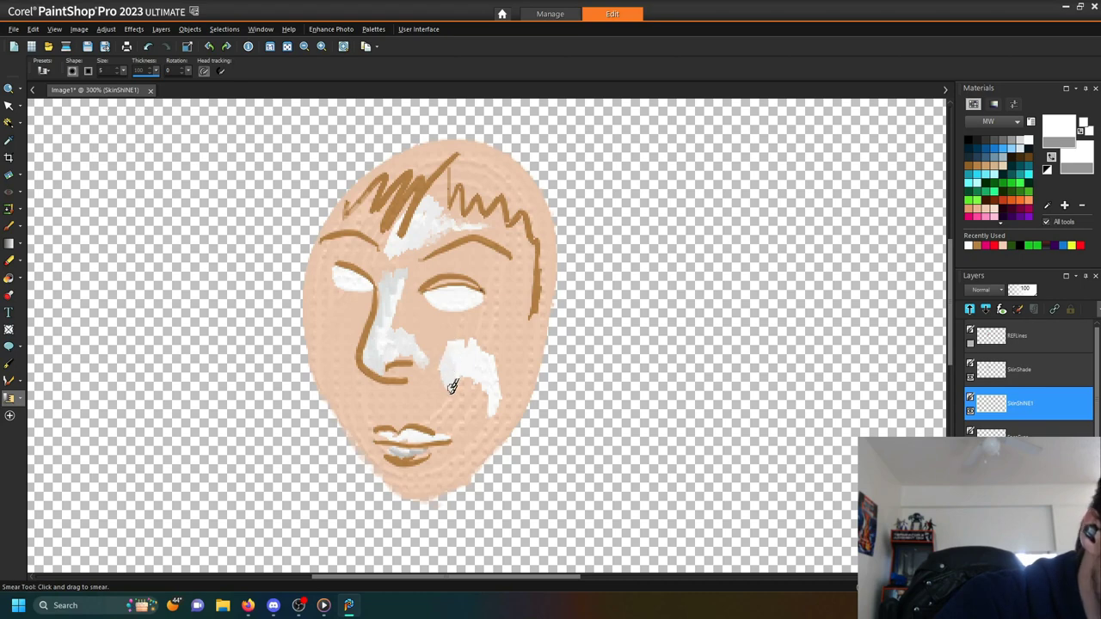
pyautogui.moveTo(486, 376)
pyautogui.mouseDown()
pyautogui.moveTo(479, 421)
pyautogui.moveTo(493, 398)
pyautogui.moveTo(485, 434)
pyautogui.mouseUp()
pyautogui.moveTo(500, 396)
pyautogui.mouseDown()
pyautogui.moveTo(512, 366)
pyautogui.moveTo(502, 380)
pyautogui.moveTo(509, 370)
pyautogui.moveTo(478, 335)
pyautogui.moveTo(467, 344)
pyautogui.moveTo(453, 325)
pyautogui.moveTo(436, 335)
pyautogui.moveTo(442, 355)
pyautogui.moveTo(454, 325)
pyautogui.moveTo(501, 329)
pyautogui.mouseUp()
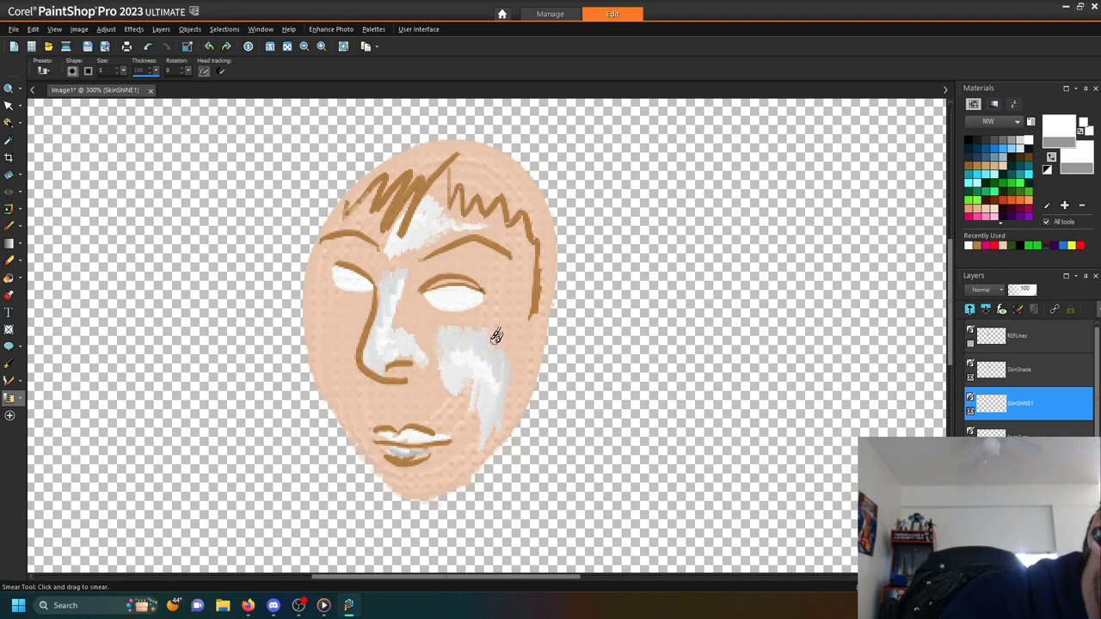
# - Show the REFLines layer again and trim the FaceSkin layer along the left contour guideline with the Art Eraser
pyautogui.click(970, 343)
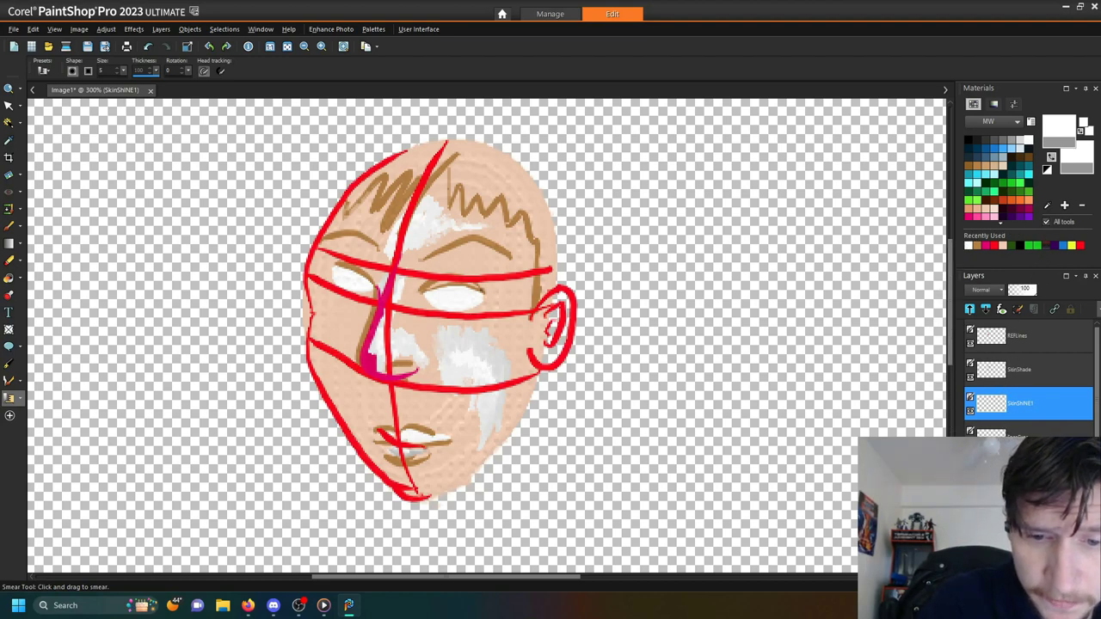
pyautogui.click(1032, 430)
pyautogui.click(1032, 465)
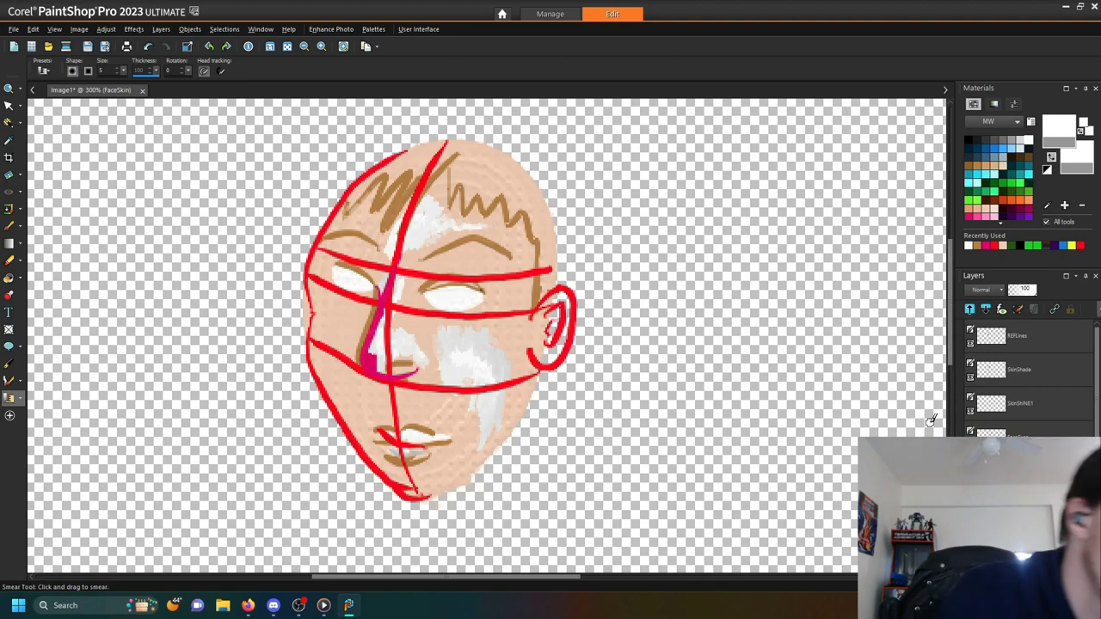
pyautogui.click(21, 398)
pyautogui.click(87, 541)
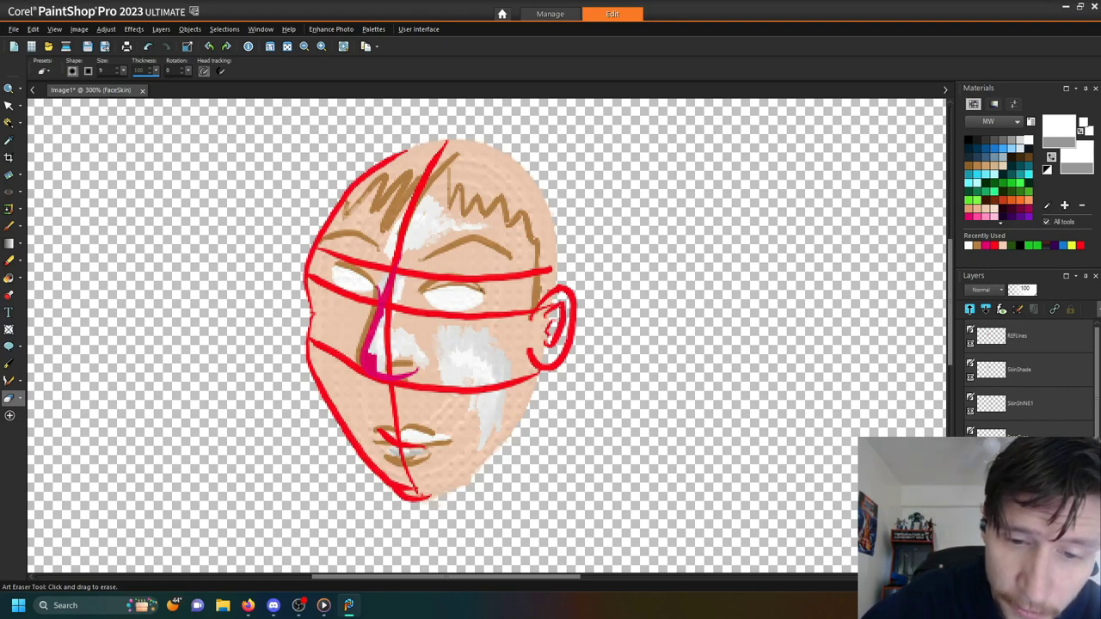
# - Paint the left face contour in brown on the SkinShade layer with the Oil Brush, and hide the REFLines layer
pyautogui.click(1025, 369)
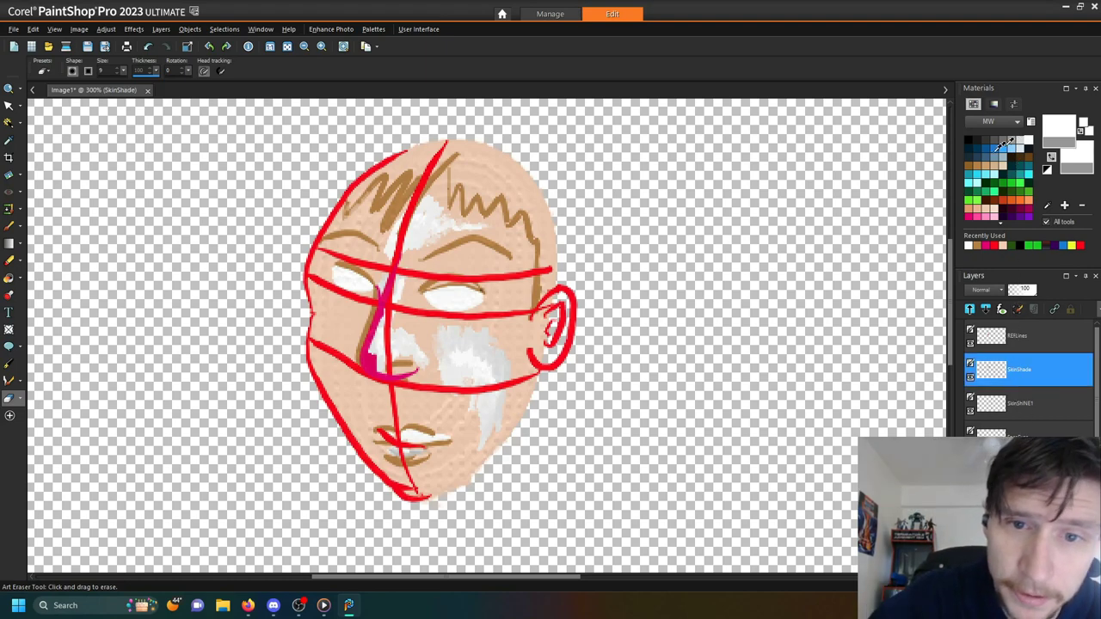
pyautogui.click(974, 245)
pyautogui.click(9, 397)
pyautogui.click(39, 398)
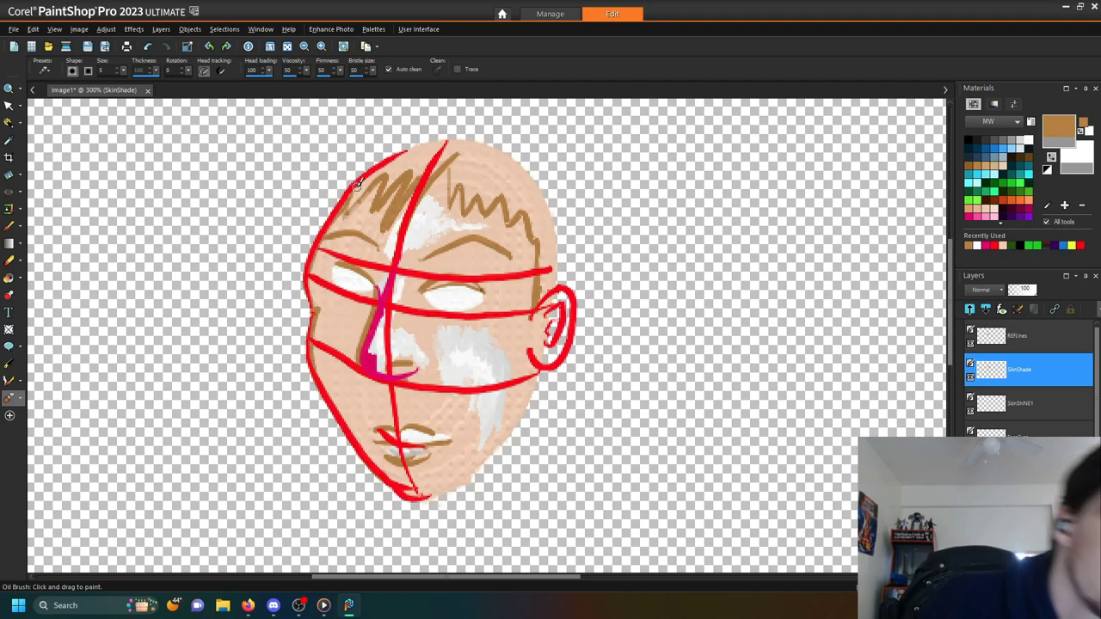
pyautogui.click(971, 342)
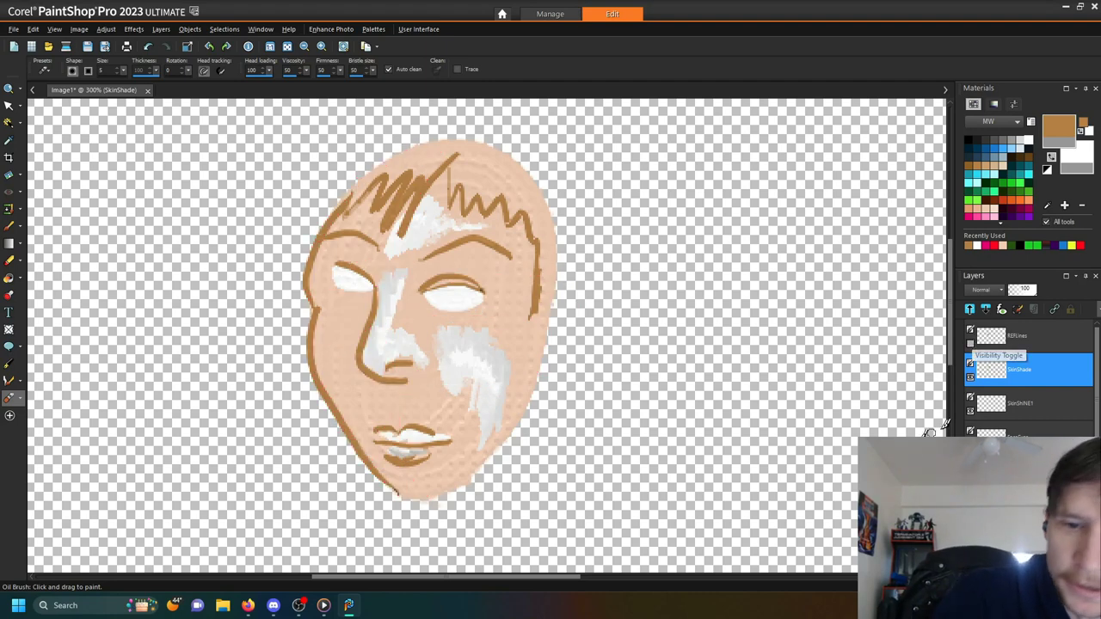
# - Paint a white highlight on the left cheek of the SkinSHINE1 layer with the Oil Brush
pyautogui.click(1015, 400)
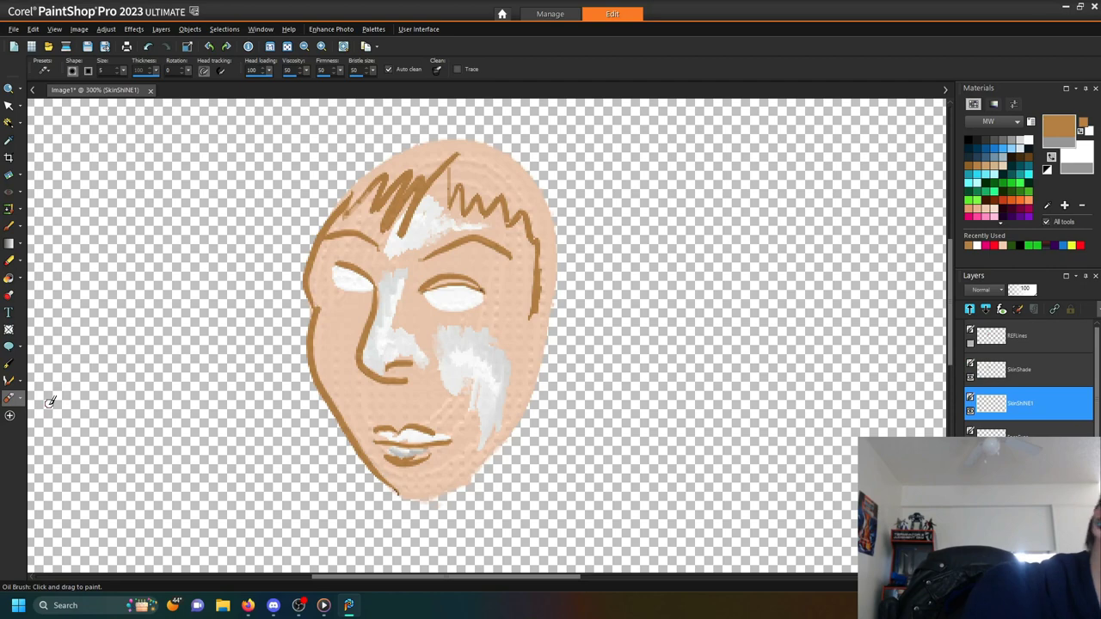
pyautogui.click(1028, 140)
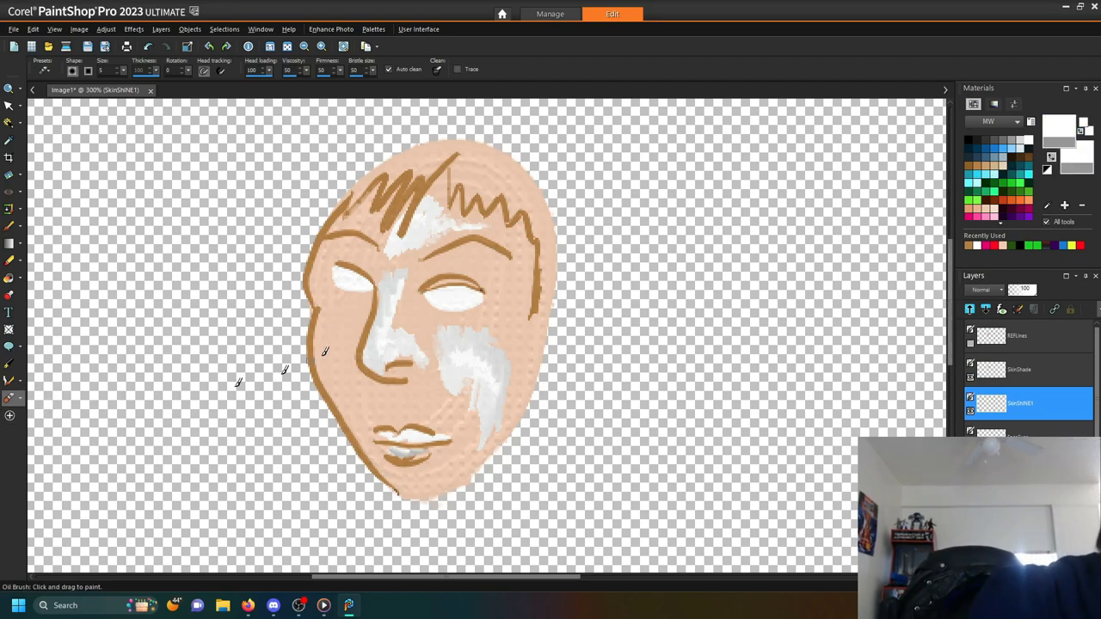
pyautogui.moveTo(387, 348)
pyautogui.mouseDown()
pyautogui.moveTo(339, 425)
pyautogui.moveTo(344, 341)
pyautogui.moveTo(337, 332)
pyautogui.moveTo(331, 350)
pyautogui.moveTo(332, 320)
pyautogui.moveTo(337, 355)
pyautogui.mouseUp()
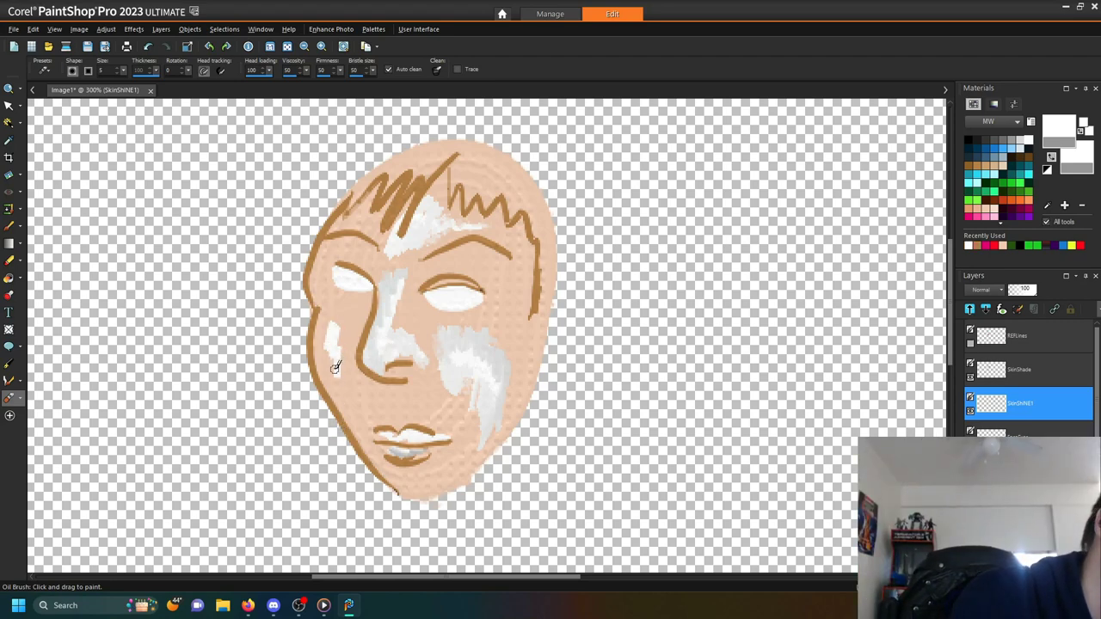
# - Extend the white highlights on both cheeks and beside the left eye with the Palette Knife
pyautogui.click(19, 399)
pyautogui.click(78, 510)
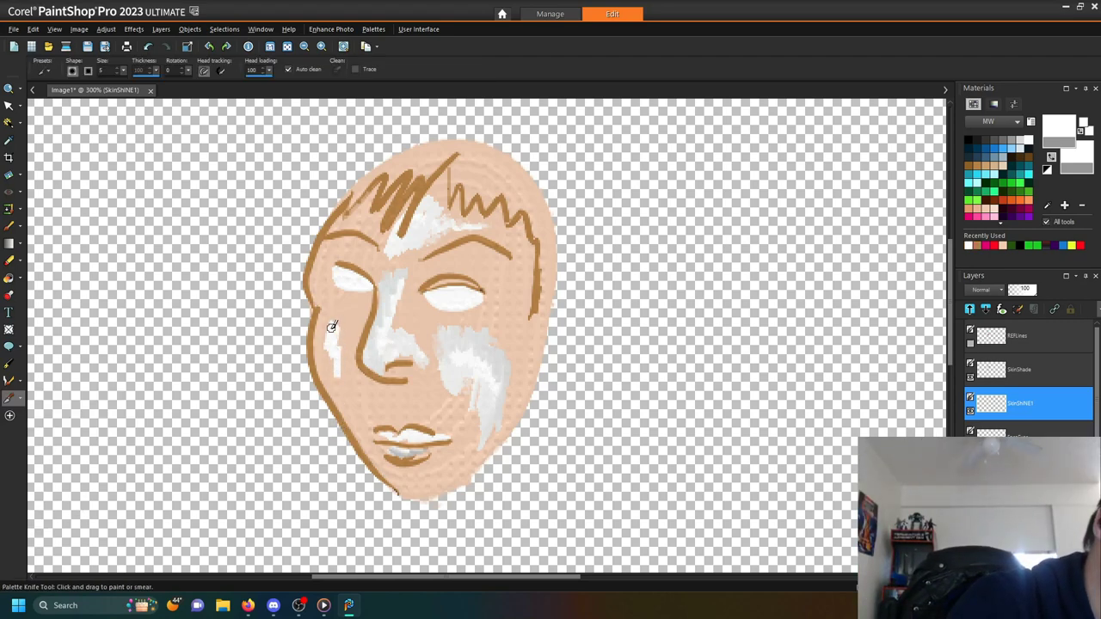
pyautogui.moveTo(325, 361)
pyautogui.mouseDown()
pyautogui.moveTo(352, 410)
pyautogui.moveTo(339, 357)
pyautogui.moveTo(352, 400)
pyautogui.moveTo(351, 388)
pyautogui.moveTo(373, 397)
pyautogui.moveTo(354, 373)
pyautogui.moveTo(363, 360)
pyautogui.moveTo(380, 397)
pyautogui.moveTo(342, 378)
pyautogui.moveTo(336, 354)
pyautogui.moveTo(362, 394)
pyautogui.mouseUp()
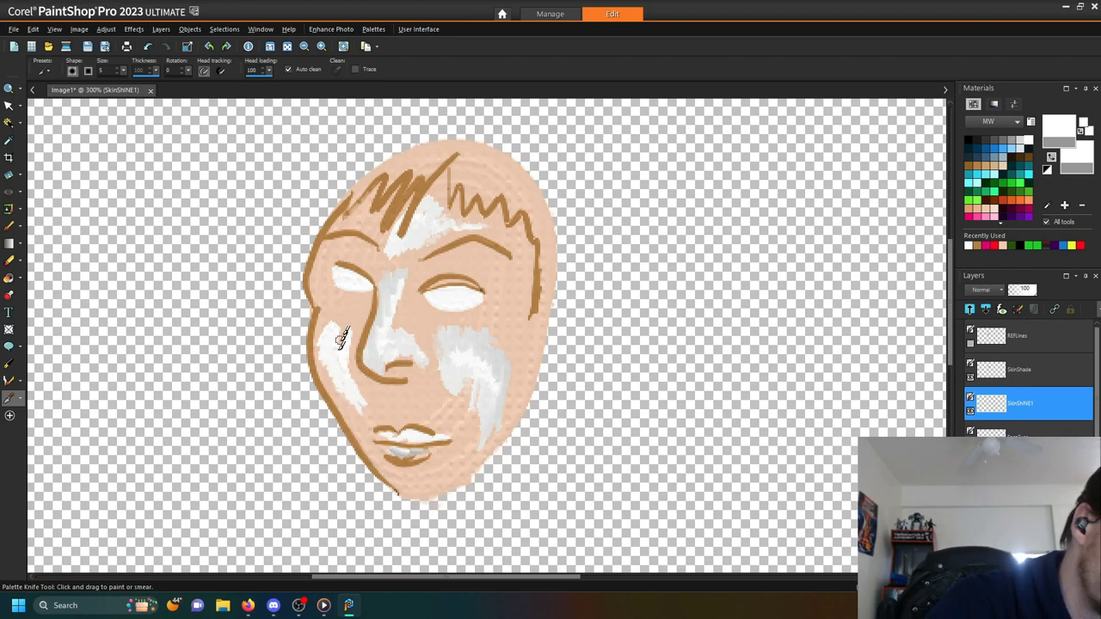
pyautogui.moveTo(338, 340)
pyautogui.mouseDown()
pyautogui.moveTo(338, 304)
pyautogui.moveTo(346, 333)
pyautogui.moveTo(335, 309)
pyautogui.moveTo(320, 374)
pyautogui.moveTo(316, 338)
pyautogui.moveTo(352, 341)
pyautogui.moveTo(334, 298)
pyautogui.moveTo(330, 322)
pyautogui.moveTo(337, 298)
pyautogui.moveTo(334, 311)
pyautogui.moveTo(327, 272)
pyautogui.mouseUp()
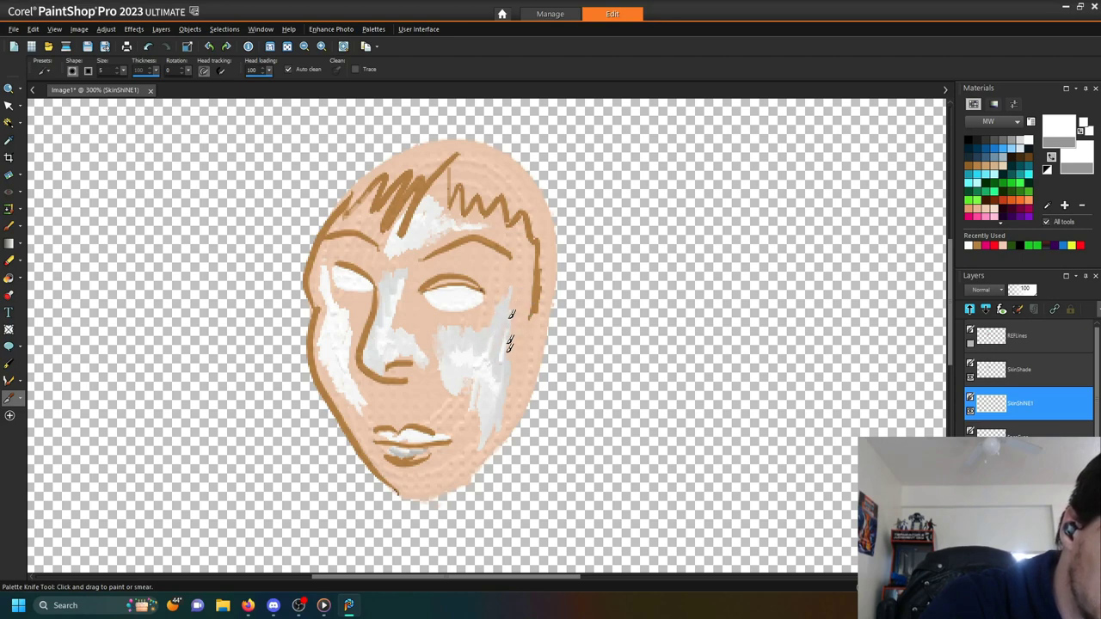
# - Set the SkinSHINE1 layer's blend mode to Soft Light
pyautogui.click(984, 289)
pyautogui.click(984, 293)
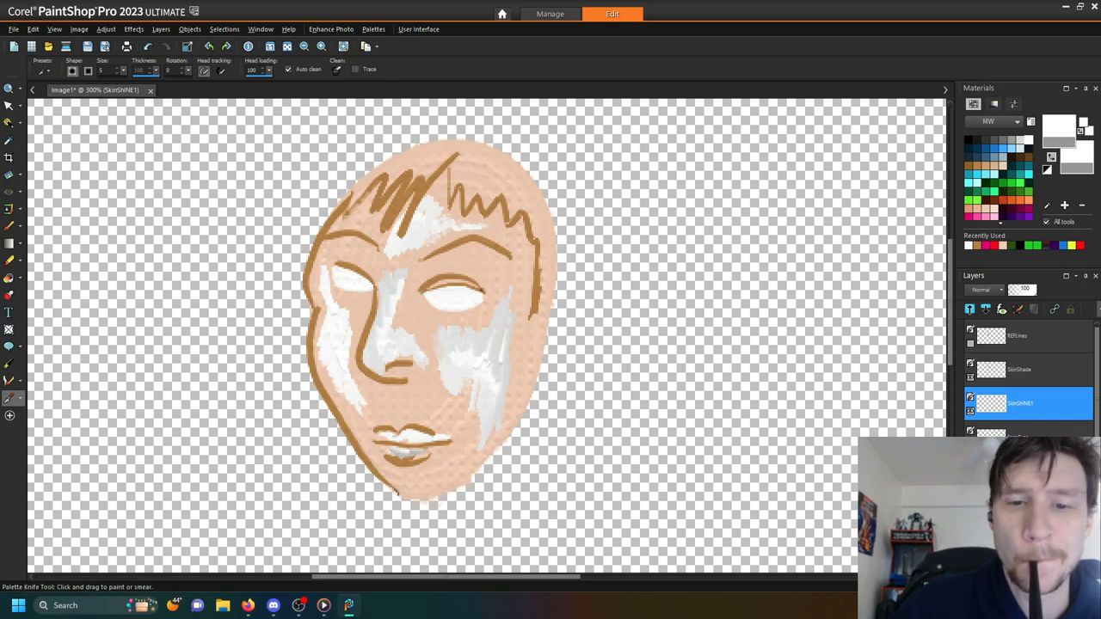
pyautogui.click(997, 293)
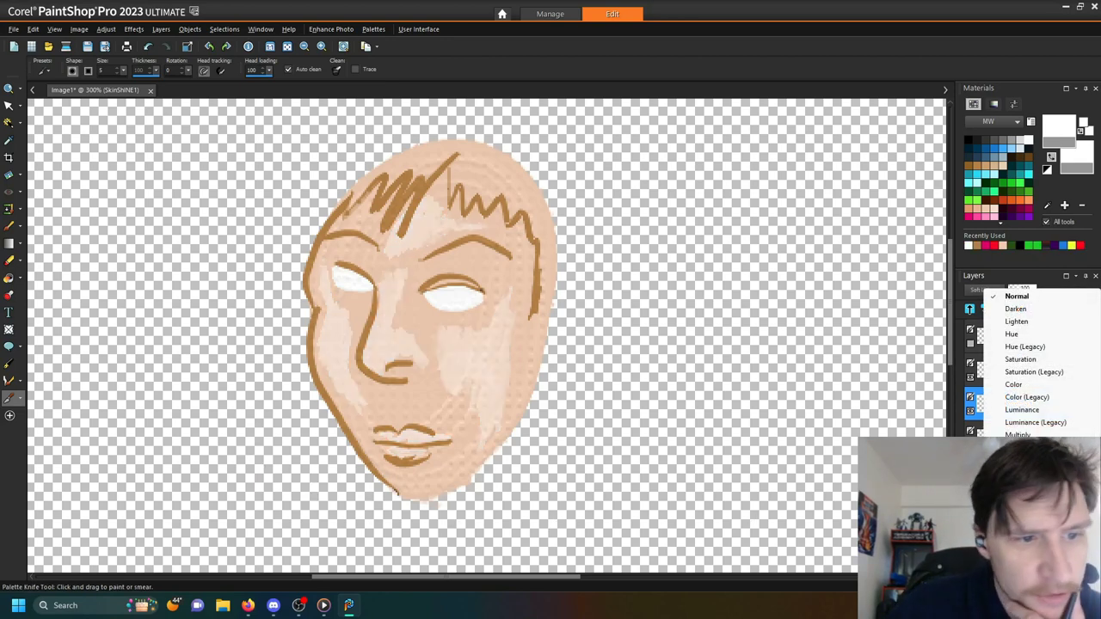
pyautogui.click(1019, 498)
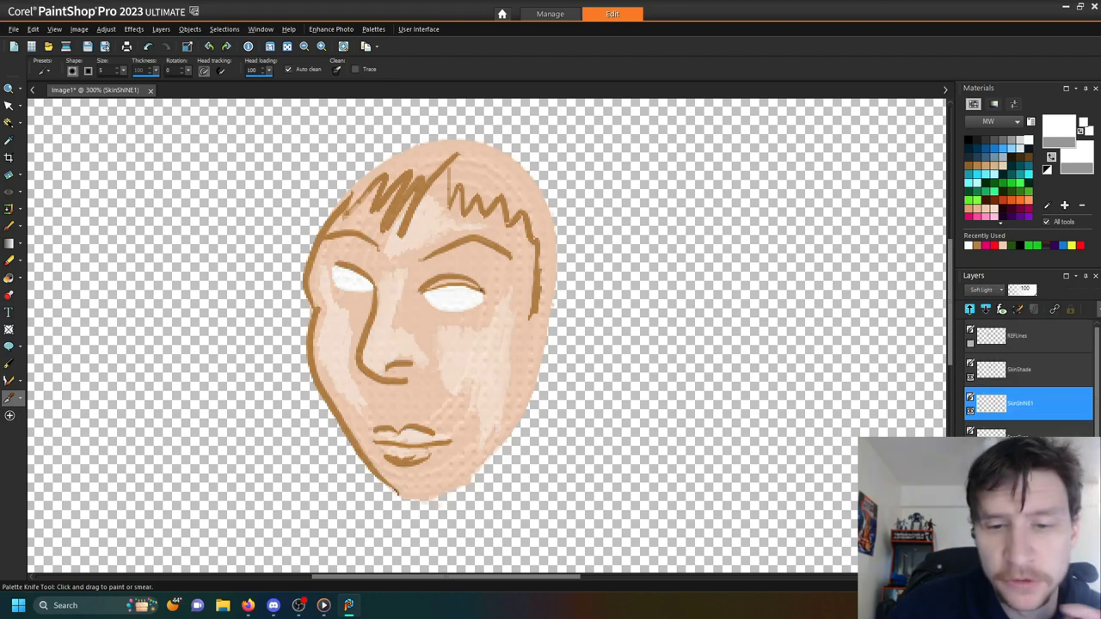
# - Add a new art media layer named Shine2 above the SkinSHINE1 layer
pyautogui.click(972, 309)
pyautogui.click(1015, 387)
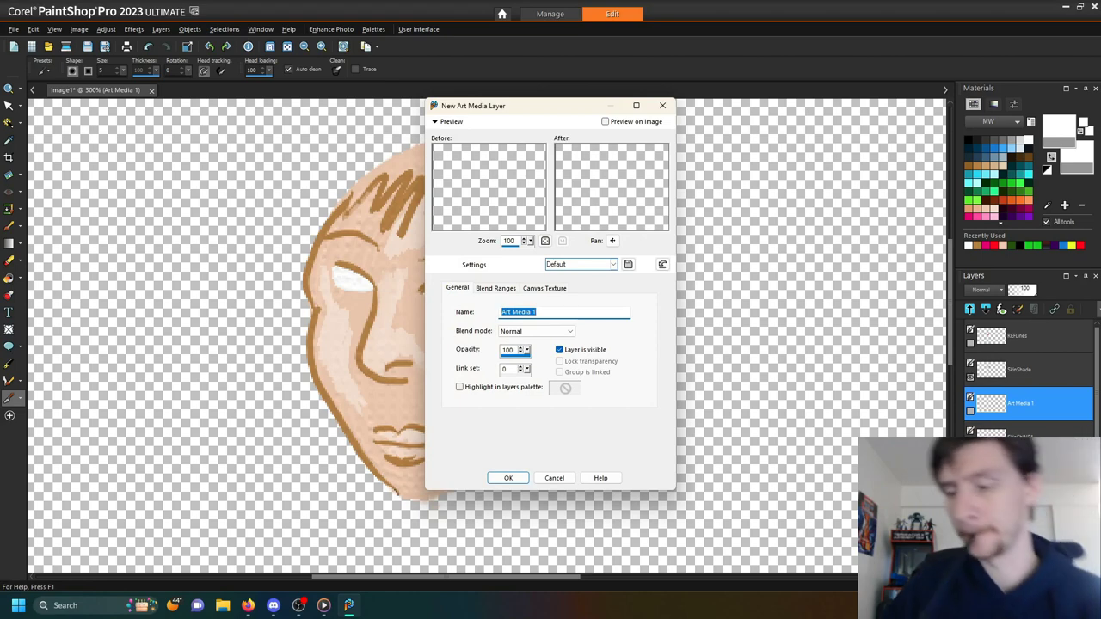
pyautogui.write('Shine2')
pyautogui.press('Return')
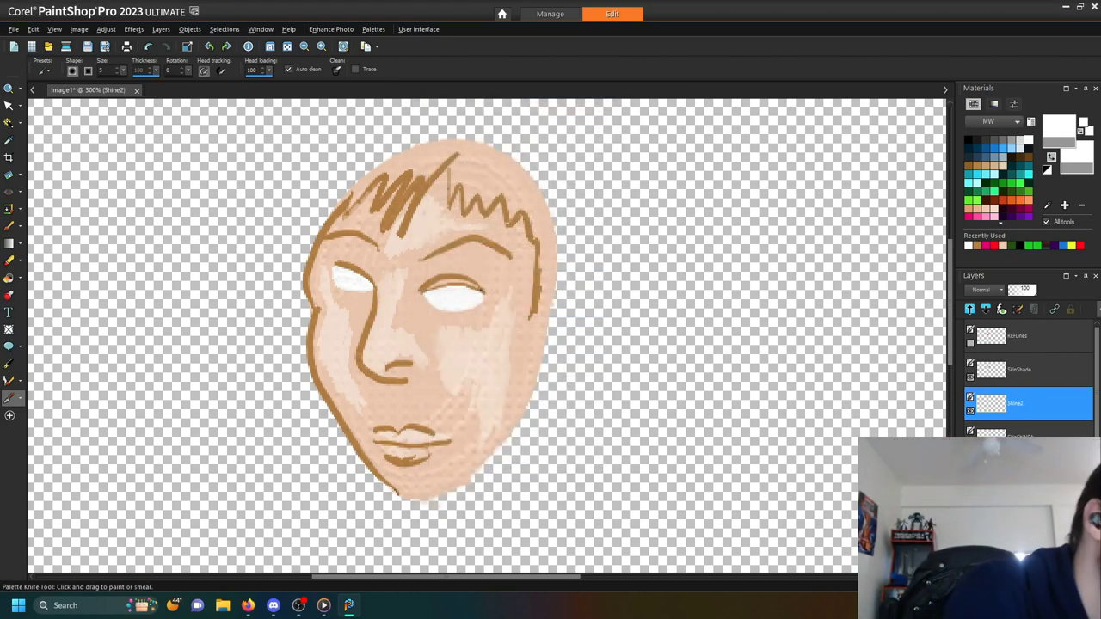
# - Paint smaller white highlights on the nose and both cheeks of the Shine2 layer with the Oil Brush
pyautogui.click(20, 399)
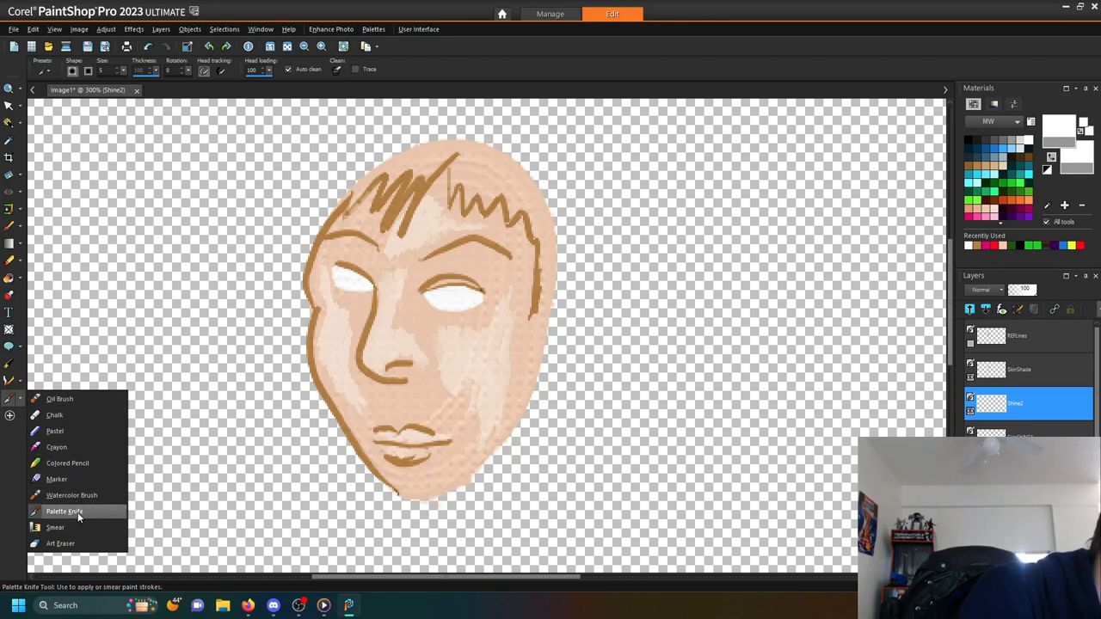
pyautogui.click(82, 398)
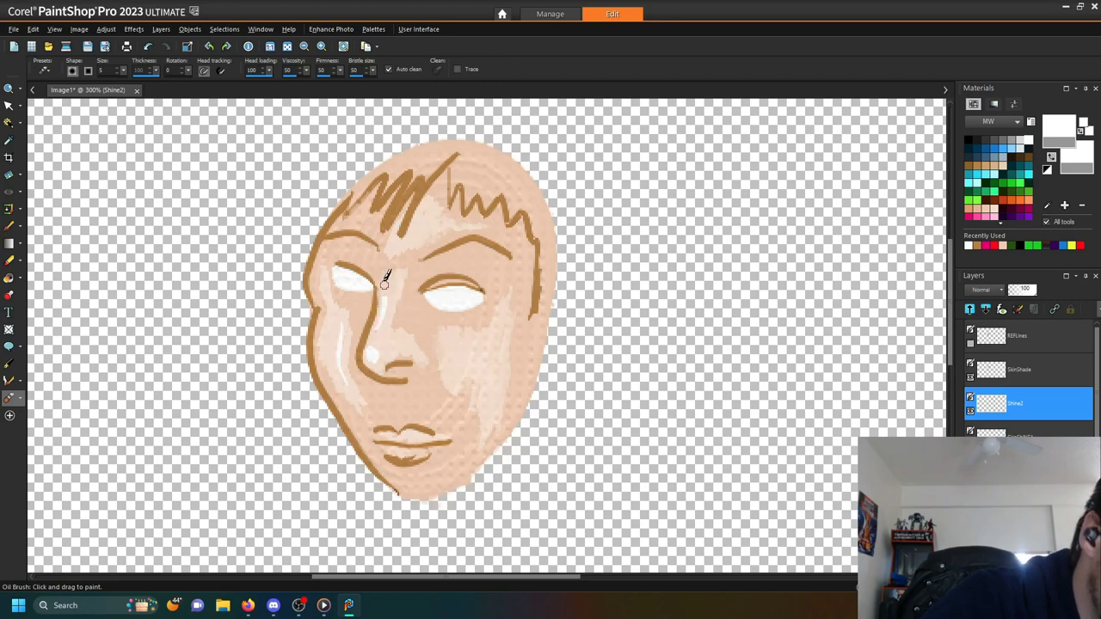
pyautogui.moveTo(457, 365)
pyautogui.mouseDown()
pyautogui.moveTo(478, 346)
pyautogui.moveTo(490, 348)
pyautogui.moveTo(497, 378)
pyautogui.mouseUp()
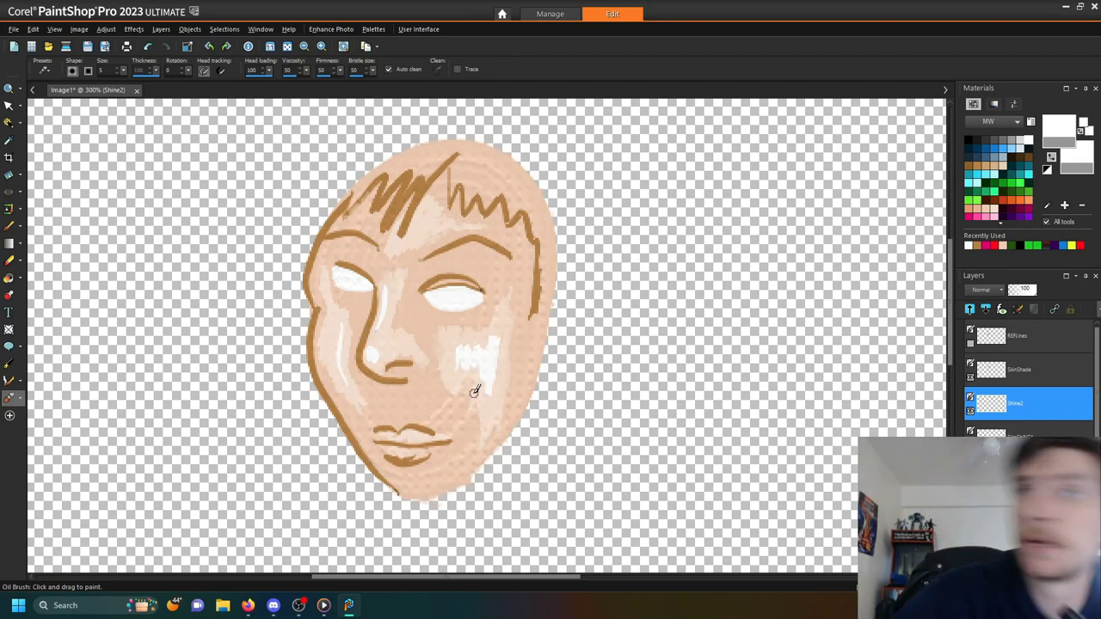
# - Blend the nose and cheek highlights on the Shine2 layer with the Smear tool
pyautogui.click(12, 399)
pyautogui.click(55, 527)
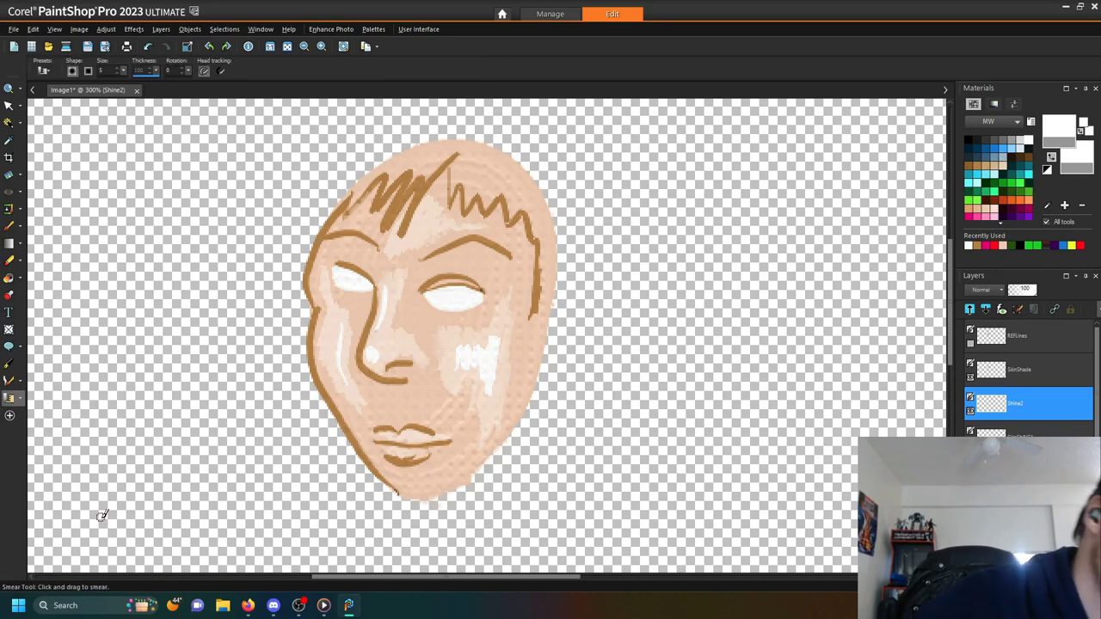
pyautogui.moveTo(496, 418)
pyautogui.mouseDown()
pyautogui.moveTo(459, 350)
pyautogui.moveTo(451, 382)
pyautogui.moveTo(463, 362)
pyautogui.moveTo(473, 381)
pyautogui.moveTo(487, 356)
pyautogui.moveTo(491, 431)
pyautogui.moveTo(499, 329)
pyautogui.moveTo(503, 341)
pyautogui.moveTo(493, 326)
pyautogui.moveTo(490, 350)
pyautogui.moveTo(461, 347)
pyautogui.mouseUp()
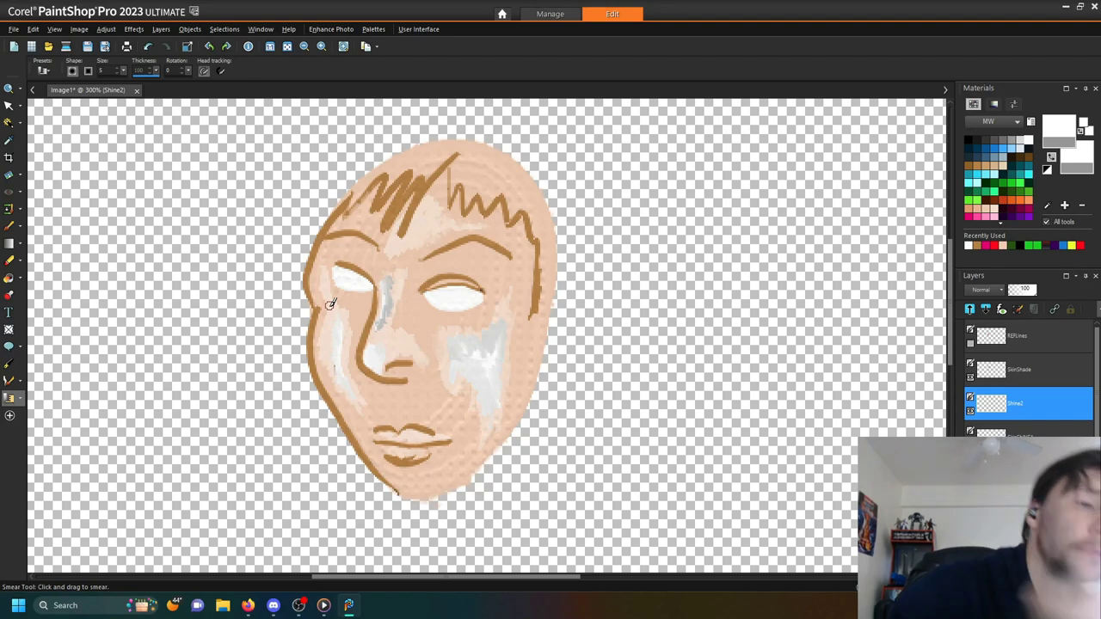
# - Add a white forehead highlight on the Shine2 layer with the Oil Brush and blend it with the Smear tool
pyautogui.click(21, 398)
pyautogui.click(53, 397)
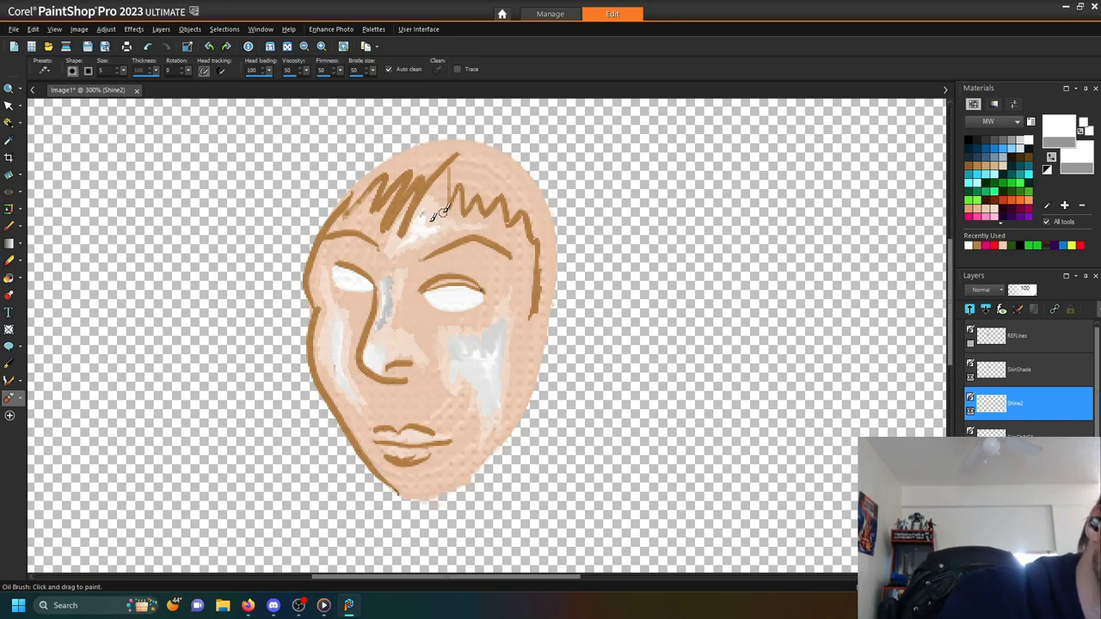
pyautogui.click(20, 399)
pyautogui.click(51, 513)
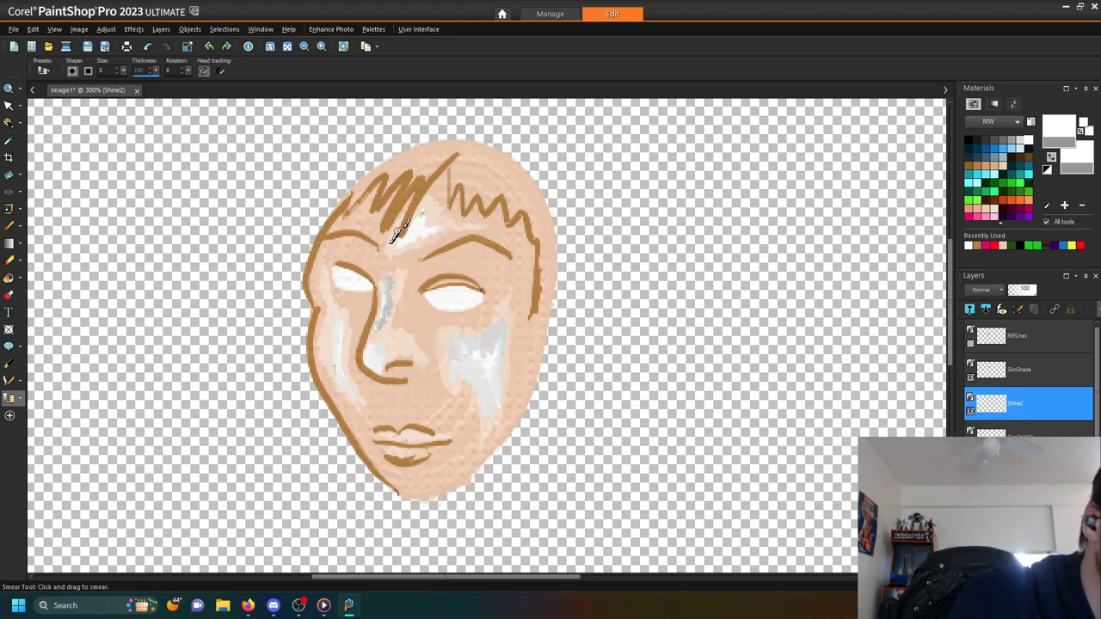
pyautogui.moveTo(398, 228)
pyautogui.mouseDown()
pyautogui.moveTo(443, 211)
pyautogui.moveTo(422, 225)
pyautogui.moveTo(437, 227)
pyautogui.mouseUp()
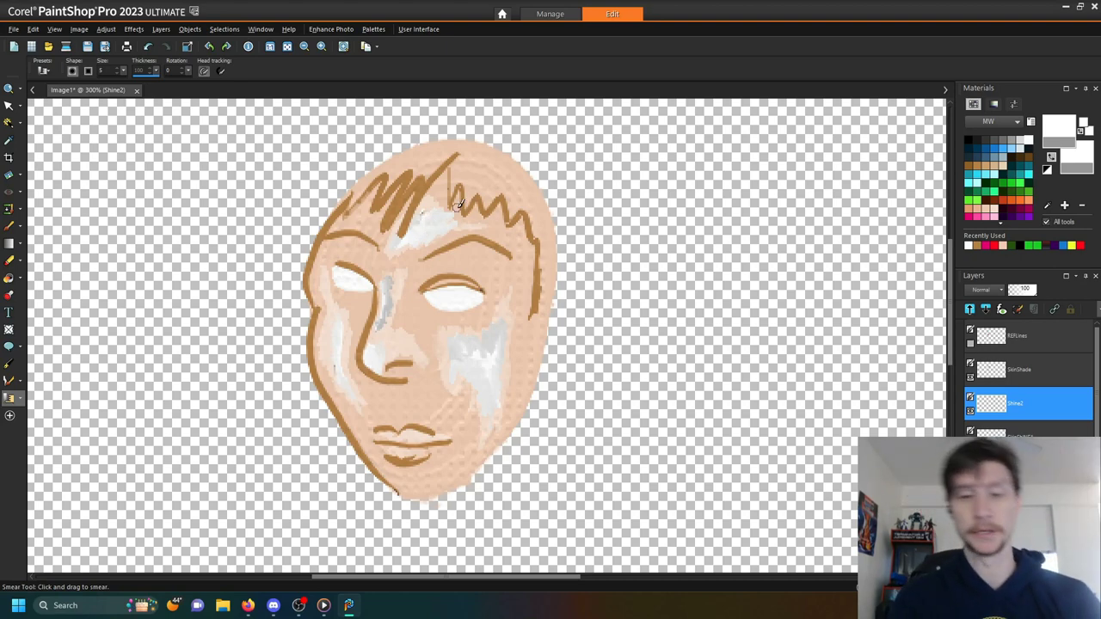
# - Paint a white chin highlight on the SkinSHINE1 layer and a smaller one on the Shine2 layer with the Oil Brush
pyautogui.click(1025, 426)
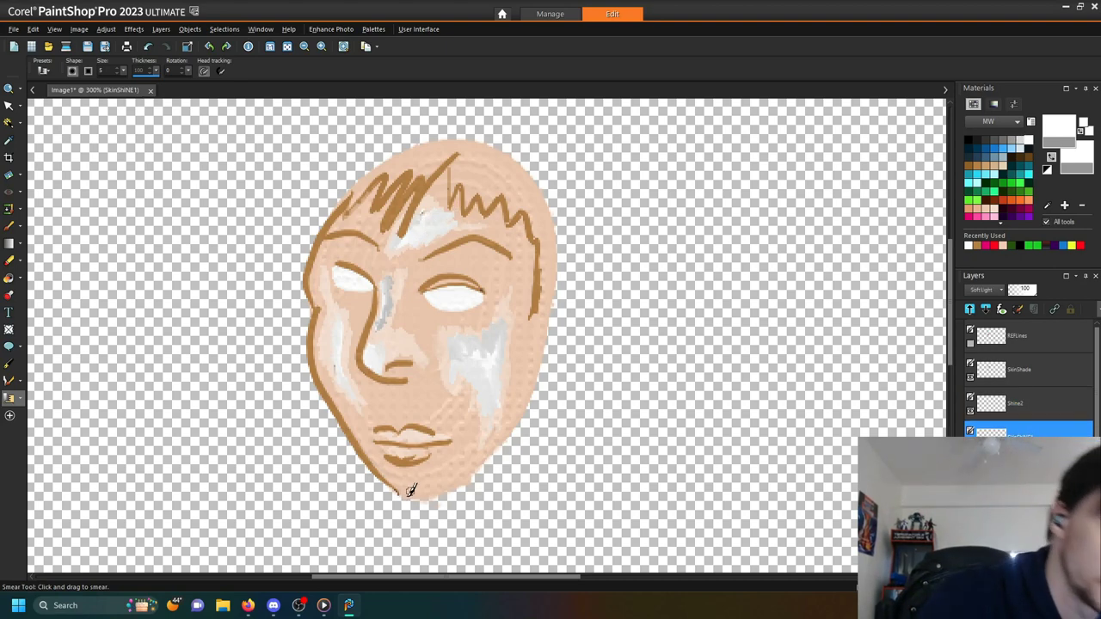
pyautogui.click(20, 398)
pyautogui.click(48, 397)
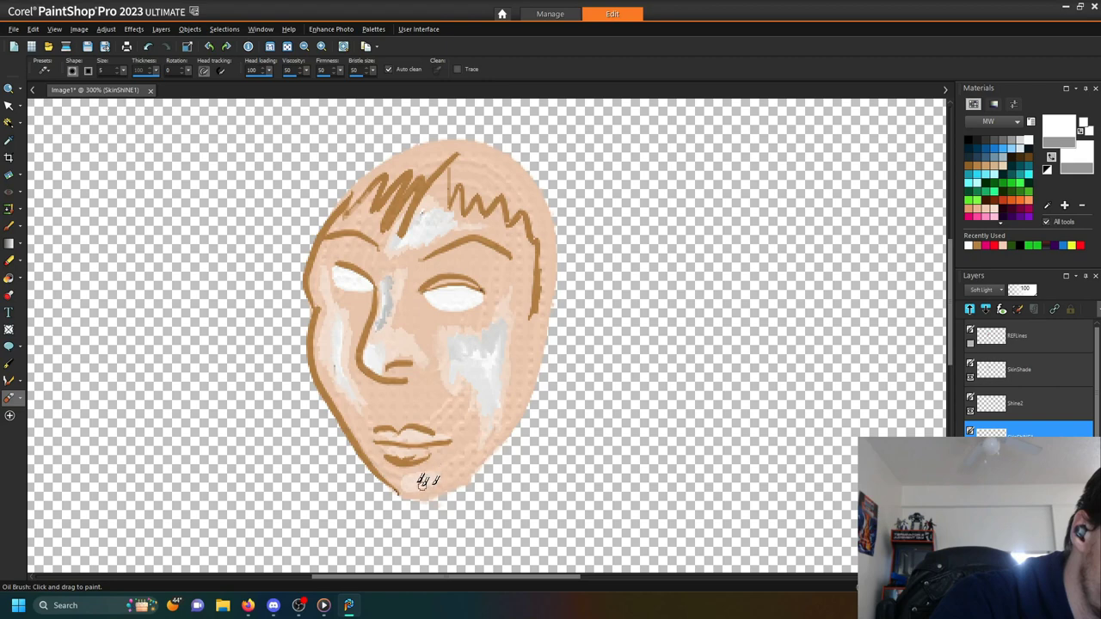
pyautogui.hotkey('ctrl', 'Up')
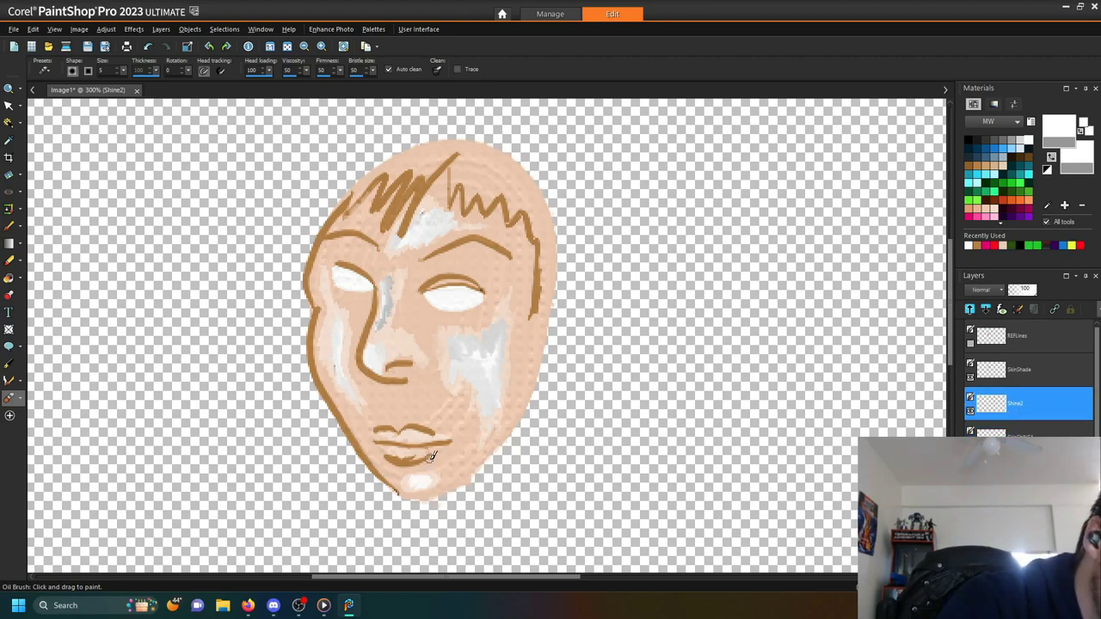
# - Smear the chin highlights on both the SkinSHINE1 and Shine2 layers
pyautogui.click(1024, 426)
pyautogui.click(21, 397)
pyautogui.click(52, 444)
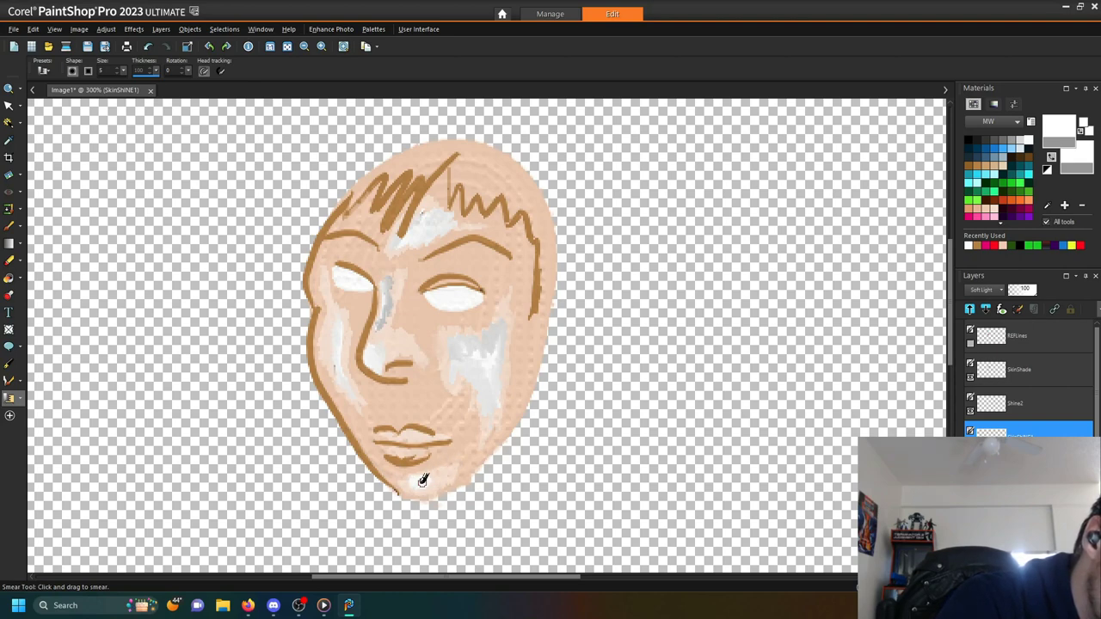
pyautogui.click(1025, 409)
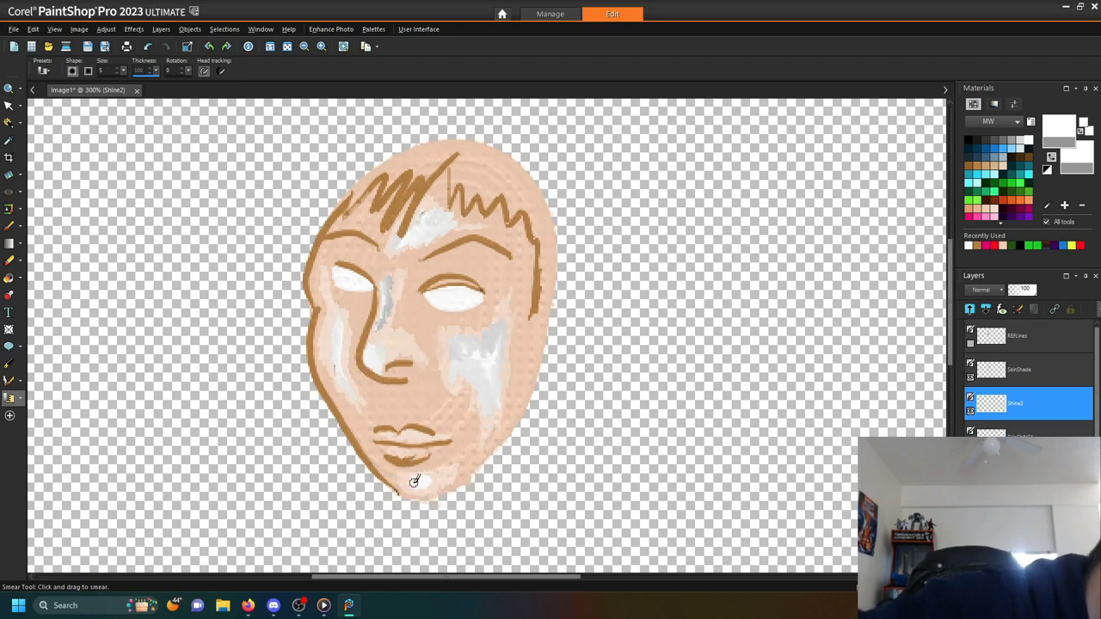
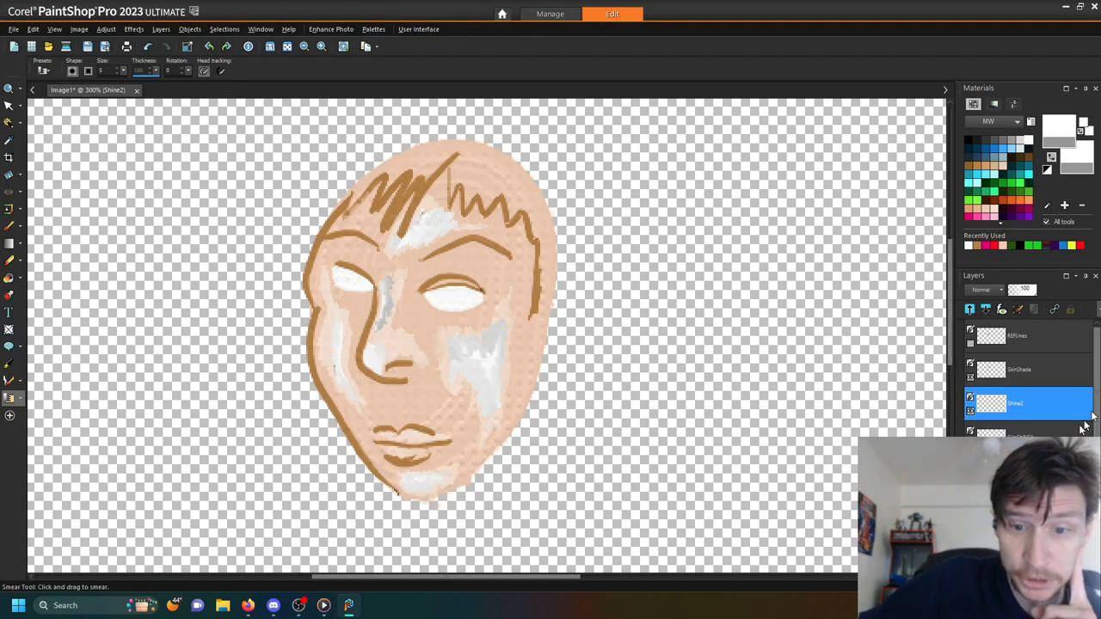
# - Try Soft Light on the Shine2 layer, and settle on the Hard Light blend mode at 53% opacity
pyautogui.click(996, 290)
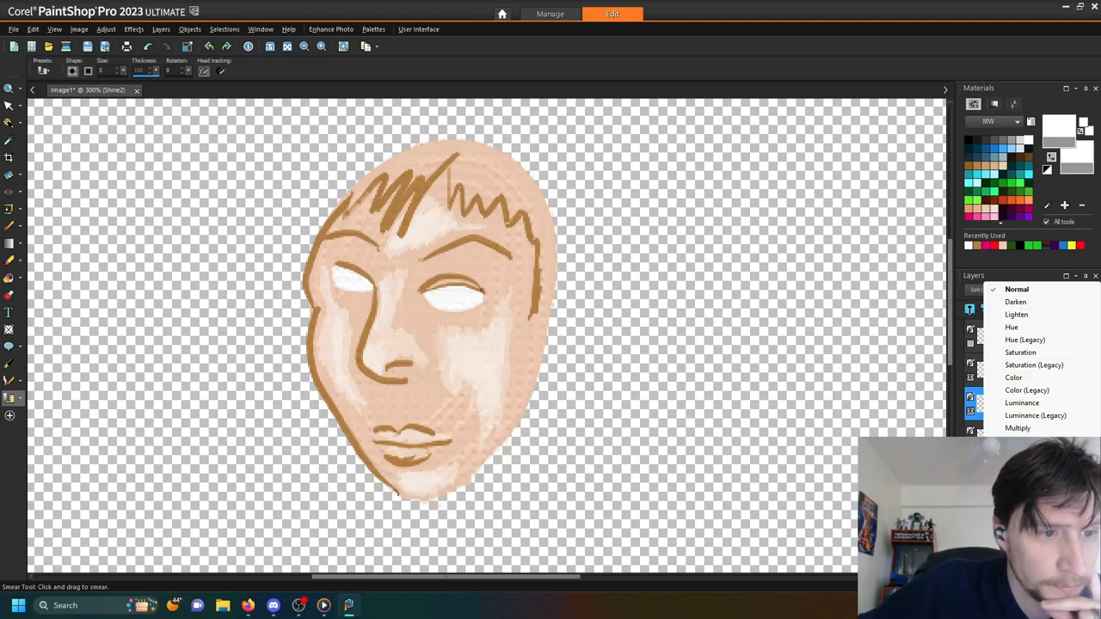
pyautogui.press('Return')
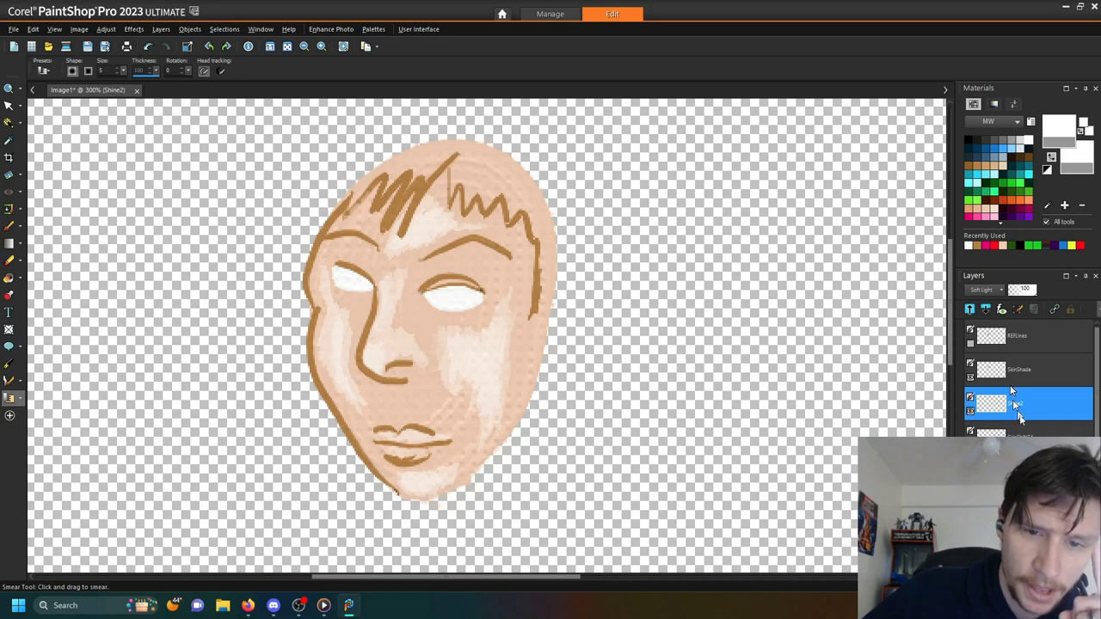
pyautogui.click(996, 289)
pyautogui.click(1022, 317)
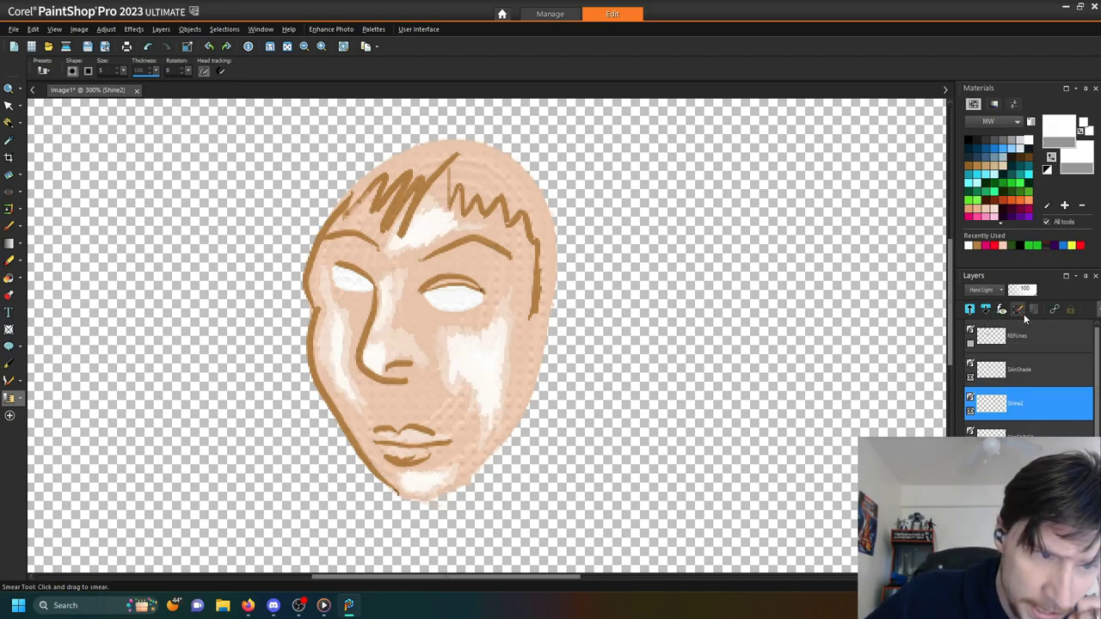
pyautogui.moveTo(1029, 290); pyautogui.dragTo(1019, 293)
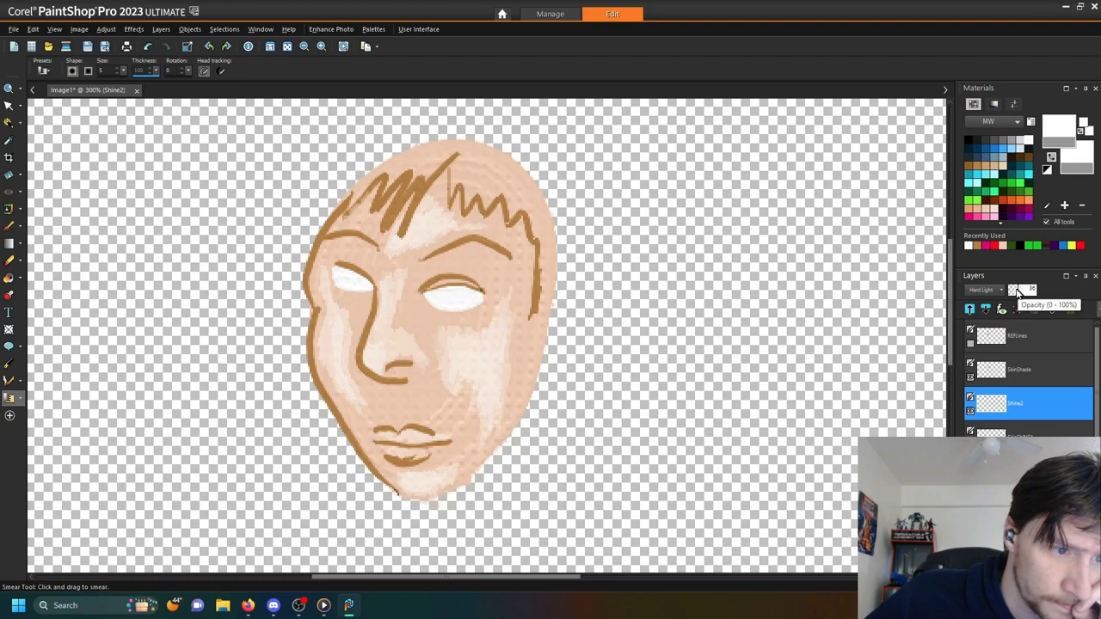
pyautogui.moveTo(1016, 292); pyautogui.dragTo(1027, 296)
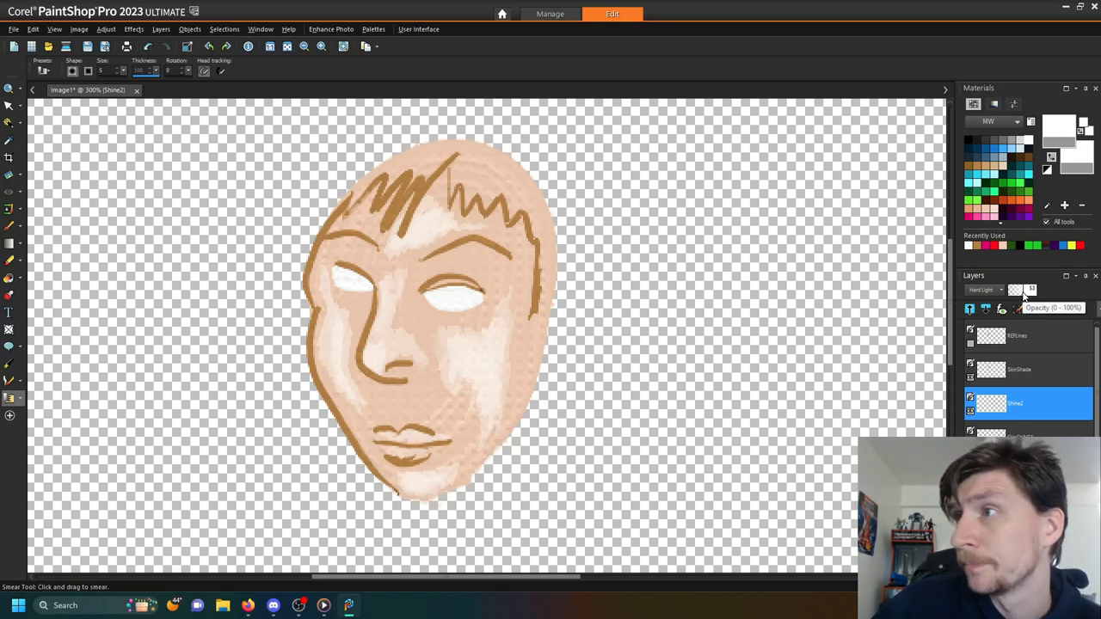
# - Examine the whole image at 100%, and return to a centred 300% view of the face
pyautogui.click(275, 52)
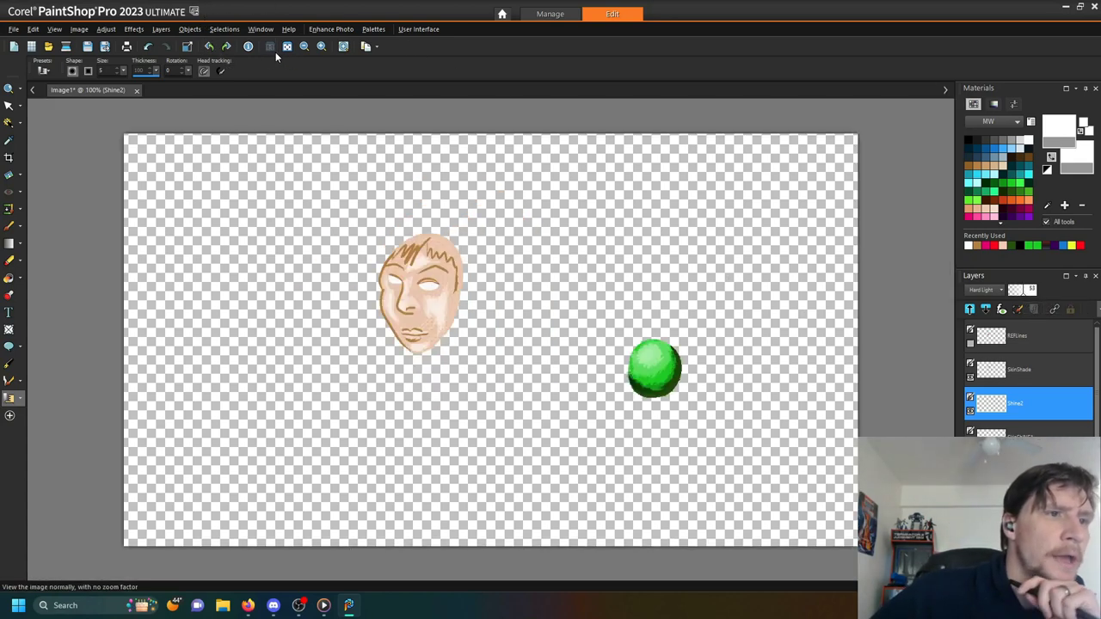
pyautogui.click(316, 49)
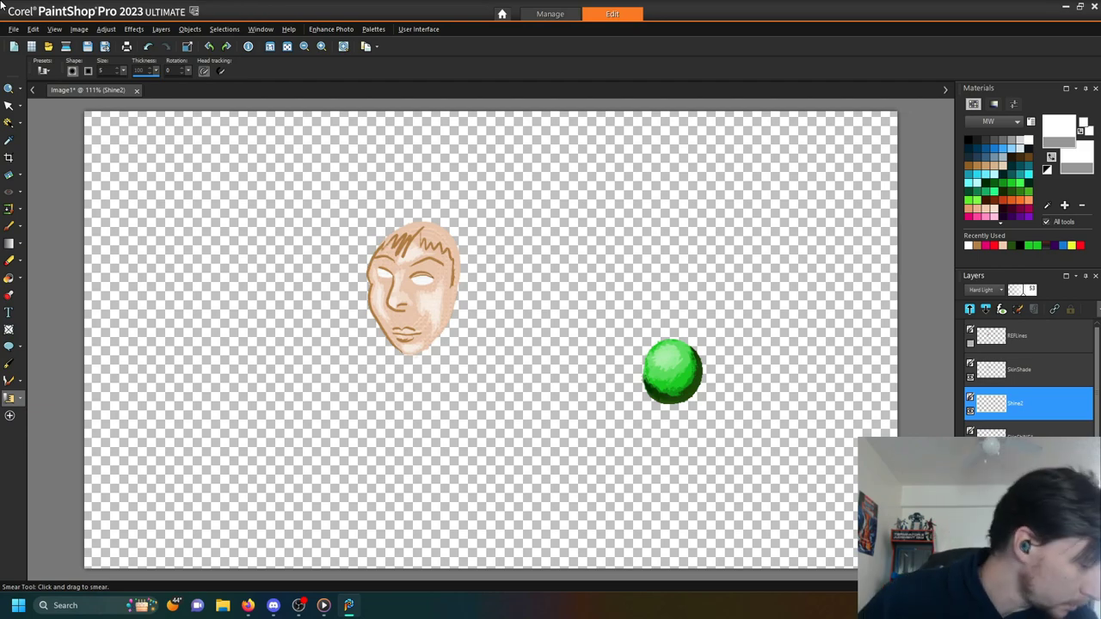
pyautogui.click(323, 47)
pyautogui.click(323, 47)
pyautogui.click(323, 47)
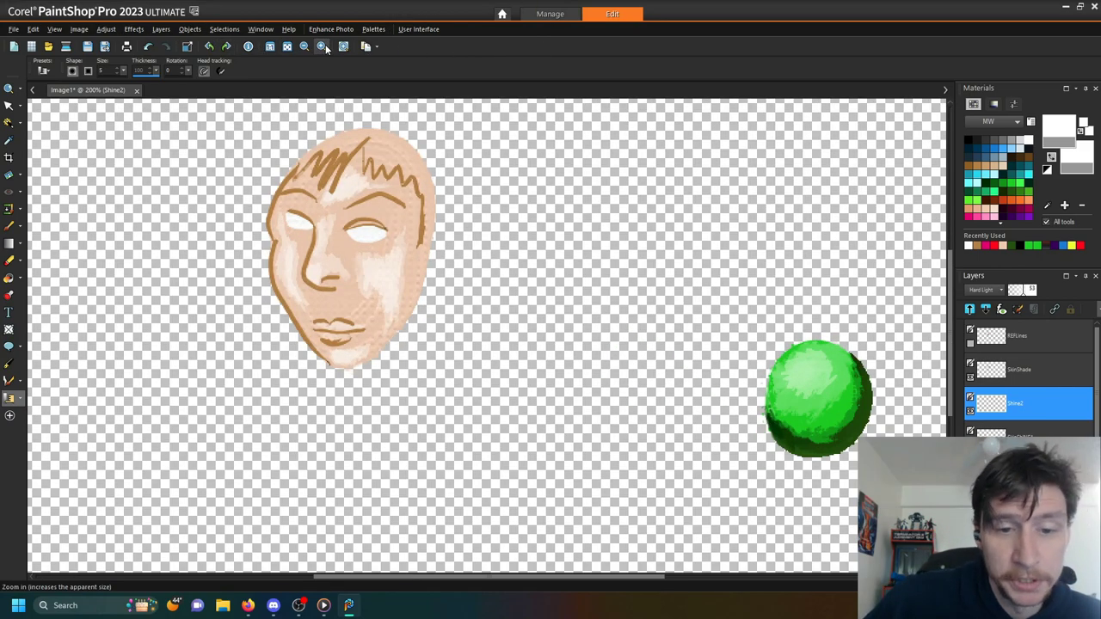
pyautogui.click(324, 47)
pyautogui.click(323, 48)
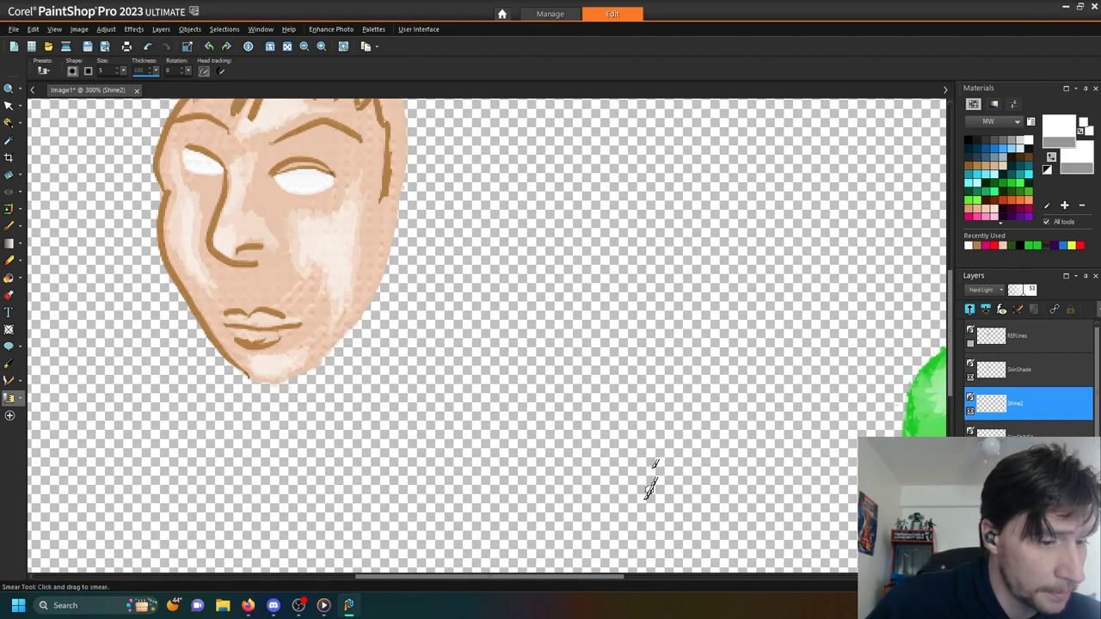
pyautogui.moveTo(527, 575); pyautogui.dragTo(467, 507)
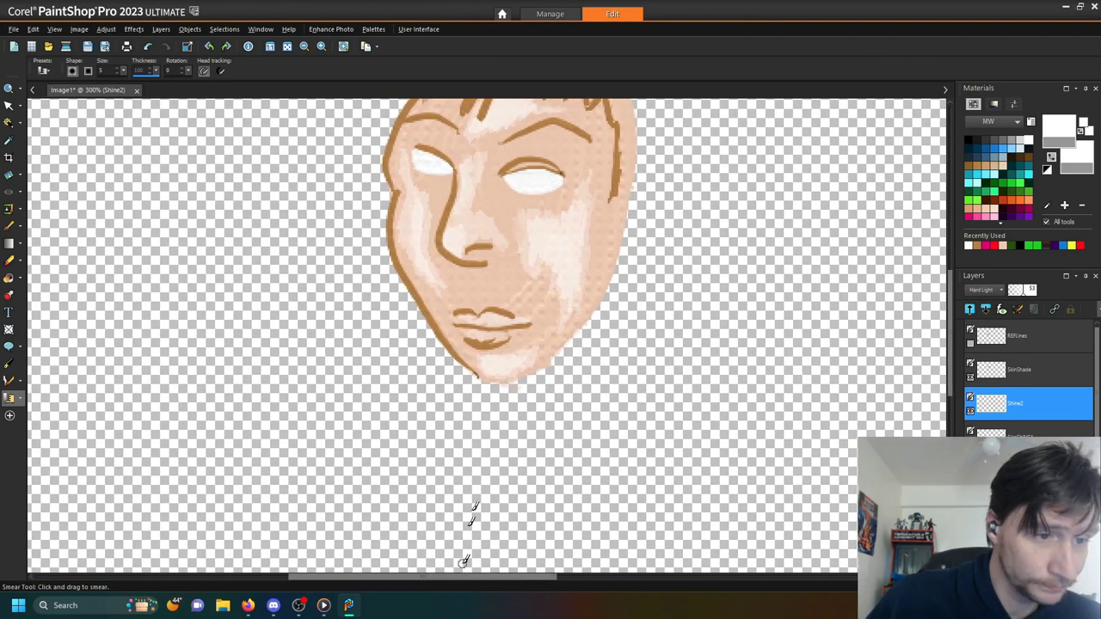
# - Show the REFLines reference layer over the face, and make FaceSkin the active layer
pyautogui.scroll(3, 949, 345)
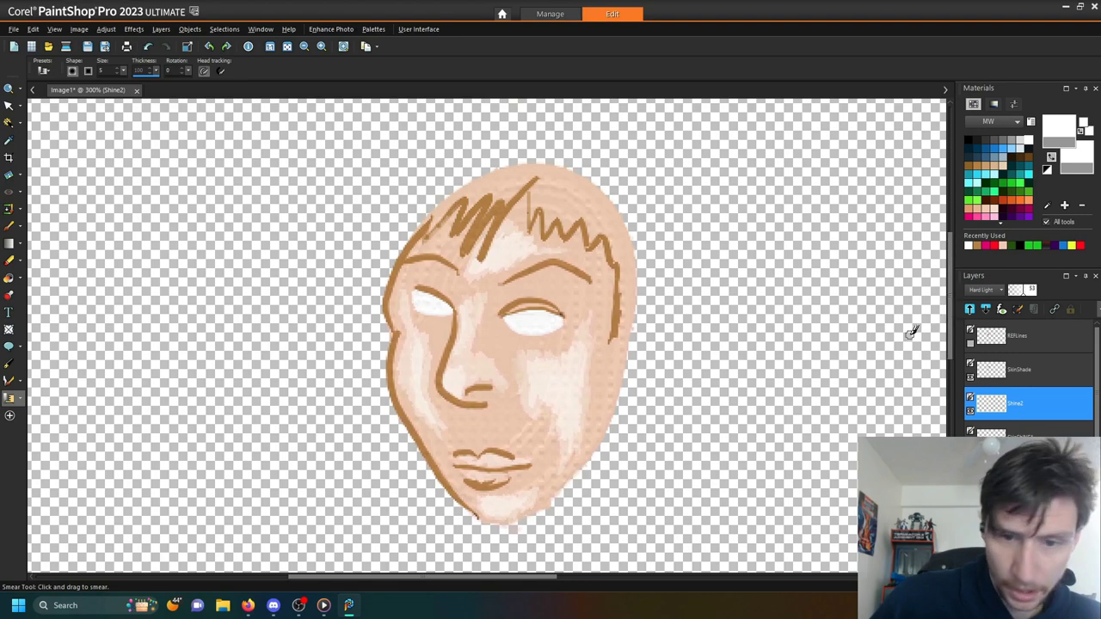
pyautogui.click(1019, 337)
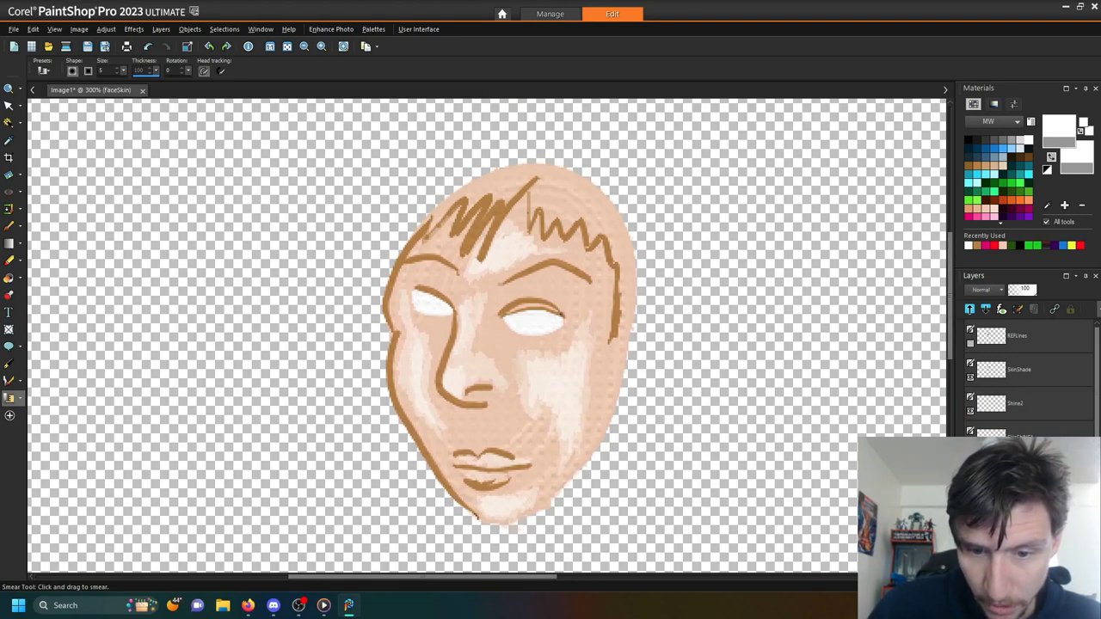
pyautogui.click(970, 332)
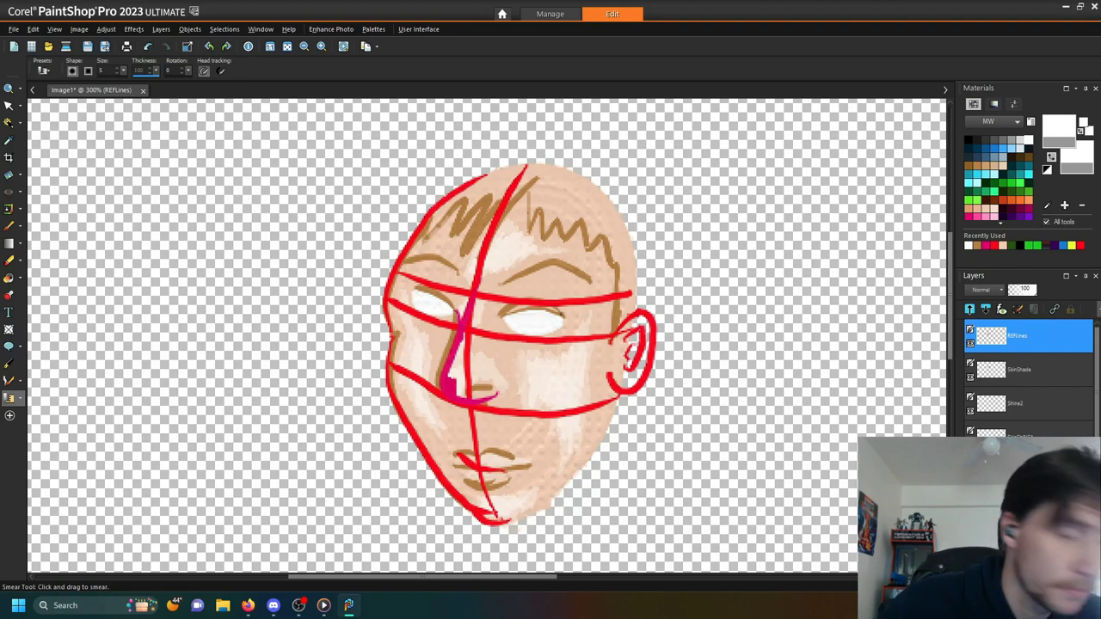
pyautogui.click(1019, 468)
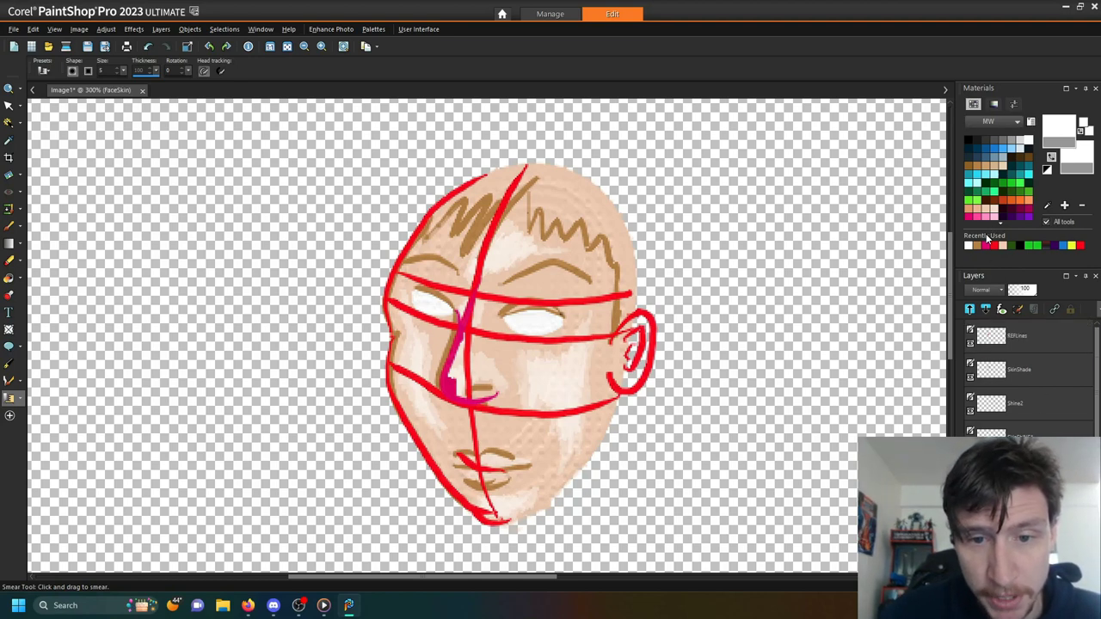
# - Fill the ear inside the red reference outline with light skin tone, using the Oil Brush at size 15
pyautogui.click(988, 206)
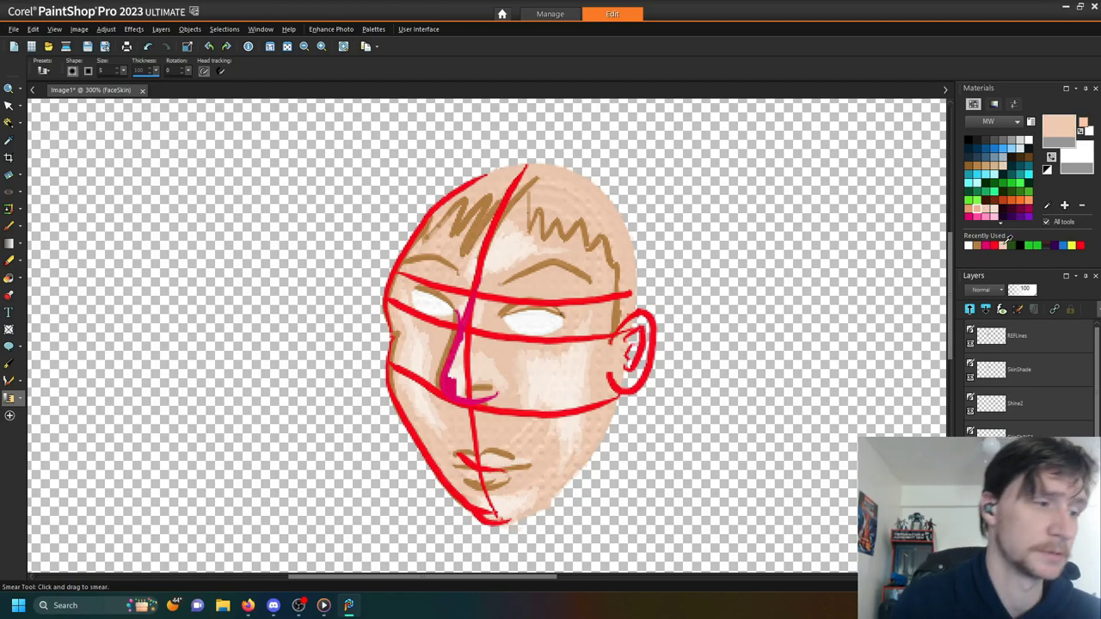
pyautogui.click(21, 397)
pyautogui.click(61, 397)
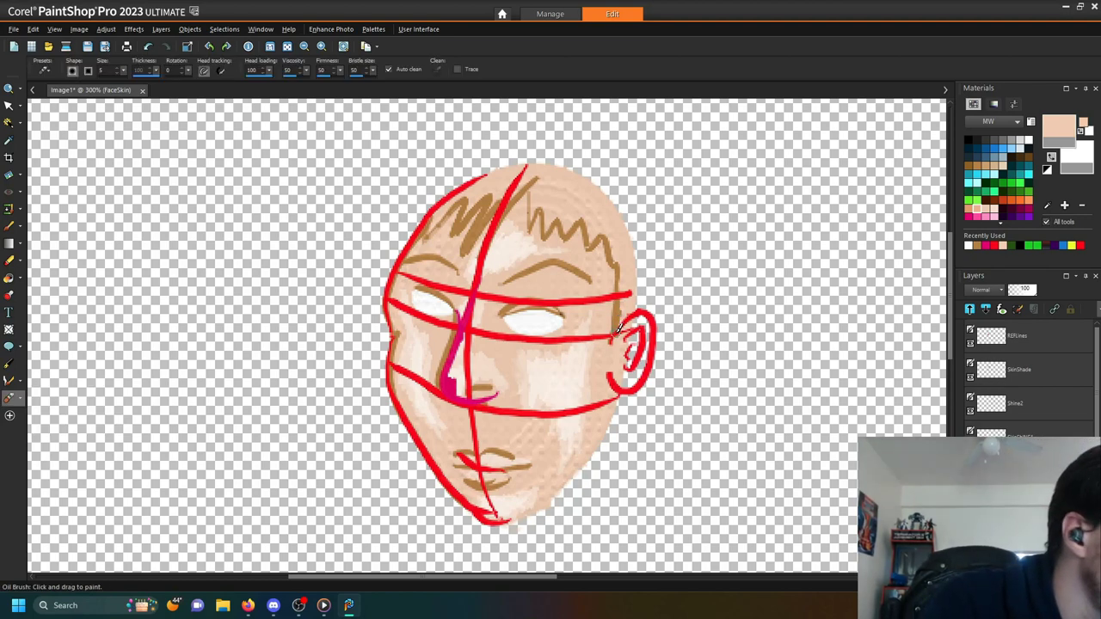
pyautogui.doubleClick(112, 70)
pyautogui.write('15')
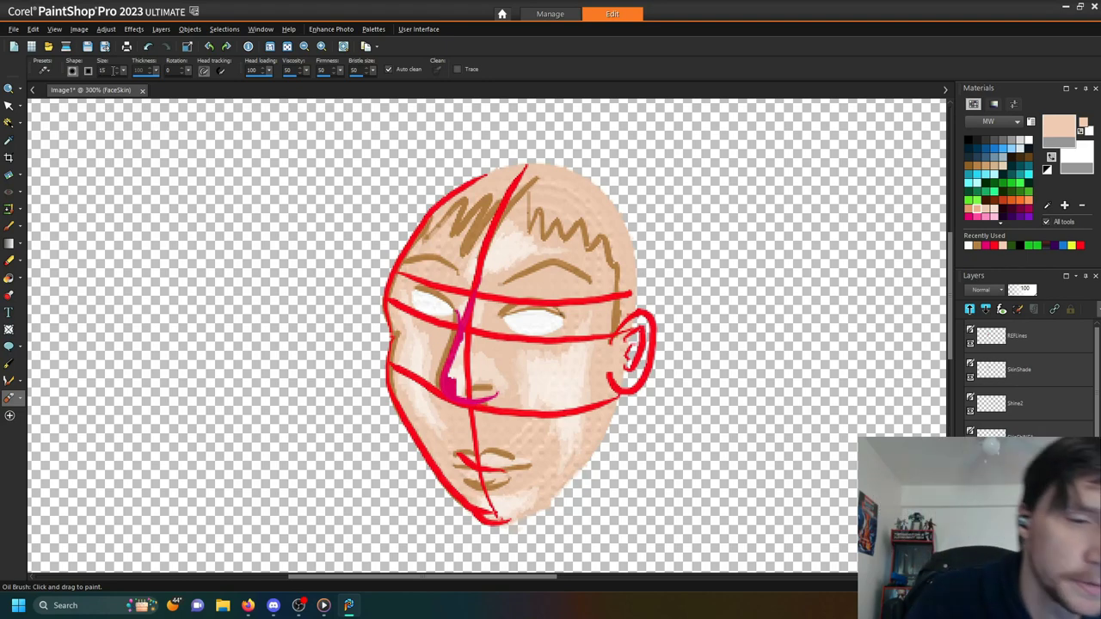
pyautogui.moveTo(629, 333)
pyautogui.mouseDown()
pyautogui.moveTo(646, 316)
pyautogui.moveTo(632, 363)
pyautogui.mouseUp()
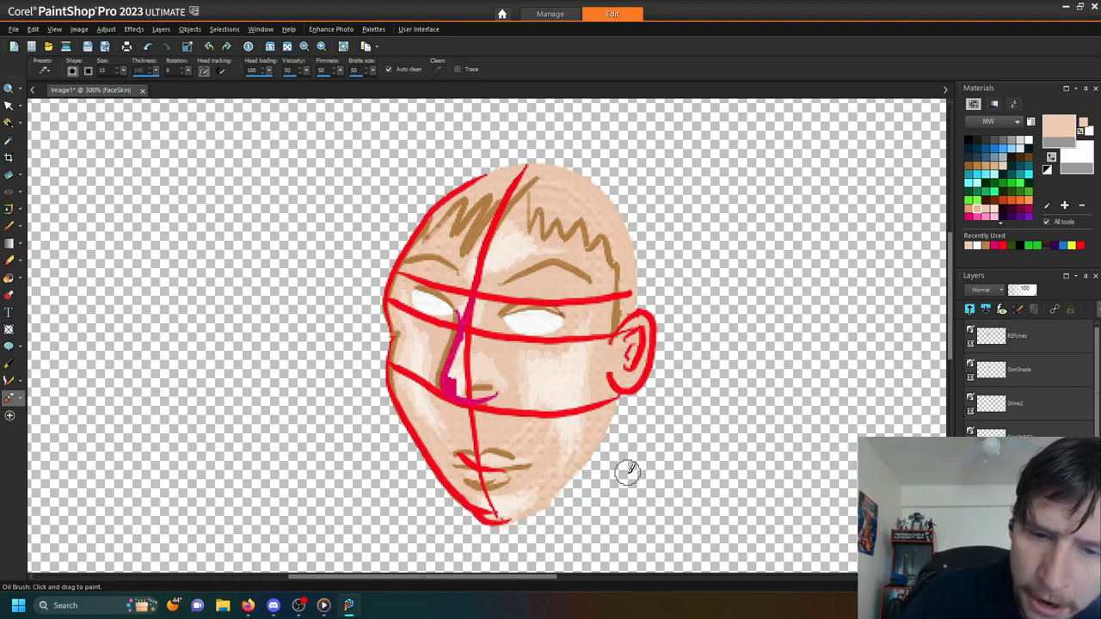
# - Choose MW Brown 02 as the paint colour and add an art media layer named BackHair directly above Shade2
pyautogui.scroll(-3, 1028, 387)
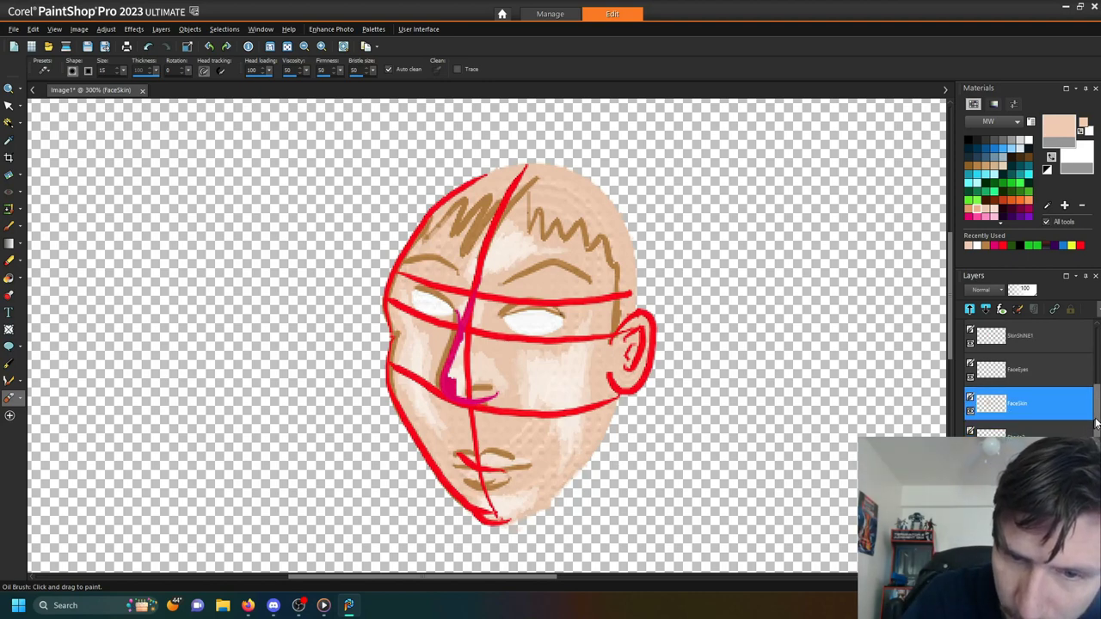
pyautogui.scroll(-1, 1095, 423)
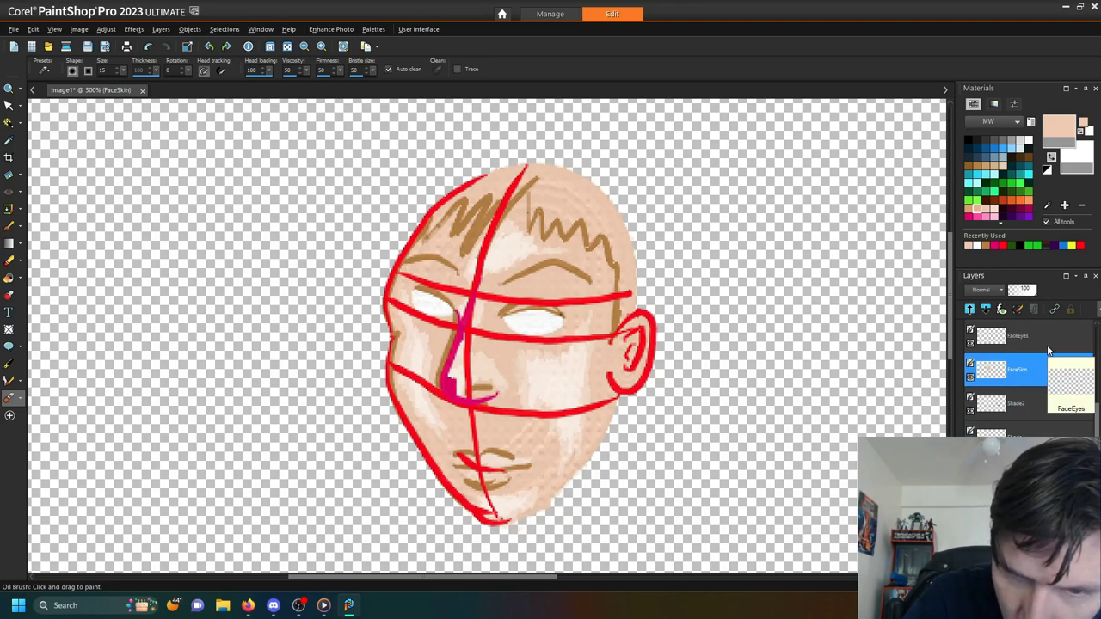
pyautogui.click(1035, 403)
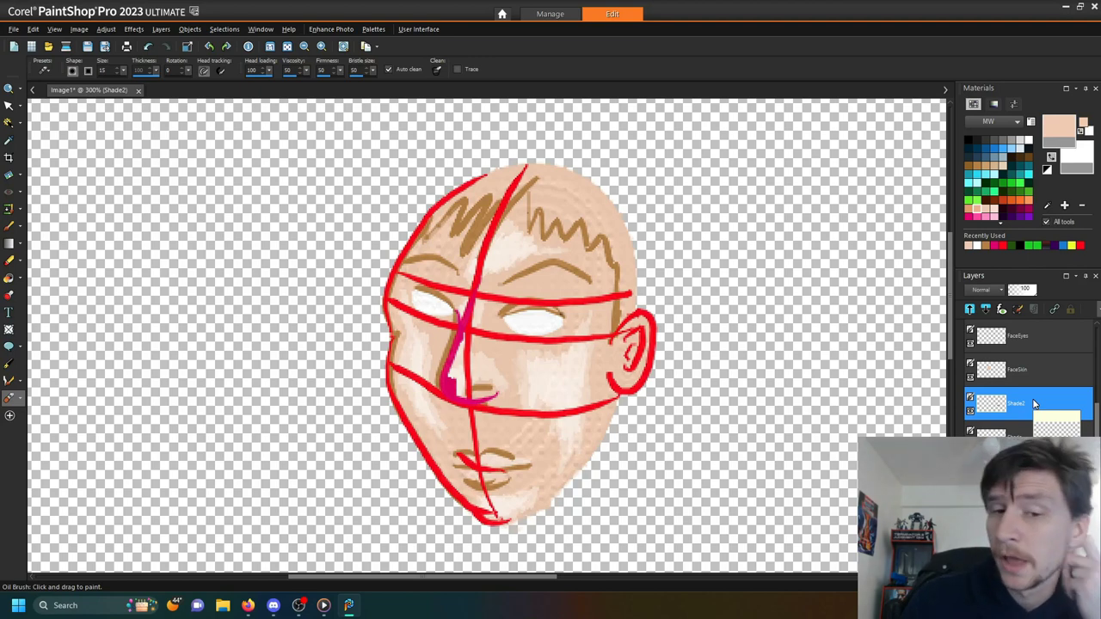
pyautogui.click(1019, 152)
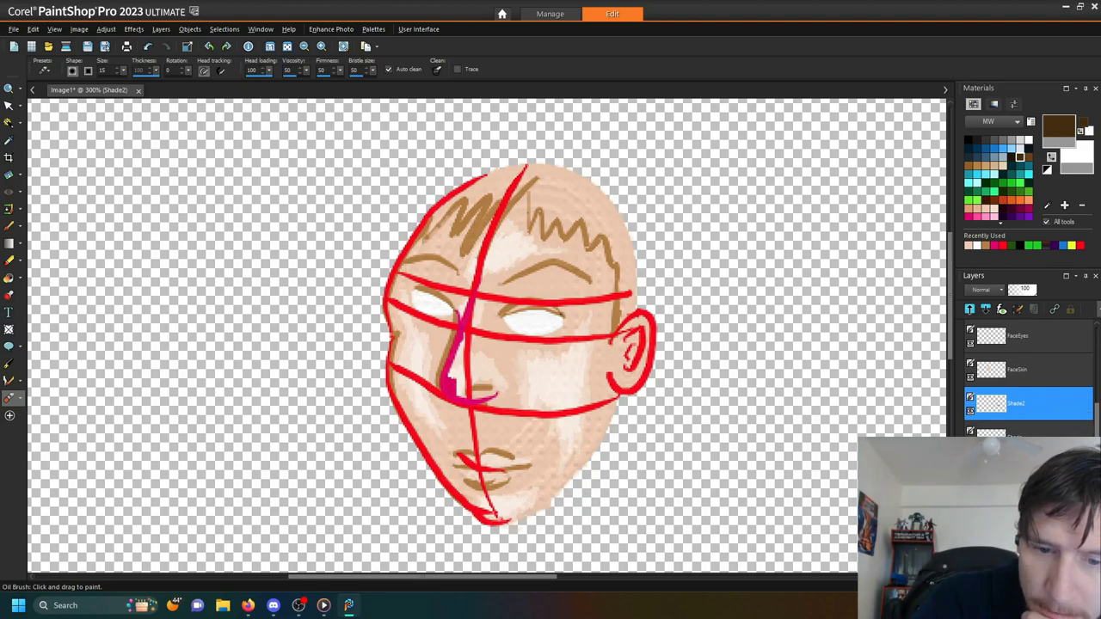
pyautogui.click(1001, 309)
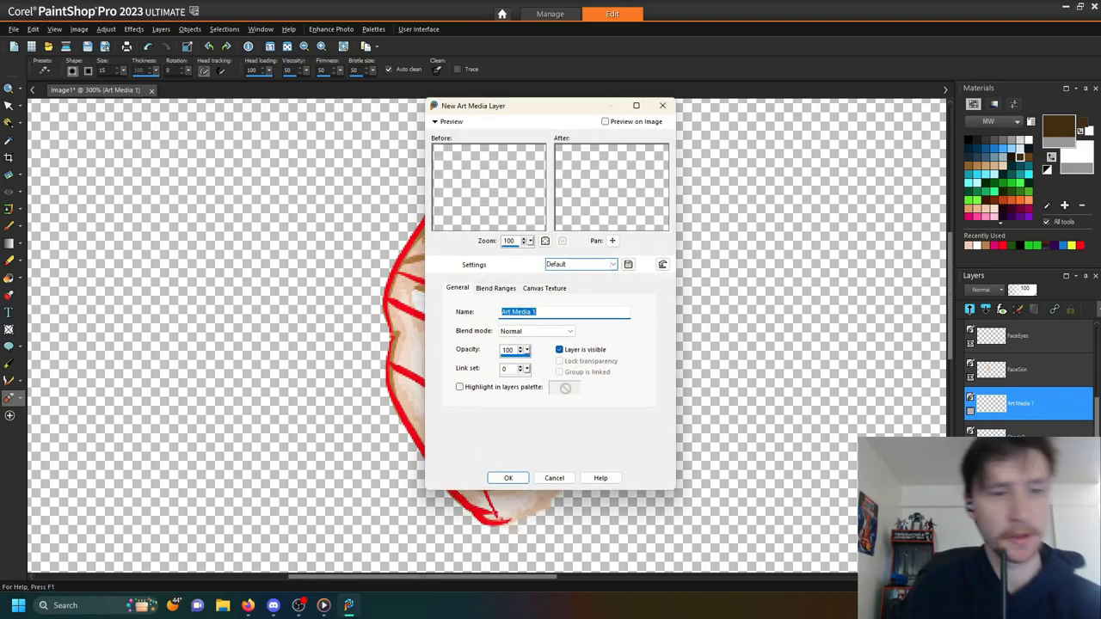
pyautogui.write('B')
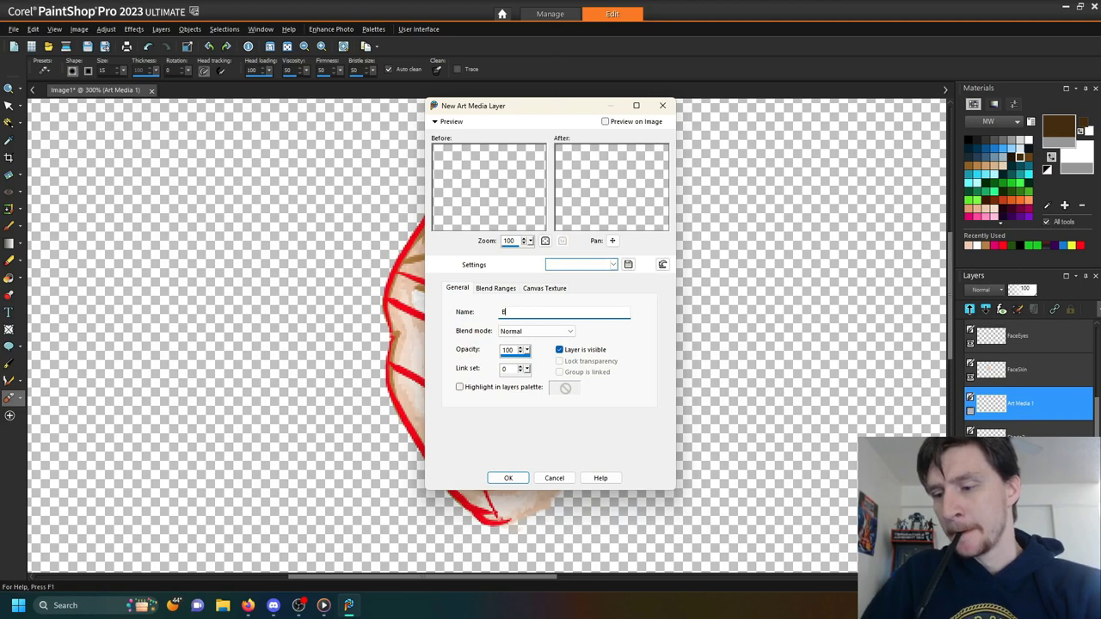
pyautogui.write('ackHair')
pyautogui.press('Return')
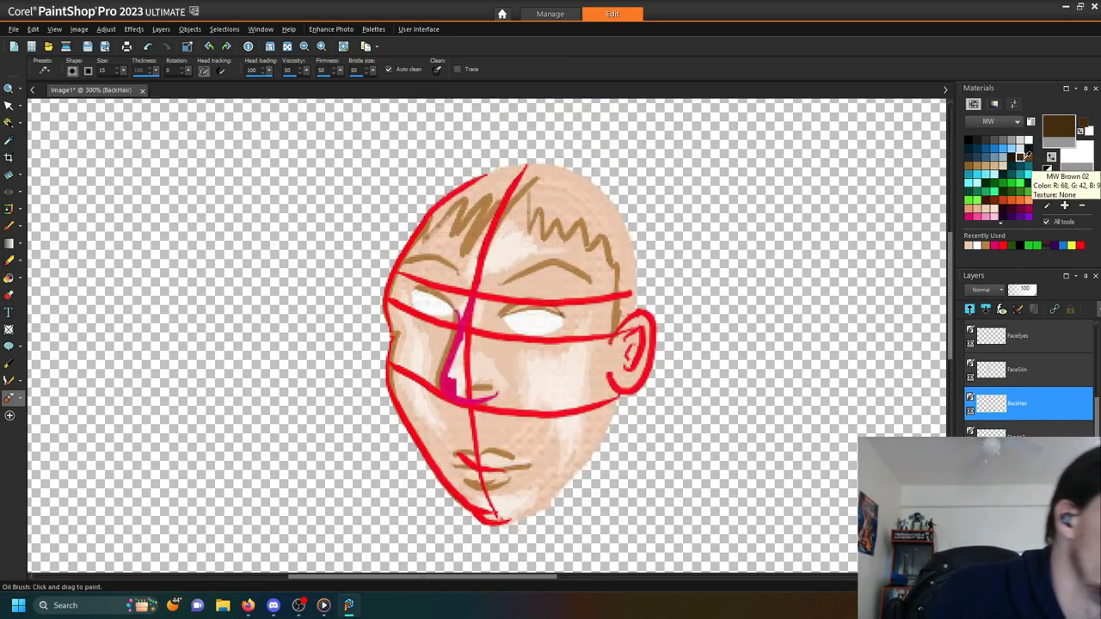
# - Paint jagged dark brown hair behind the ear and down the back of the jaw with the Oil Brush at size 5
pyautogui.doubleClick(113, 70)
pyautogui.write('5')
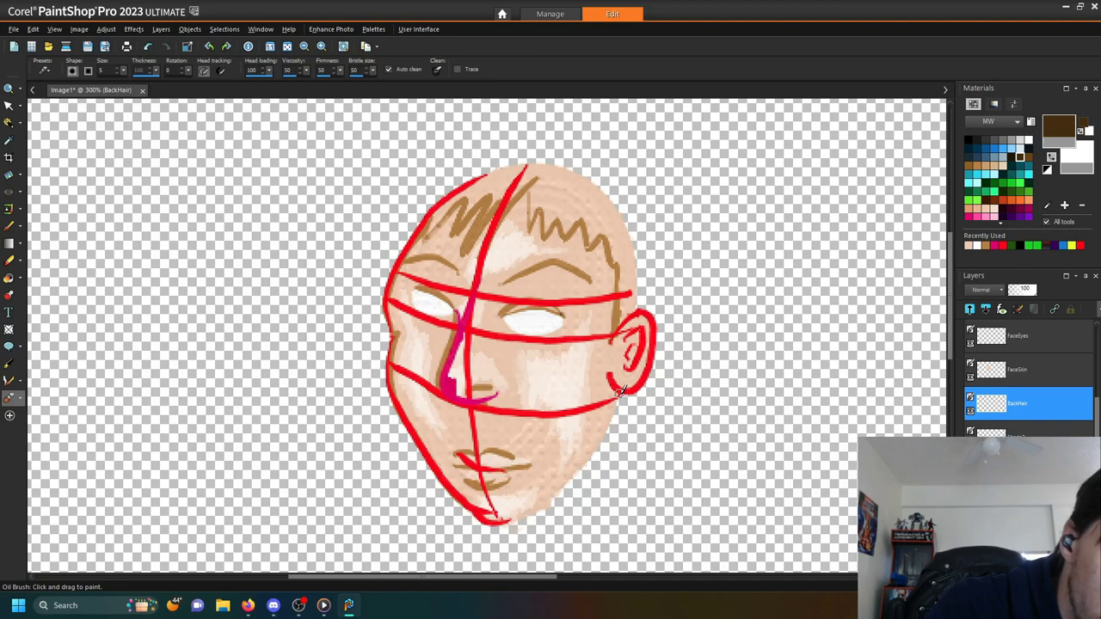
pyautogui.moveTo(616, 406)
pyautogui.mouseDown()
pyautogui.moveTo(595, 486)
pyautogui.moveTo(597, 438)
pyautogui.moveTo(628, 393)
pyautogui.moveTo(602, 459)
pyautogui.moveTo(630, 385)
pyautogui.mouseUp()
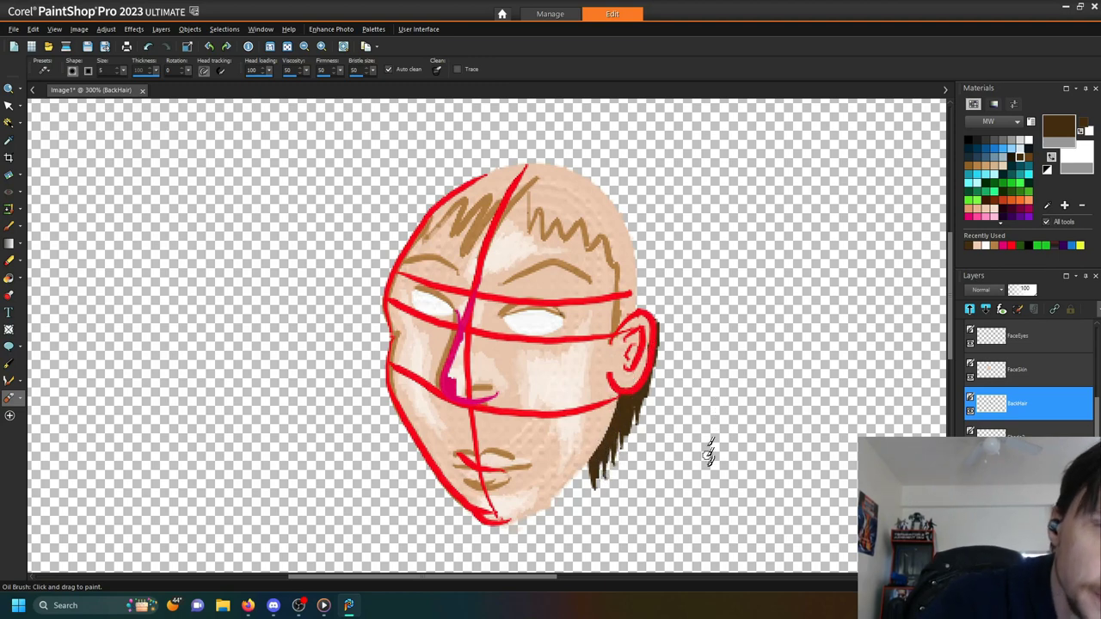
# - Demonstrate hair strokes on the empty canvas beside the face, painting several curved and jagged tapering dark brown strands
pyautogui.moveTo(708, 469); pyautogui.dragTo(804, 178)
pyautogui.moveTo(750, 411)
pyautogui.mouseDown()
pyautogui.moveTo(763, 327)
pyautogui.moveTo(838, 188)
pyautogui.mouseUp()
pyautogui.moveTo(781, 322)
pyautogui.mouseDown()
pyautogui.moveTo(789, 271)
pyautogui.moveTo(825, 220)
pyautogui.mouseUp()
pyautogui.moveTo(824, 234); pyautogui.dragTo(802, 275)
pyautogui.moveTo(796, 324)
pyautogui.mouseDown()
pyautogui.moveTo(807, 263)
pyautogui.moveTo(867, 171)
pyautogui.mouseUp()
pyautogui.moveTo(795, 290)
pyautogui.mouseDown()
pyautogui.moveTo(811, 229)
pyautogui.moveTo(865, 157)
pyautogui.mouseUp()
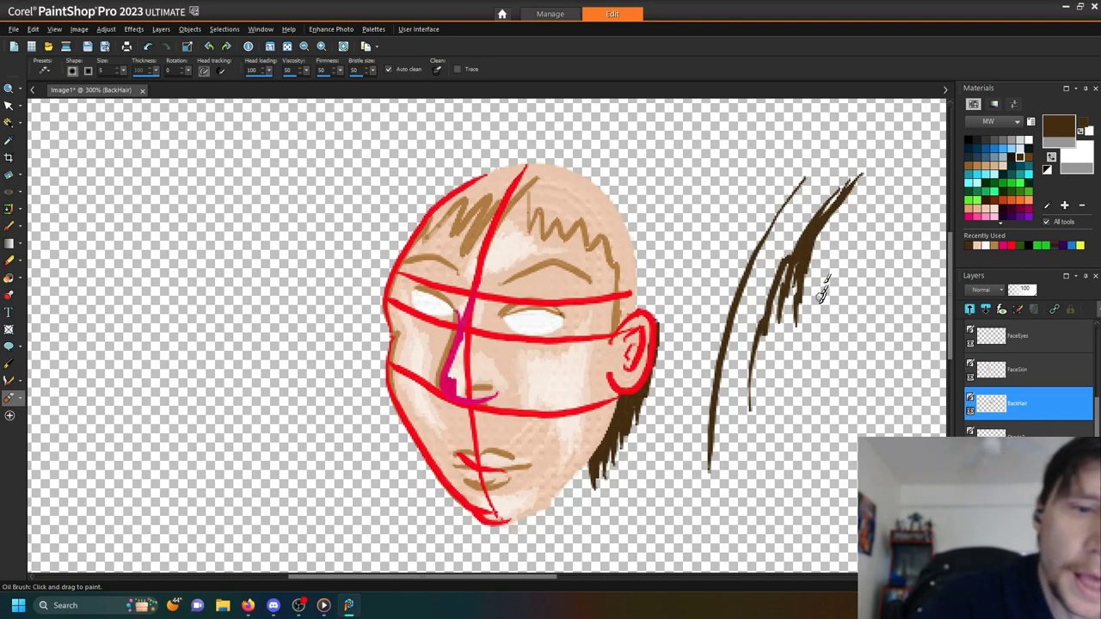
pyautogui.moveTo(824, 341)
pyautogui.mouseDown()
pyautogui.moveTo(920, 202)
pyautogui.moveTo(946, 182)
pyautogui.mouseUp()
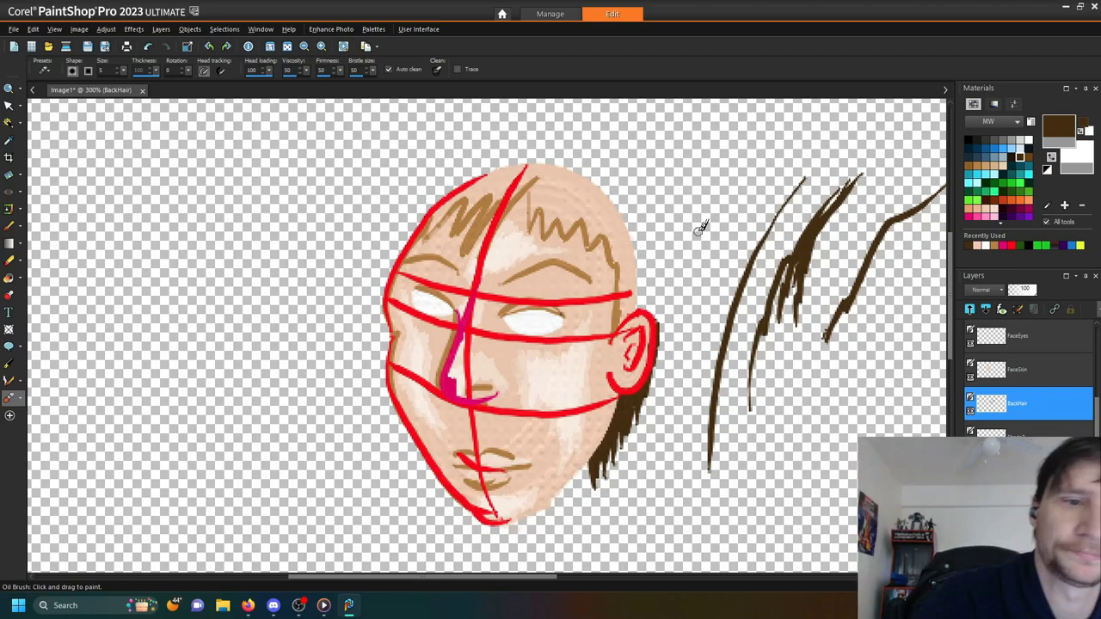
pyautogui.moveTo(711, 225)
pyautogui.mouseDown()
pyautogui.moveTo(733, 180)
pyautogui.moveTo(865, 69)
pyautogui.mouseUp()
pyautogui.moveTo(727, 225)
pyautogui.mouseDown()
pyautogui.moveTo(770, 153)
pyautogui.moveTo(830, 102)
pyautogui.mouseUp()
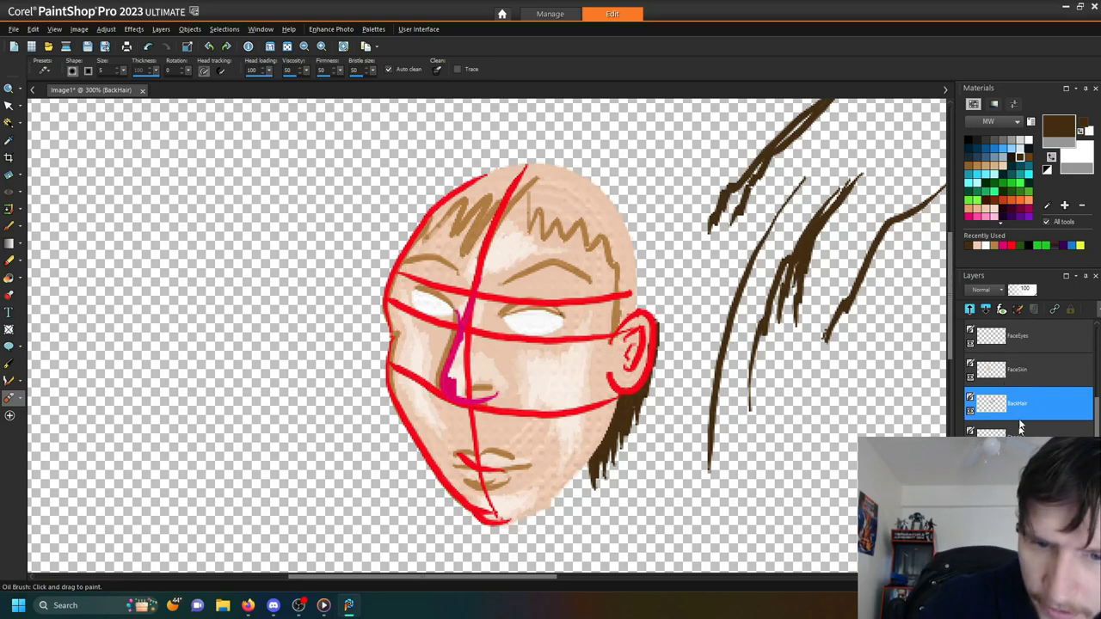
# - Extend the dark brown back hair upward from the ear along the side of the head on the BackHair layer
pyautogui.scroll(1, 1015, 425)
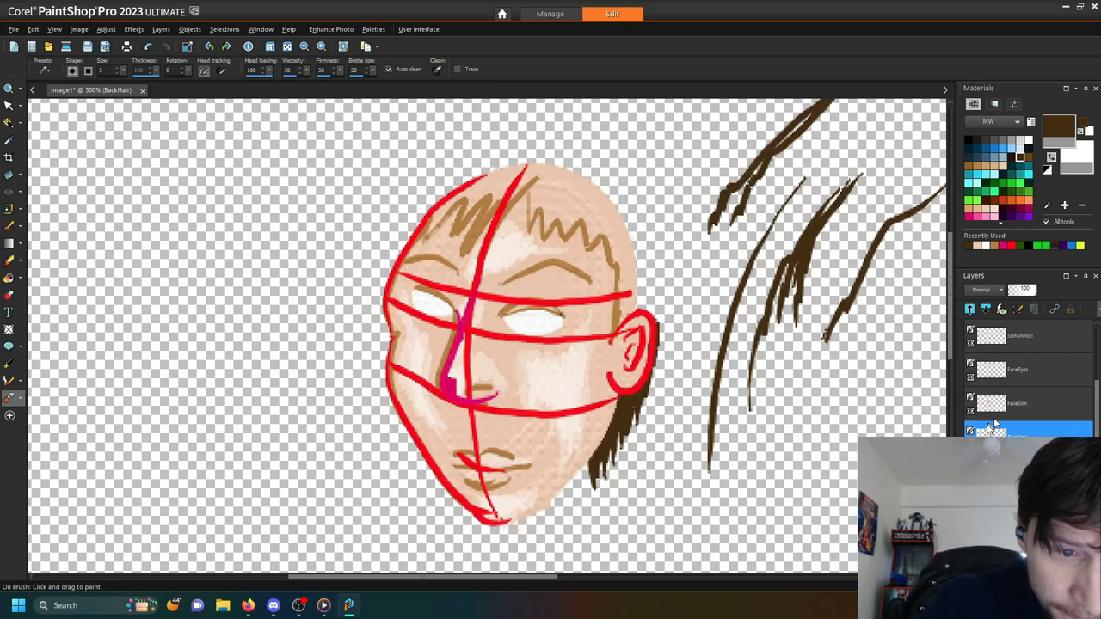
pyautogui.moveTo(647, 306)
pyautogui.mouseDown()
pyautogui.moveTo(641, 267)
pyautogui.moveTo(642, 277)
pyautogui.moveTo(653, 269)
pyautogui.moveTo(642, 254)
pyautogui.moveTo(659, 314)
pyautogui.moveTo(643, 245)
pyautogui.moveTo(658, 267)
pyautogui.moveTo(664, 319)
pyautogui.mouseUp()
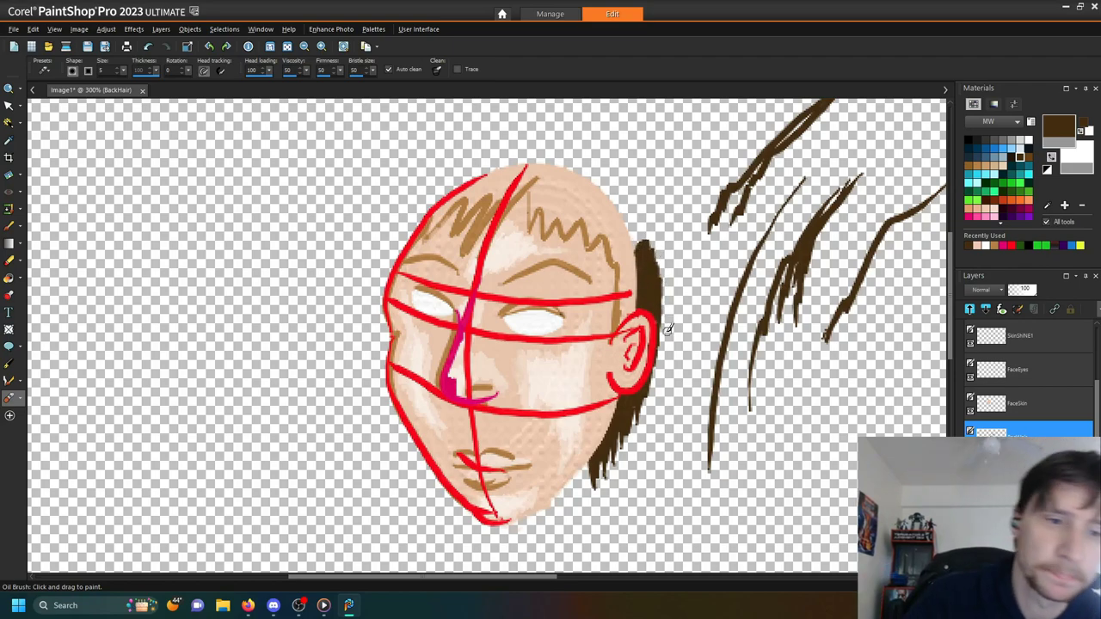
pyautogui.moveTo(643, 271); pyautogui.dragTo(638, 234)
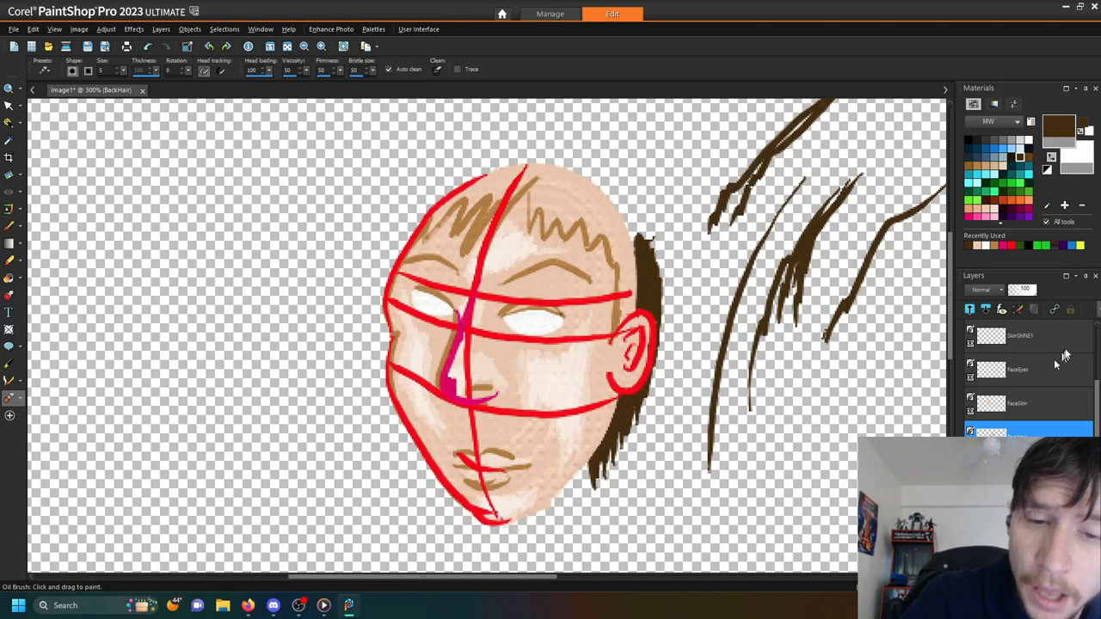
# - Add an art media layer named FRNThair directly above SkinShade
pyautogui.scroll(3, 1097, 328)
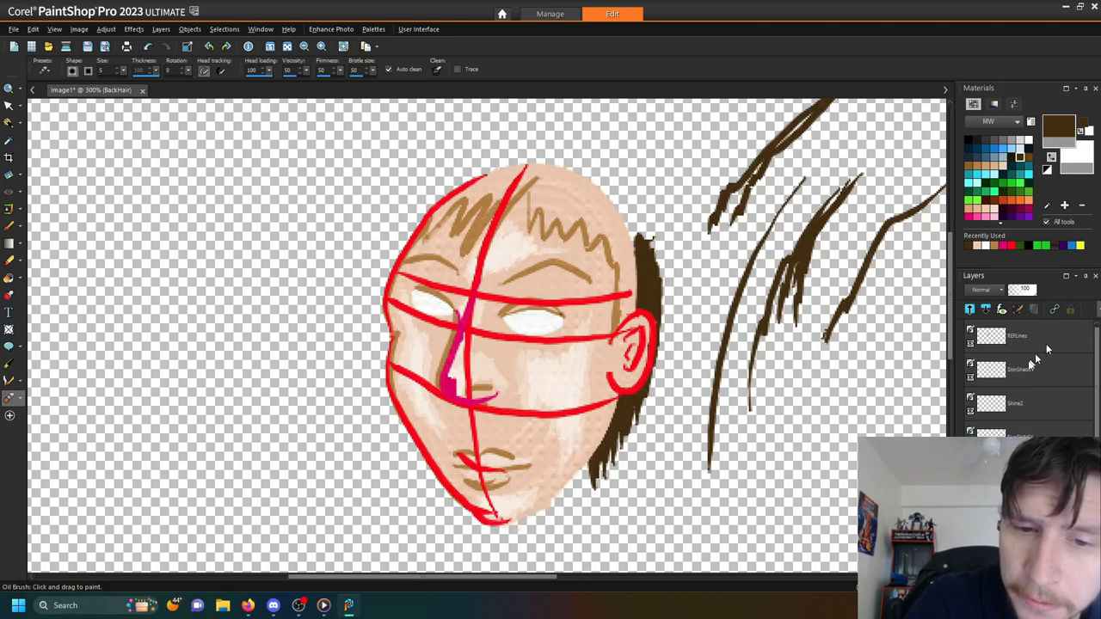
pyautogui.click(1032, 368)
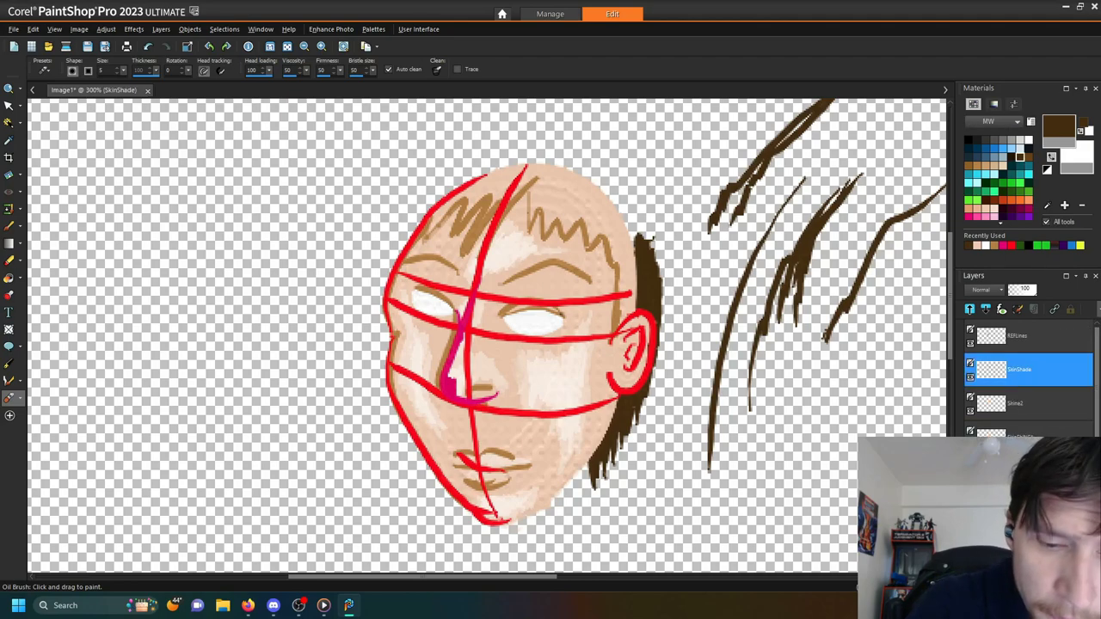
pyautogui.click(482, 361)
pyautogui.write('FRNThair')
pyautogui.press('Return')
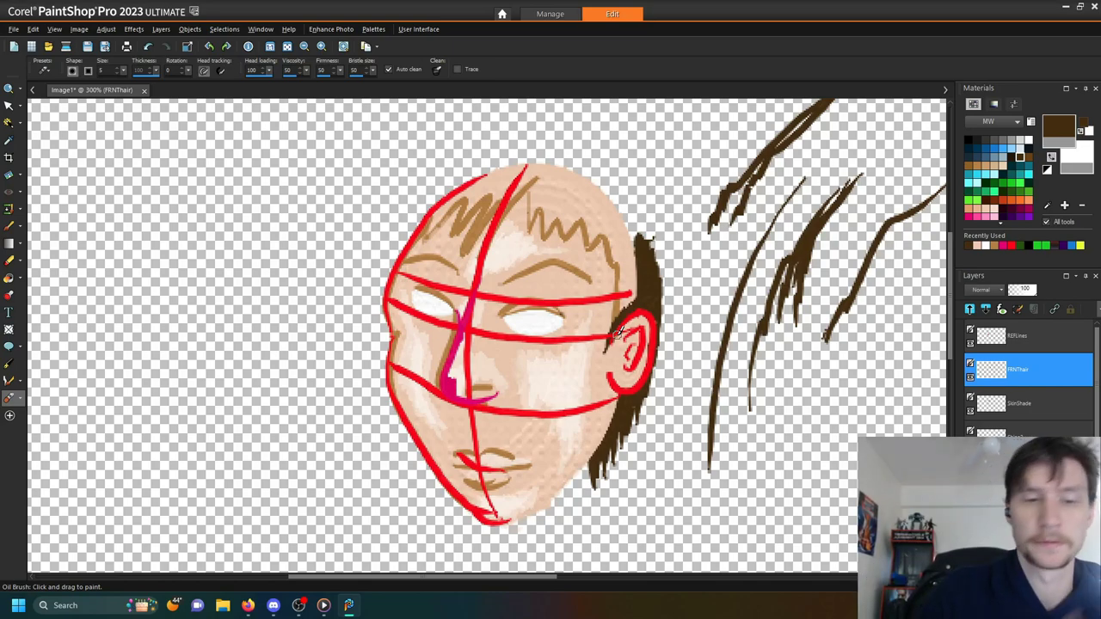
# - Paint the dark brown sideburn in front of the ear and fill the gap to the back hair on FRNThair
pyautogui.moveTo(605, 347)
pyautogui.mouseDown()
pyautogui.moveTo(619, 296)
pyautogui.moveTo(616, 270)
pyautogui.moveTo(608, 316)
pyautogui.moveTo(605, 238)
pyautogui.moveTo(619, 278)
pyautogui.moveTo(600, 208)
pyautogui.mouseUp()
pyautogui.moveTo(612, 275); pyautogui.dragTo(588, 203)
pyautogui.moveTo(609, 277); pyautogui.dragTo(602, 216)
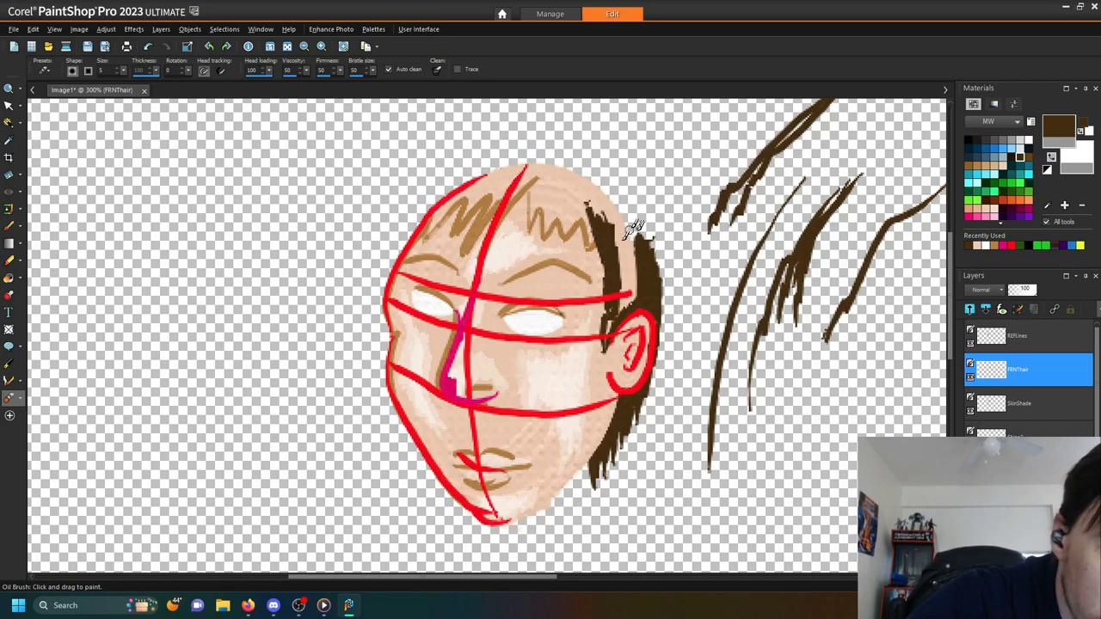
pyautogui.moveTo(607, 336)
pyautogui.mouseDown()
pyautogui.moveTo(640, 249)
pyautogui.moveTo(594, 215)
pyautogui.mouseUp()
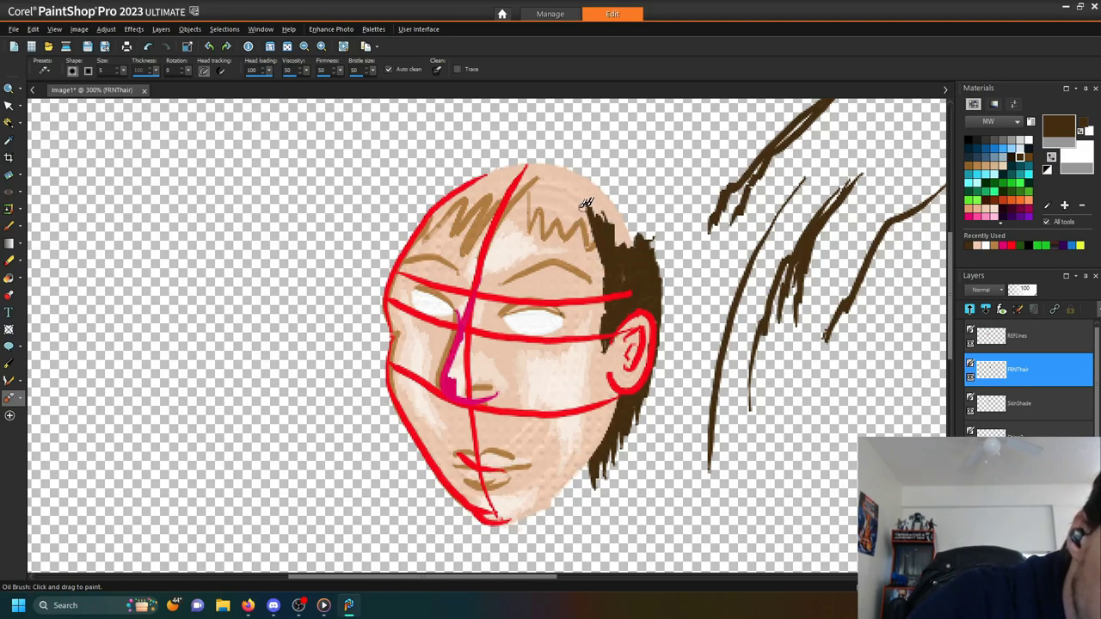
# - Paint a dark brown fringe across the forehead, with strands hanging over the far eye and past the far temple
pyautogui.moveTo(592, 217)
pyautogui.mouseDown()
pyautogui.moveTo(486, 247)
pyautogui.moveTo(468, 232)
pyautogui.moveTo(480, 219)
pyautogui.moveTo(419, 287)
pyautogui.moveTo(413, 331)
pyautogui.mouseUp()
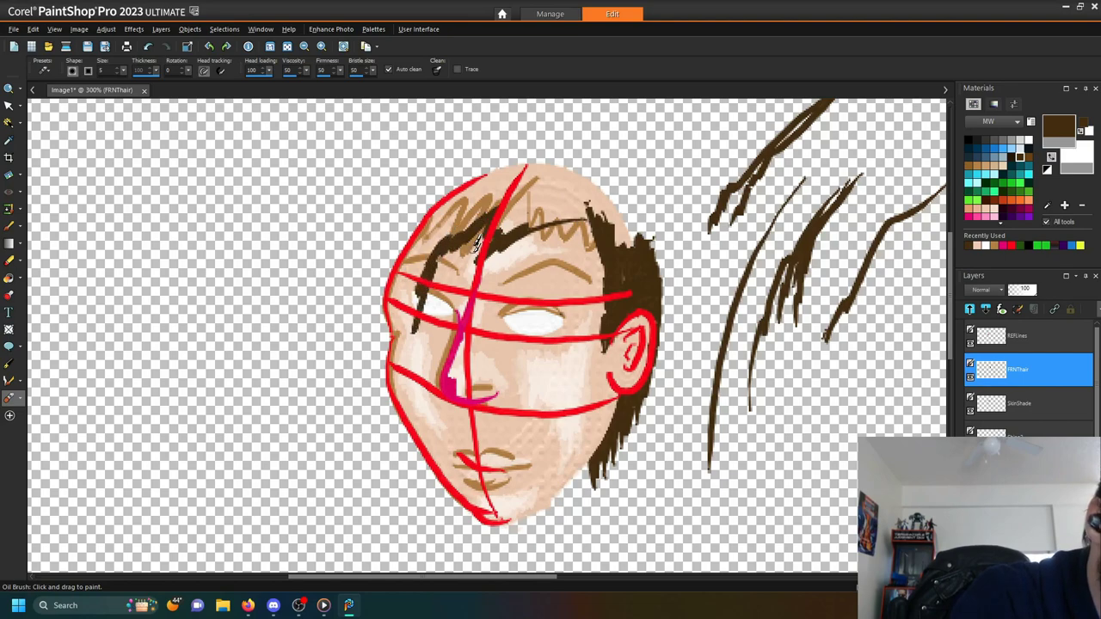
pyautogui.moveTo(496, 222); pyautogui.dragTo(442, 310)
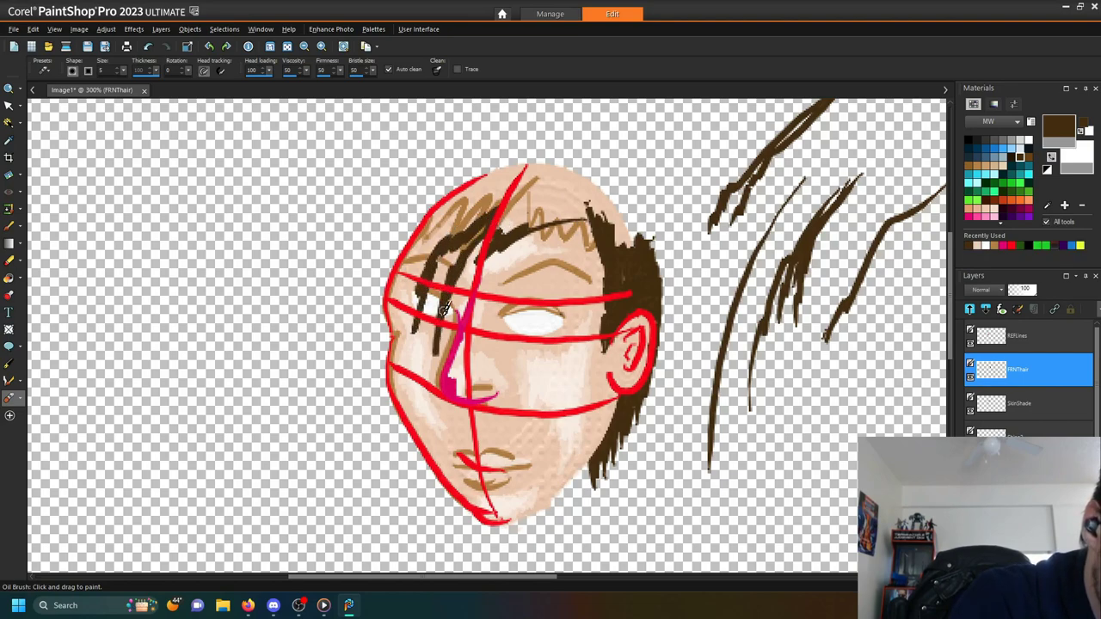
pyautogui.moveTo(483, 182)
pyautogui.mouseDown()
pyautogui.moveTo(440, 240)
pyautogui.moveTo(415, 327)
pyautogui.moveTo(472, 187)
pyautogui.mouseUp()
pyautogui.moveTo(416, 255)
pyautogui.mouseDown()
pyautogui.moveTo(382, 344)
pyautogui.moveTo(396, 234)
pyautogui.moveTo(463, 176)
pyautogui.moveTo(493, 181)
pyautogui.mouseUp()
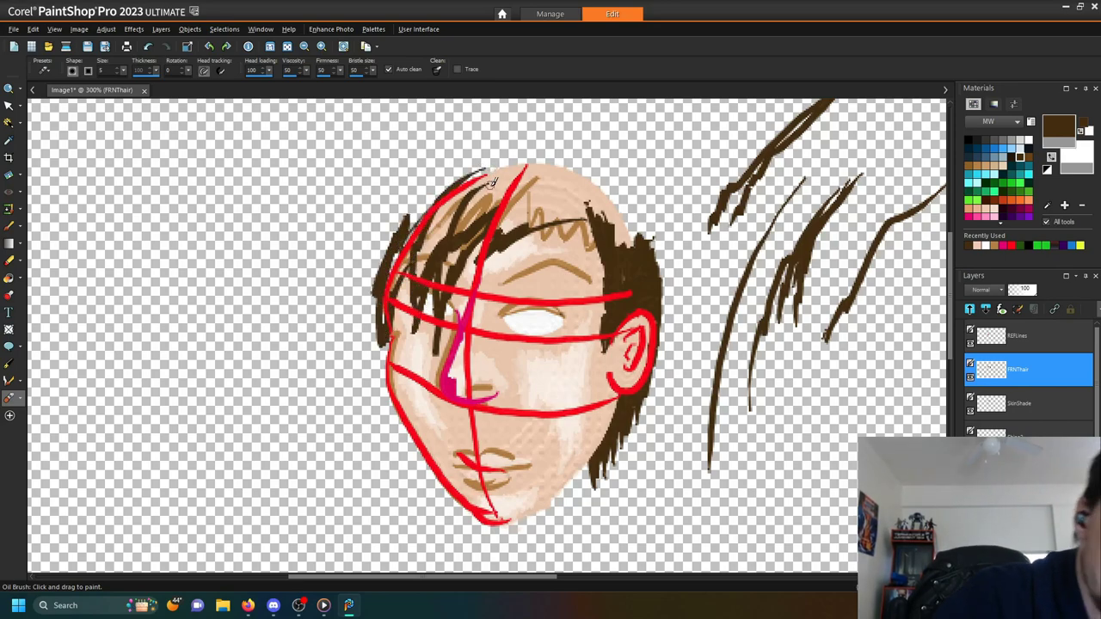
pyautogui.moveTo(365, 293)
pyautogui.mouseDown()
pyautogui.moveTo(364, 256)
pyautogui.moveTo(434, 191)
pyautogui.mouseUp()
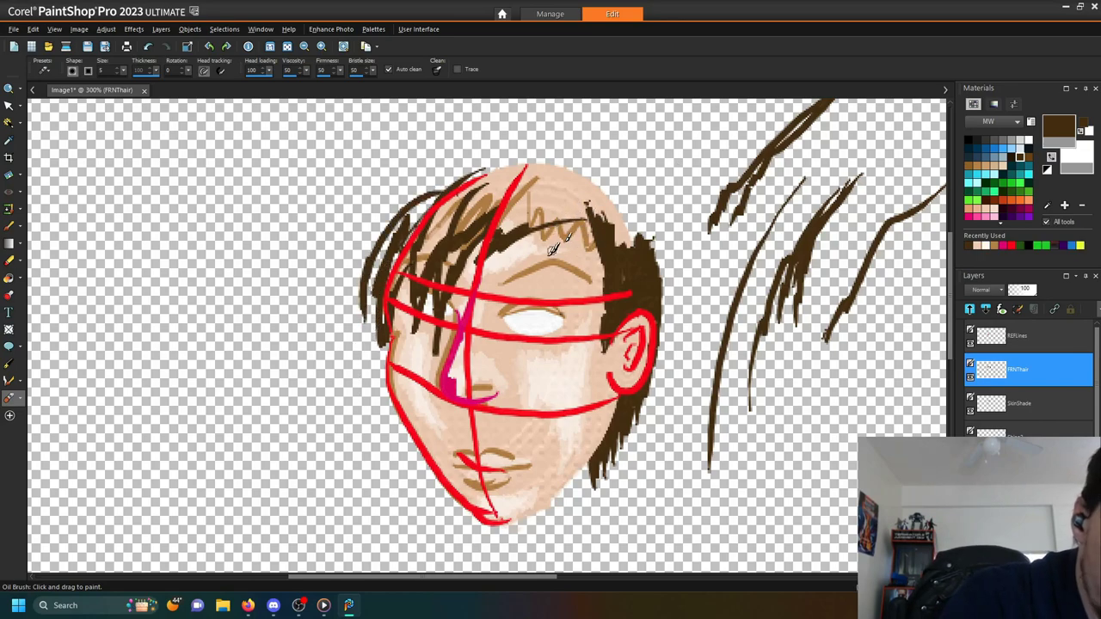
pyautogui.moveTo(535, 248)
pyautogui.mouseDown()
pyautogui.moveTo(593, 211)
pyautogui.moveTo(540, 251)
pyautogui.moveTo(569, 184)
pyautogui.mouseUp()
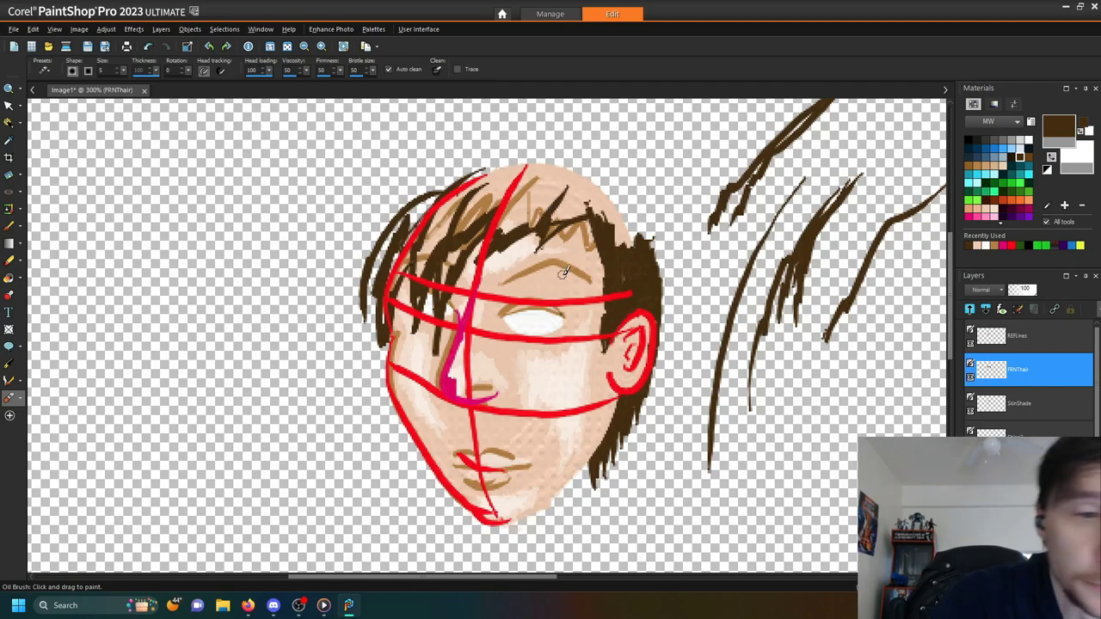
# - Thicken the hair strands at the far temple and outline the crown with a dark brown arc over the head
pyautogui.moveTo(376, 283)
pyautogui.mouseDown()
pyautogui.moveTo(383, 251)
pyautogui.moveTo(373, 281)
pyautogui.mouseUp()
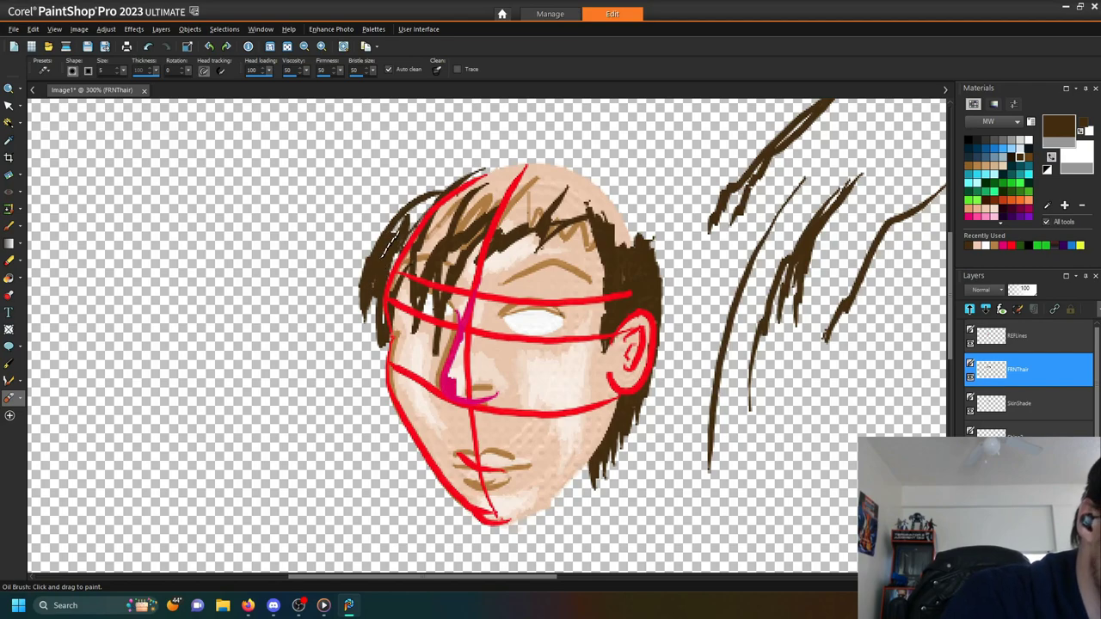
pyautogui.moveTo(418, 195)
pyautogui.mouseDown()
pyautogui.moveTo(365, 273)
pyautogui.moveTo(497, 124)
pyautogui.moveTo(516, 129)
pyautogui.mouseUp()
pyautogui.moveTo(655, 254)
pyautogui.mouseDown()
pyautogui.moveTo(627, 184)
pyautogui.moveTo(515, 123)
pyautogui.moveTo(411, 172)
pyautogui.mouseUp()
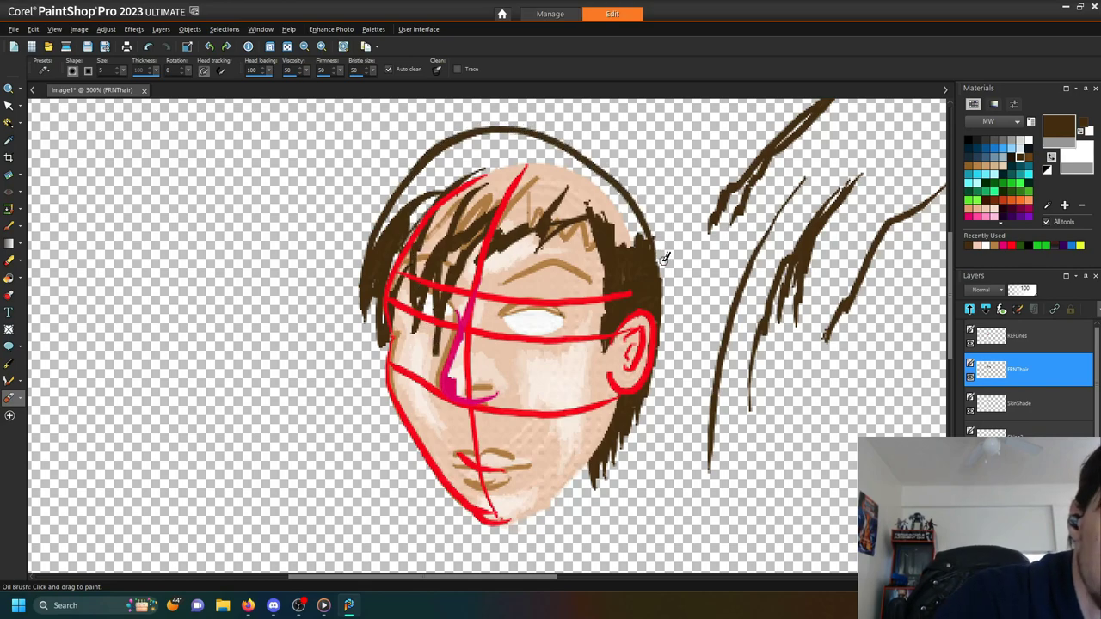
# - Thicken the crown outline in dark brown and fill the hair on the far side of the head, enlarging the brush to 15
pyautogui.moveTo(655, 272)
pyautogui.mouseDown()
pyautogui.moveTo(647, 193)
pyautogui.moveTo(614, 159)
pyautogui.moveTo(566, 133)
pyautogui.moveTo(502, 127)
pyautogui.moveTo(459, 158)
pyautogui.mouseUp()
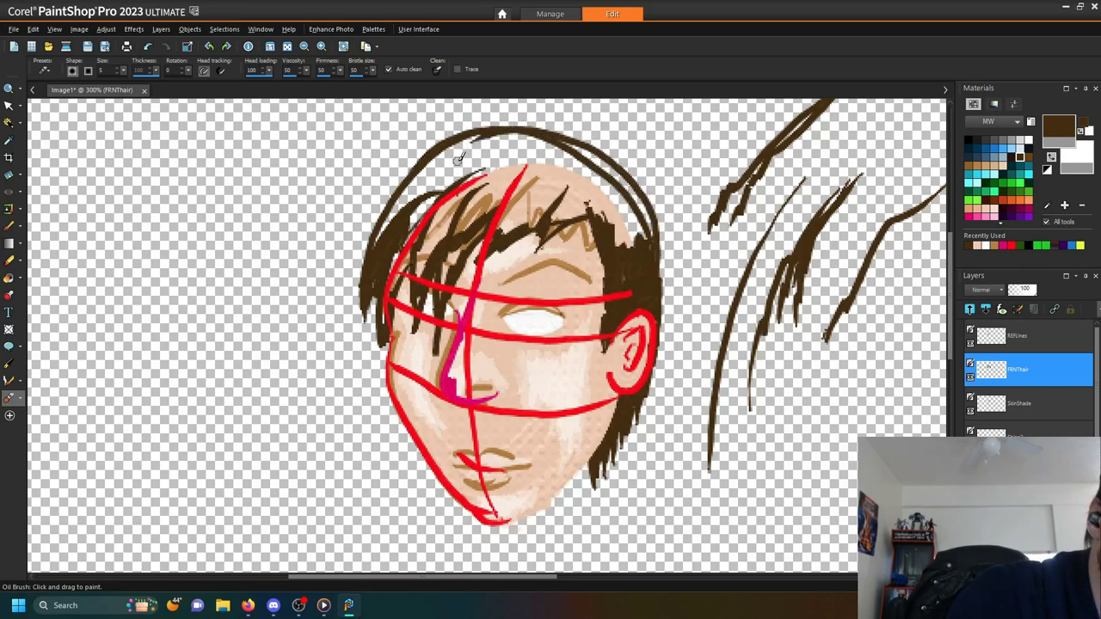
pyautogui.moveTo(371, 247)
pyautogui.mouseDown()
pyautogui.moveTo(403, 193)
pyautogui.moveTo(449, 150)
pyautogui.mouseUp()
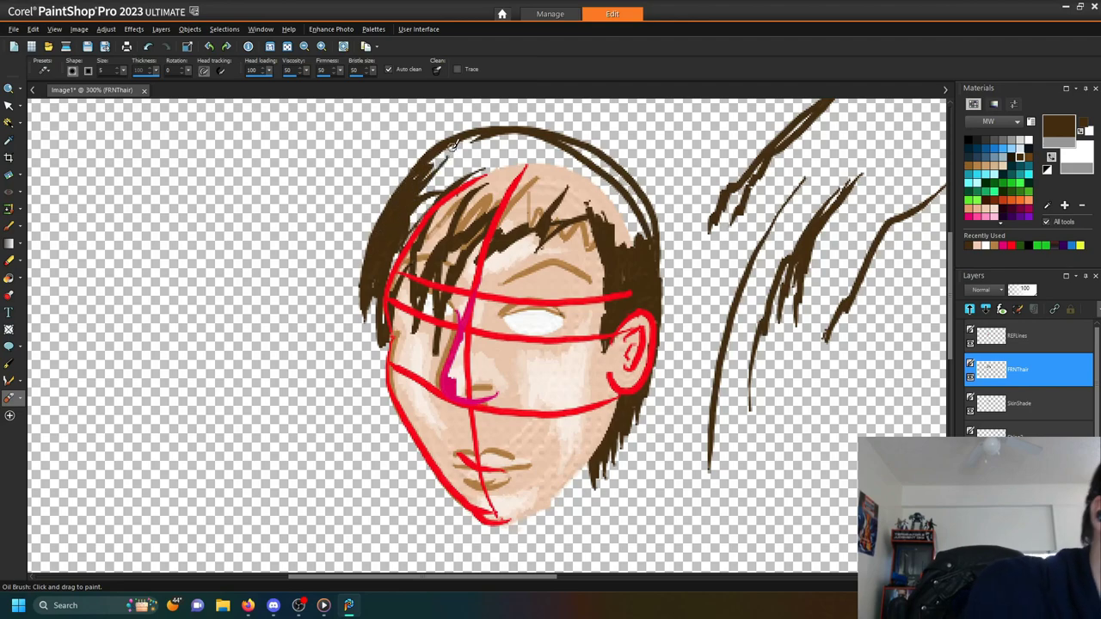
pyautogui.doubleClick(110, 66)
pyautogui.write('15')
pyautogui.moveTo(388, 235); pyautogui.dragTo(485, 140)
pyautogui.moveTo(408, 202)
pyautogui.mouseDown()
pyautogui.moveTo(431, 164)
pyautogui.moveTo(514, 133)
pyautogui.mouseUp()
pyautogui.moveTo(421, 284); pyautogui.dragTo(476, 178)
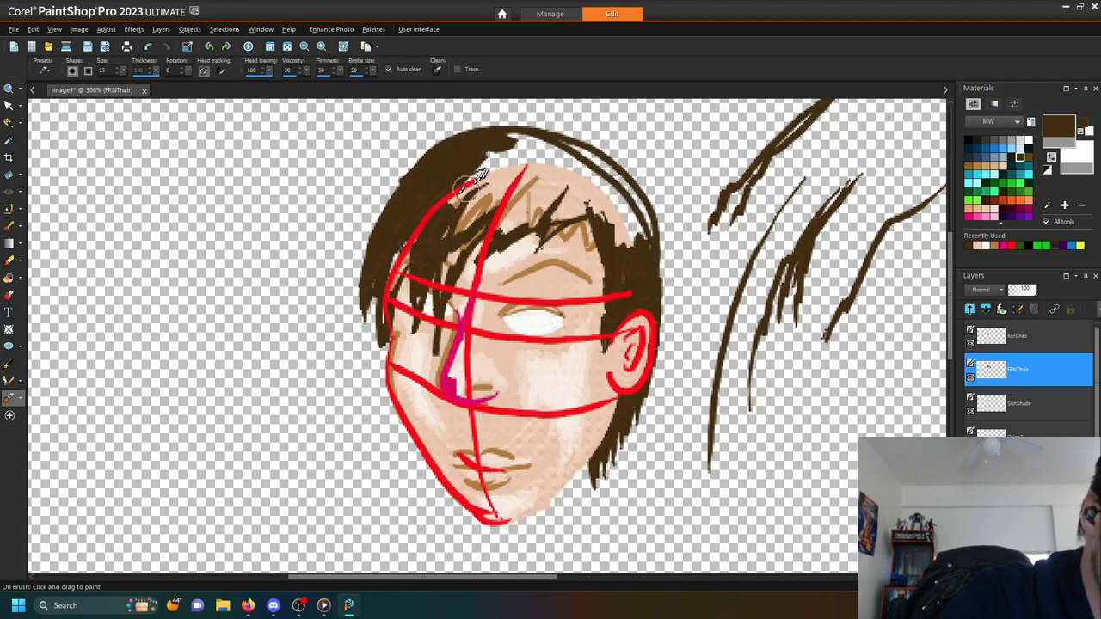
# - Fill the rest of the crown with dark brown, from the parted fringe across to the hair above the ear
pyautogui.moveTo(436, 215); pyautogui.dragTo(499, 169)
pyautogui.moveTo(430, 248); pyautogui.dragTo(520, 165)
pyautogui.moveTo(438, 309); pyautogui.dragTo(507, 207)
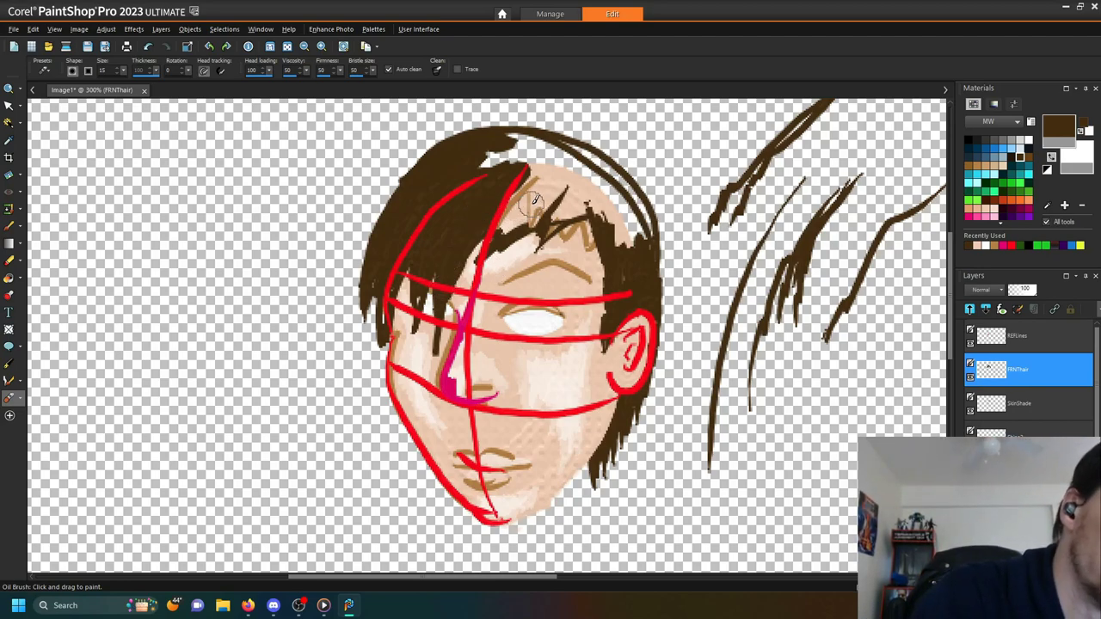
pyautogui.moveTo(494, 253)
pyautogui.mouseDown()
pyautogui.moveTo(545, 189)
pyautogui.moveTo(501, 225)
pyautogui.moveTo(522, 201)
pyautogui.moveTo(497, 202)
pyautogui.moveTo(507, 183)
pyautogui.moveTo(558, 149)
pyautogui.moveTo(465, 166)
pyautogui.moveTo(515, 145)
pyautogui.moveTo(507, 177)
pyautogui.moveTo(524, 182)
pyautogui.moveTo(567, 163)
pyautogui.moveTo(530, 138)
pyautogui.mouseUp()
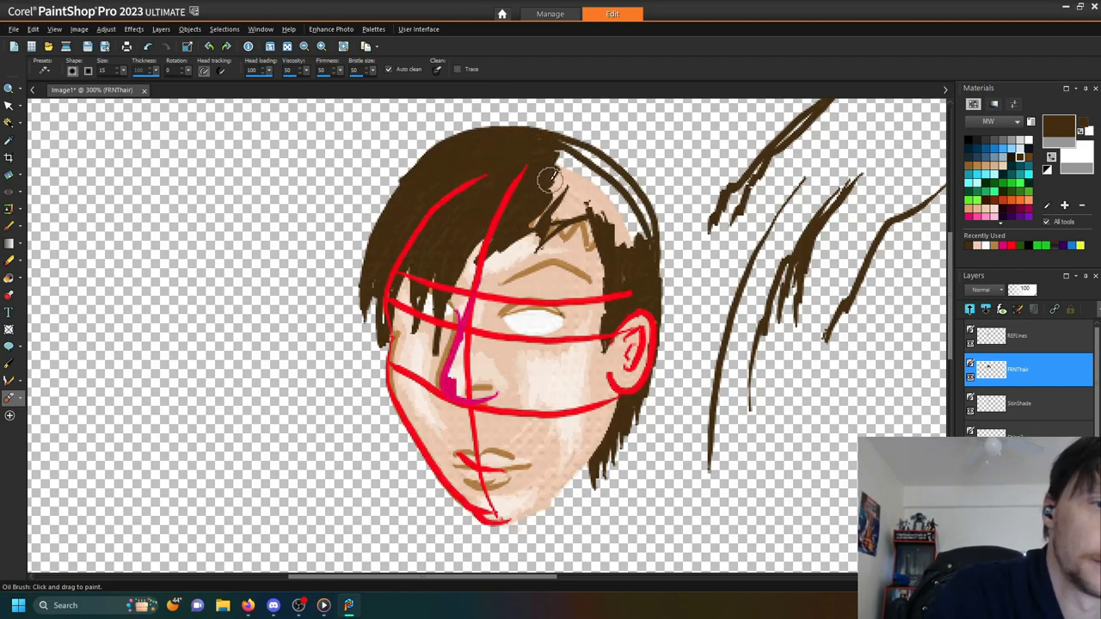
pyautogui.moveTo(615, 206)
pyautogui.mouseDown()
pyautogui.moveTo(639, 245)
pyautogui.moveTo(630, 209)
pyautogui.moveTo(646, 237)
pyautogui.moveTo(645, 274)
pyautogui.moveTo(644, 220)
pyautogui.moveTo(628, 191)
pyautogui.moveTo(546, 142)
pyautogui.moveTo(628, 220)
pyautogui.moveTo(573, 175)
pyautogui.moveTo(601, 194)
pyautogui.moveTo(604, 175)
pyautogui.moveTo(619, 167)
pyautogui.moveTo(550, 209)
pyautogui.moveTo(542, 238)
pyautogui.moveTo(606, 181)
pyautogui.moveTo(525, 226)
pyautogui.moveTo(561, 177)
pyautogui.moveTo(594, 208)
pyautogui.moveTo(562, 214)
pyautogui.moveTo(608, 196)
pyautogui.moveTo(571, 198)
pyautogui.moveTo(596, 199)
pyautogui.mouseUp()
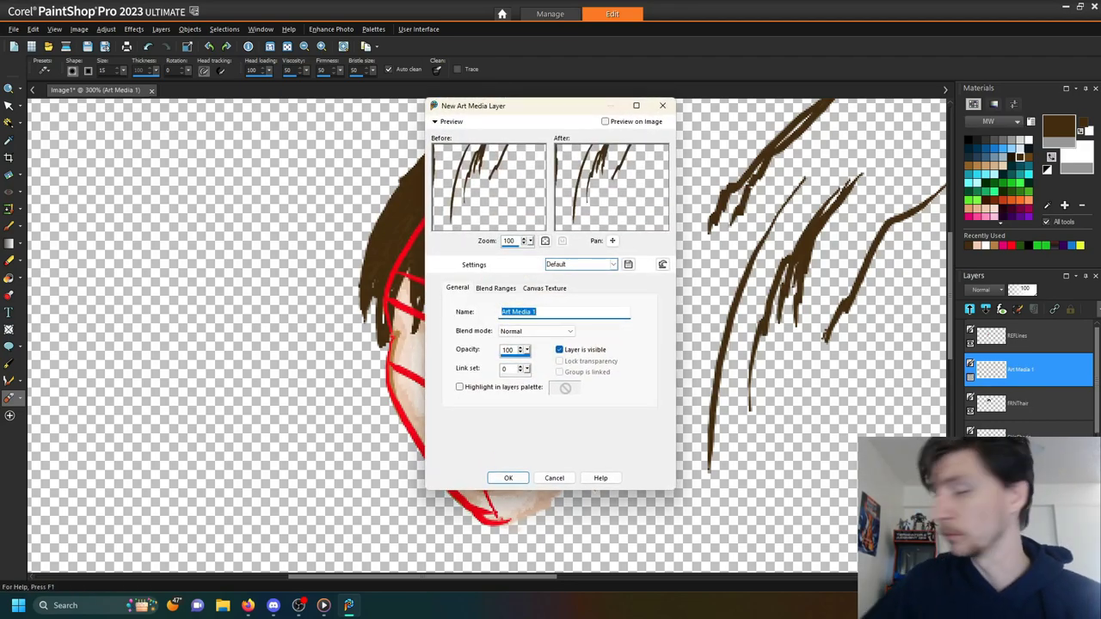
# - Add an art media layer named HairSHINE2 above FRNThair and set the brush to white at size 5
pyautogui.write('HairSHINE2')
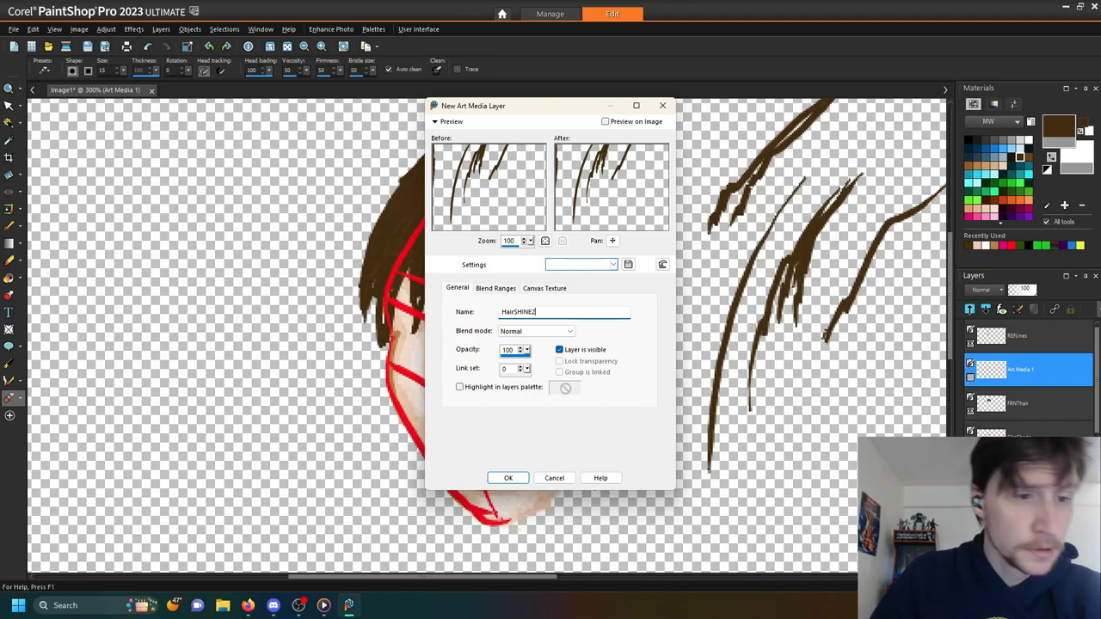
pyautogui.press('Return')
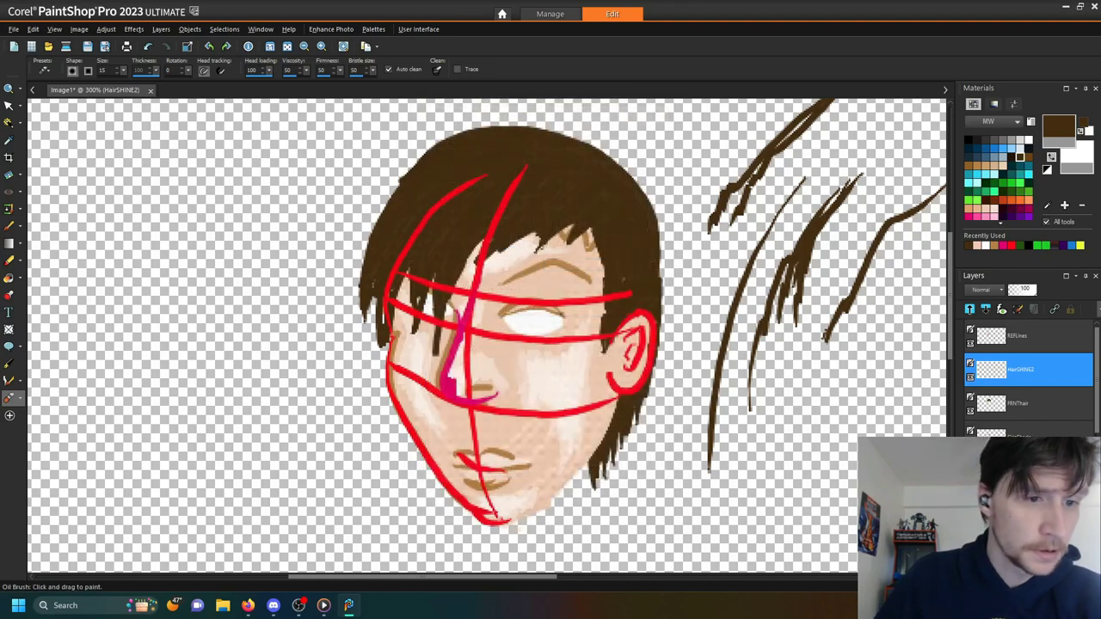
pyautogui.click(1027, 139)
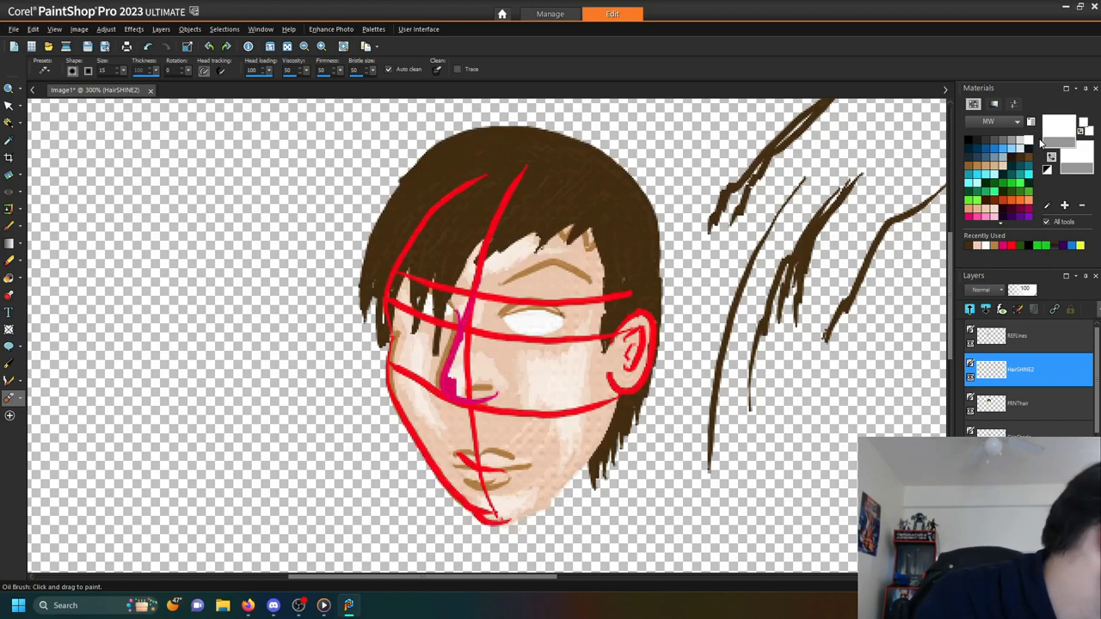
pyautogui.doubleClick(112, 67)
pyautogui.write('8')
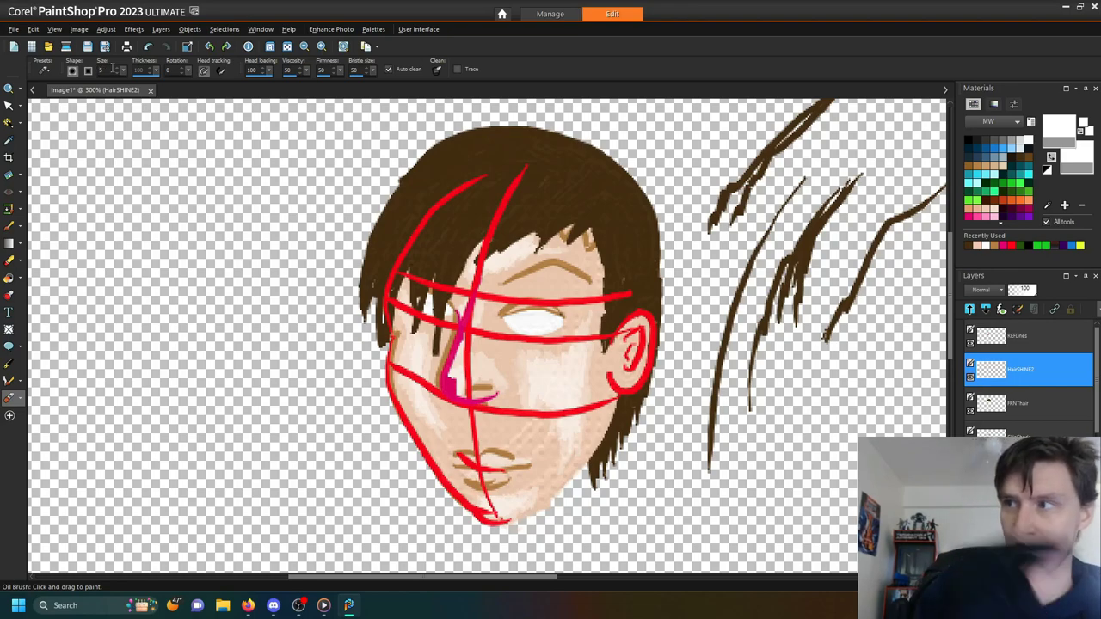
# - Try painting six short white highlight strands on HairSHINE2, sweeping upward from the fringe toward the crown
pyautogui.moveTo(418, 254)
pyautogui.mouseDown()
pyautogui.moveTo(452, 203)
pyautogui.moveTo(529, 163)
pyautogui.mouseUp()
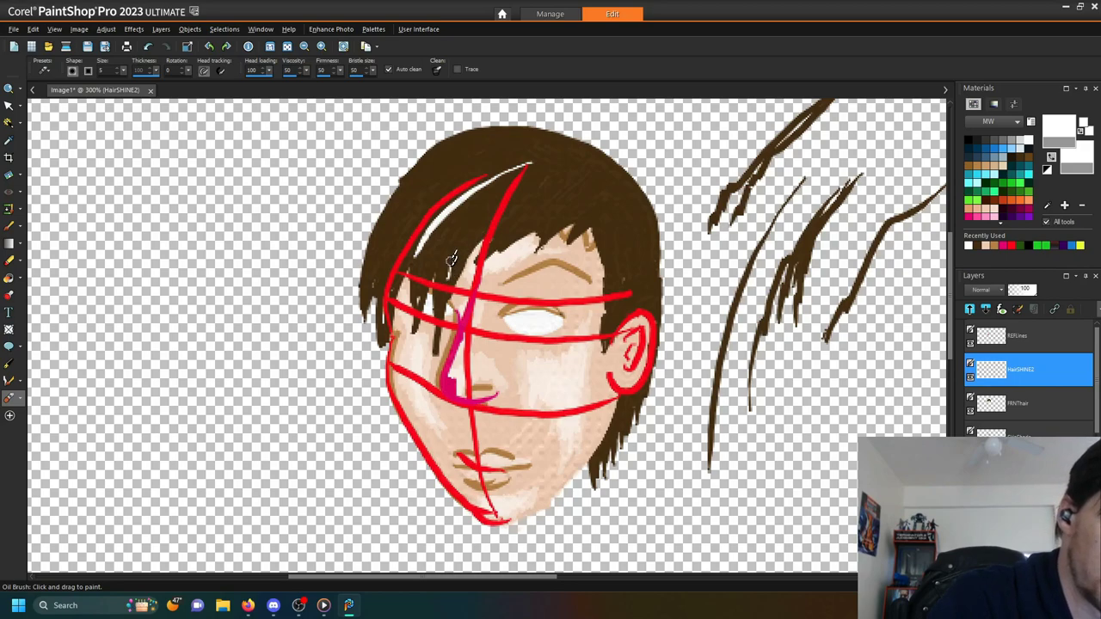
pyautogui.moveTo(452, 259); pyautogui.dragTo(526, 169)
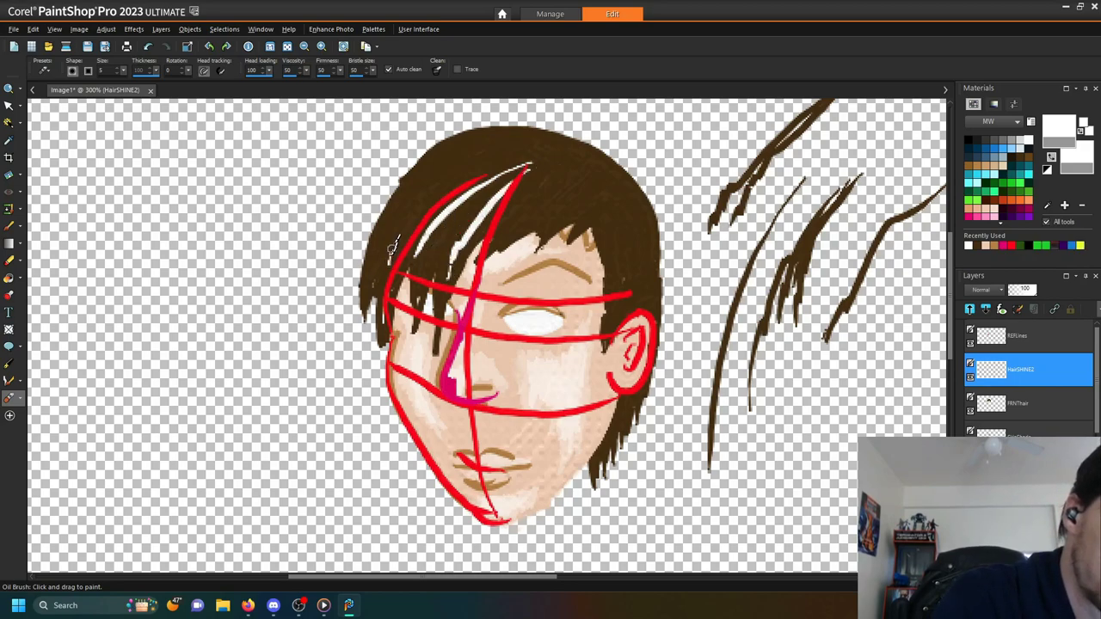
pyautogui.moveTo(393, 247); pyautogui.dragTo(448, 176)
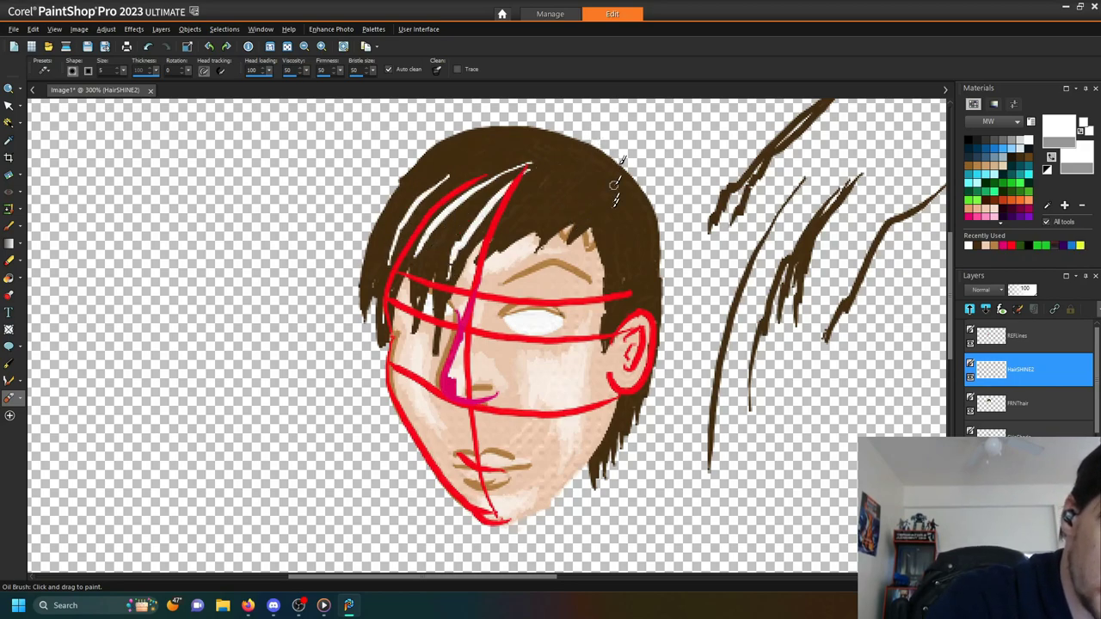
pyautogui.moveTo(585, 217); pyautogui.dragTo(635, 198)
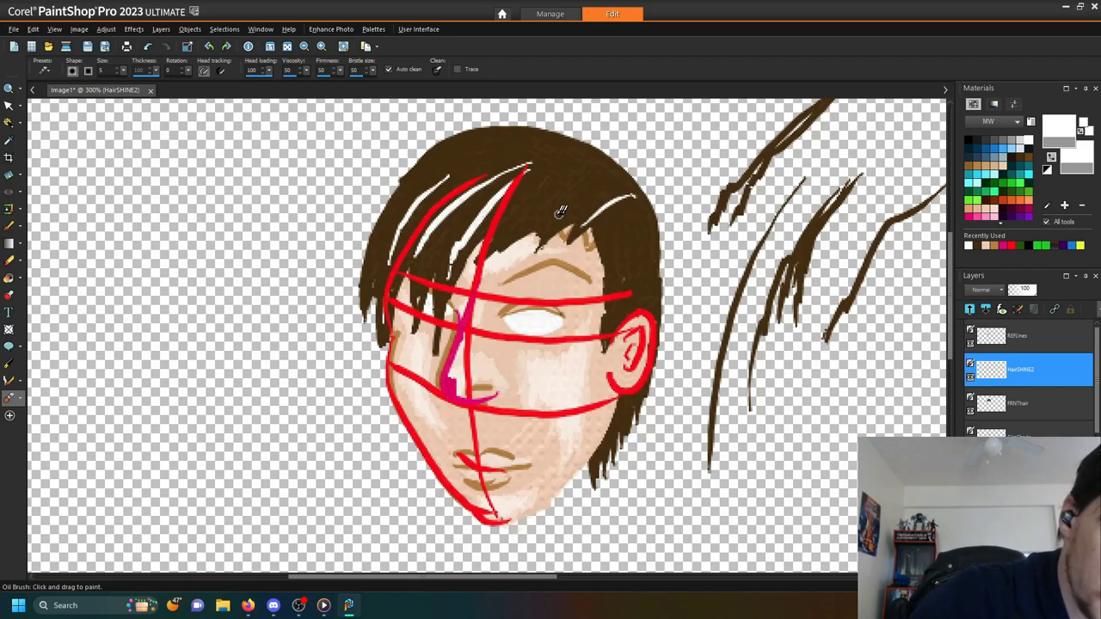
pyautogui.moveTo(541, 227); pyautogui.dragTo(570, 181)
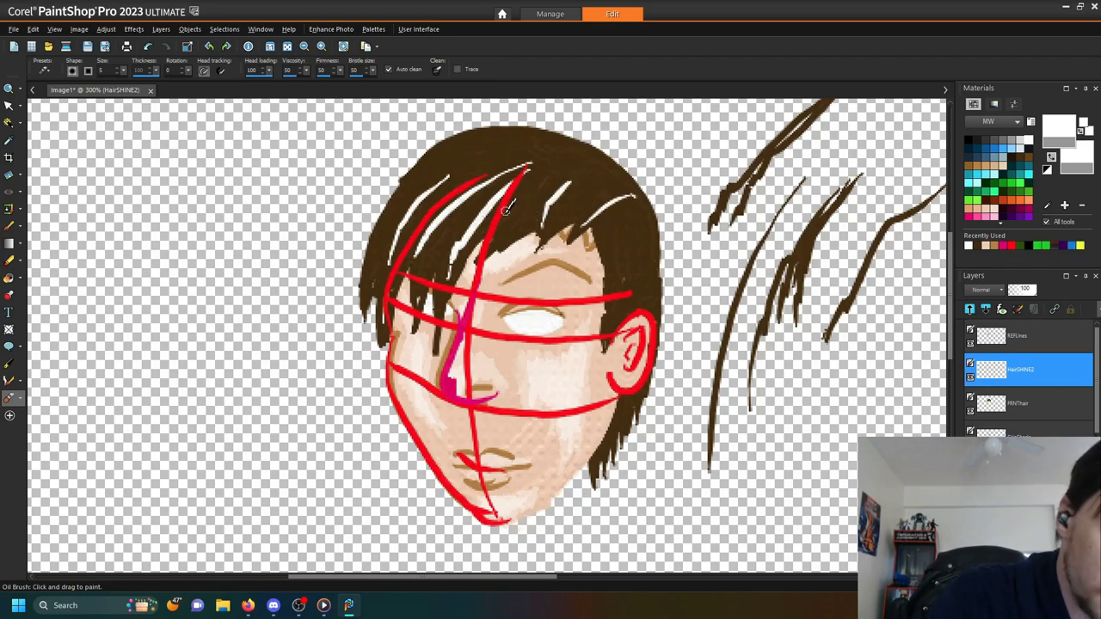
pyautogui.moveTo(509, 206); pyautogui.dragTo(550, 168)
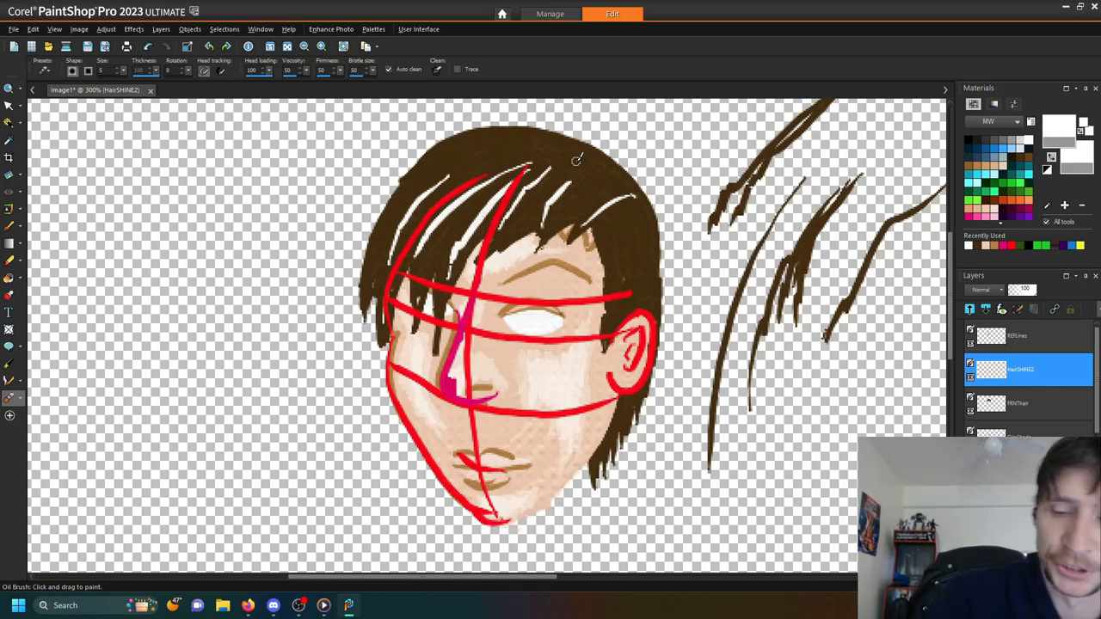
# - Undo the six white highlight strokes on the hair
pyautogui.moveTo(577, 159)
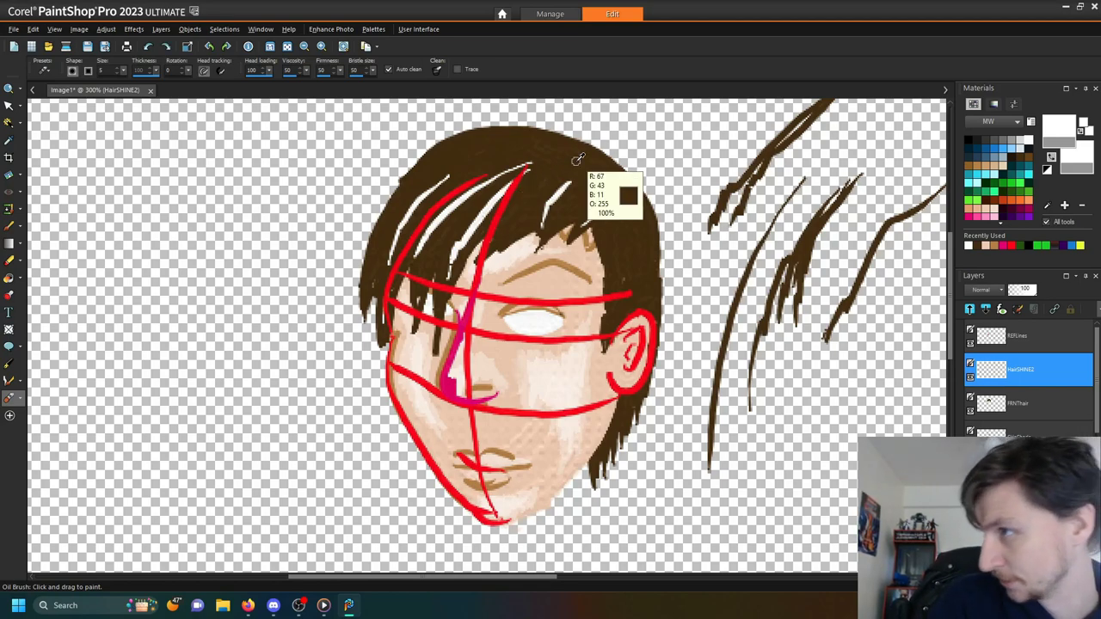
pyautogui.hotkey('ctrl', 'z')
pyautogui.hotkey('ctrl', 'z')
pyautogui.hotkey('ctrl', 'z')
pyautogui.hotkey('ctrl', 'z')
pyautogui.hotkey('ctrl', 'z')
pyautogui.hotkey('ctrl', 'z')
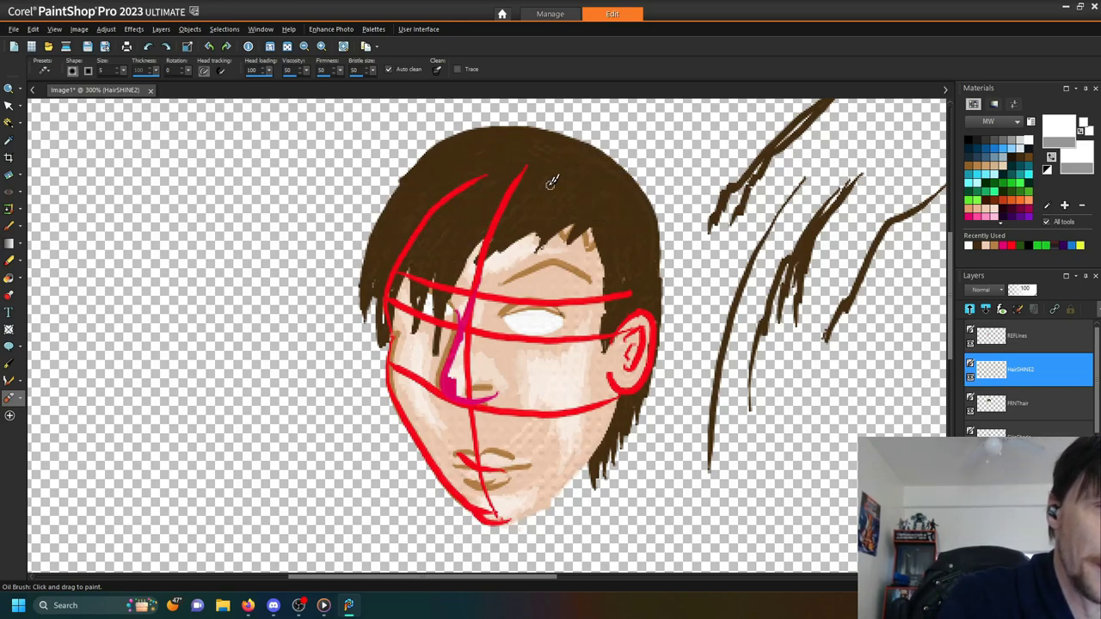
# - Paint thin white highlight lines on HairSHINE2: two long arcs through the far fringe, two down the near temple and one above the forehead
pyautogui.moveTo(586, 161); pyautogui.dragTo(438, 268)
pyautogui.moveTo(482, 176); pyautogui.dragTo(430, 225)
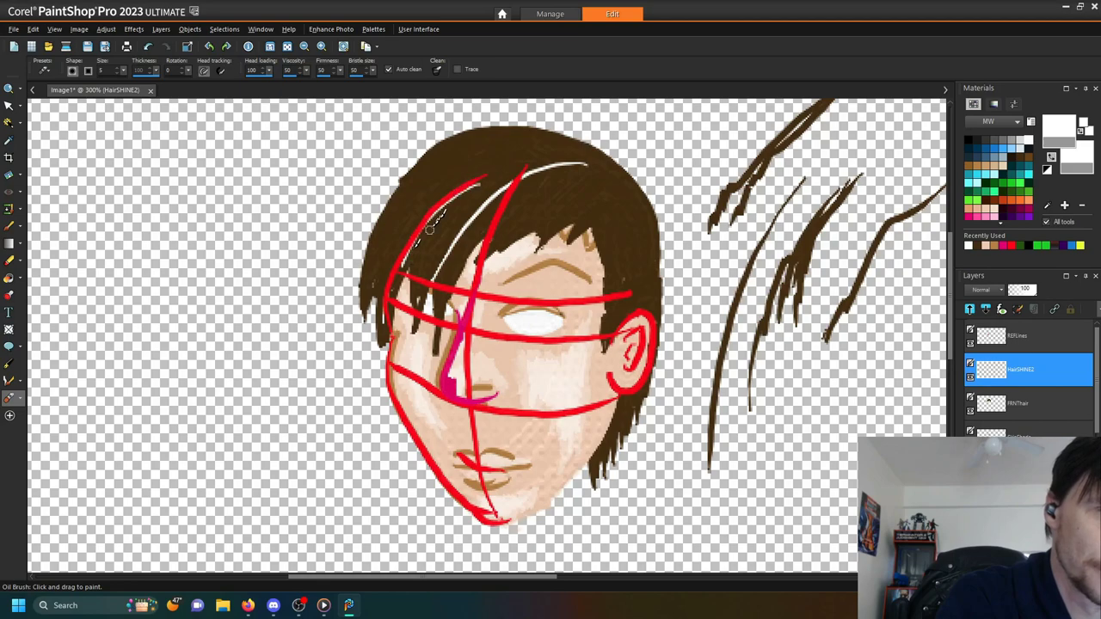
pyautogui.moveTo(604, 227); pyautogui.dragTo(615, 297)
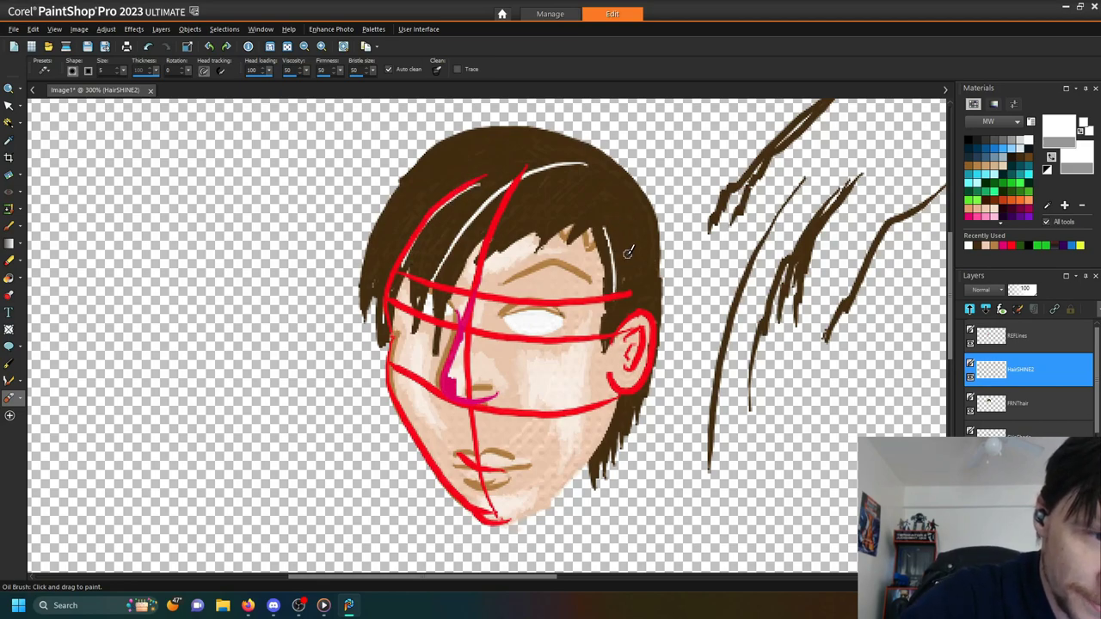
pyautogui.moveTo(629, 236); pyautogui.dragTo(637, 296)
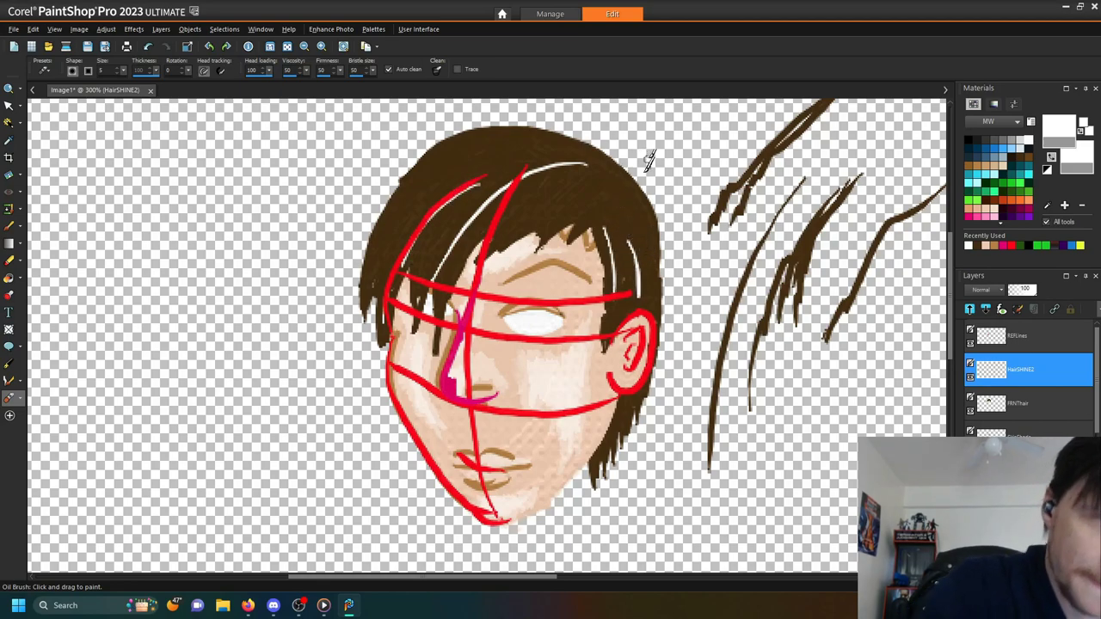
pyautogui.moveTo(624, 201); pyautogui.dragTo(582, 228)
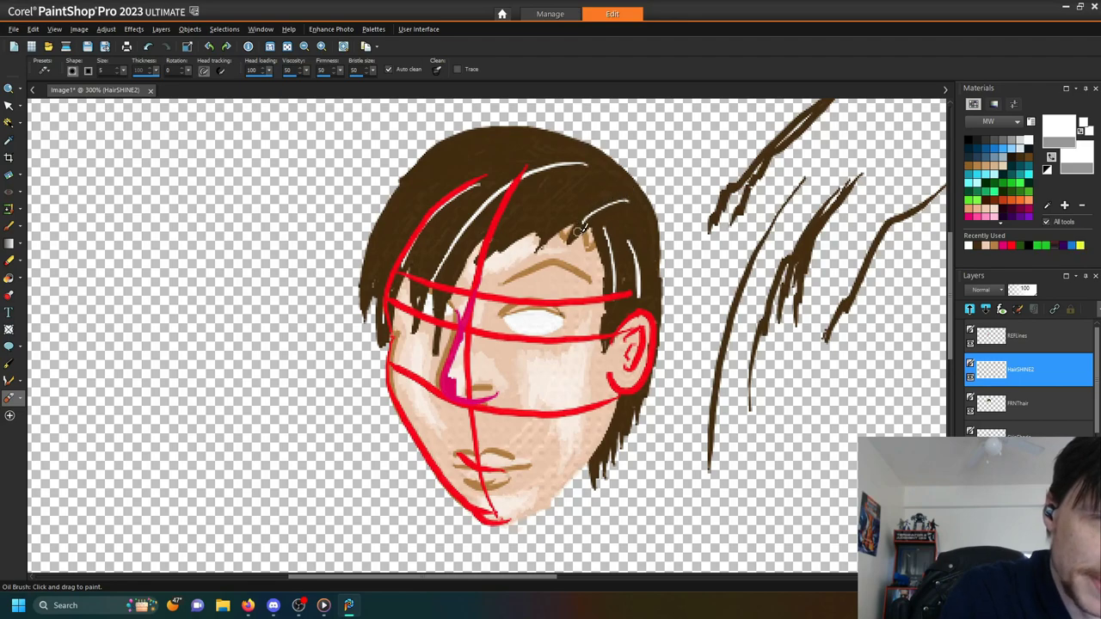
pyautogui.click(981, 289)
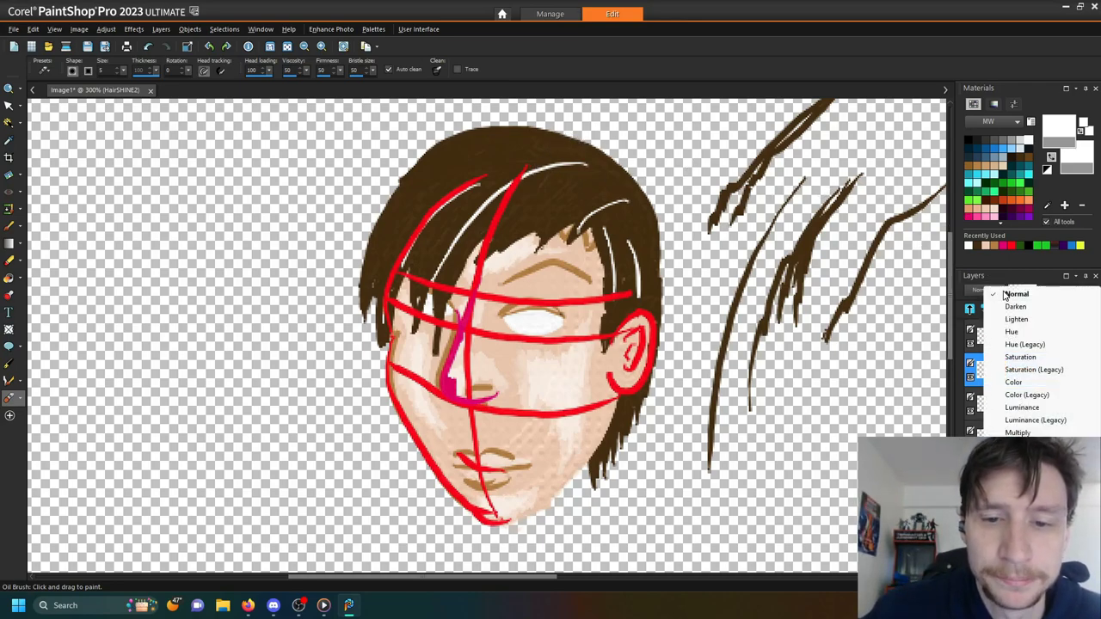
pyautogui.click(732, 11)
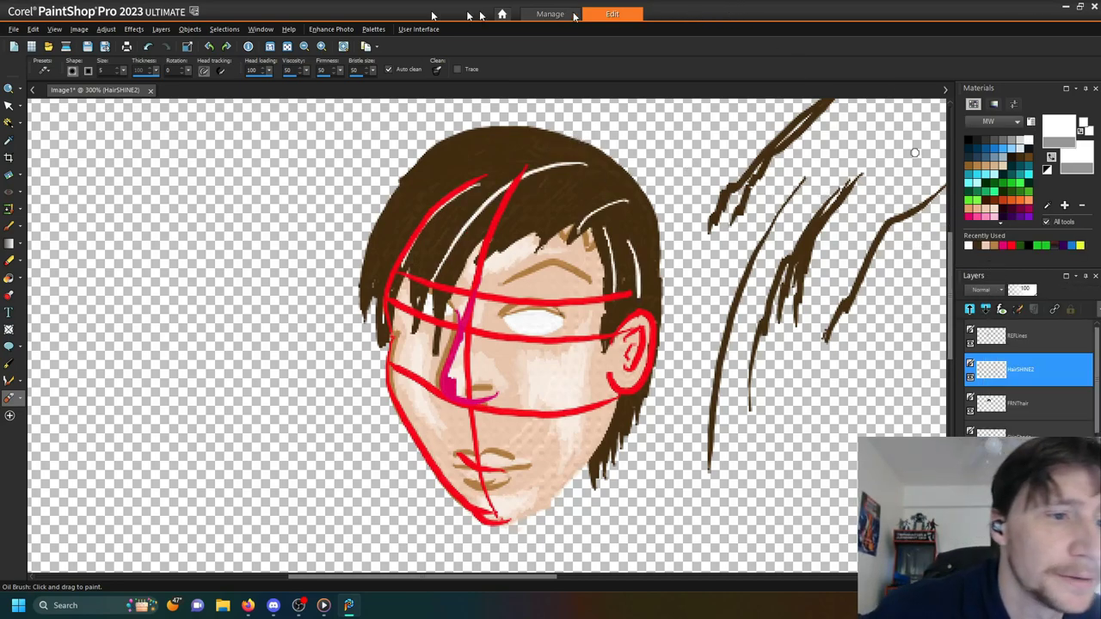
# - Smear the long fringe highlight and the front temple highlight along the hair direction with the Smear tool
pyautogui.click(325, 50)
pyautogui.click(325, 50)
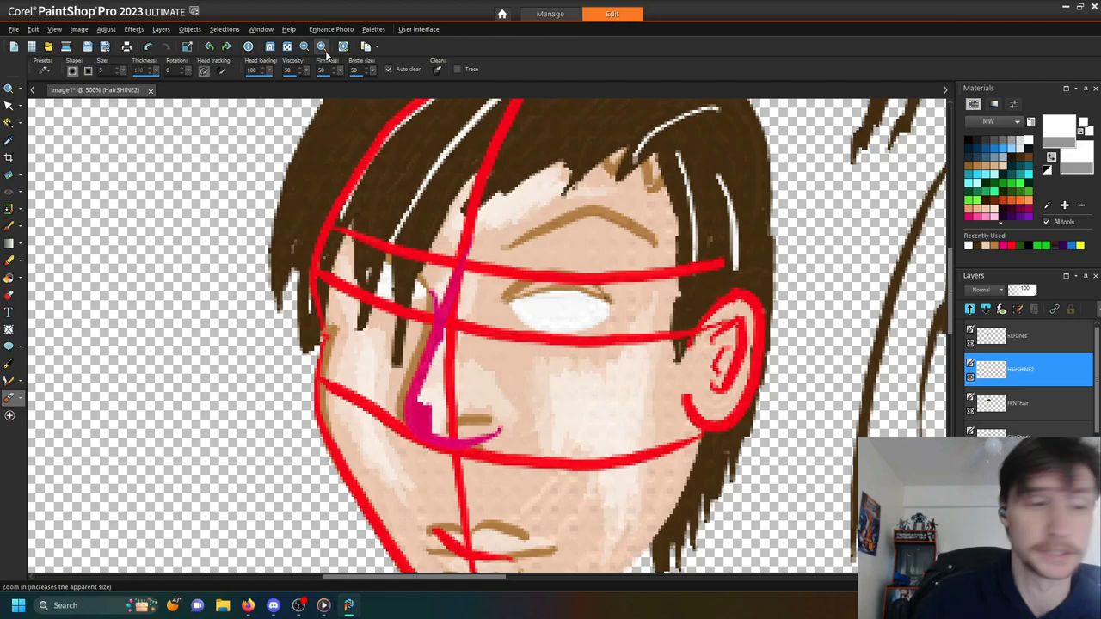
pyautogui.click(19, 398)
pyautogui.click(69, 514)
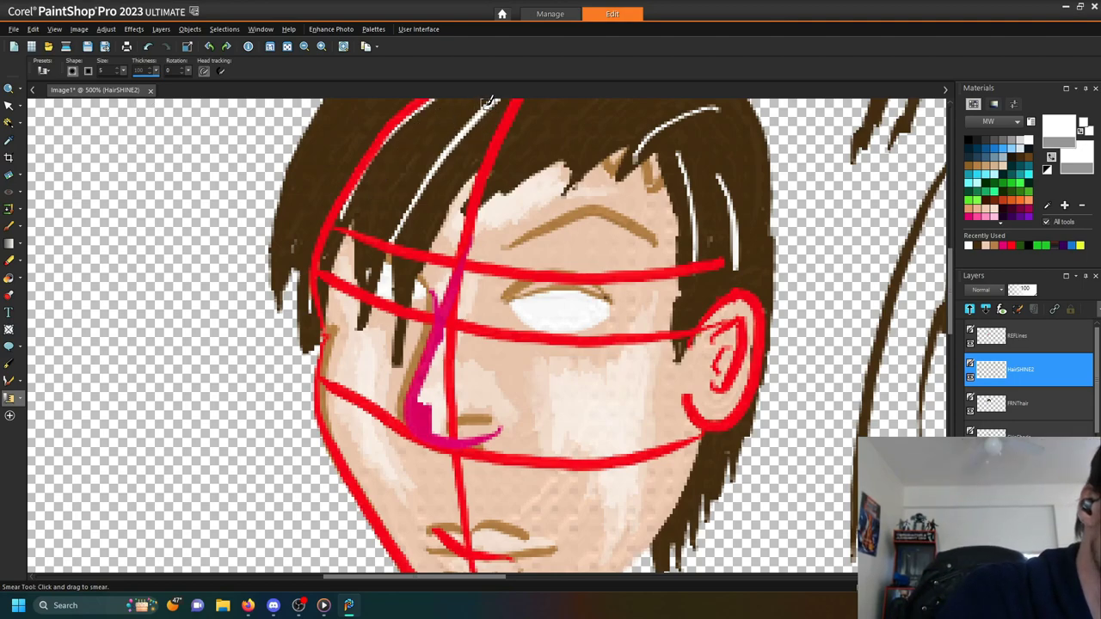
pyautogui.moveTo(463, 120)
pyautogui.mouseDown()
pyautogui.moveTo(376, 242)
pyautogui.moveTo(368, 291)
pyautogui.mouseUp()
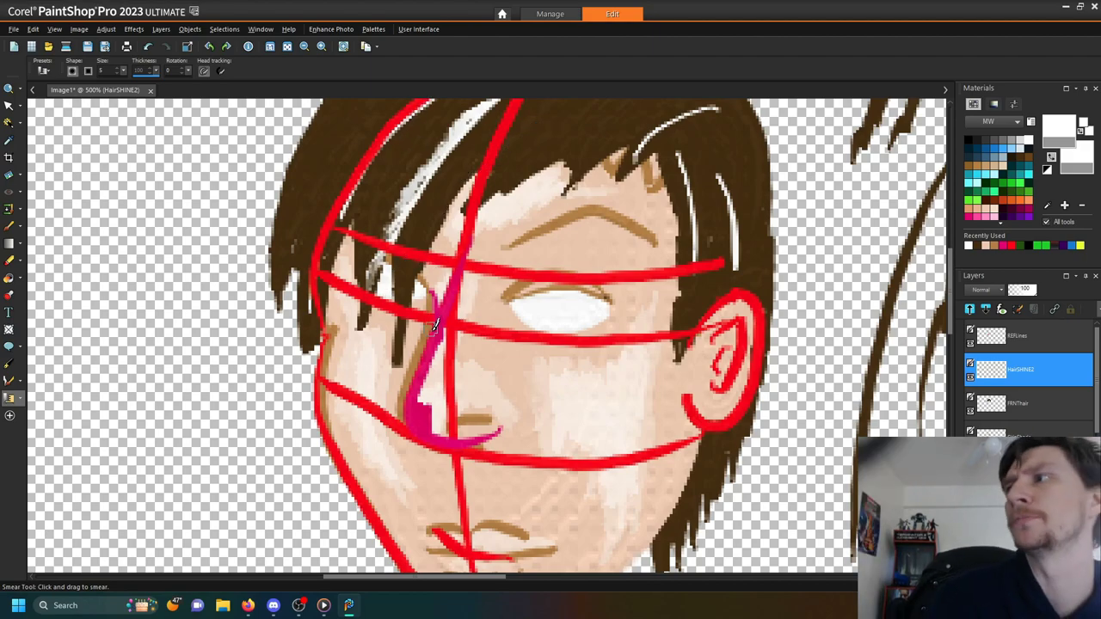
pyautogui.scroll(3, 950, 305)
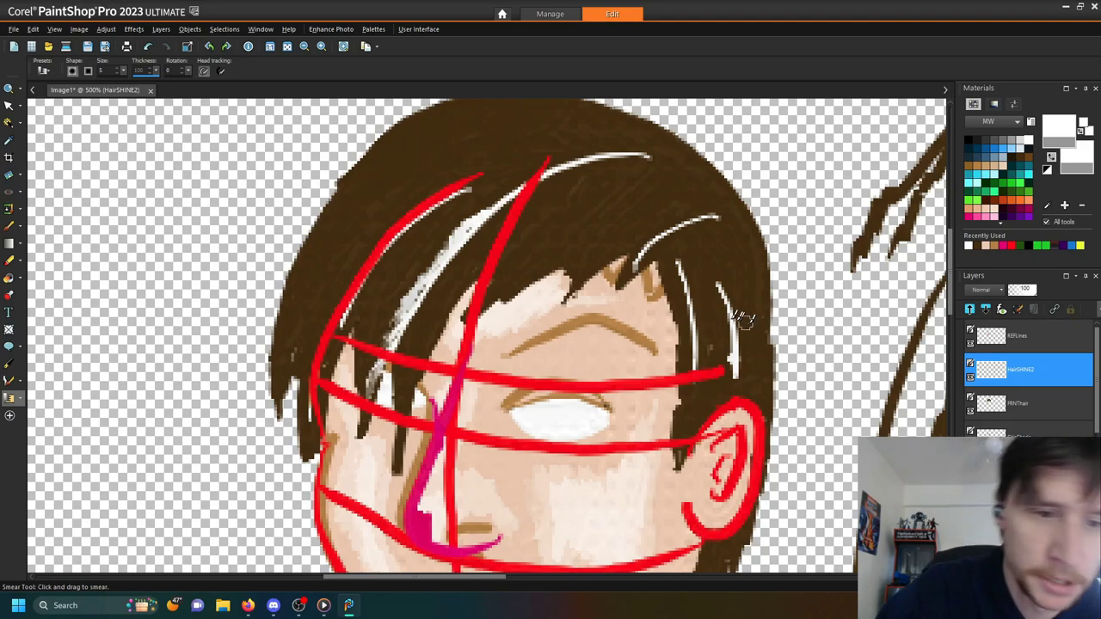
pyautogui.moveTo(680, 270); pyautogui.dragTo(690, 378)
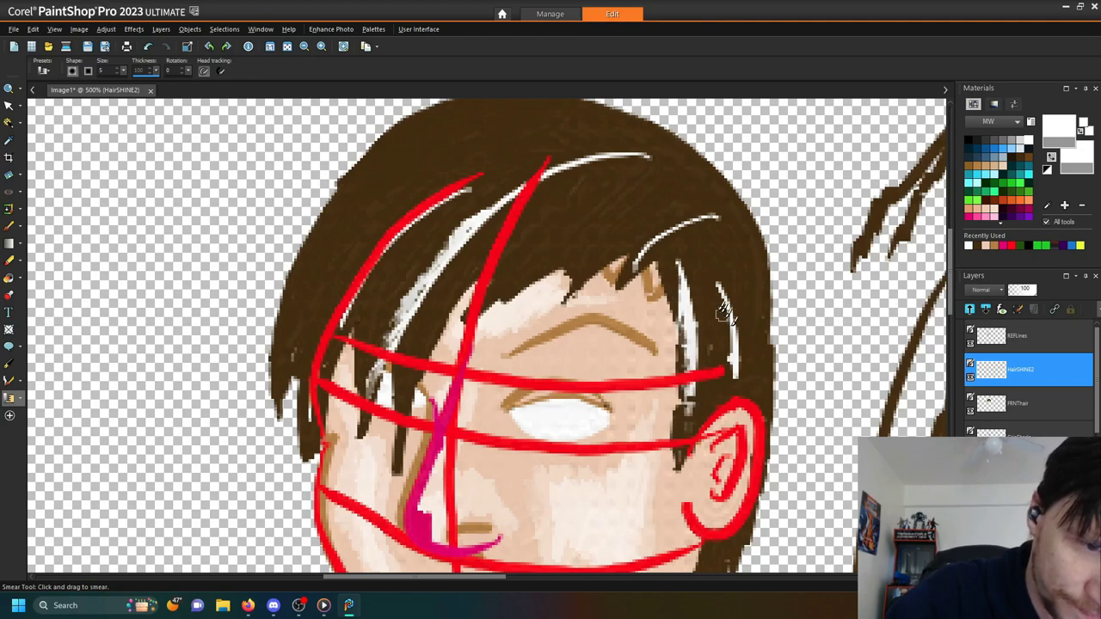
# - Try smearing the white highlight strand above the ear downward
pyautogui.moveTo(720, 288)
pyautogui.mouseDown()
pyautogui.moveTo(731, 387)
pyautogui.moveTo(733, 365)
pyautogui.mouseUp()
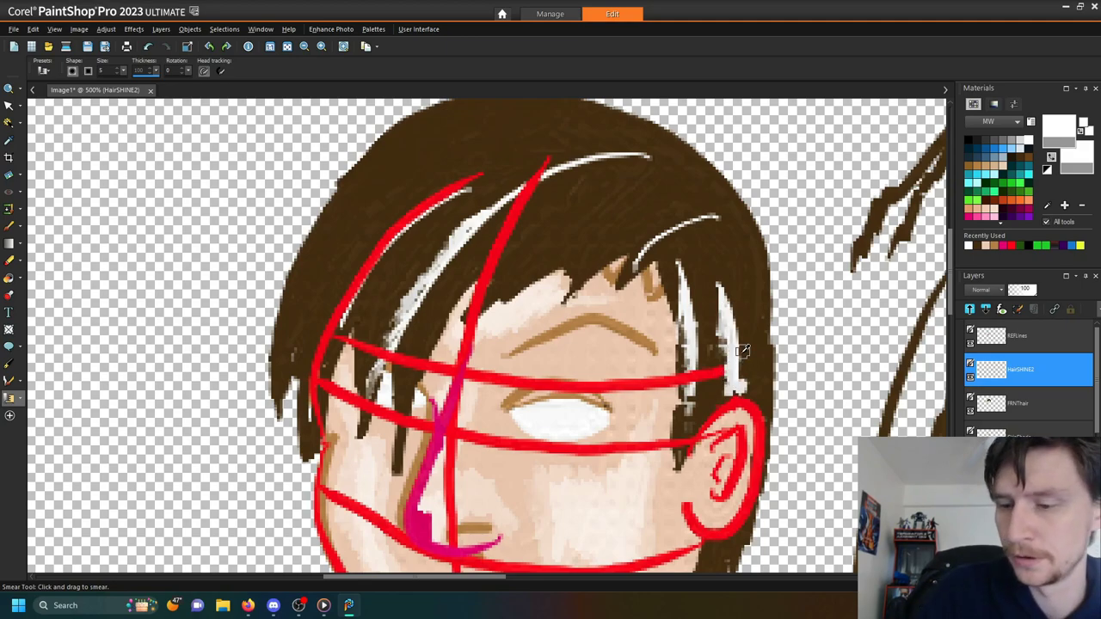
pyautogui.moveTo(731, 310); pyautogui.dragTo(733, 392)
pyautogui.moveTo(722, 288); pyautogui.dragTo(729, 357)
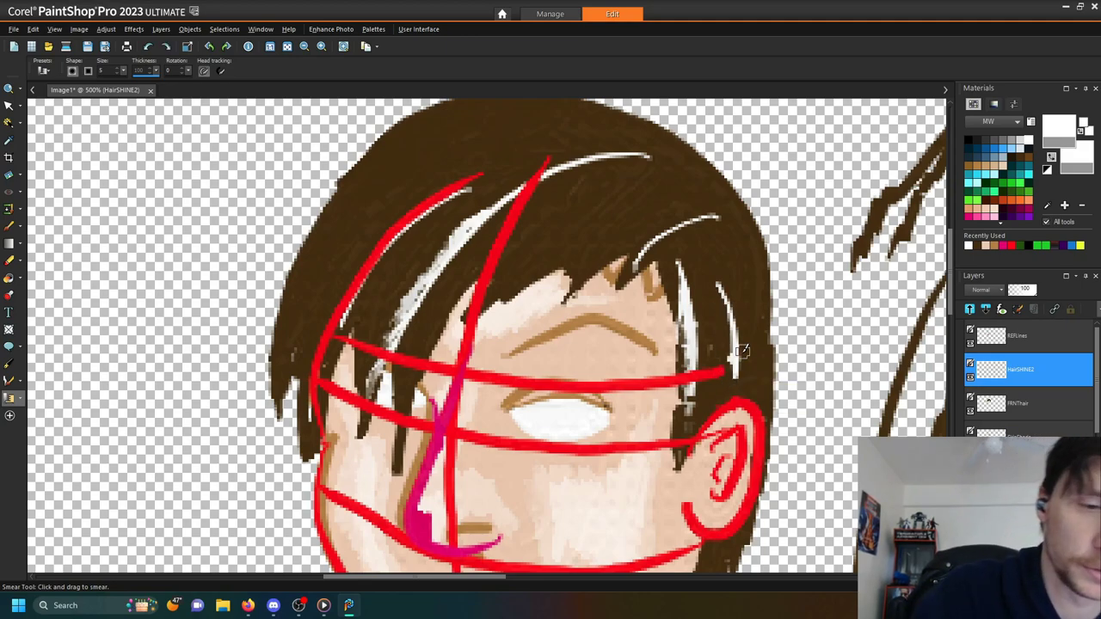
# - Smear the highlights above the ear, above the forehead and along the crown and far fringe into streaky strands
pyautogui.moveTo(716, 284)
pyautogui.mouseDown()
pyautogui.moveTo(717, 351)
pyautogui.moveTo(732, 336)
pyautogui.moveTo(737, 386)
pyautogui.mouseUp()
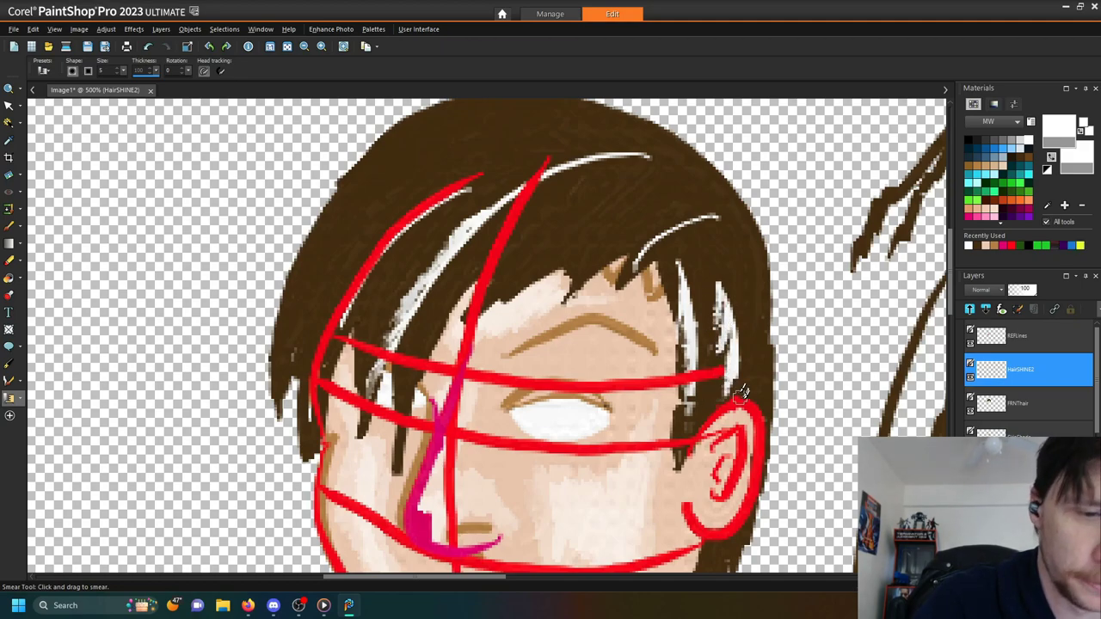
pyautogui.moveTo(714, 209); pyautogui.dragTo(632, 258)
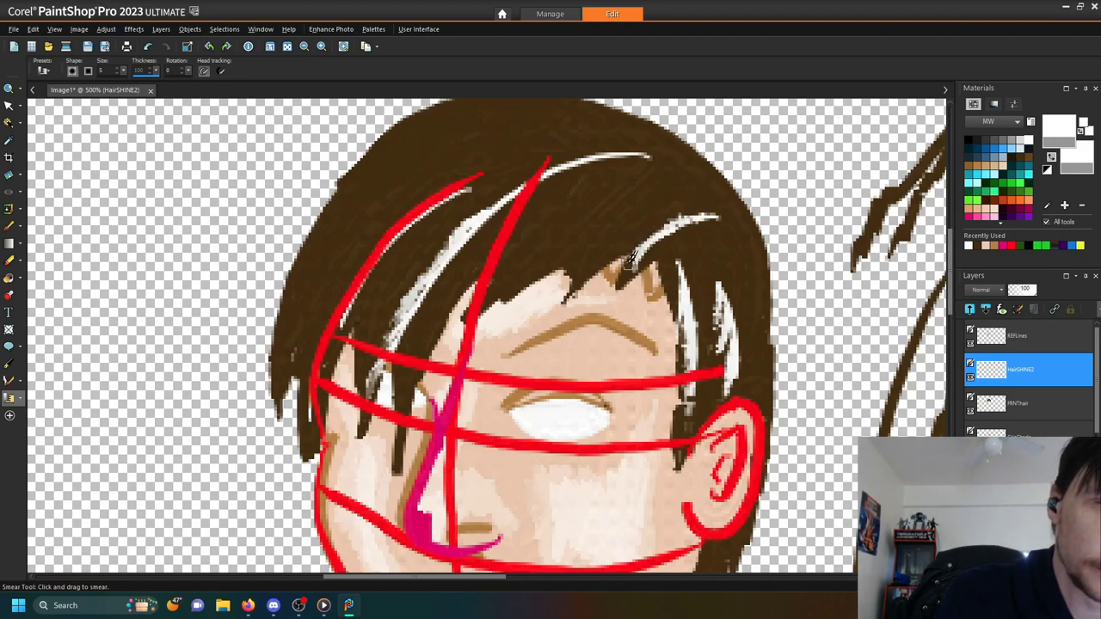
pyautogui.moveTo(602, 152)
pyautogui.mouseDown()
pyautogui.moveTo(637, 150)
pyautogui.moveTo(558, 157)
pyautogui.moveTo(500, 182)
pyautogui.moveTo(542, 170)
pyautogui.moveTo(481, 199)
pyautogui.moveTo(415, 260)
pyautogui.moveTo(502, 197)
pyautogui.moveTo(402, 287)
pyautogui.moveTo(454, 243)
pyautogui.moveTo(418, 261)
pyautogui.moveTo(488, 201)
pyautogui.moveTo(375, 317)
pyautogui.moveTo(471, 179)
pyautogui.moveTo(333, 275)
pyautogui.moveTo(440, 196)
pyautogui.moveTo(326, 286)
pyautogui.moveTo(386, 247)
pyautogui.moveTo(300, 358)
pyautogui.moveTo(362, 282)
pyautogui.moveTo(309, 409)
pyautogui.moveTo(350, 298)
pyautogui.moveTo(319, 414)
pyautogui.moveTo(346, 314)
pyautogui.moveTo(308, 415)
pyautogui.moveTo(344, 314)
pyautogui.moveTo(311, 456)
pyautogui.moveTo(376, 244)
pyautogui.moveTo(275, 364)
pyautogui.moveTo(356, 273)
pyautogui.moveTo(276, 383)
pyautogui.moveTo(303, 422)
pyautogui.mouseUp()
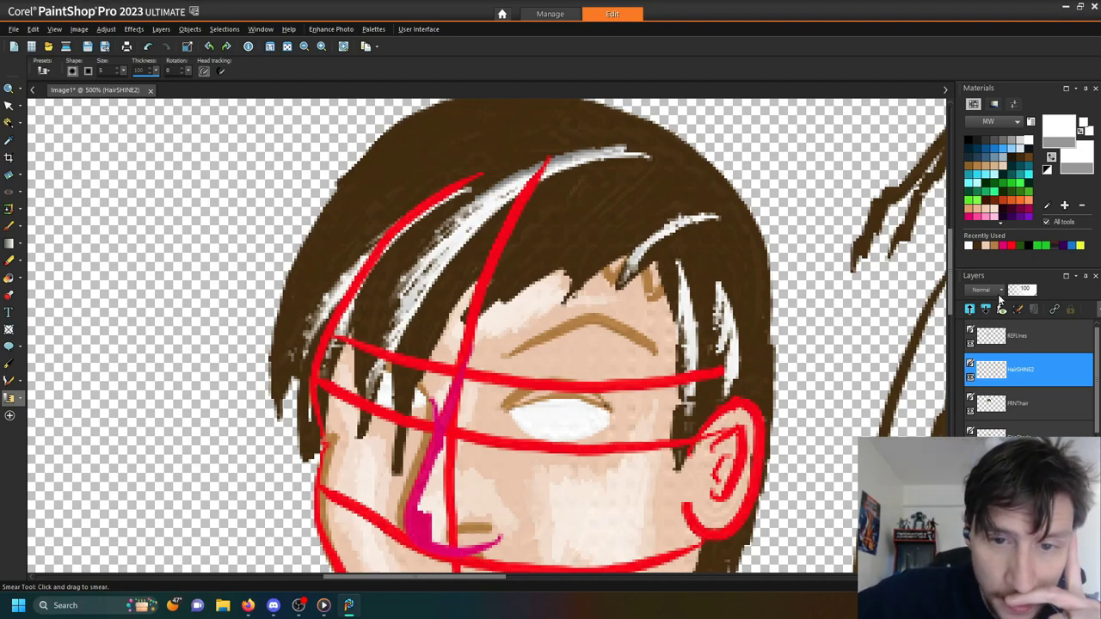
# - Set the blend mode of the HairSHINE2 layer to Soft Light
pyautogui.click(999, 293)
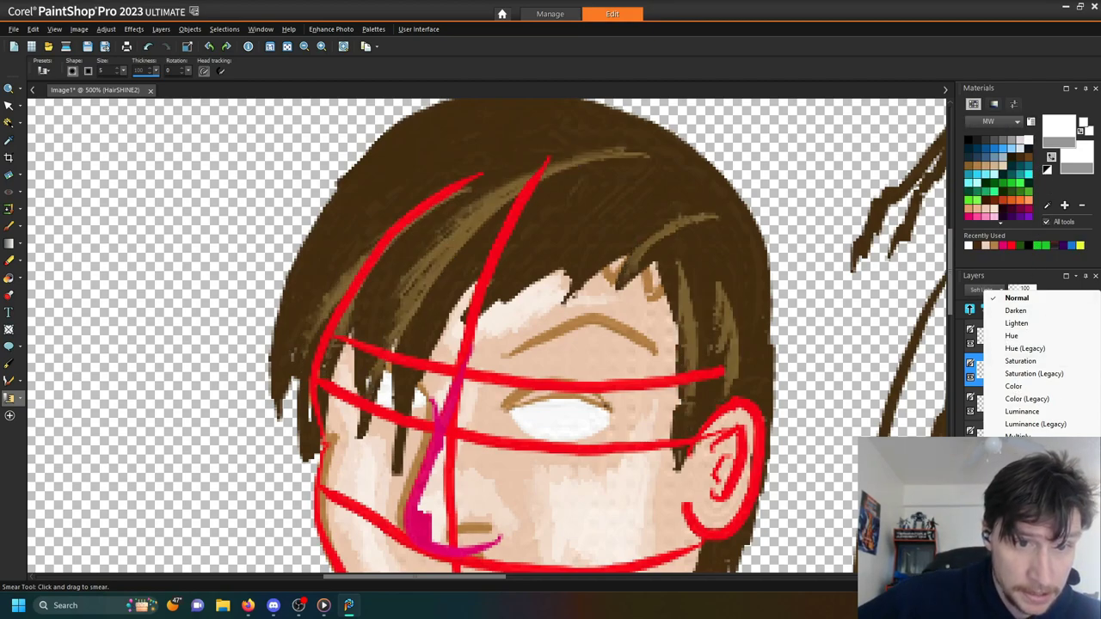
pyautogui.click(1024, 500)
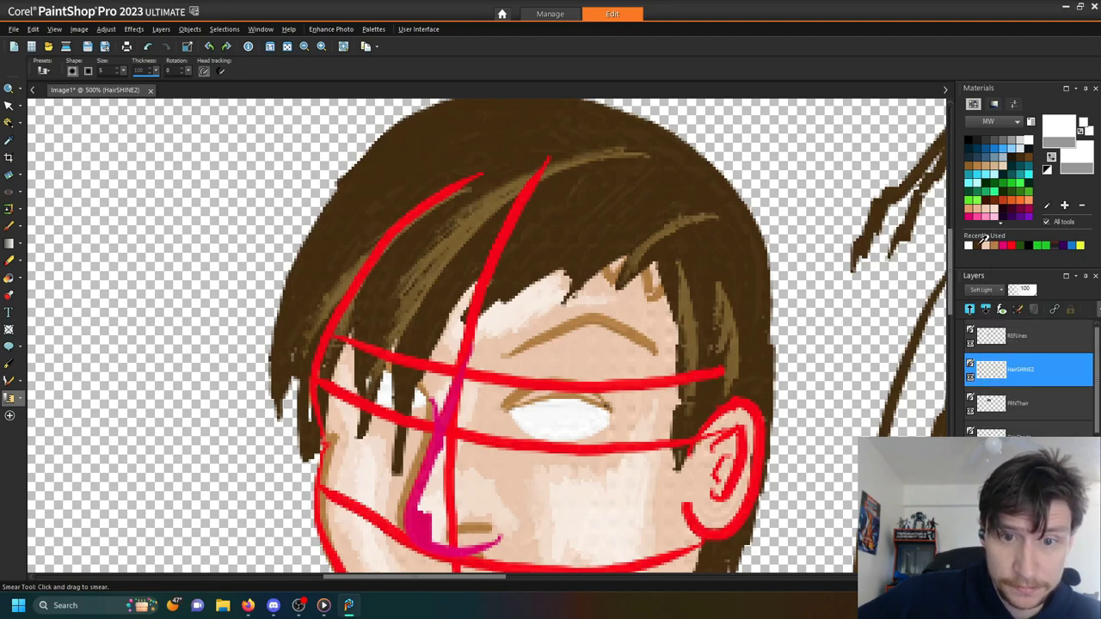
pyautogui.click(982, 243)
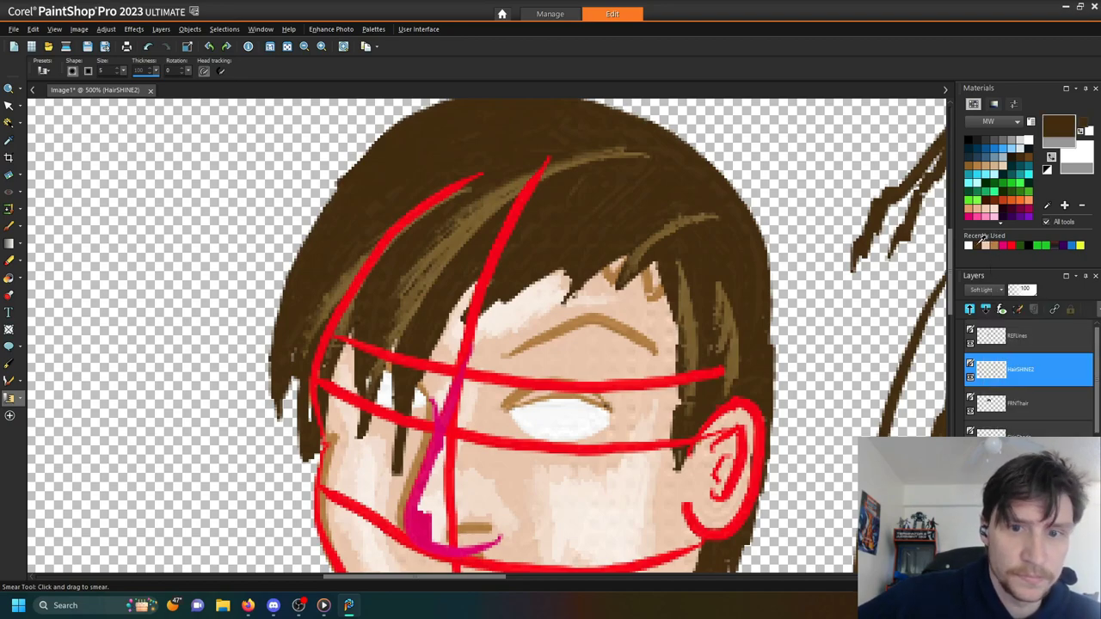
pyautogui.click(989, 242)
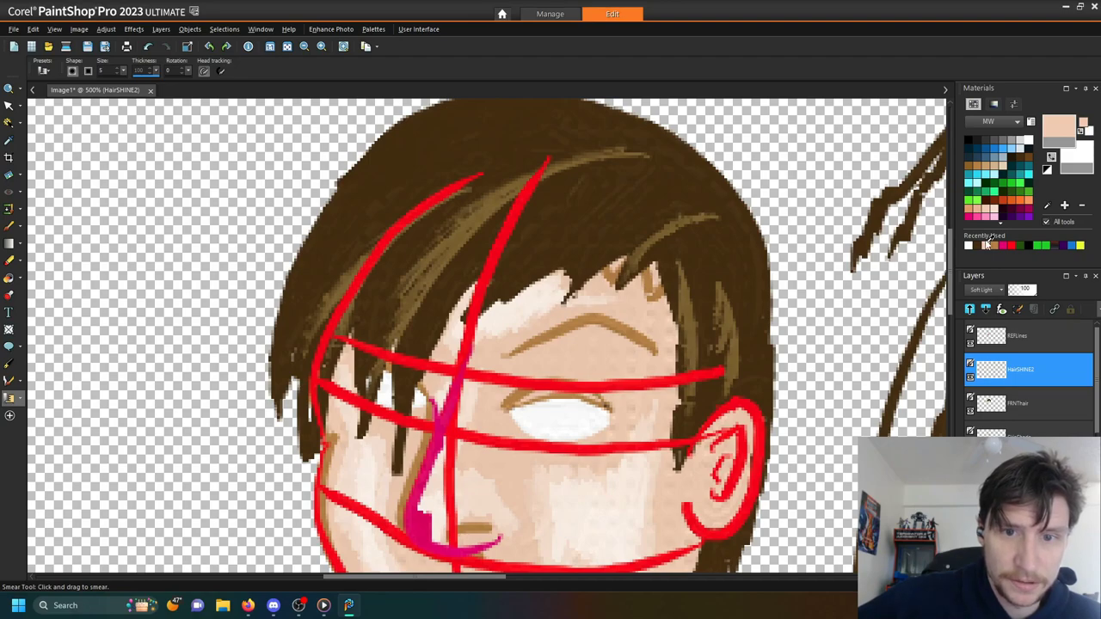
pyautogui.click(1013, 181)
pyautogui.doubleClick(1013, 194)
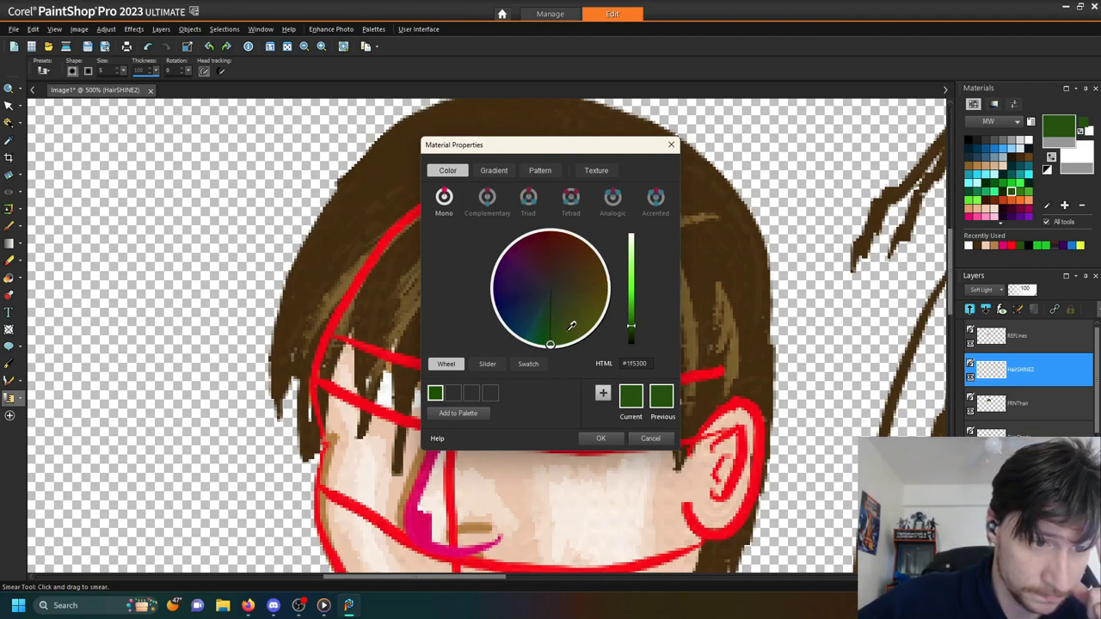
pyautogui.moveTo(552, 319)
pyautogui.mouseDown()
pyautogui.moveTo(545, 300)
pyautogui.moveTo(556, 297)
pyautogui.moveTo(551, 336)
pyautogui.moveTo(550, 289)
pyautogui.mouseUp()
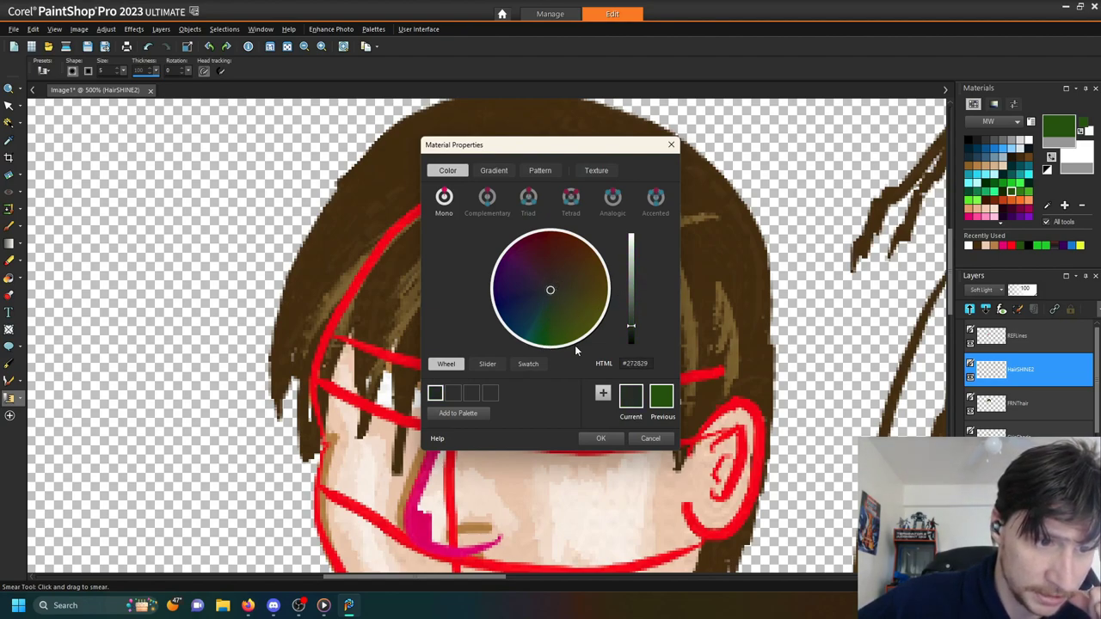
pyautogui.moveTo(554, 328); pyautogui.dragTo(550, 338)
pyautogui.moveTo(627, 308); pyautogui.dragTo(634, 252)
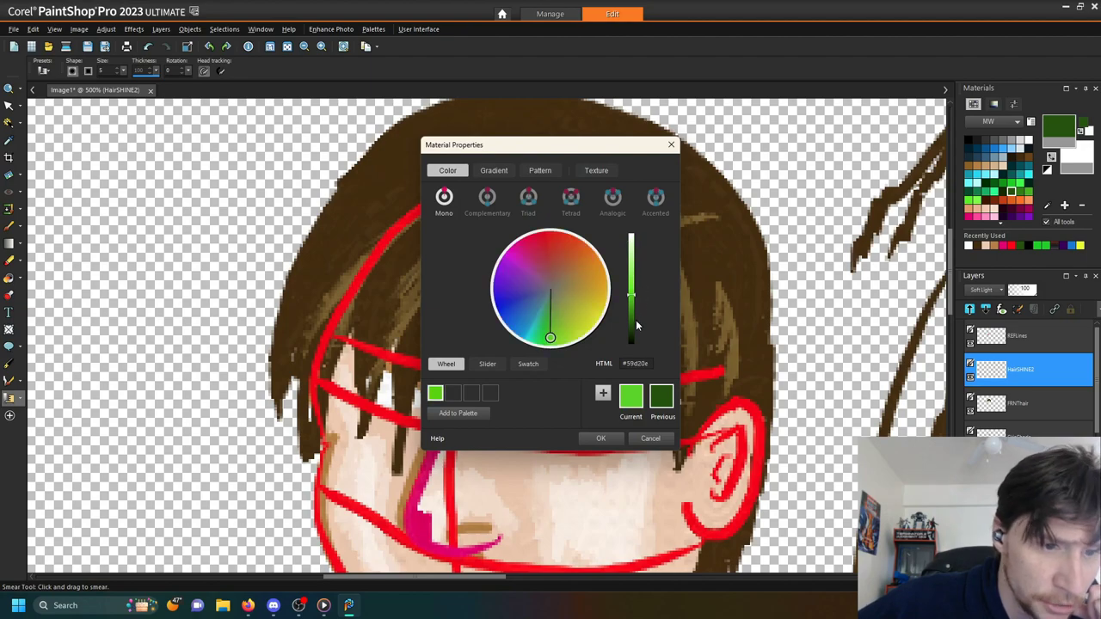
pyautogui.moveTo(638, 290); pyautogui.dragTo(632, 325)
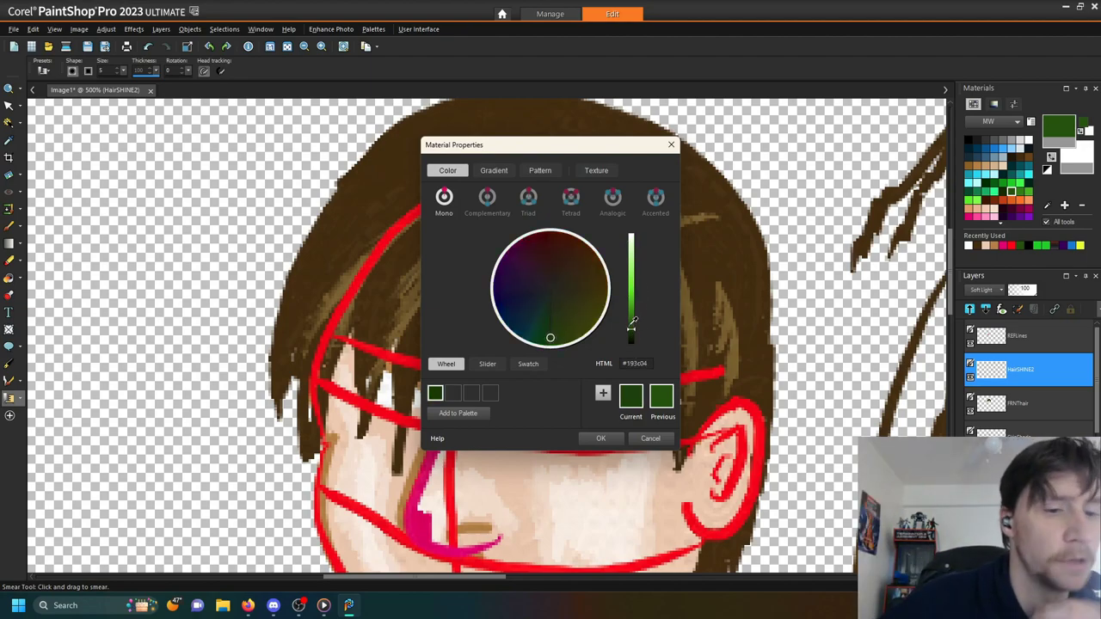
pyautogui.click(664, 438)
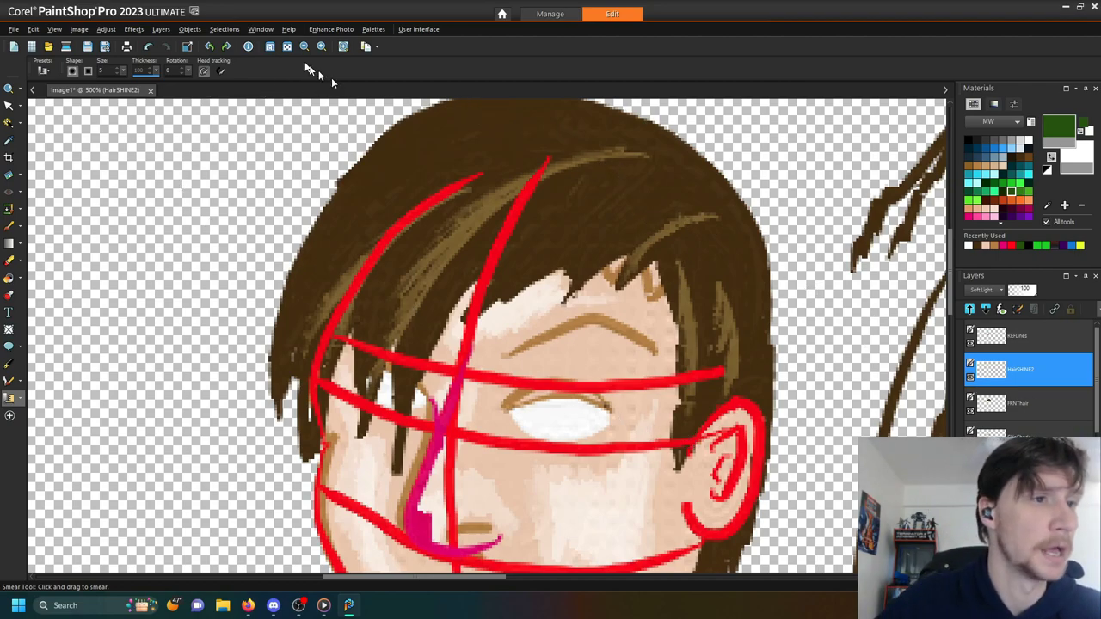
# - Select the white of the near eye on the FaceEyes layer with the Magic Wand
pyautogui.click(273, 45)
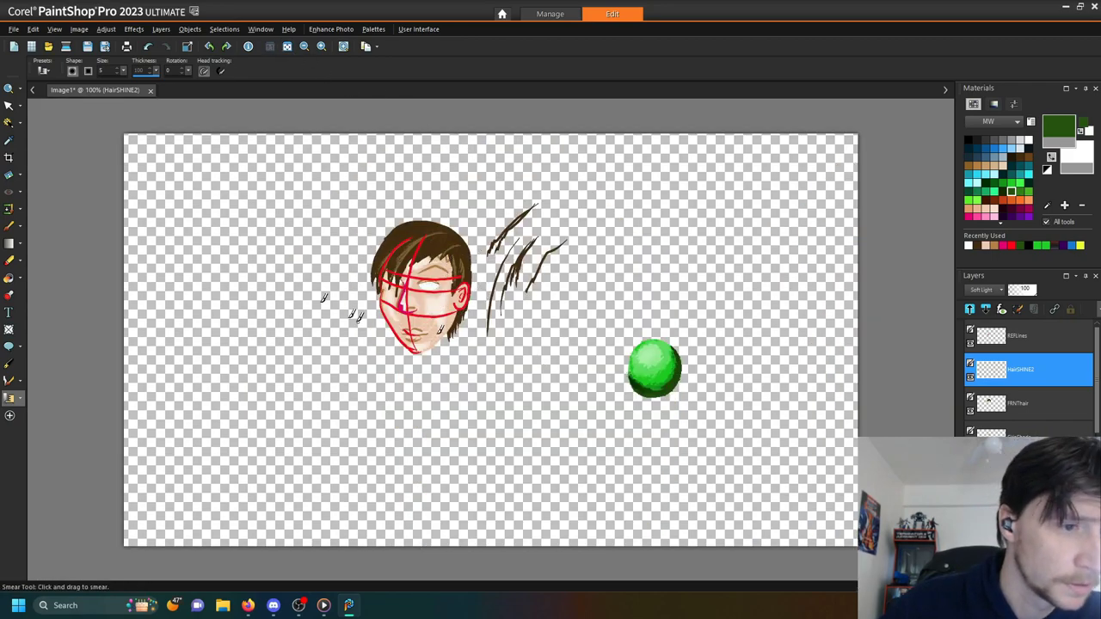
pyautogui.click(324, 45)
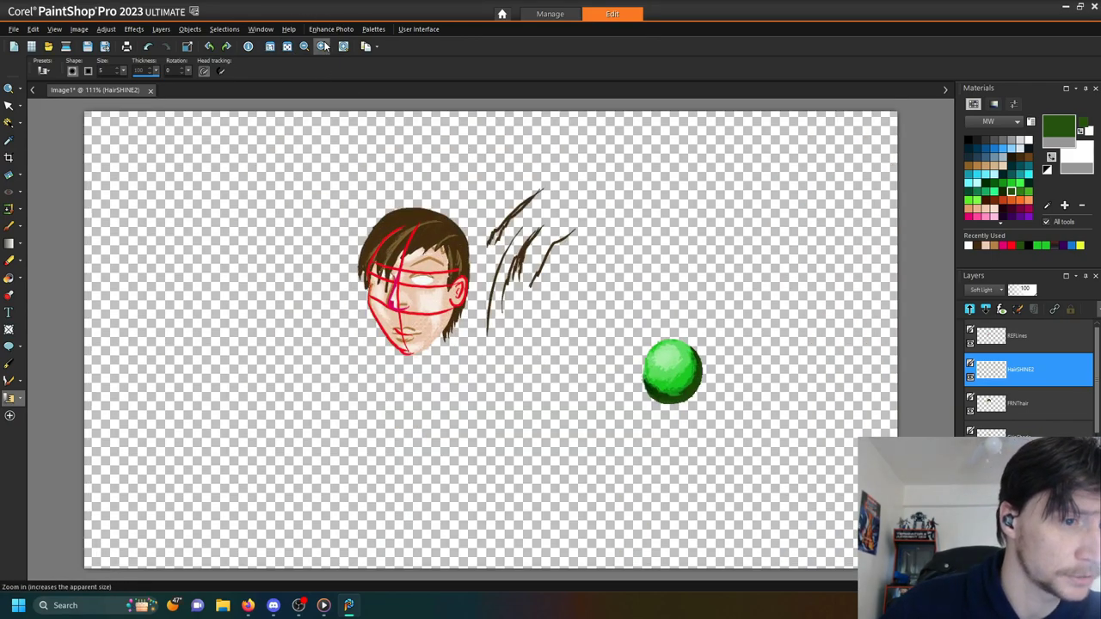
pyautogui.click(324, 45)
pyautogui.click(324, 45)
pyautogui.click(324, 46)
pyautogui.click(324, 46)
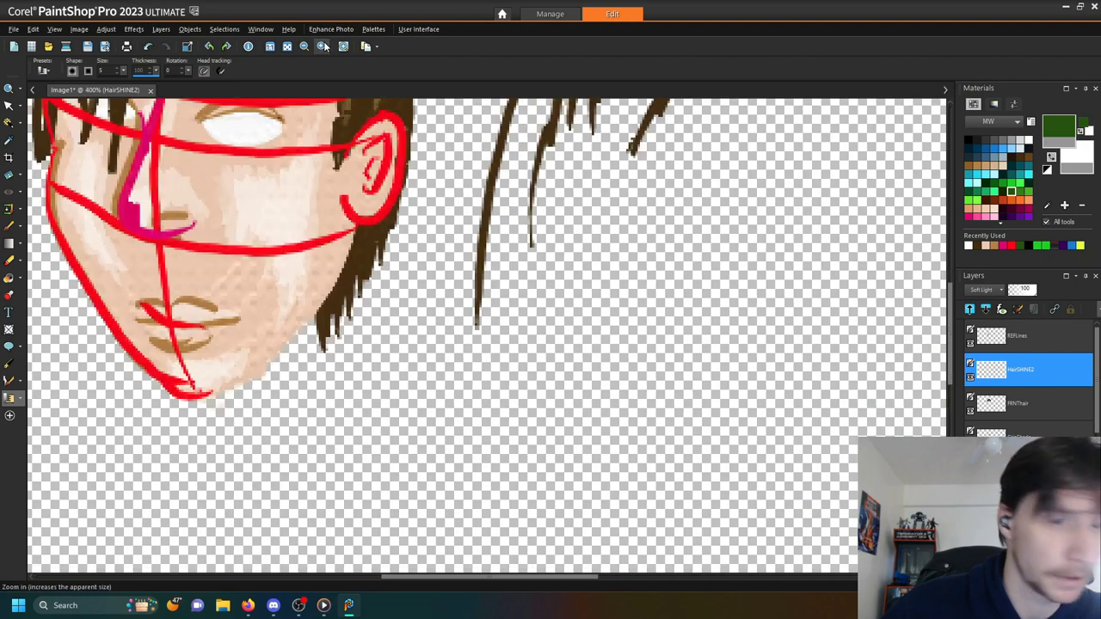
pyautogui.click(324, 46)
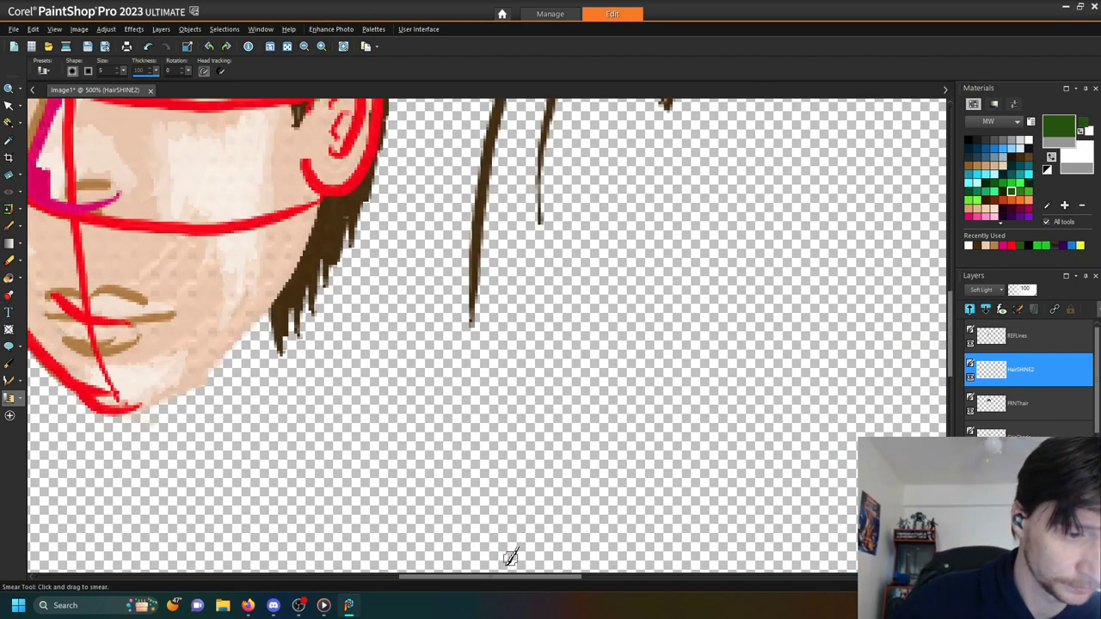
pyautogui.moveTo(498, 575); pyautogui.dragTo(443, 561)
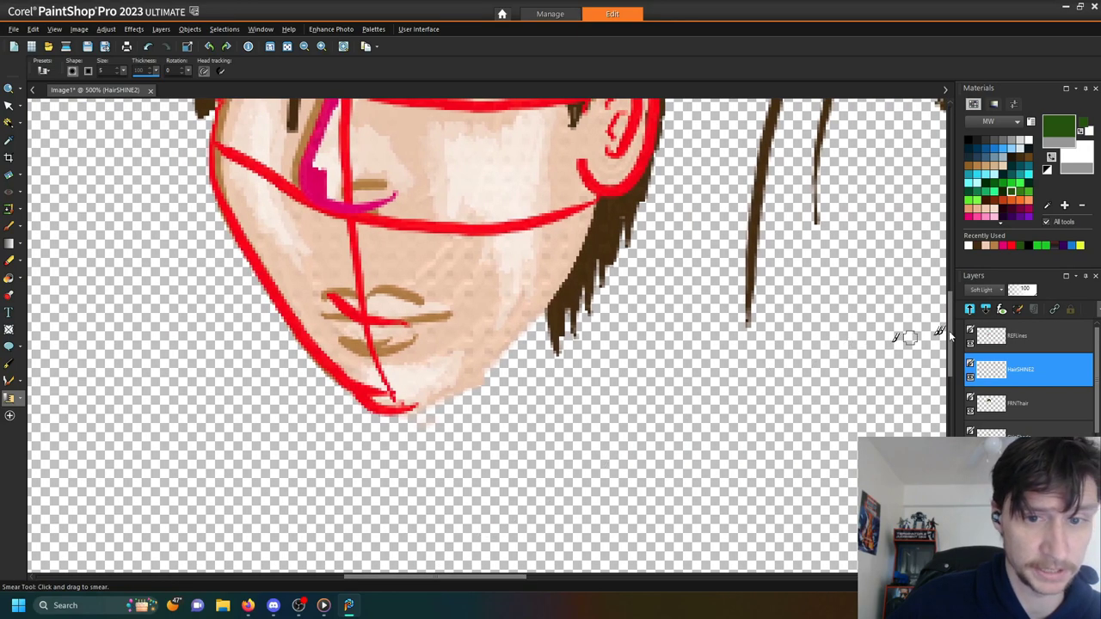
pyautogui.moveTo(950, 330); pyautogui.dragTo(954, 289)
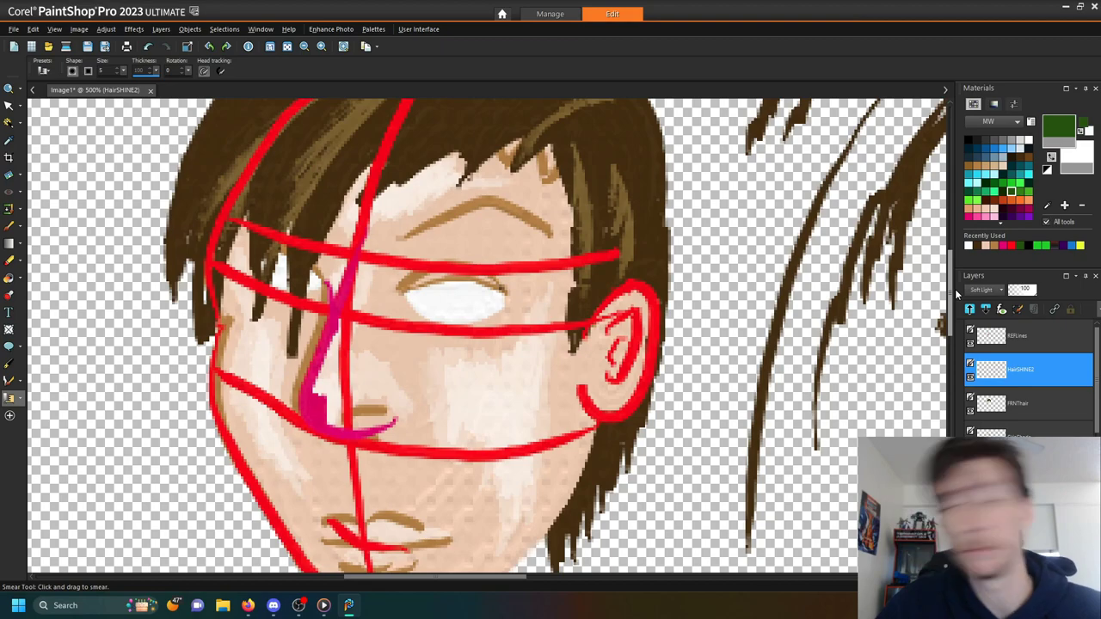
pyautogui.moveTo(954, 289); pyautogui.dragTo(955, 292)
pyautogui.click(320, 48)
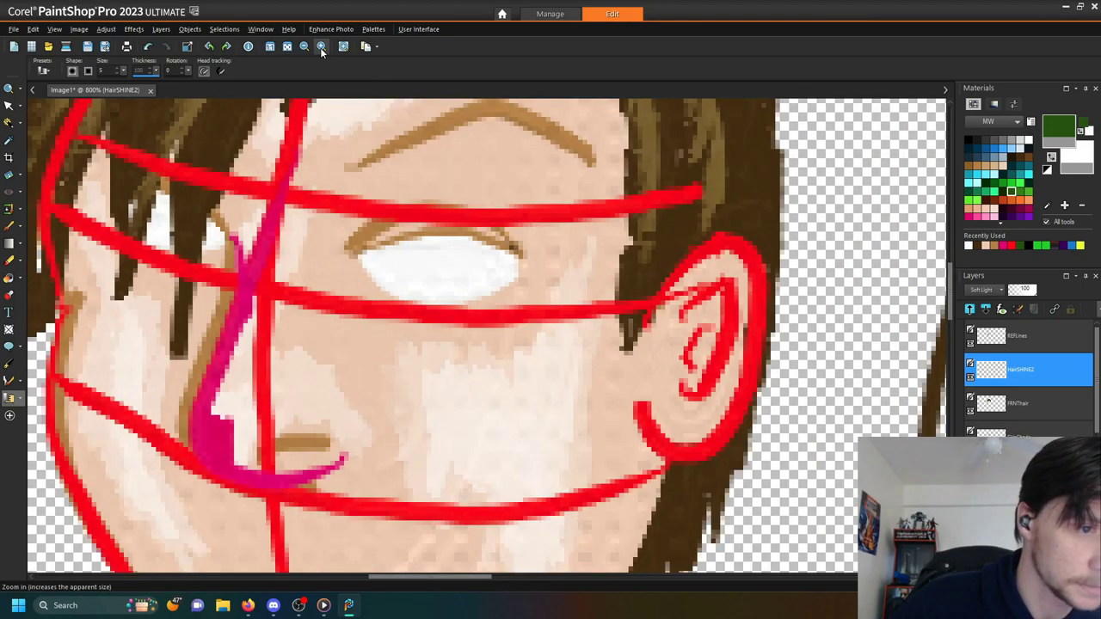
pyautogui.click(320, 48)
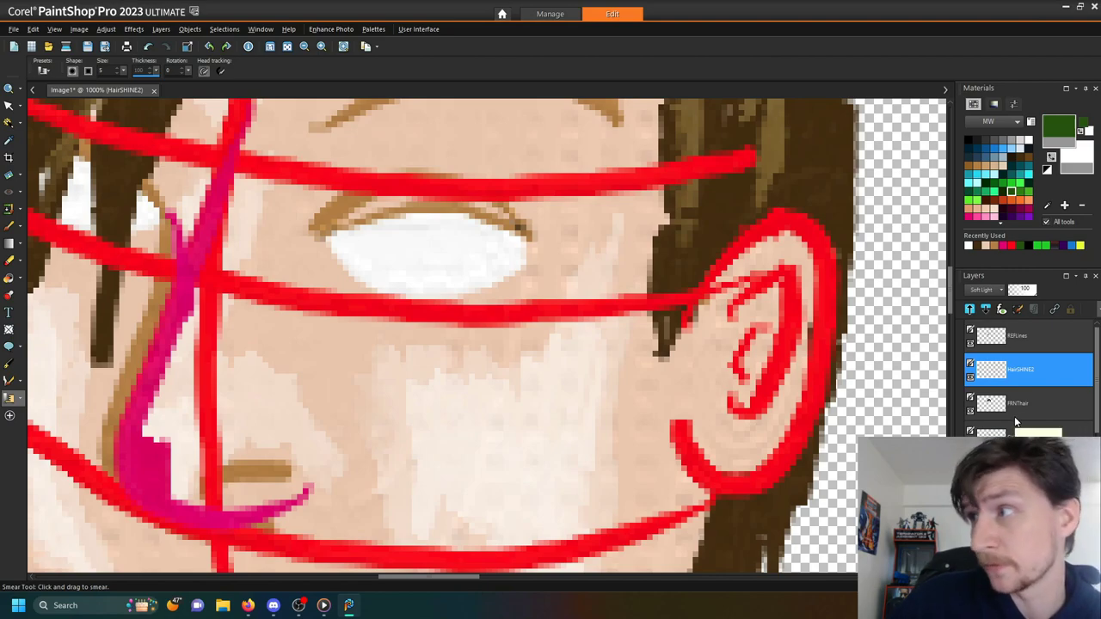
pyautogui.scroll(-3, 1030, 401)
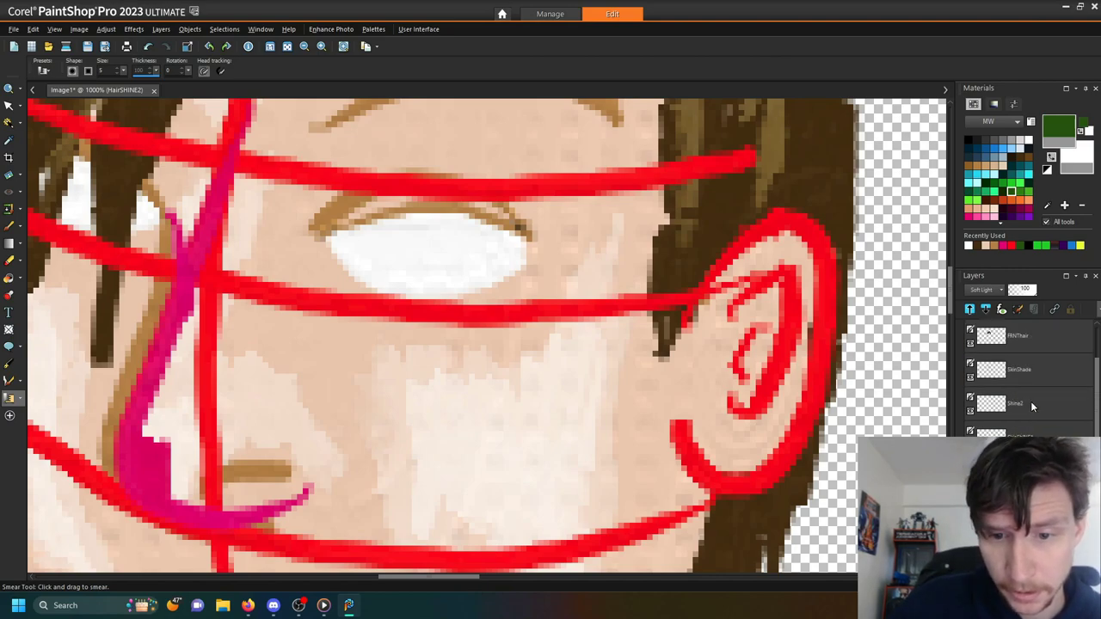
pyautogui.click(1024, 431)
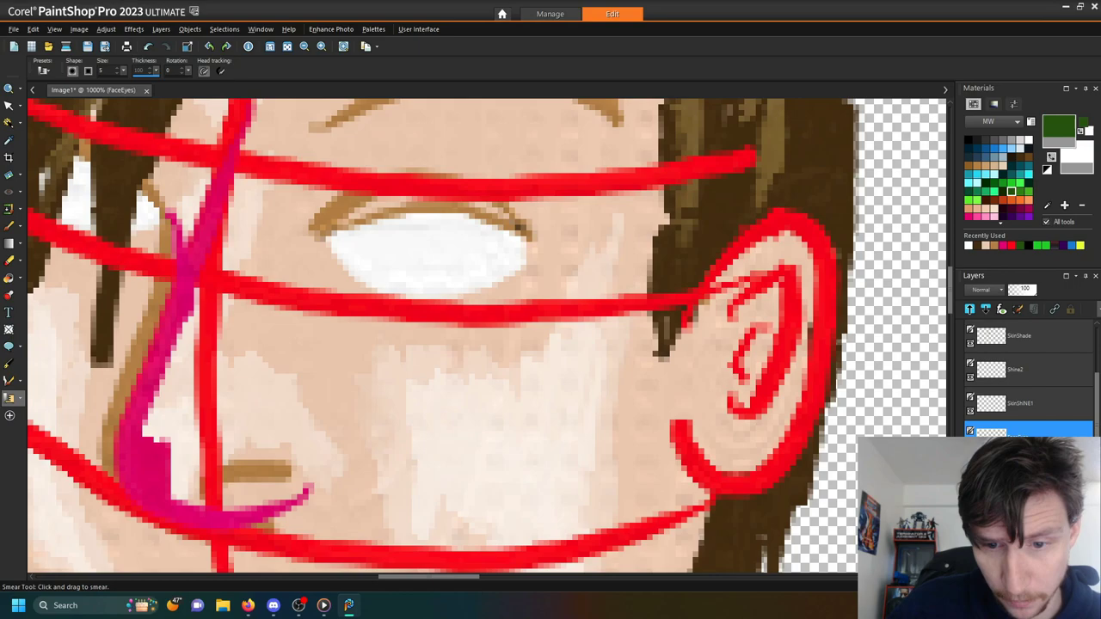
pyautogui.click(8, 122)
pyautogui.click(430, 277)
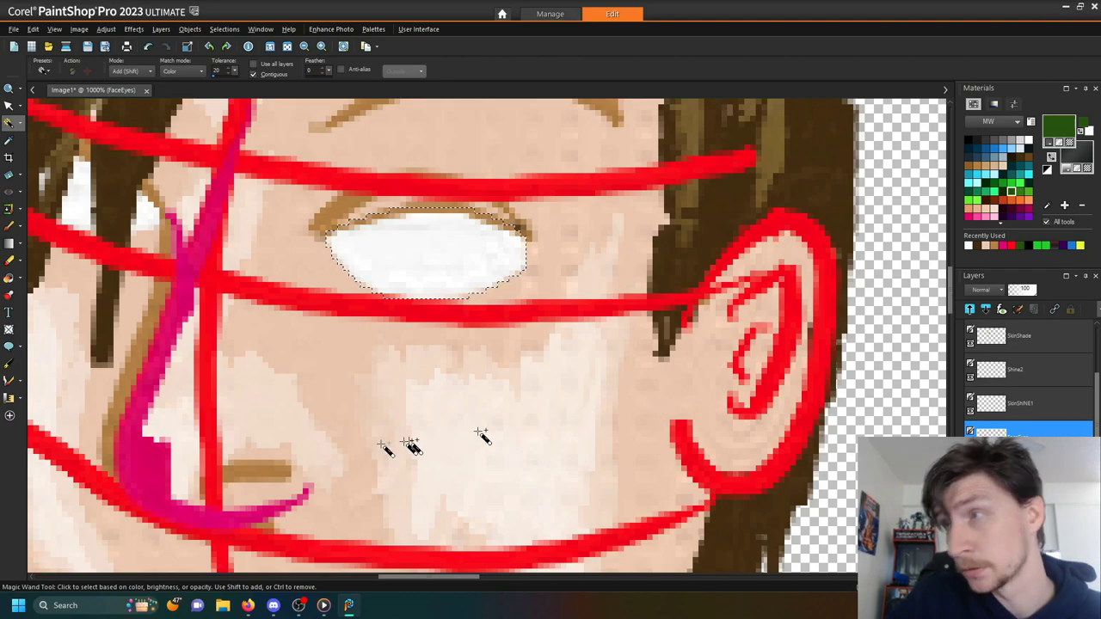
# - Try adding a loose freehand selection around the whole near eye, and undo it
pyautogui.click(19, 123)
pyautogui.click(19, 123)
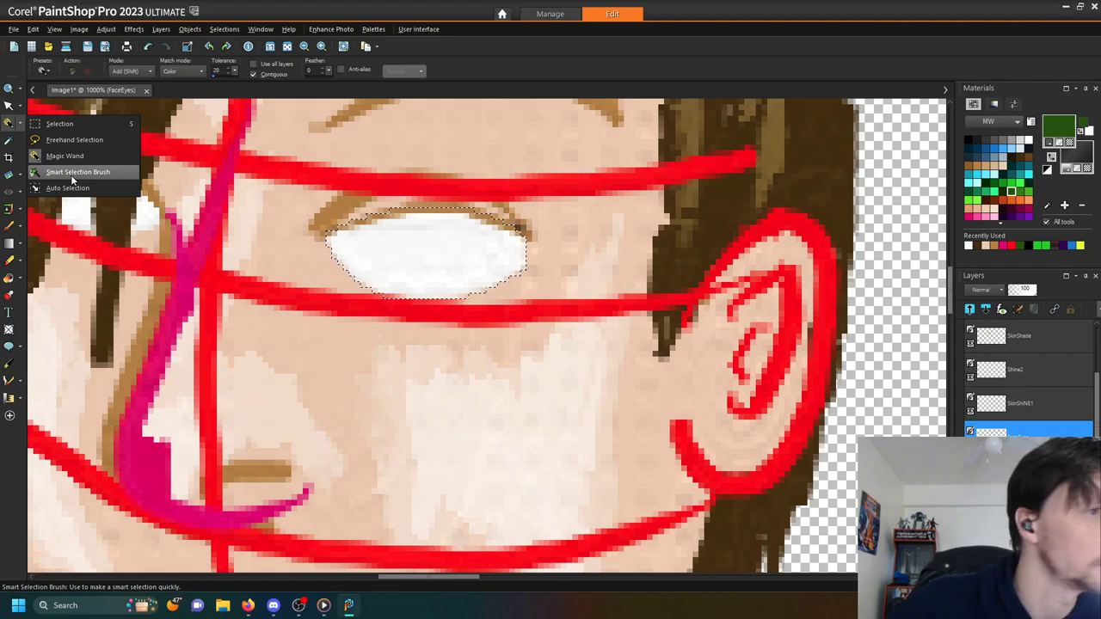
pyautogui.click(74, 140)
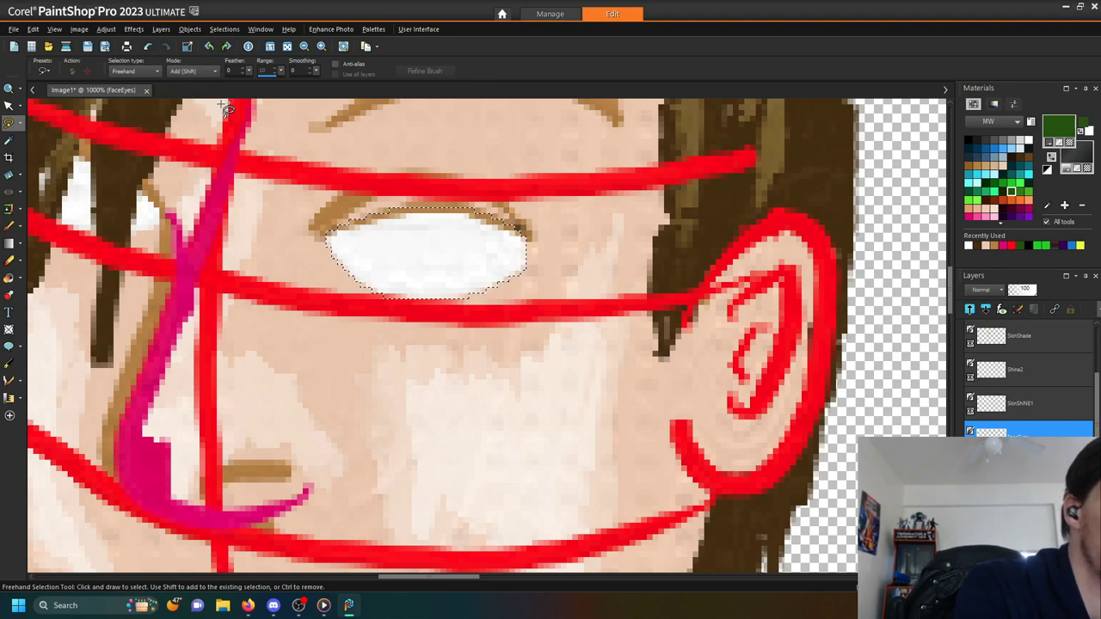
pyautogui.moveTo(480, 146); pyautogui.dragTo(375, 162)
pyautogui.moveTo(299, 290)
pyautogui.mouseDown()
pyautogui.moveTo(394, 332)
pyautogui.moveTo(504, 339)
pyautogui.moveTo(583, 234)
pyautogui.moveTo(484, 147)
pyautogui.mouseUp()
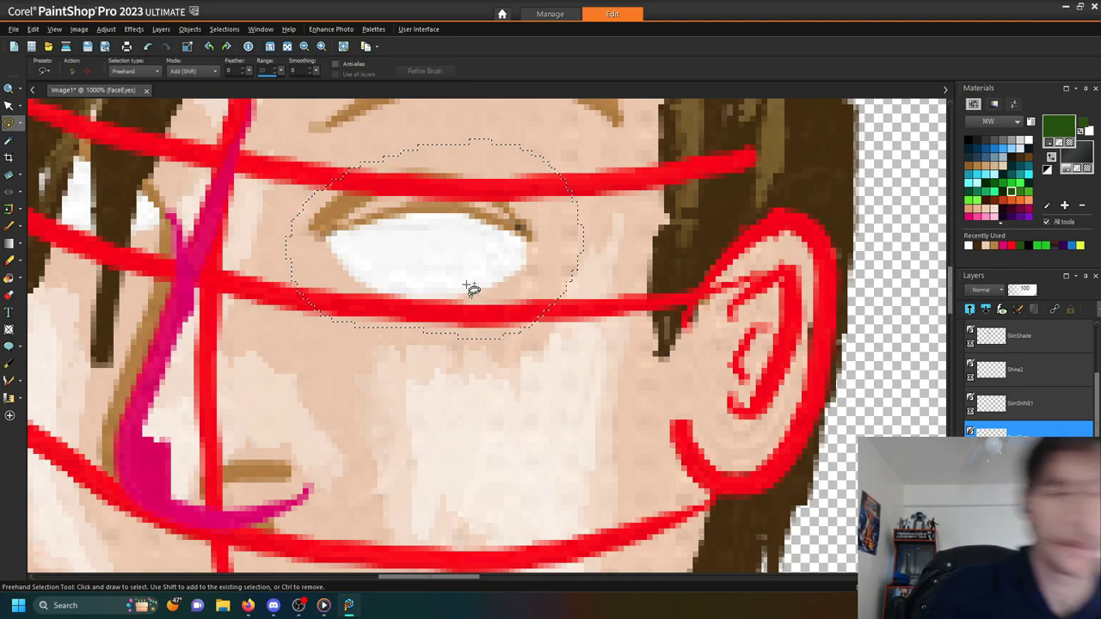
pyautogui.hotkey('ctrl', 'f')
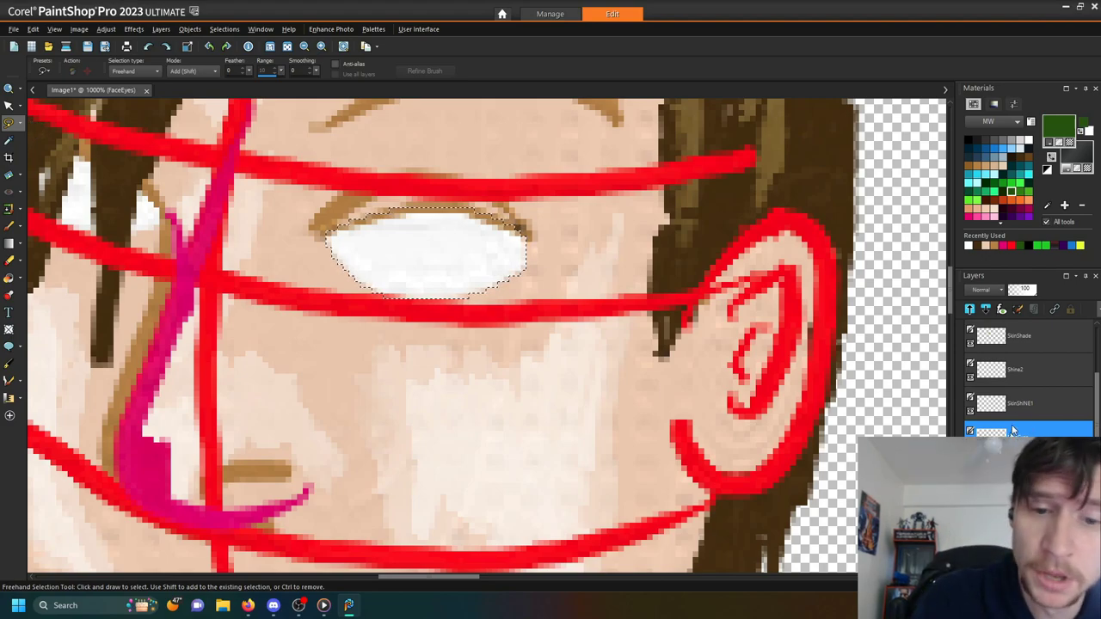
# - Add a new art media layer named Iris above the FaceEyes layer
pyautogui.click(8, 380)
pyautogui.write('Iris')
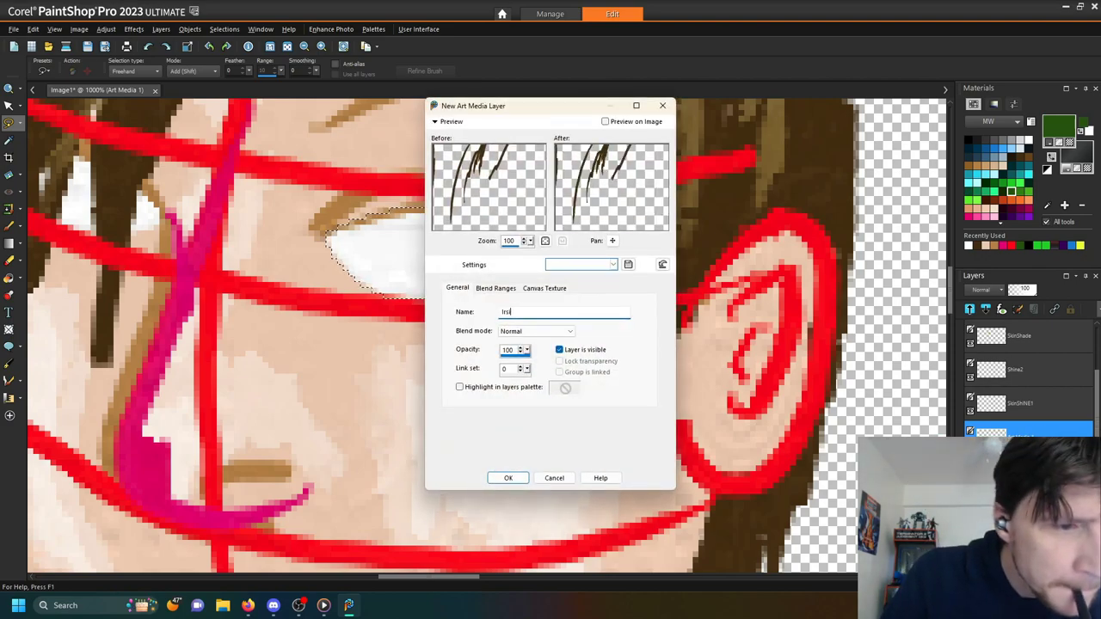
pyautogui.write('is')
pyautogui.press('Return')
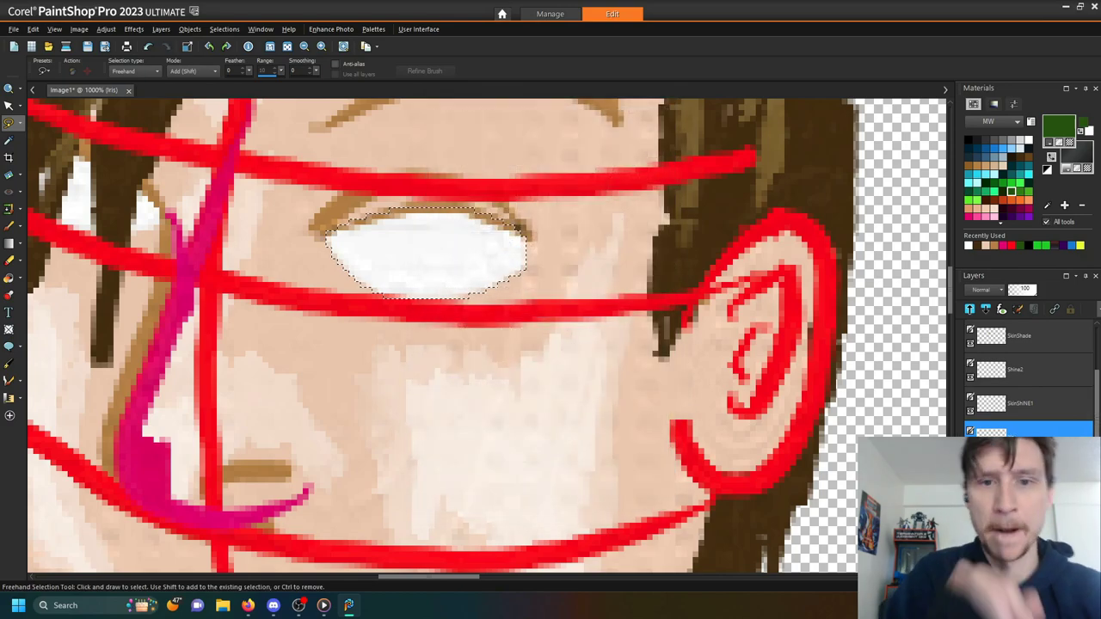
# - Paint a round dark teal iris inside the near eye's selection with the Oil Brush at size 9
pyautogui.click(1029, 164)
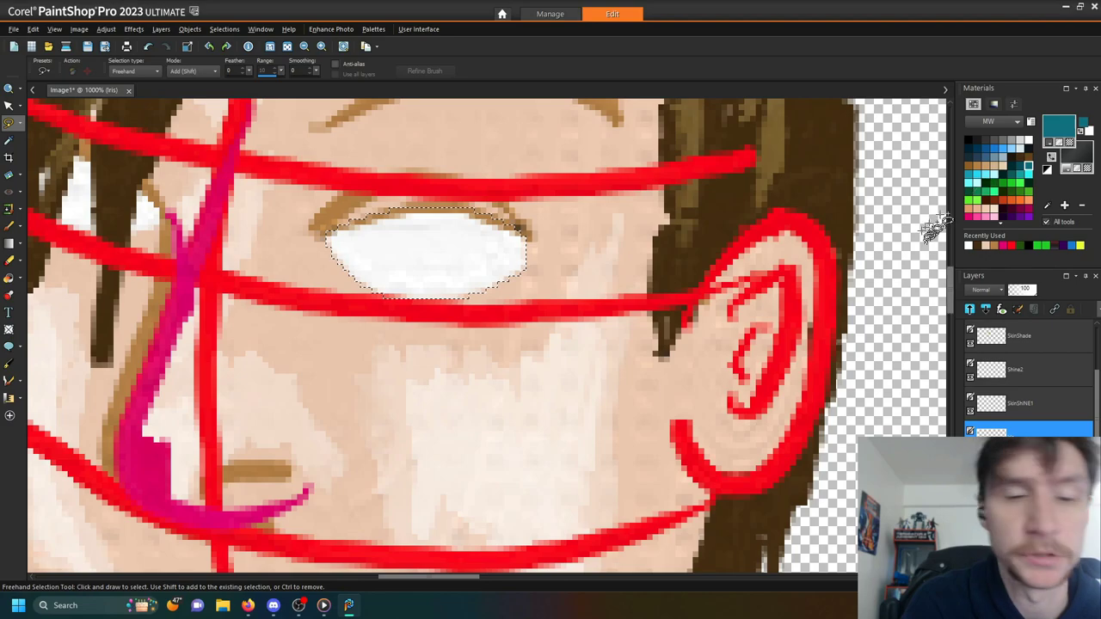
pyautogui.click(15, 397)
pyautogui.click(43, 394)
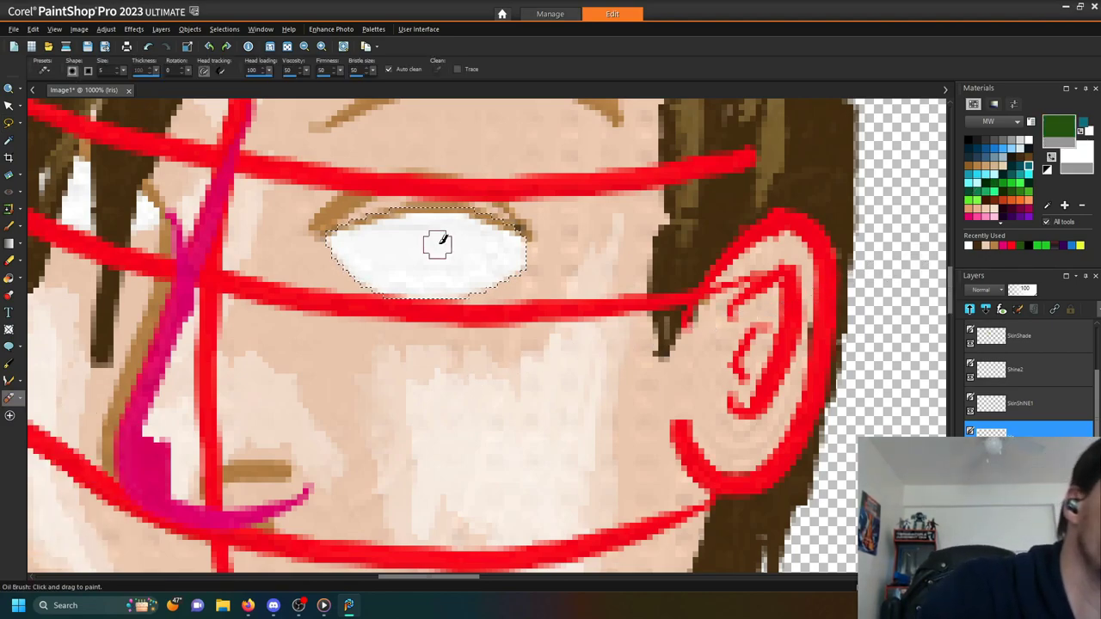
pyautogui.scroll(4, 109, 62)
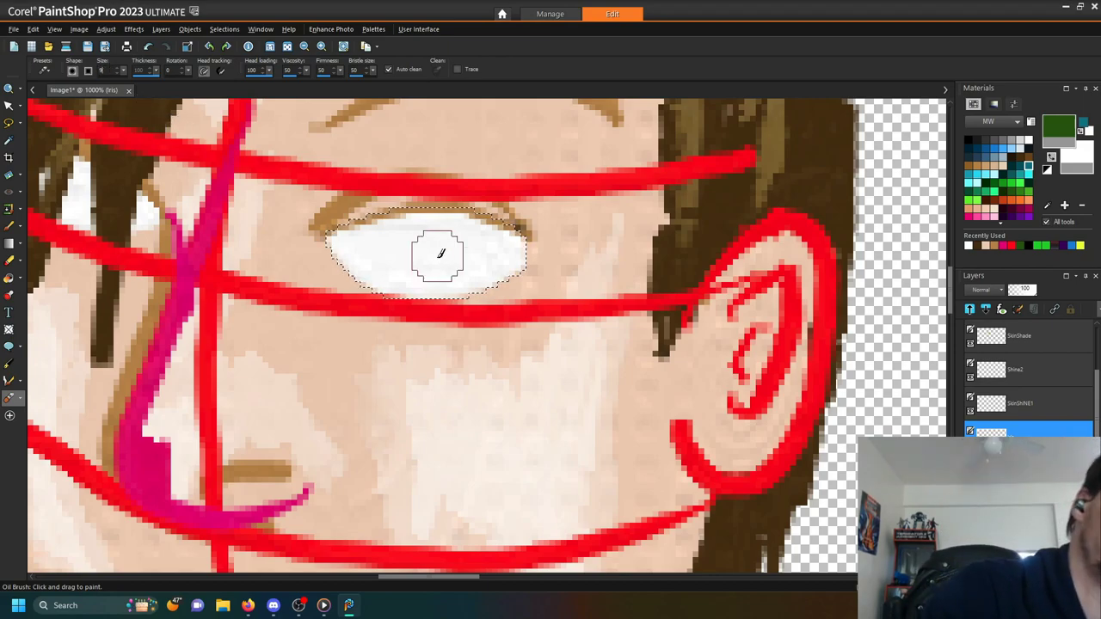
pyautogui.moveTo(429, 227); pyautogui.dragTo(443, 254)
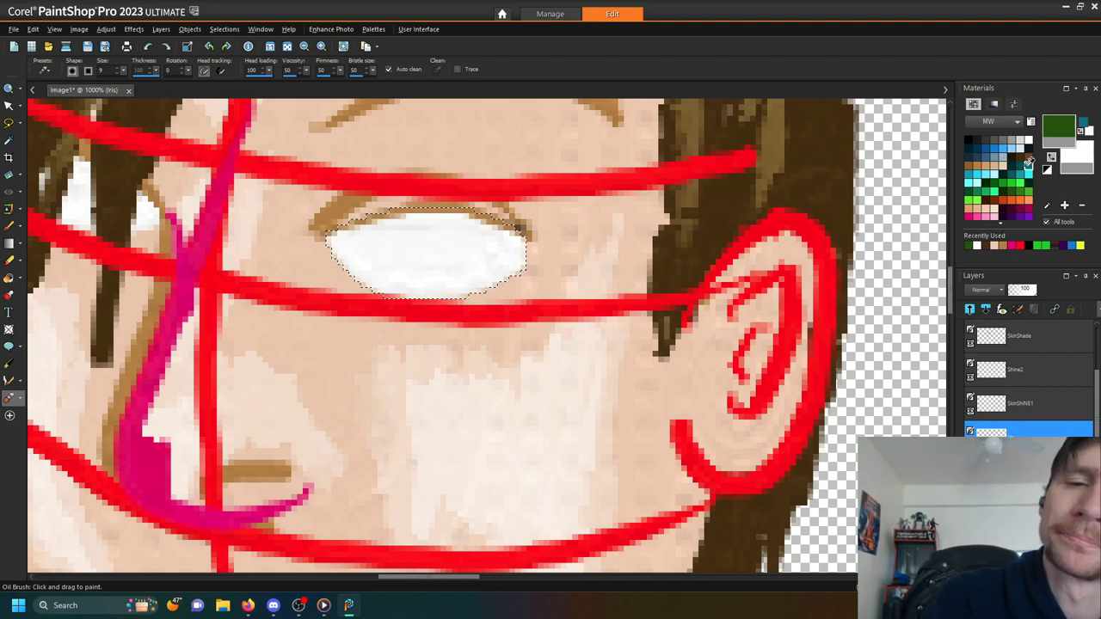
pyautogui.click(1030, 163)
pyautogui.moveTo(432, 255)
pyautogui.mouseDown()
pyautogui.moveTo(410, 230)
pyautogui.moveTo(422, 258)
pyautogui.mouseUp()
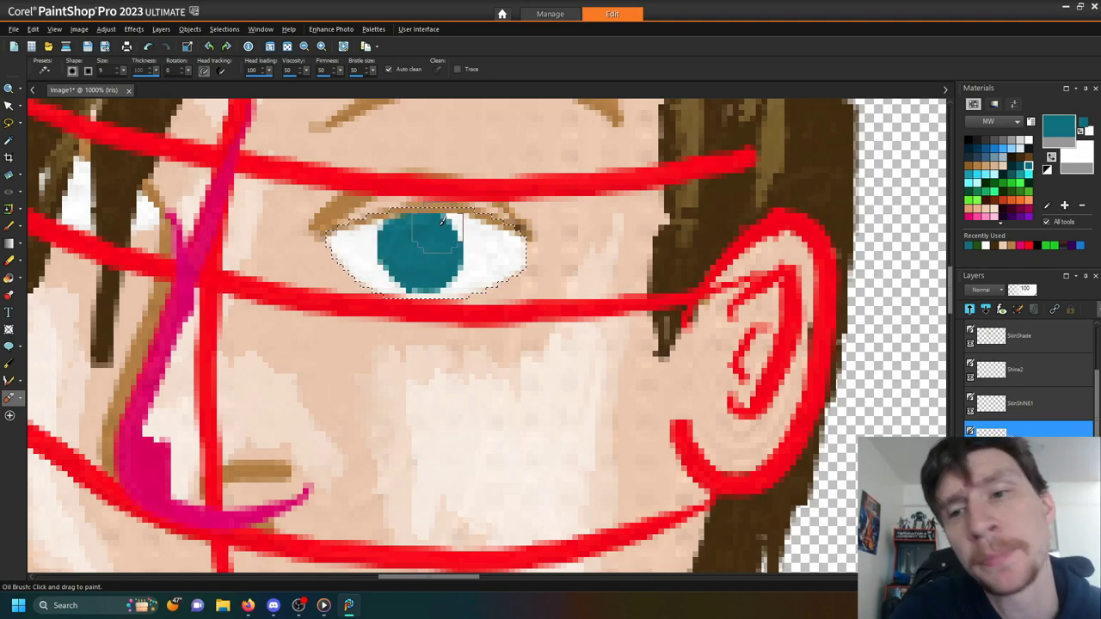
pyautogui.scroll(-3, 441, 222)
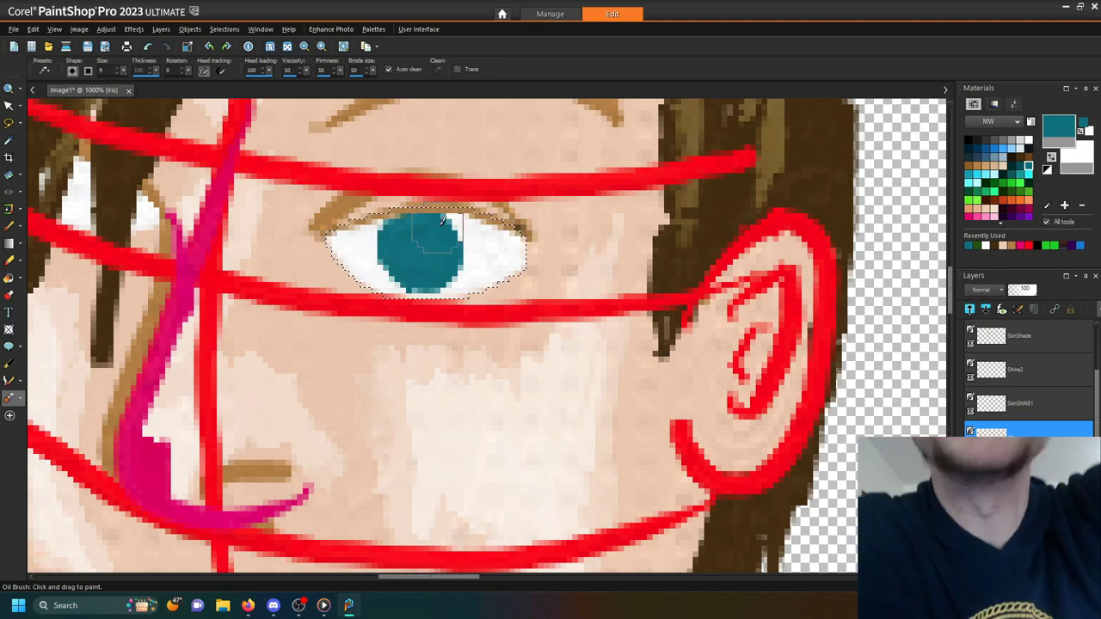
pyautogui.scroll(3, 441, 222)
pyautogui.scroll(-3, 441, 222)
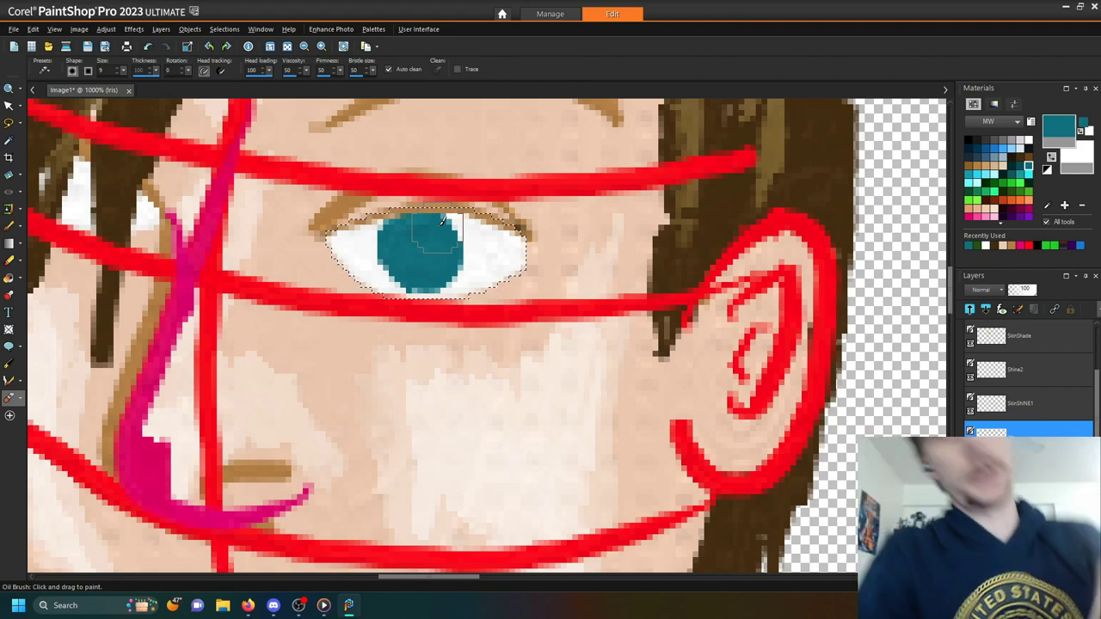
pyautogui.scroll(3, 441, 222)
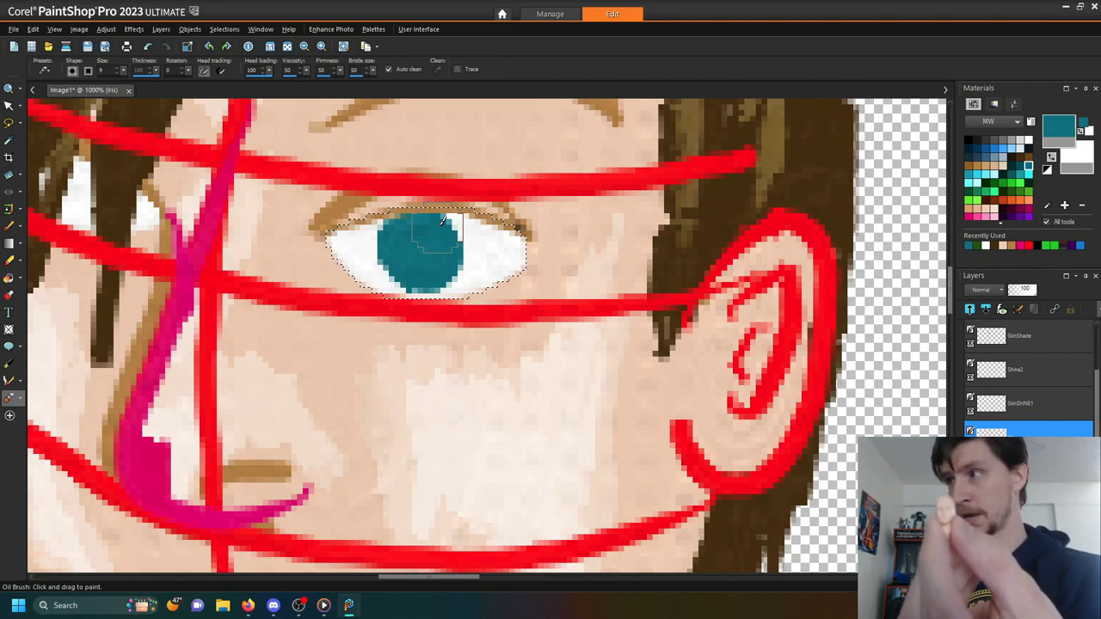
pyautogui.scroll(-3, 441, 222)
pyautogui.scroll(3, 441, 222)
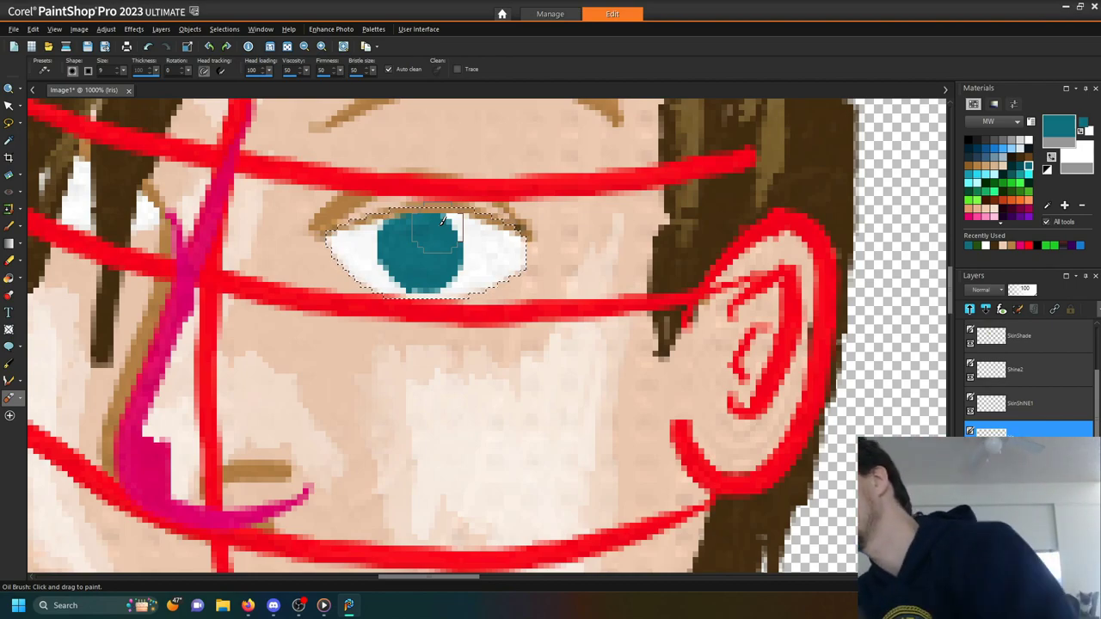
# - Add a new art media layer named IrisBurst above the Iris layer
pyautogui.scroll(-3, 441, 221)
pyautogui.scroll(3, 441, 222)
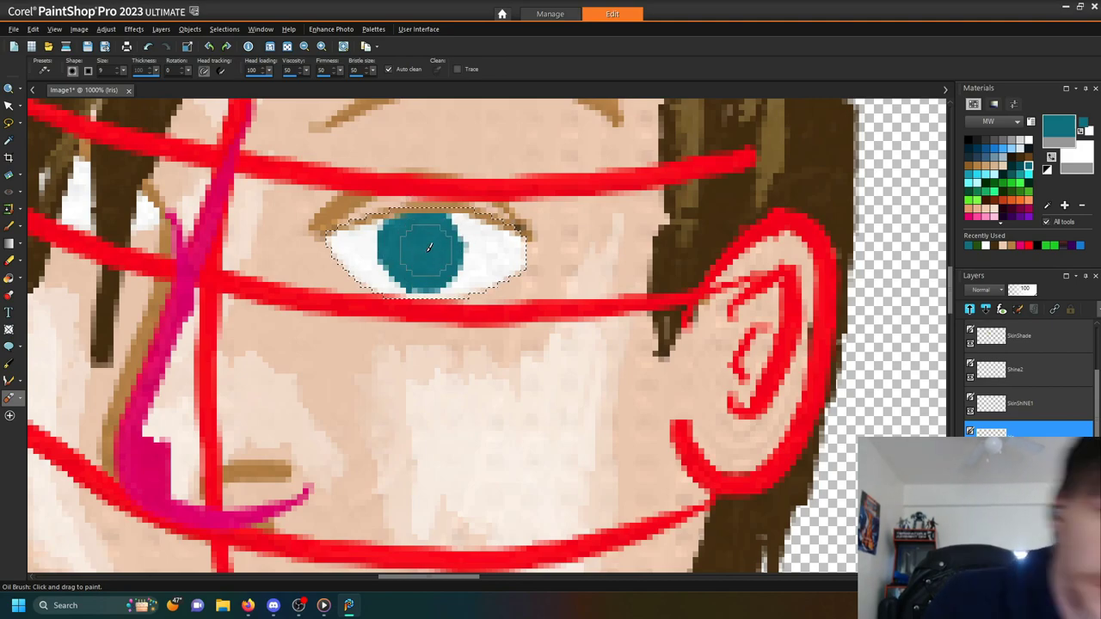
pyautogui.click(420, 249)
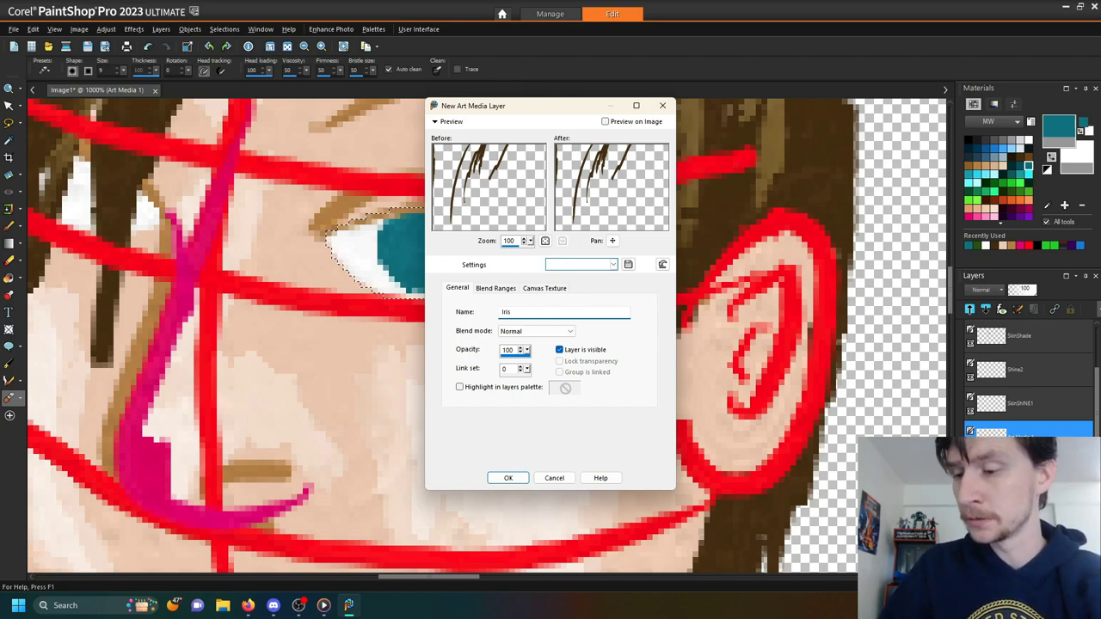
pyautogui.press('Return')
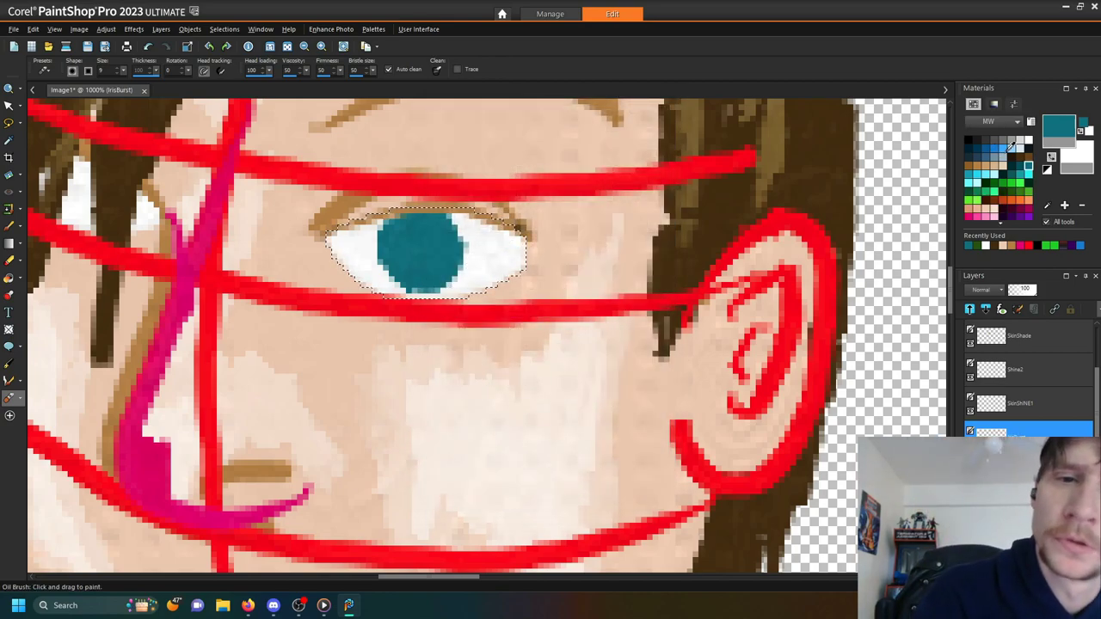
# - Paint a bright blue spot in the centre of the teal iris with the Oil Brush at size 5
pyautogui.click(1012, 143)
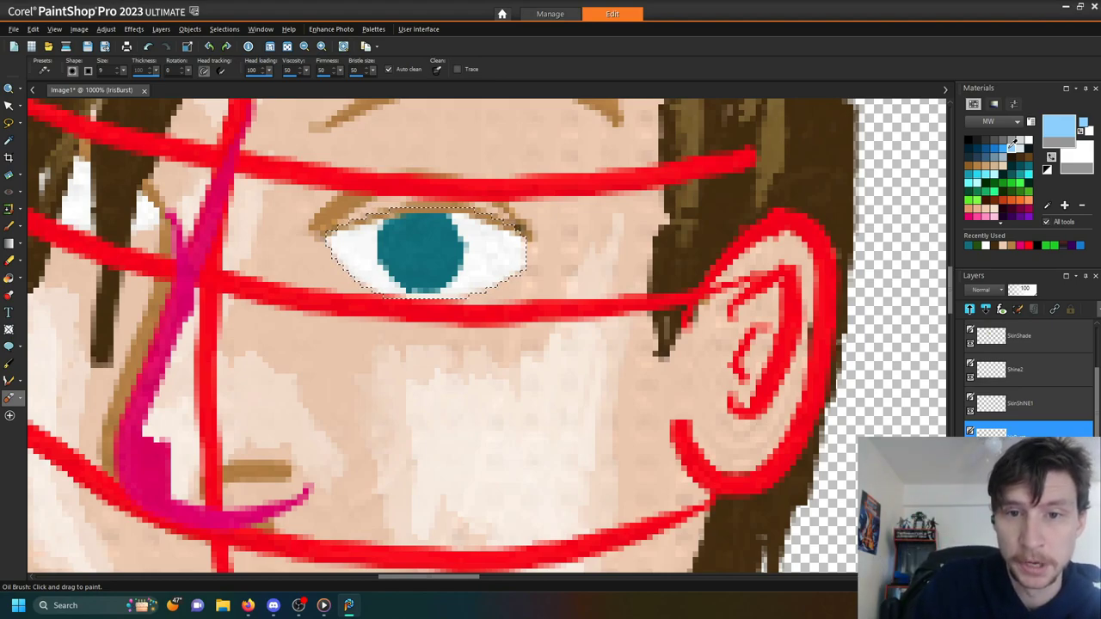
pyautogui.click(1002, 148)
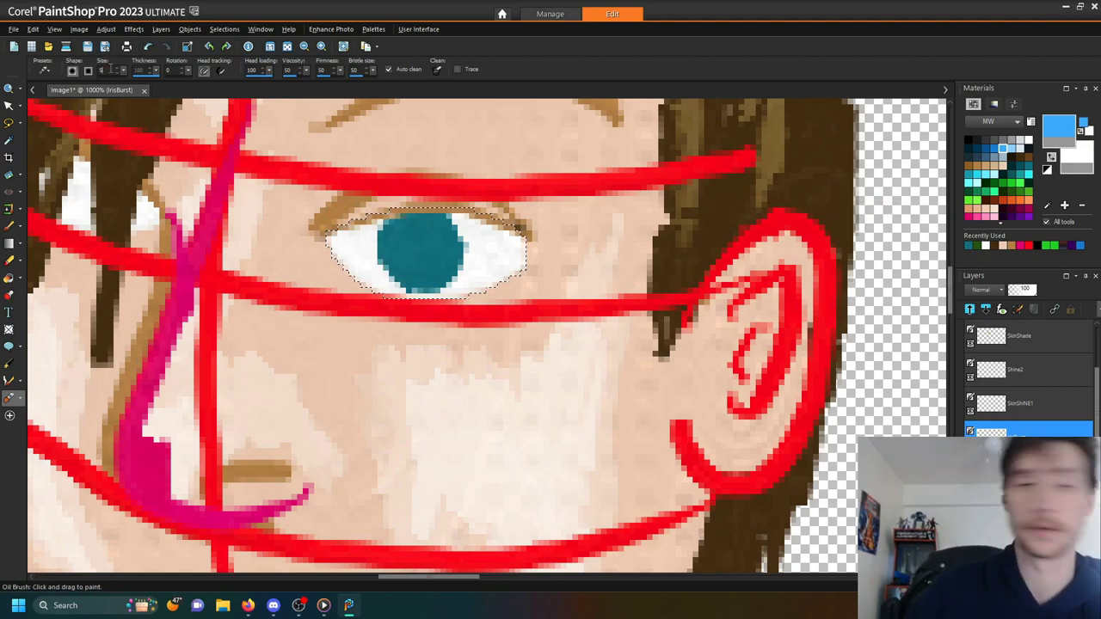
pyautogui.moveTo(424, 247); pyautogui.dragTo(421, 238)
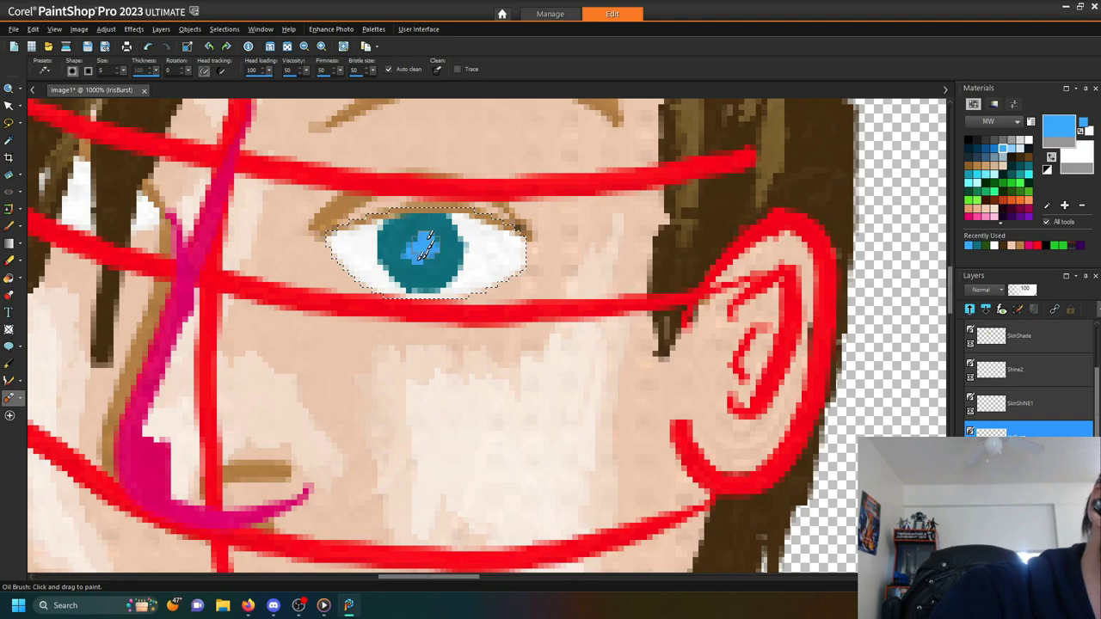
# - Smear the bright blue paint outward across the iris with the Smear tool at size 3
pyautogui.click(19, 398)
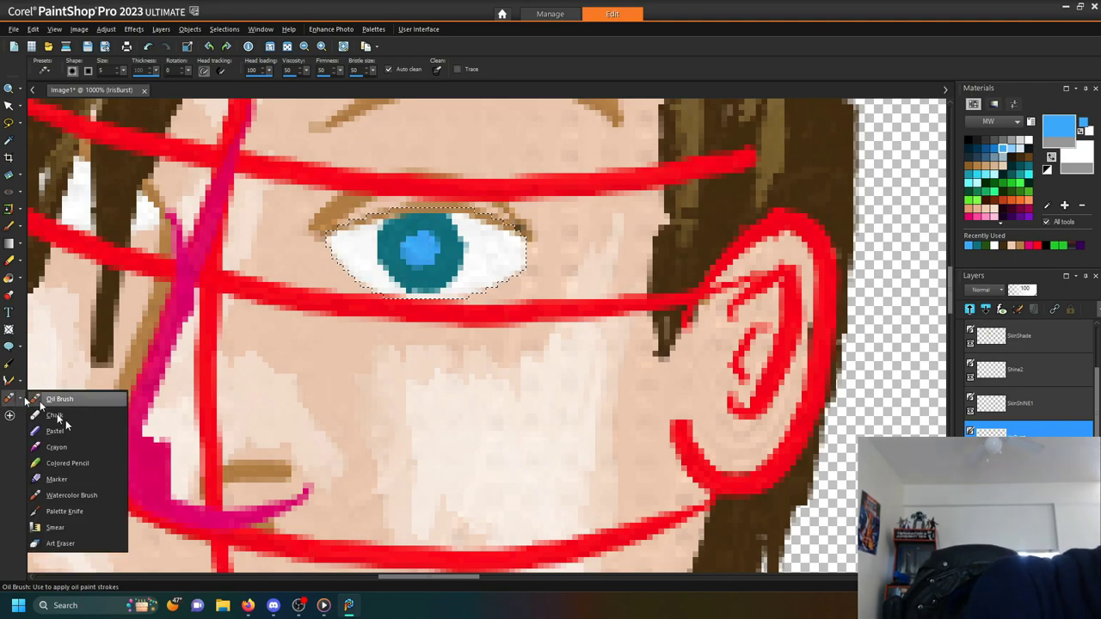
pyautogui.click(88, 522)
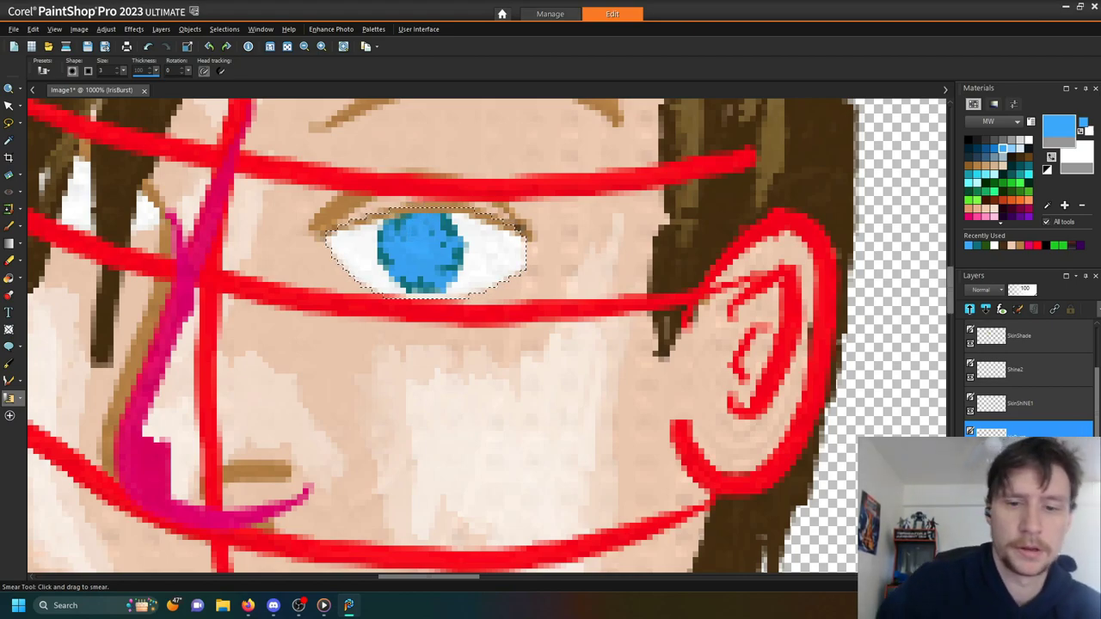
pyautogui.click(481, 258)
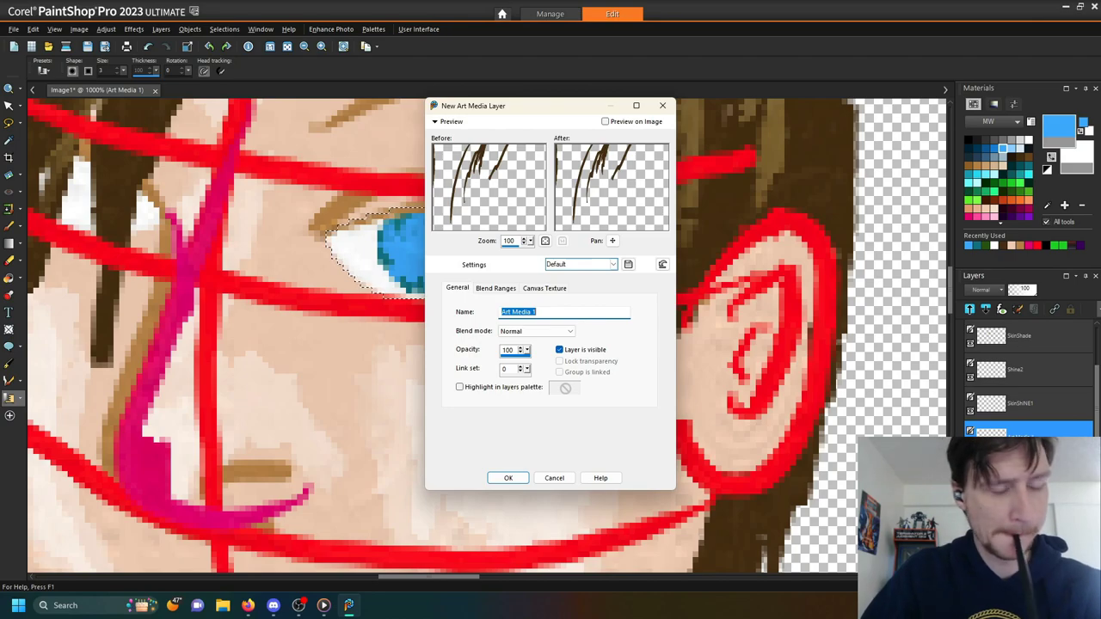
# - Add a new art media layer named IrisShade above the IrisBurst layer
pyautogui.press('BackSpace')
pyautogui.write('Shade')
pyautogui.press('Return')
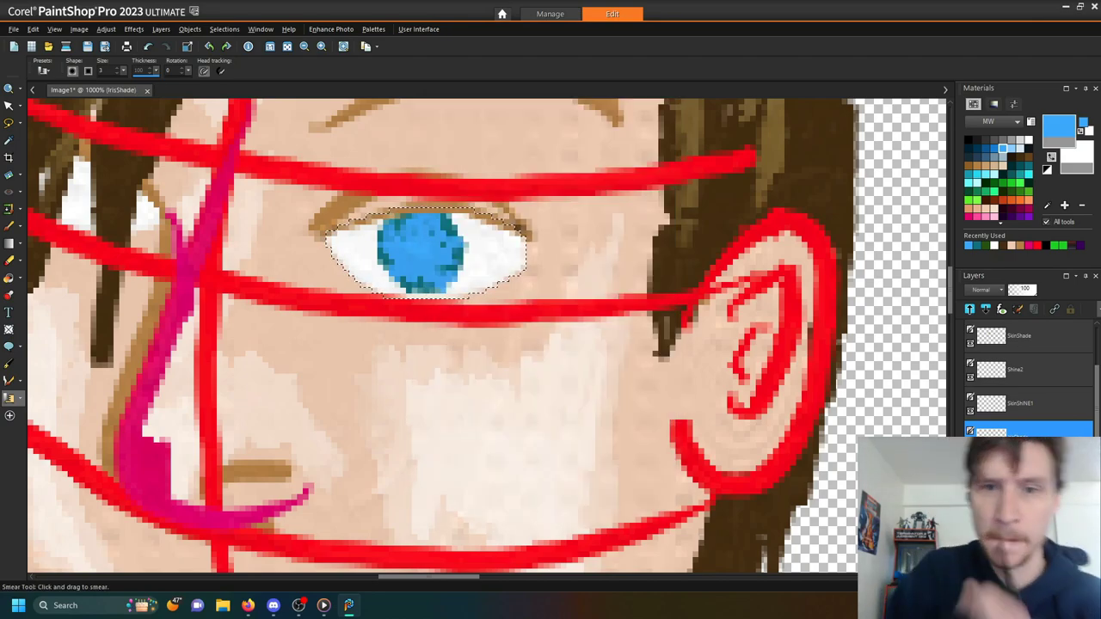
# - Paint dark blue streaks radiating across the iris with the Oil Brush at size 3
pyautogui.click(968, 148)
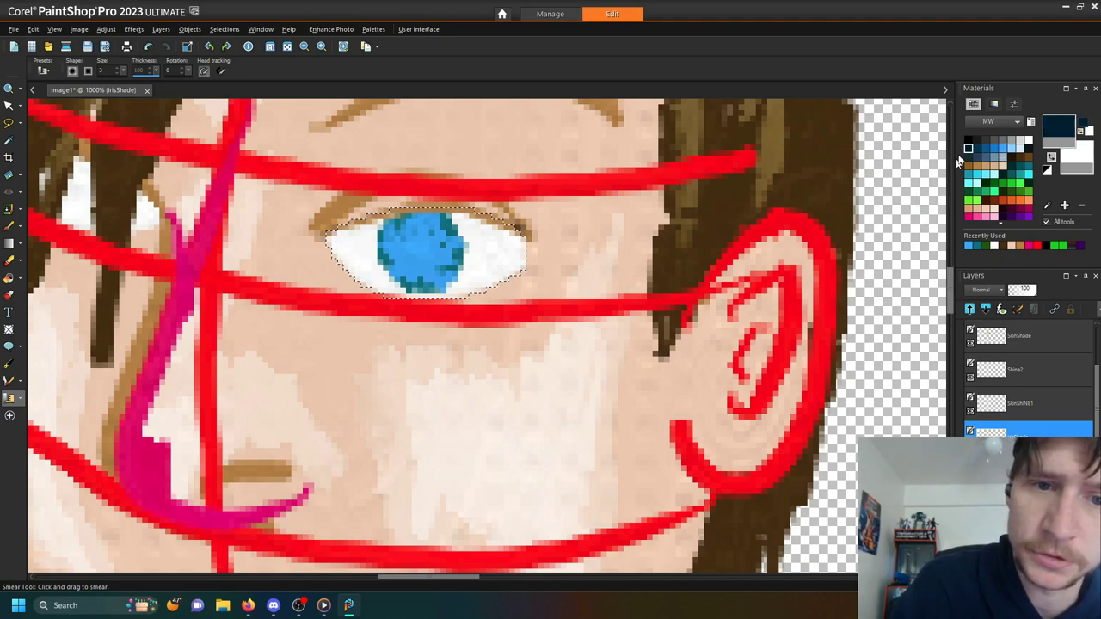
pyautogui.click(979, 148)
pyautogui.click(987, 146)
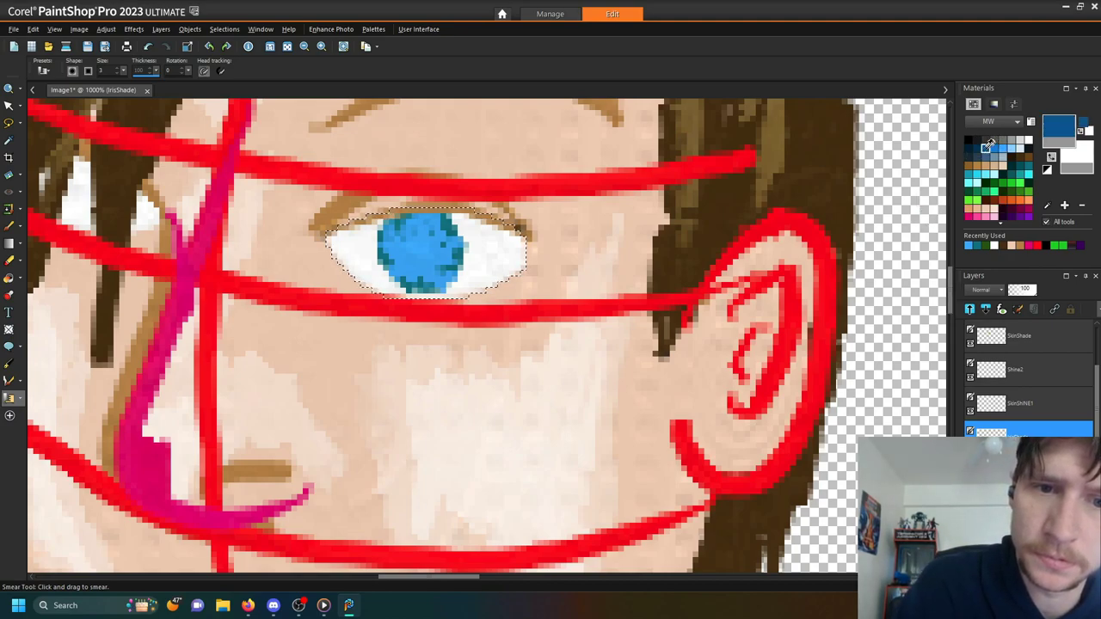
pyautogui.click(8, 397)
pyautogui.click(60, 399)
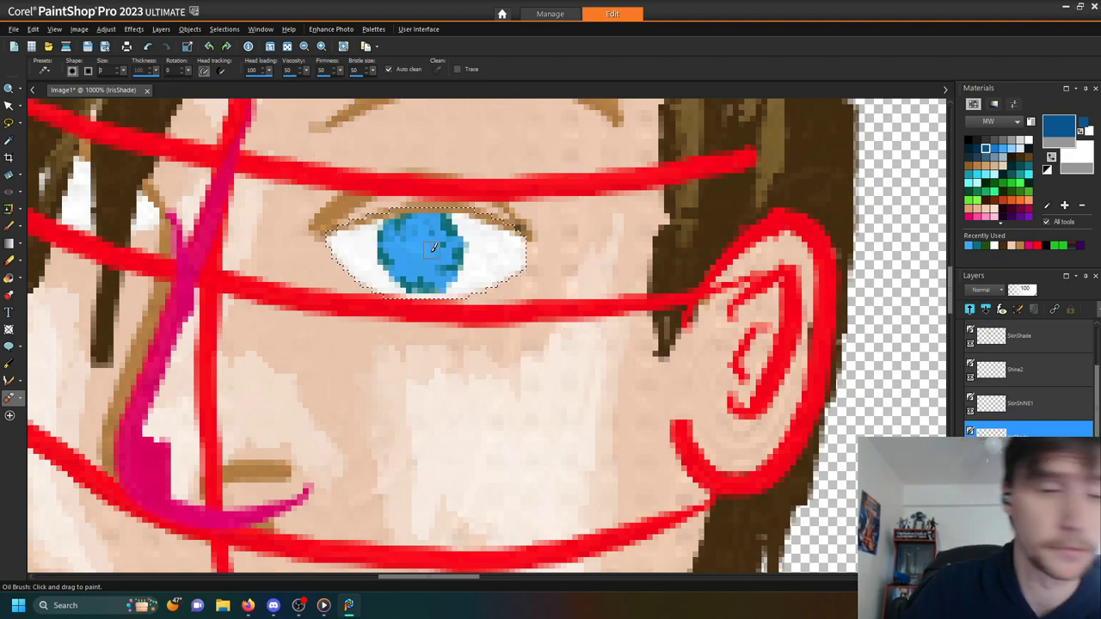
pyautogui.moveTo(438, 225); pyautogui.dragTo(445, 223)
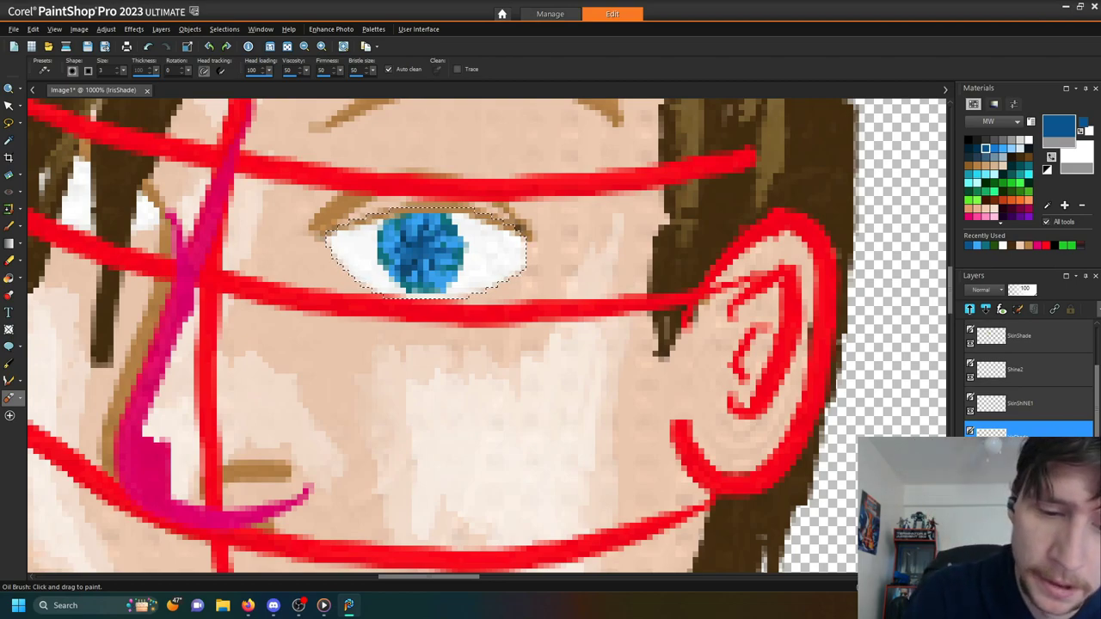
# - Add a new art media layer named BlackPaint above the IrisShade layer
pyautogui.click(1001, 309)
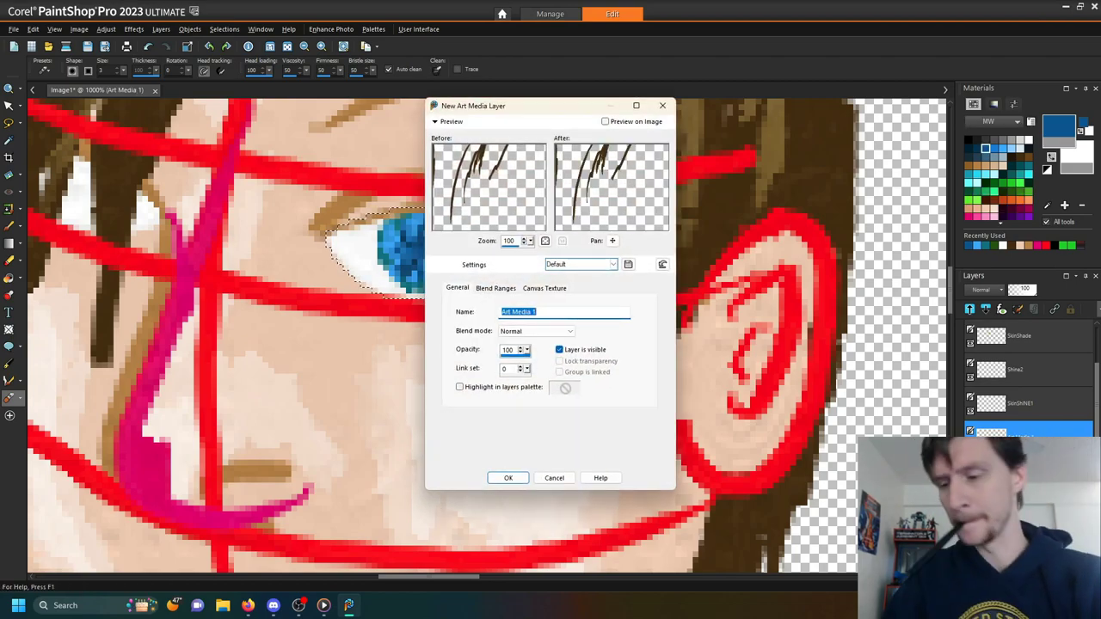
pyautogui.write('Black')
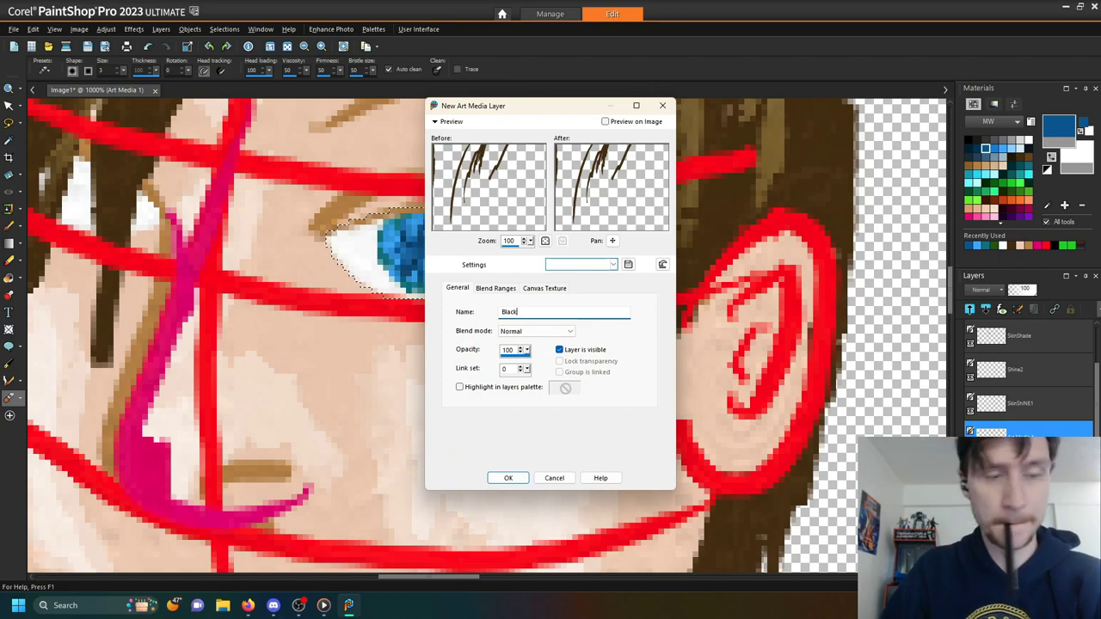
pyautogui.write('Paint')
pyautogui.press('Return')
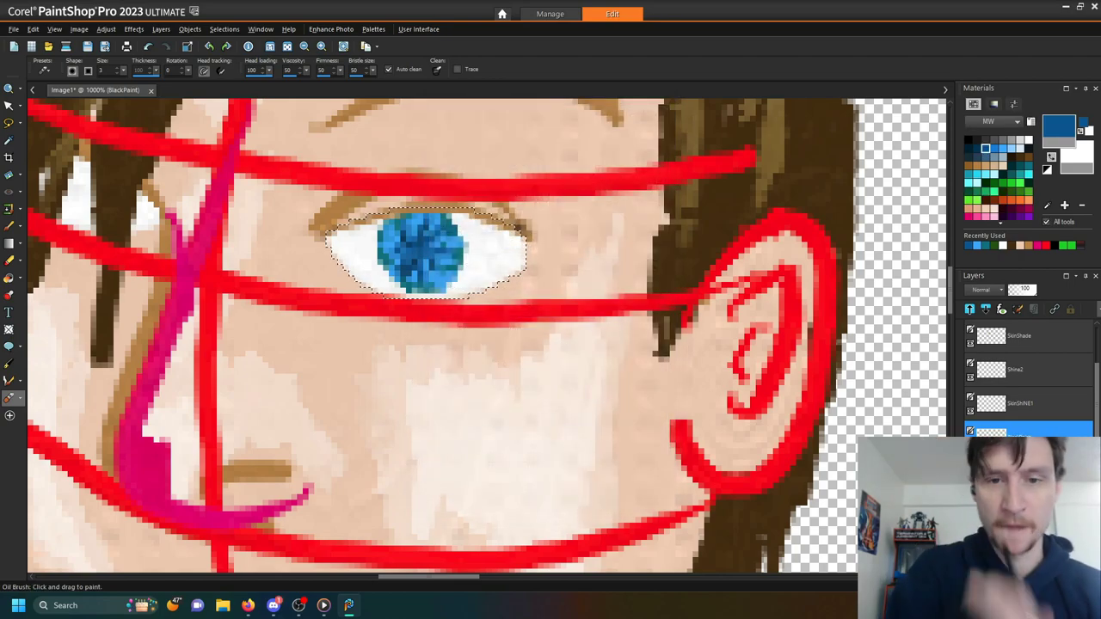
# - Paint a round black pupil in the middle of the iris with the Oil Brush at size 5
pyautogui.click(977, 139)
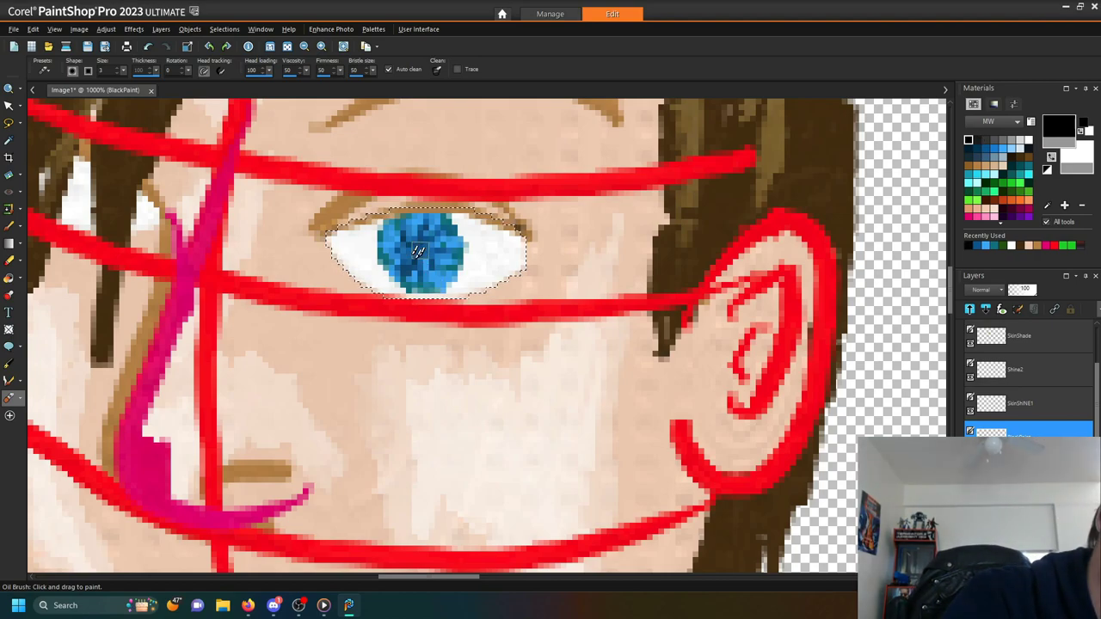
pyautogui.moveTo(414, 250); pyautogui.dragTo(418, 252)
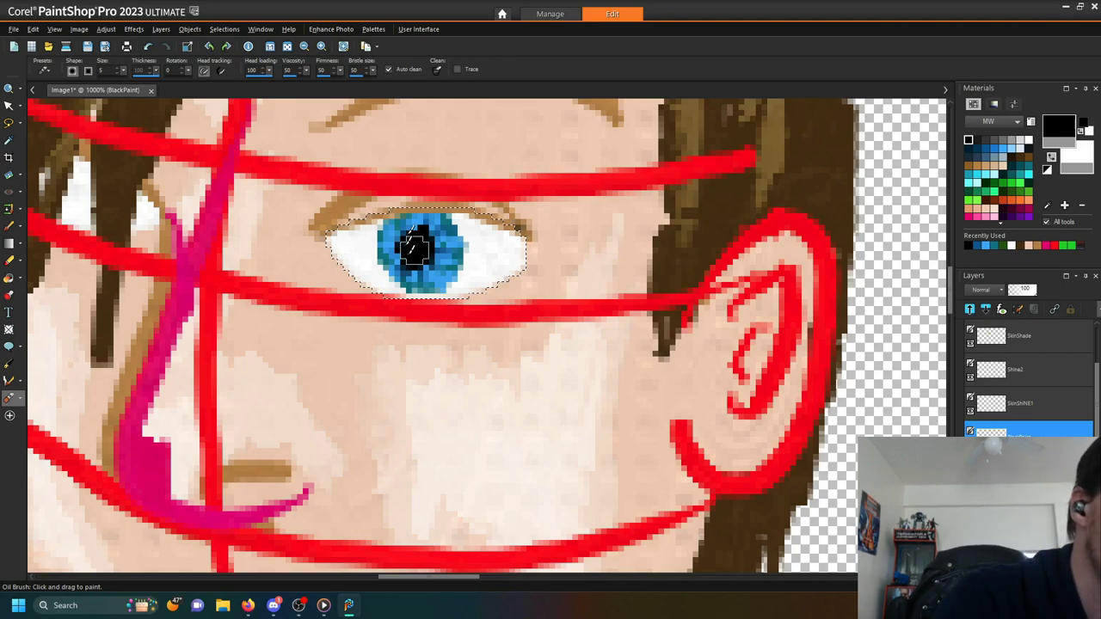
pyautogui.moveTo(414, 221); pyautogui.dragTo(416, 230)
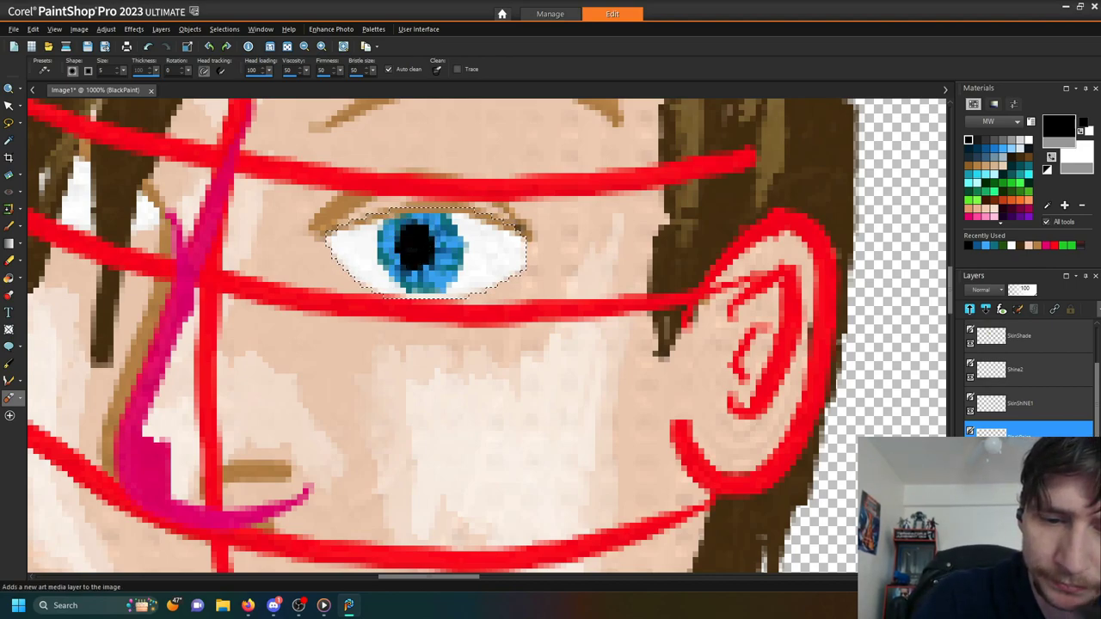
pyautogui.click(416, 230)
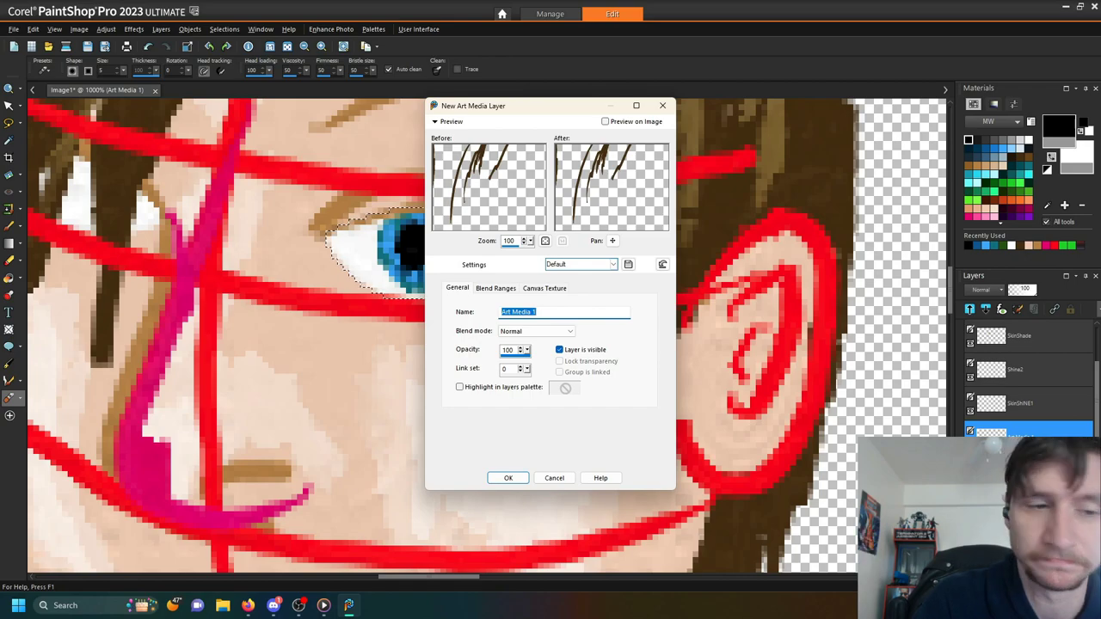
# - Add a new art media layer named Wetness above the BlackPaint layer
pyautogui.write('Wet')
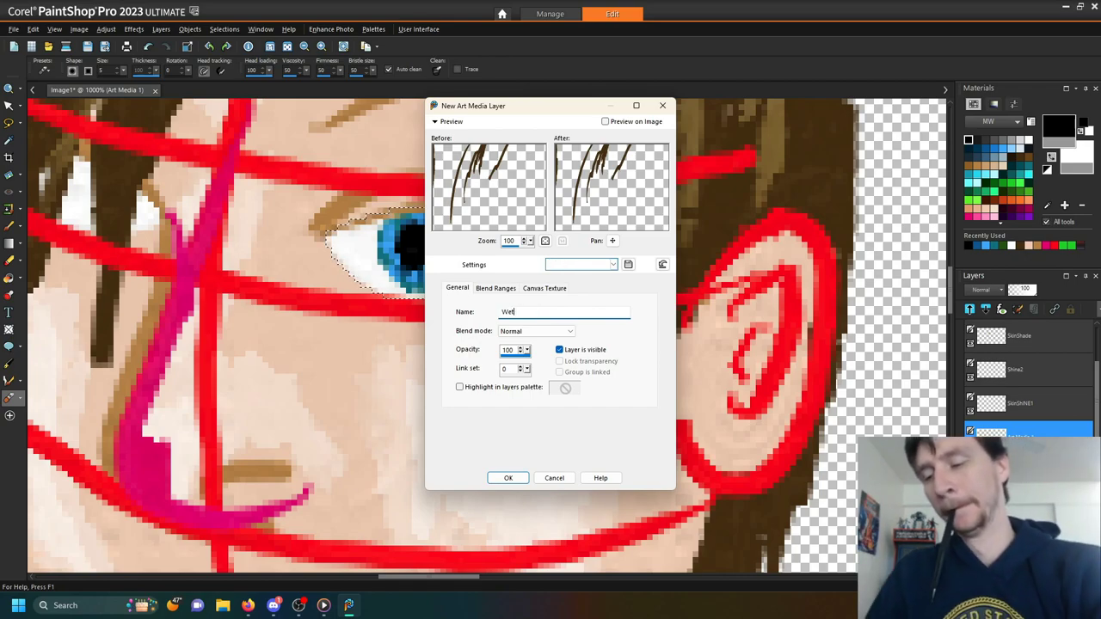
pyautogui.write('ness')
pyautogui.press('Return')
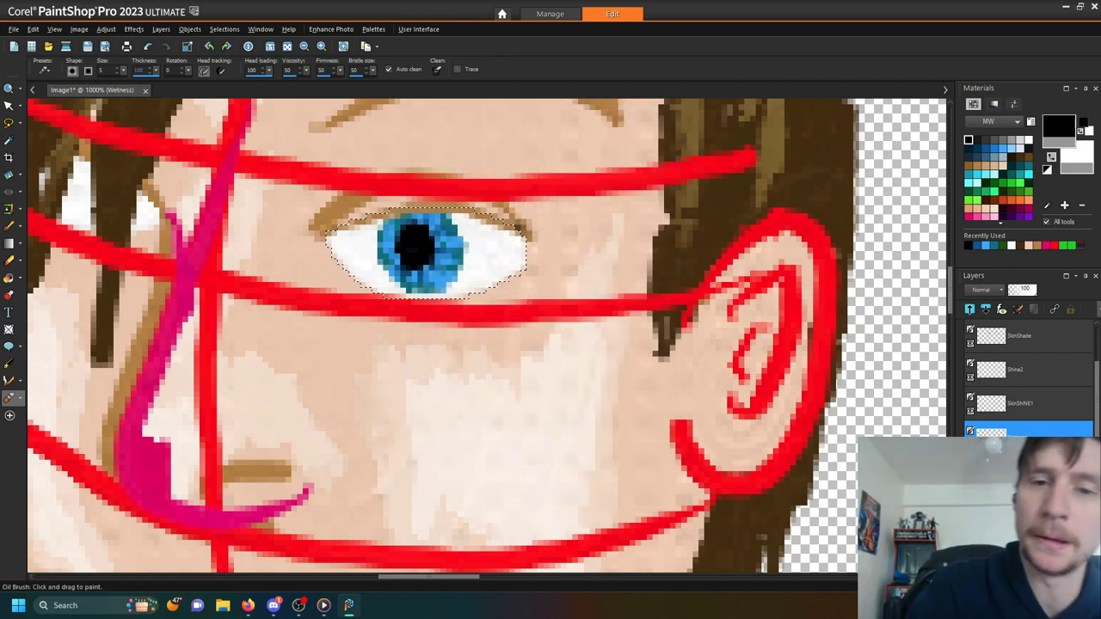
# - Paint a white highlight over the pupil's upper edge with the Oil Brush at size 4, and trim it with the Art Eraser at size 5
pyautogui.click(1031, 139)
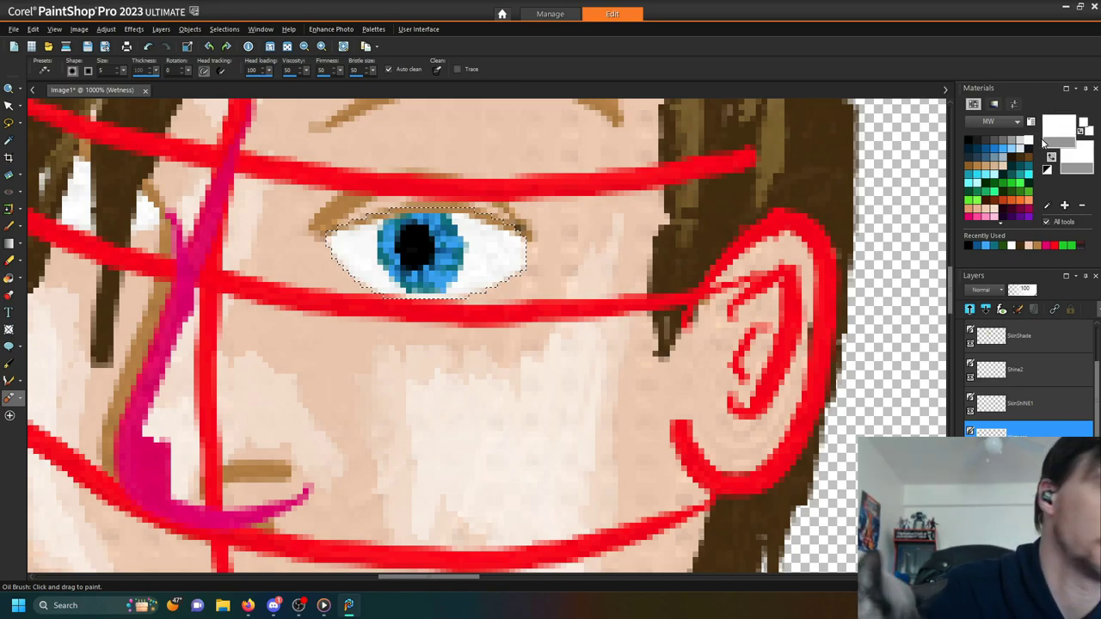
pyautogui.click(418, 230)
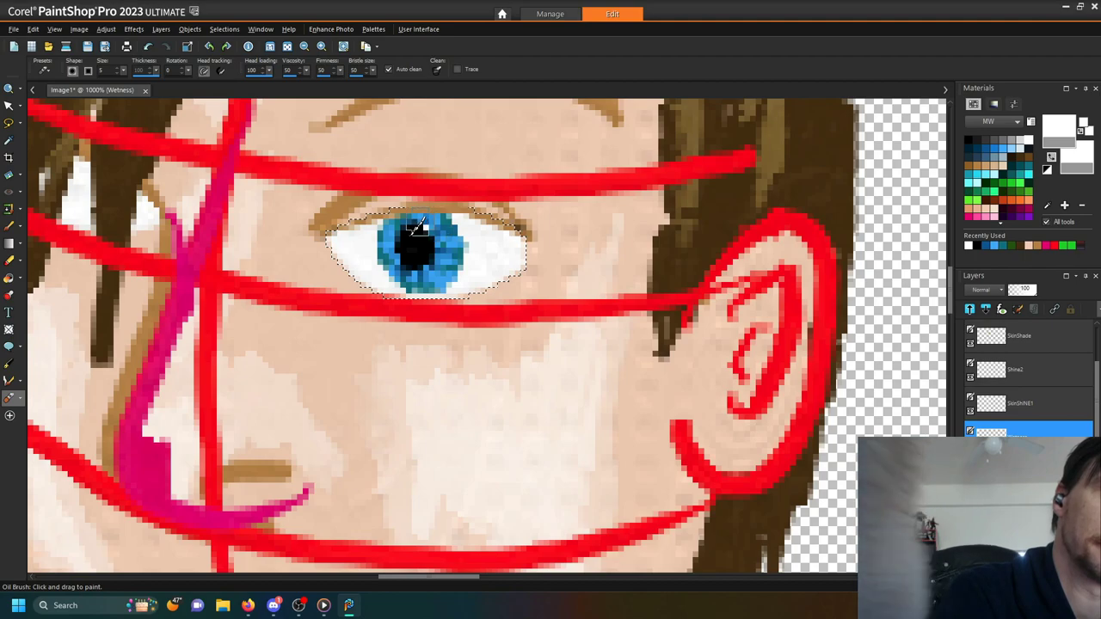
pyautogui.hotkey('ctrl', 'z')
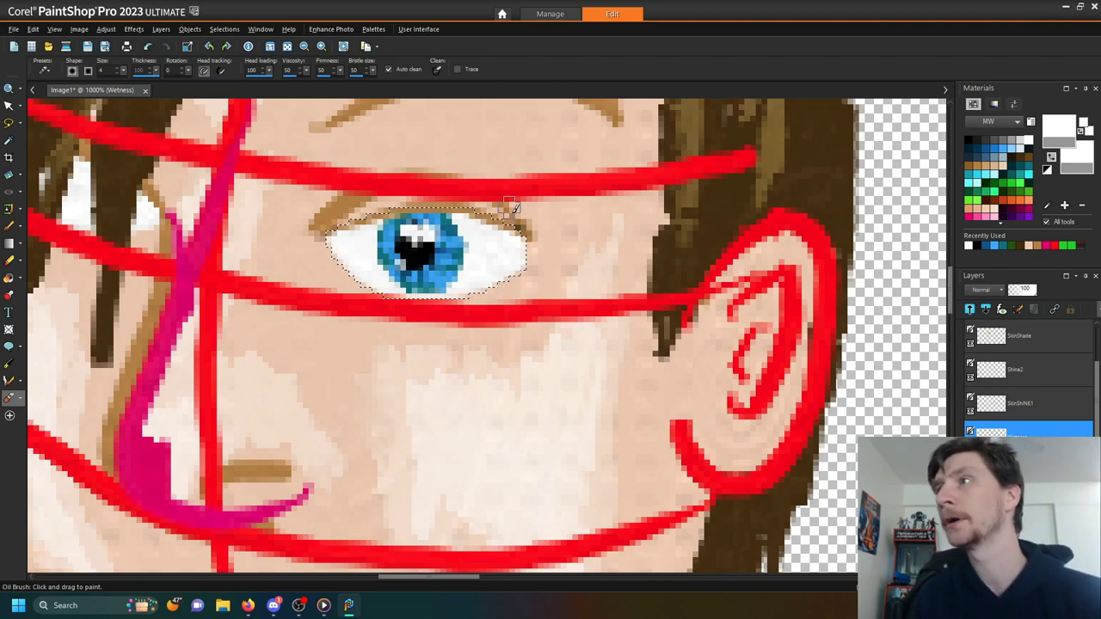
pyautogui.click(19, 398)
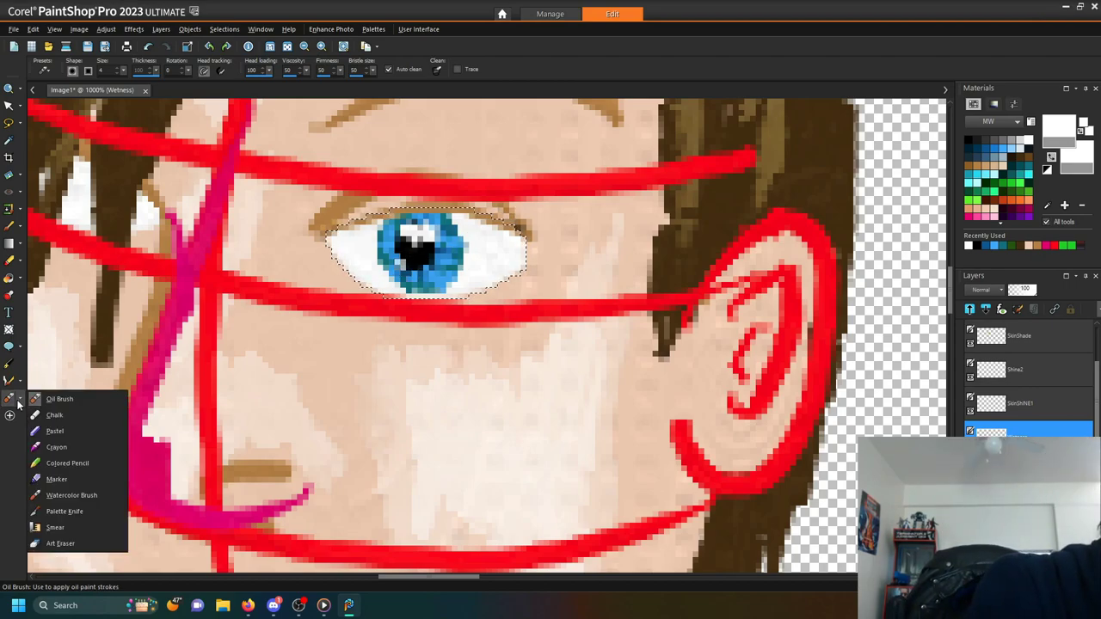
pyautogui.click(82, 526)
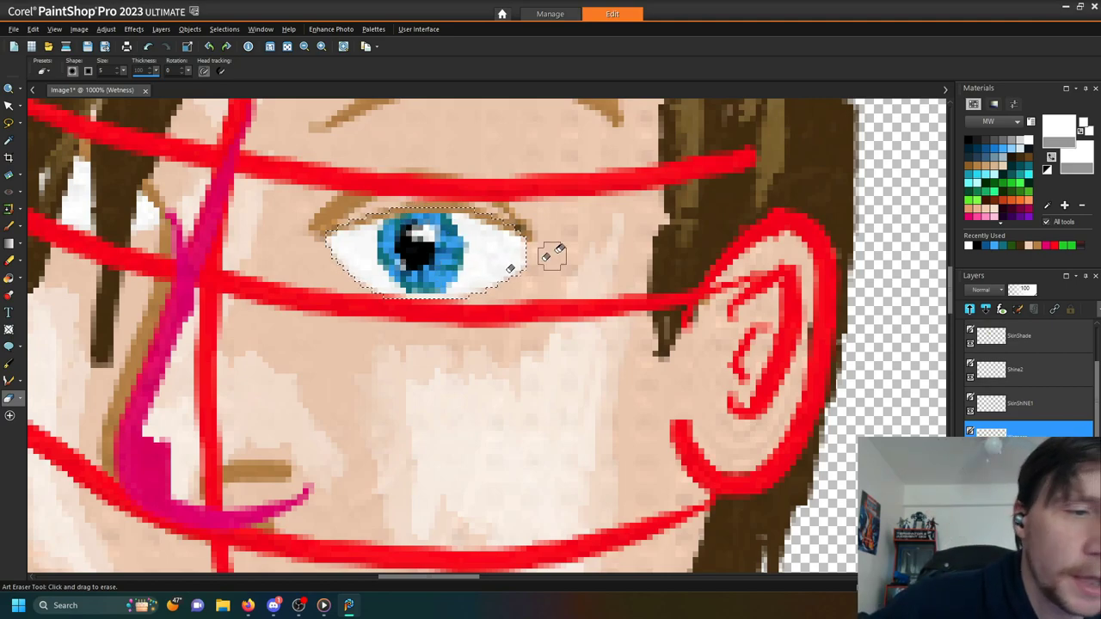
# - Set the Wetness layer to Hard Light blending at 87 opacity, and clear the selection around the eye
pyautogui.click(989, 289)
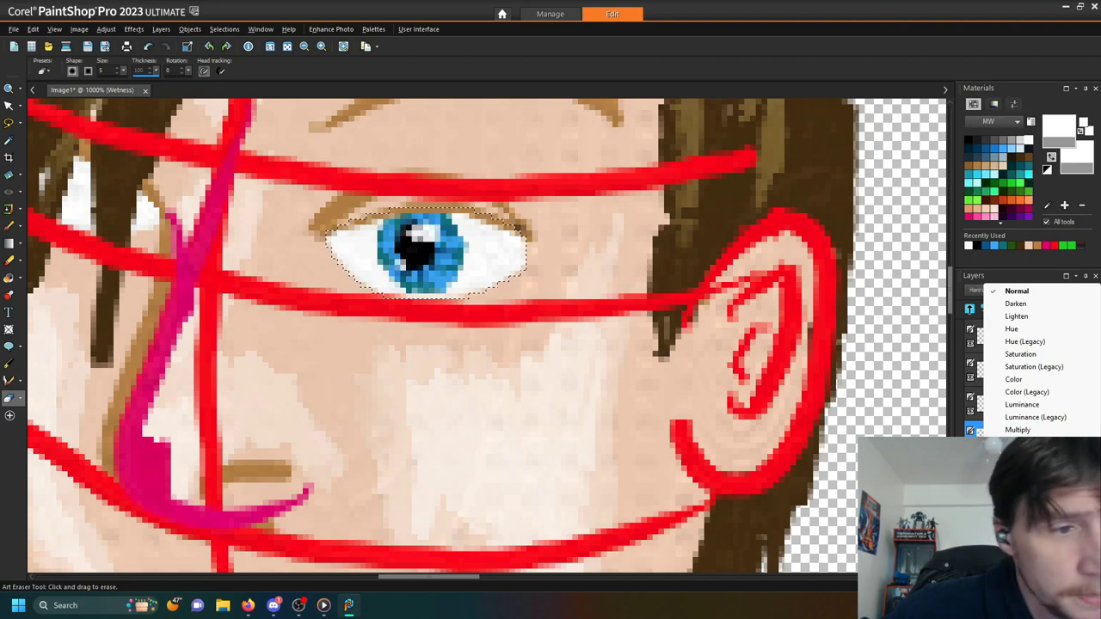
pyautogui.click(1019, 480)
pyautogui.moveTo(1021, 292); pyautogui.dragTo(1033, 295)
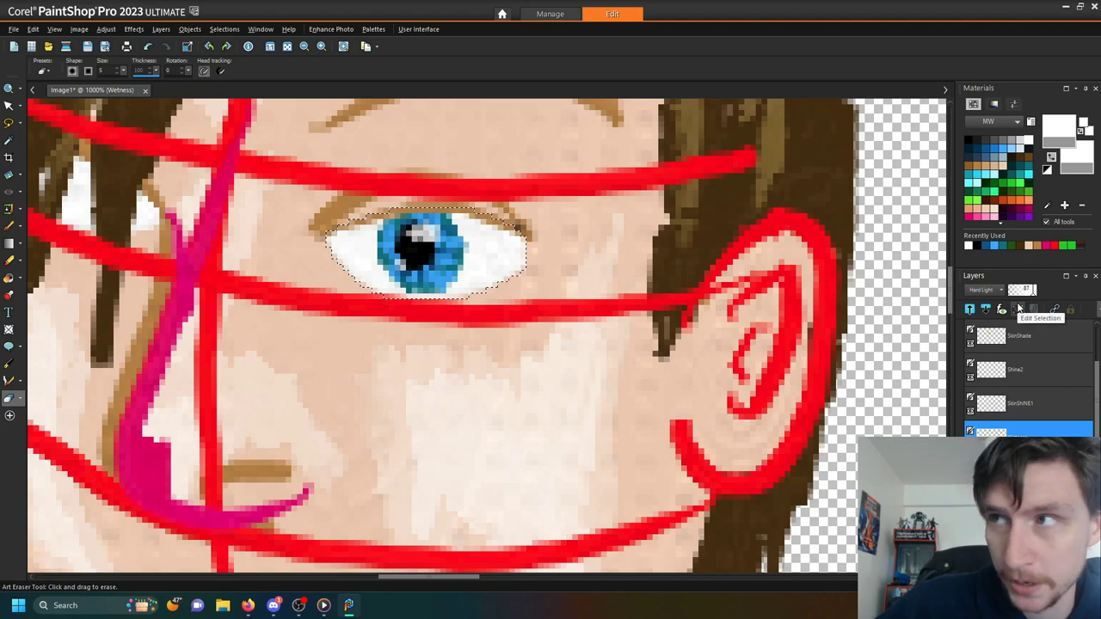
pyautogui.click(223, 28)
pyautogui.click(237, 58)
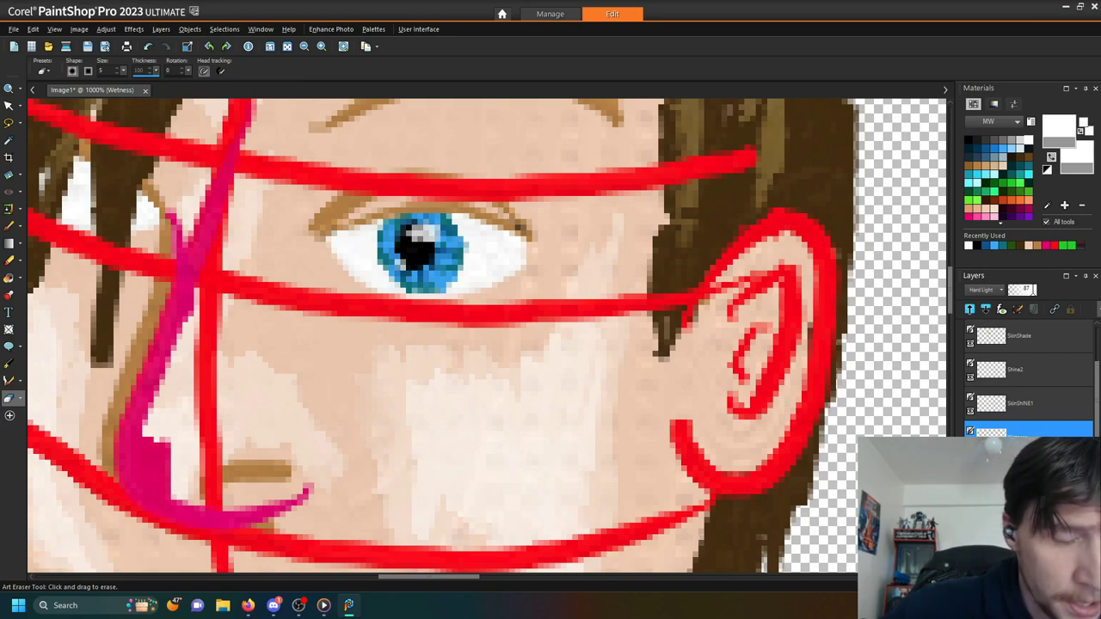
# - Activate the Iris layer and select the painted iris of the near eye
pyautogui.click(1023, 464)
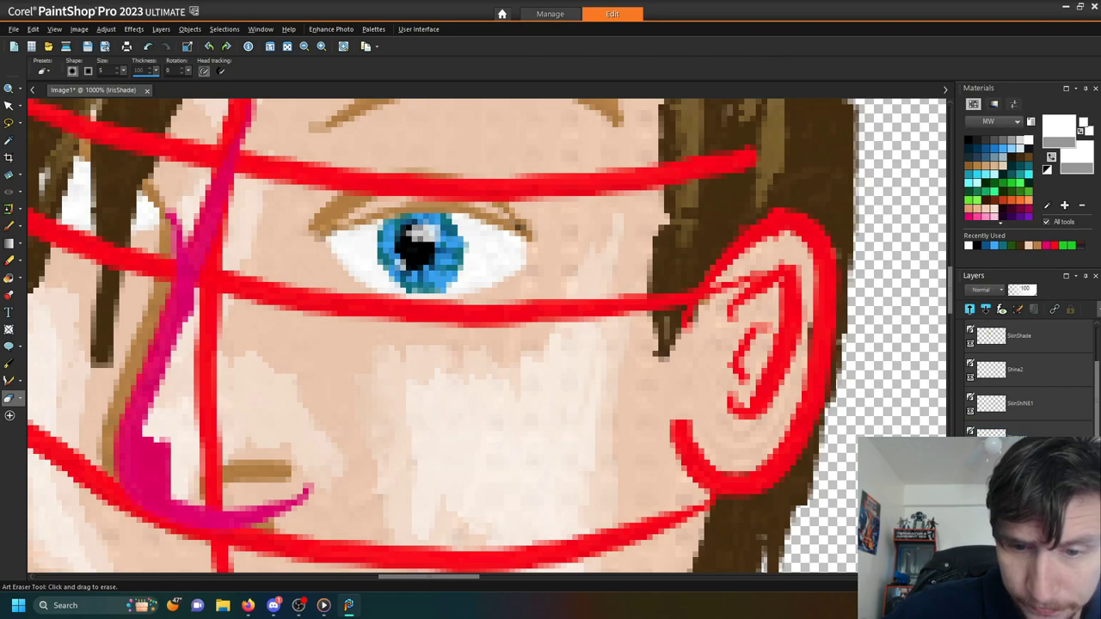
pyautogui.click(1023, 481)
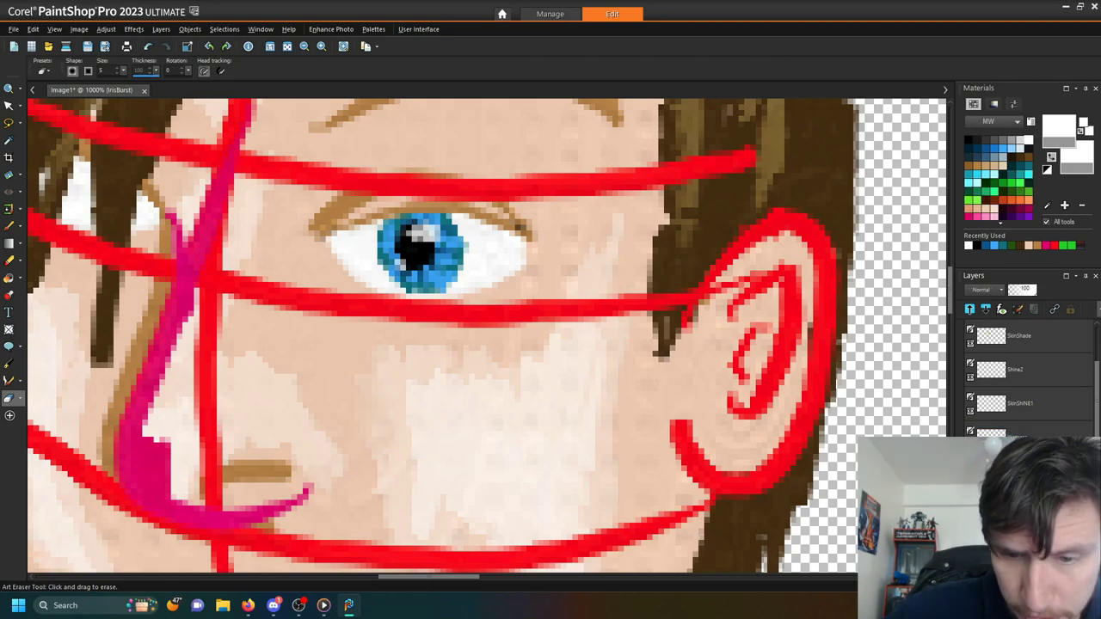
pyautogui.scroll(-3, 1027, 379)
pyautogui.click(1023, 473)
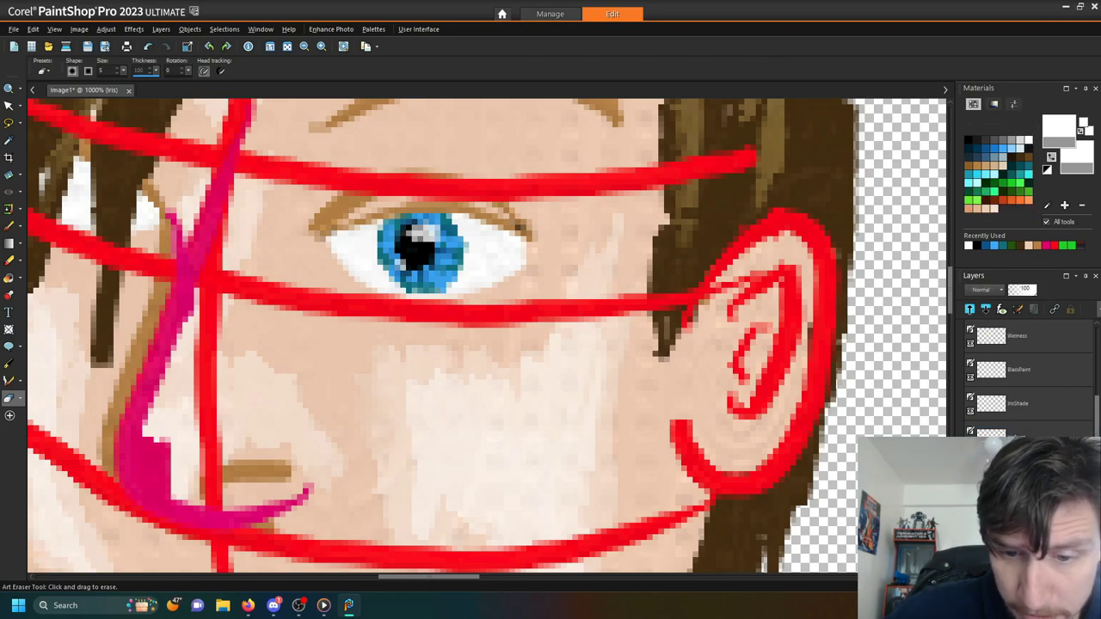
pyautogui.click(10, 124)
pyautogui.click(23, 124)
pyautogui.click(69, 174)
pyautogui.click(421, 247)
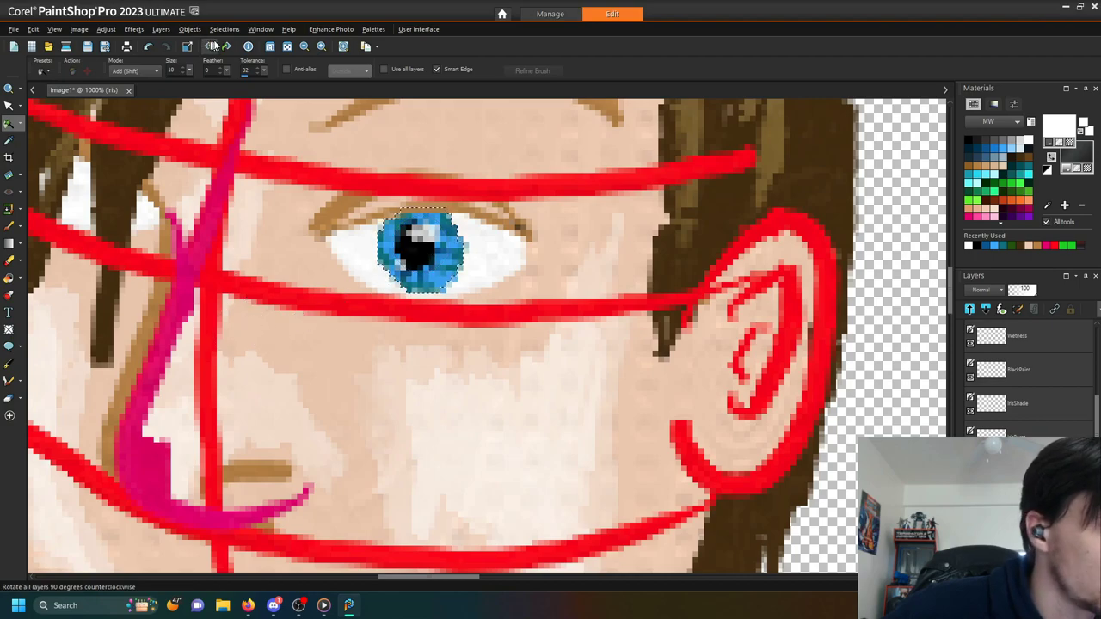
# - Clear the current selection and reselect the near eye's painted iris with the Magic Wand
pyautogui.click(223, 29)
pyautogui.click(236, 54)
pyautogui.click(24, 126)
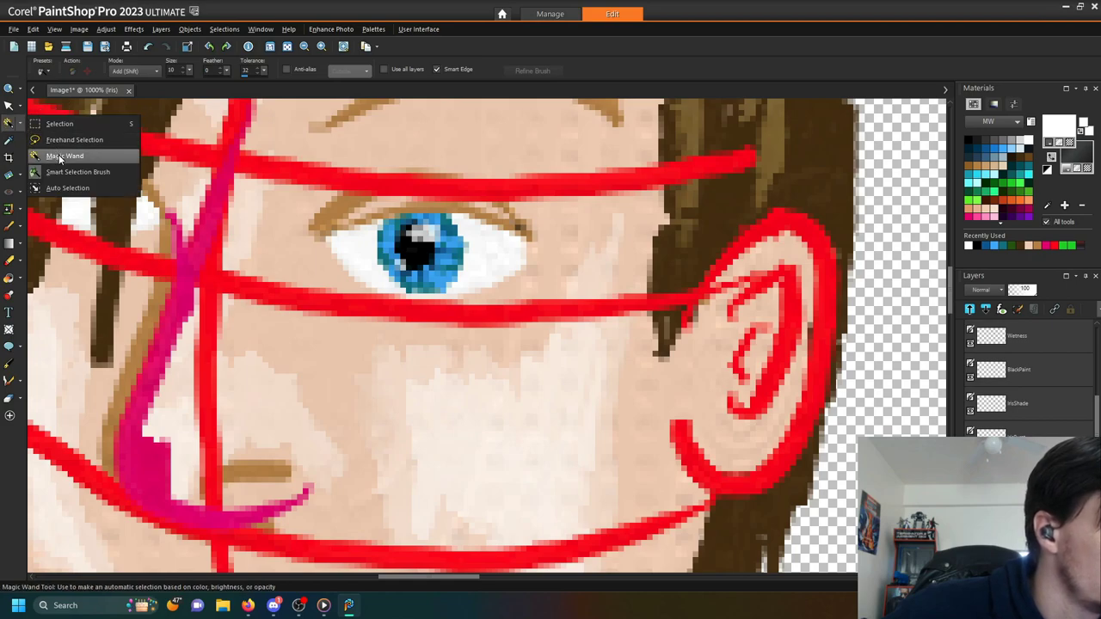
pyautogui.click(65, 155)
pyautogui.click(438, 262)
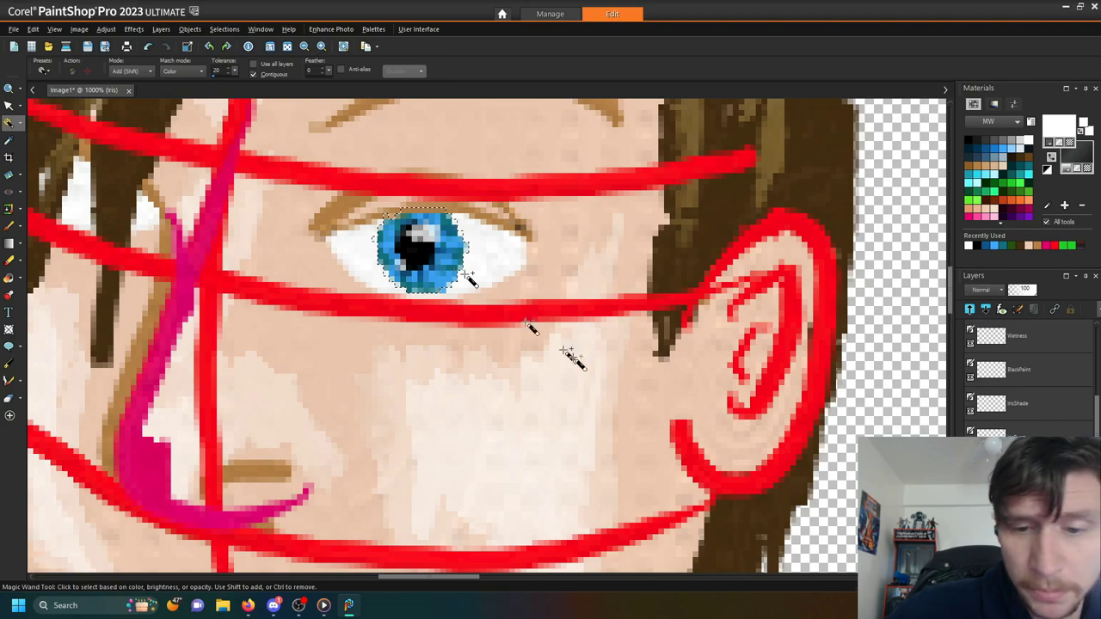
# - Add a new art media layer named EyeShade above the BlackPaint layer
pyautogui.click(1047, 373)
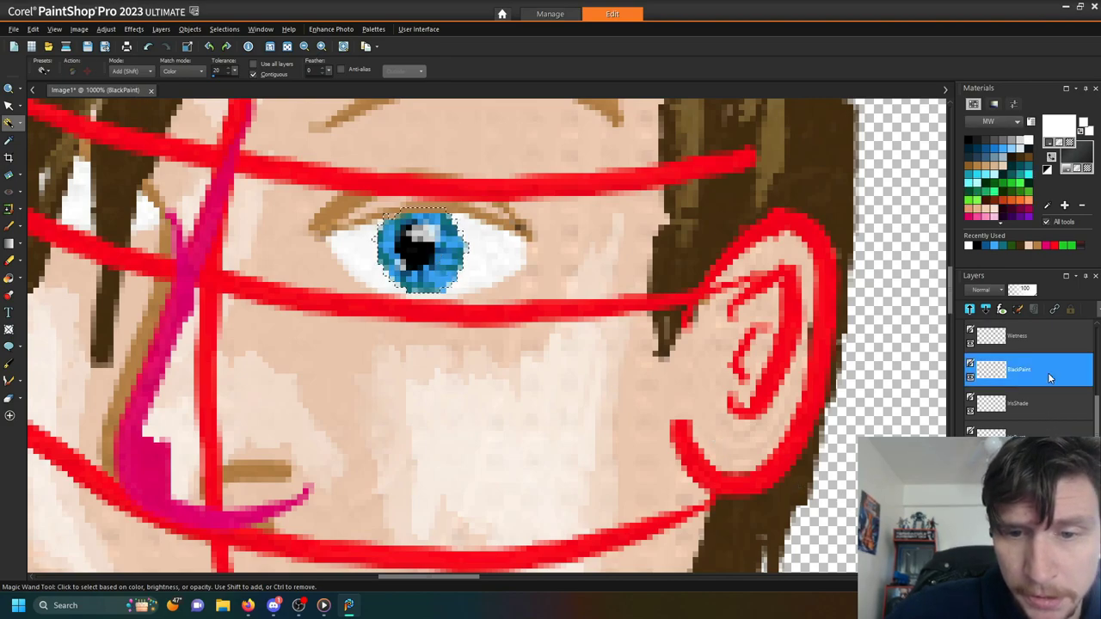
pyautogui.rightClick(1047, 372)
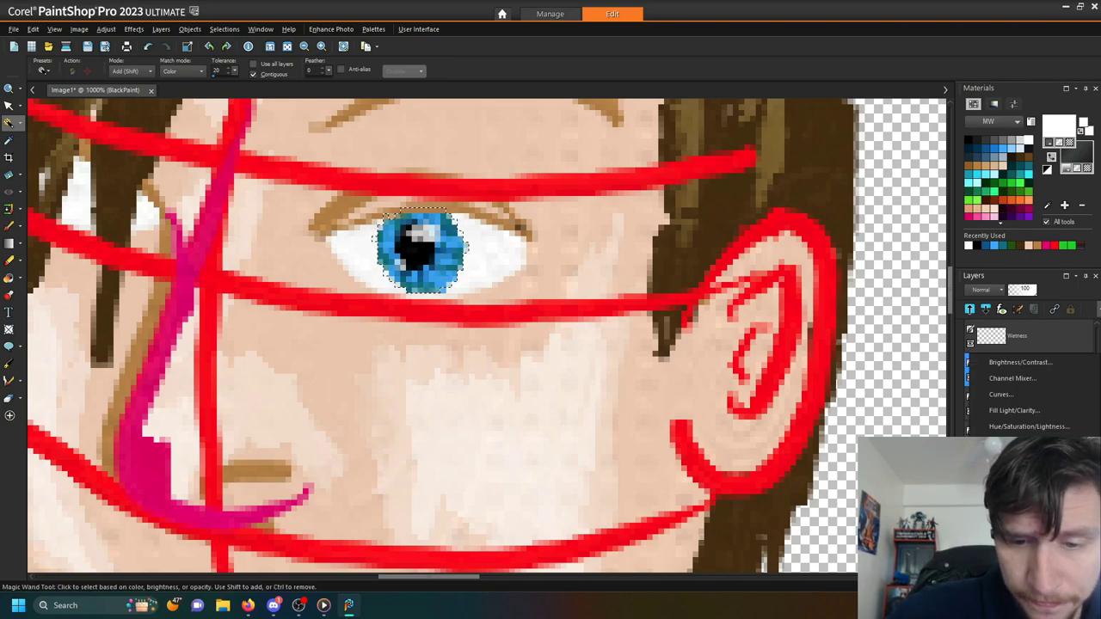
pyautogui.click(1058, 447)
pyautogui.write('EyeShade')
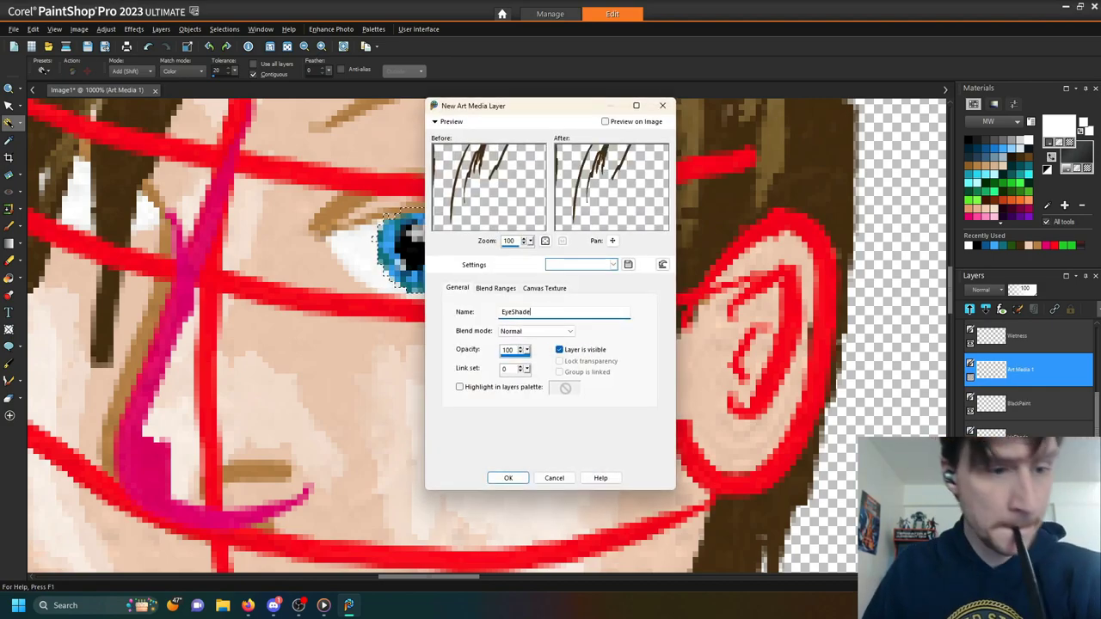
pyautogui.press('Return')
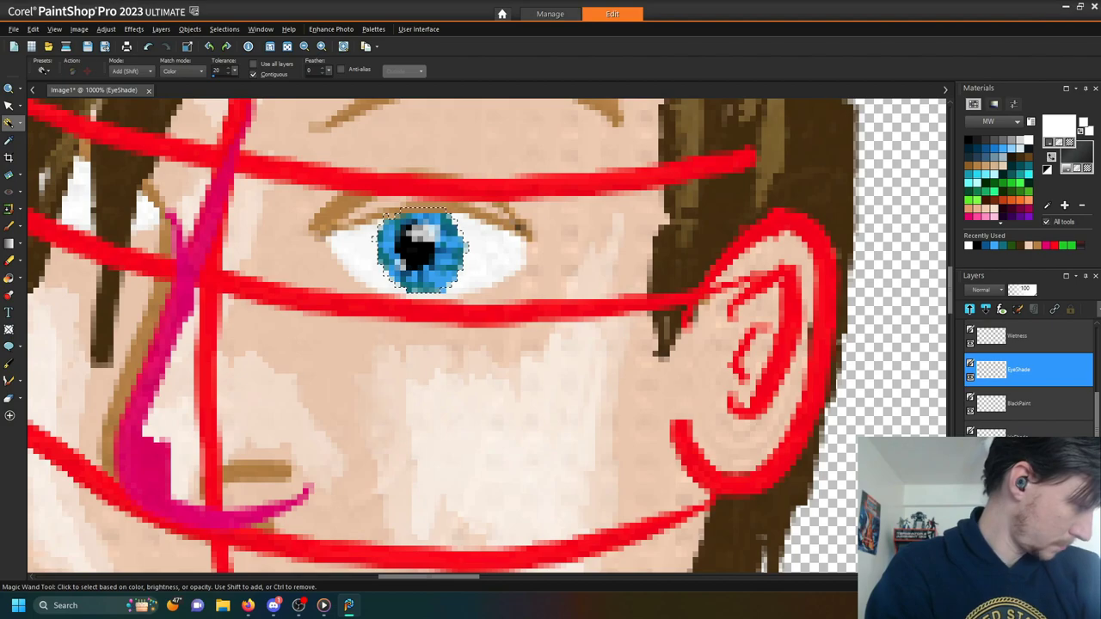
# - Paint black shading along the selected iris's rim with the Oil Brush at size 5, and clear the selection
pyautogui.click(969, 137)
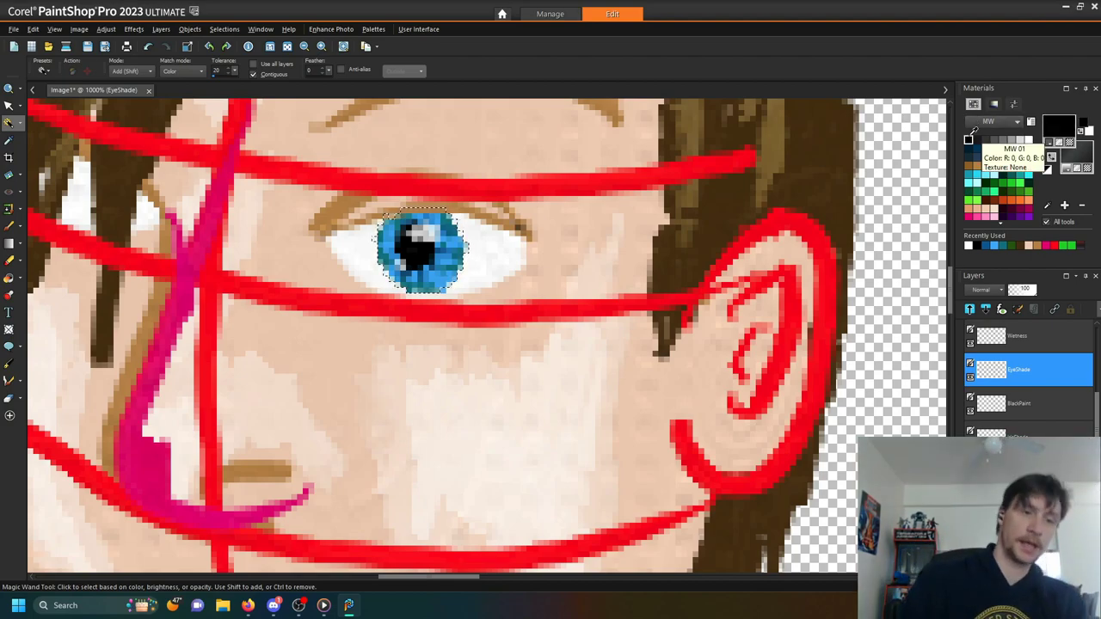
pyautogui.click(19, 399)
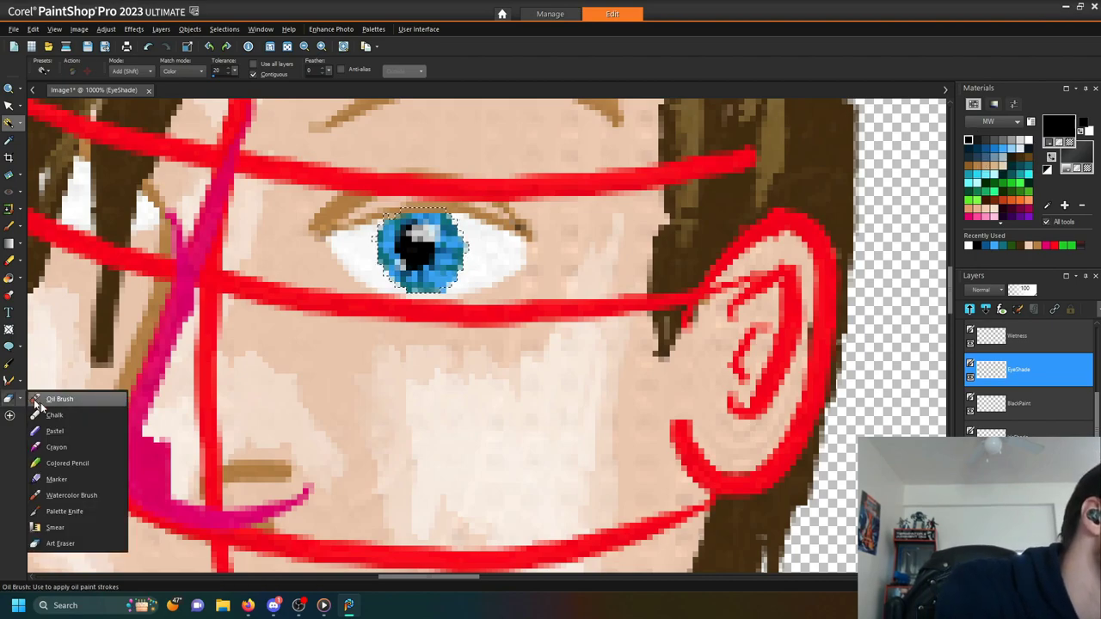
pyautogui.click(60, 398)
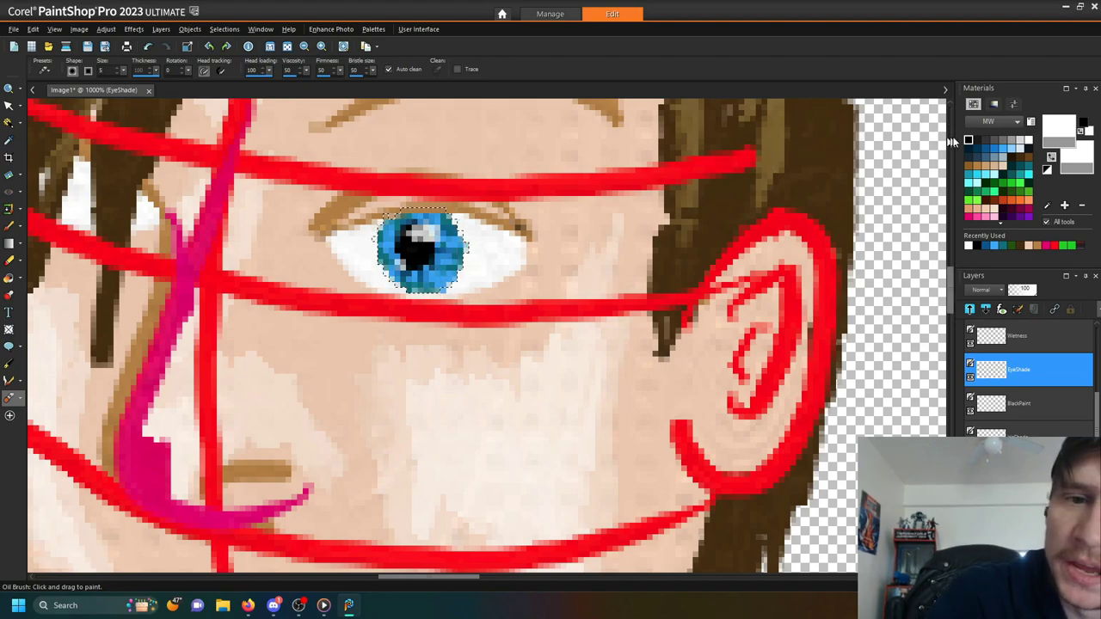
pyautogui.click(991, 136)
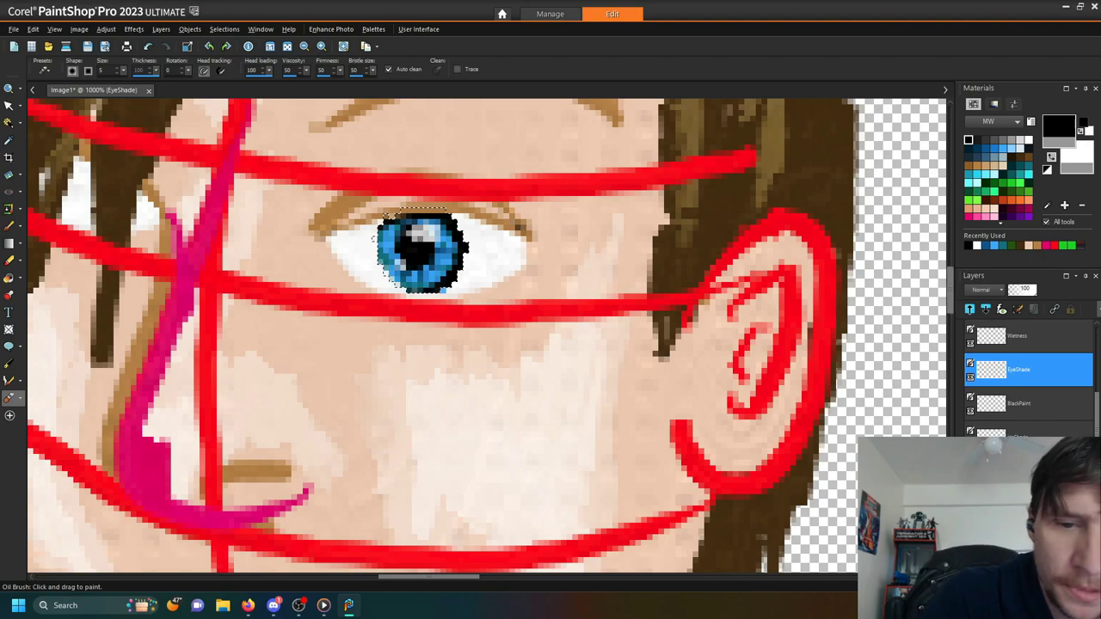
pyautogui.click(224, 28)
pyautogui.click(256, 61)
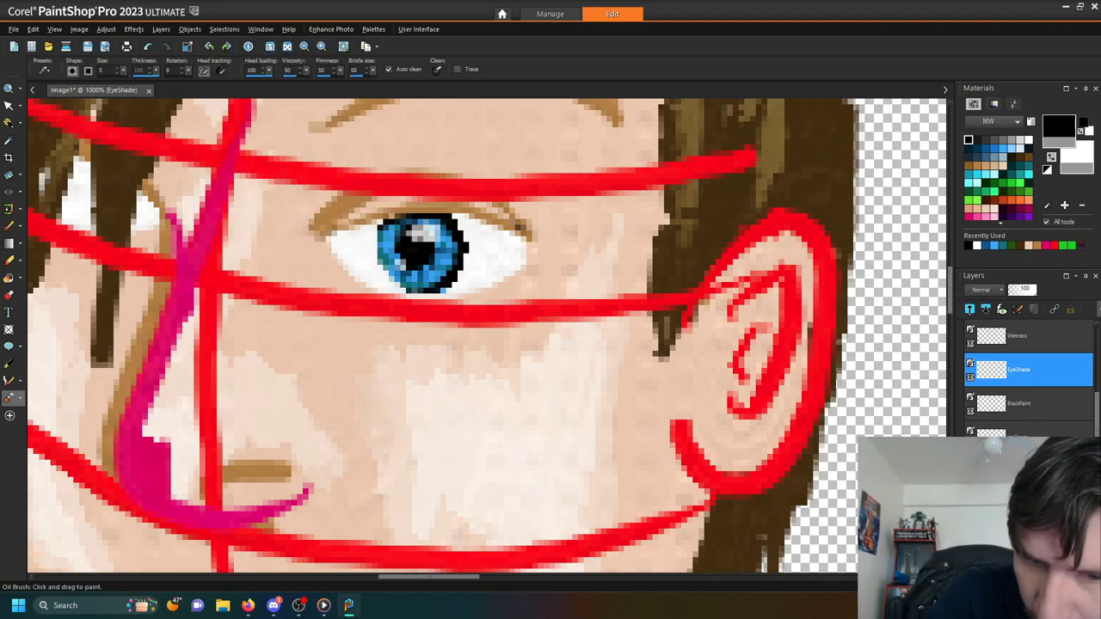
# - Select the near eye's white on the FaceEyes layer and paint a black shadow beneath the upper eyelid on the EyeShade layer
pyautogui.click(1032, 441)
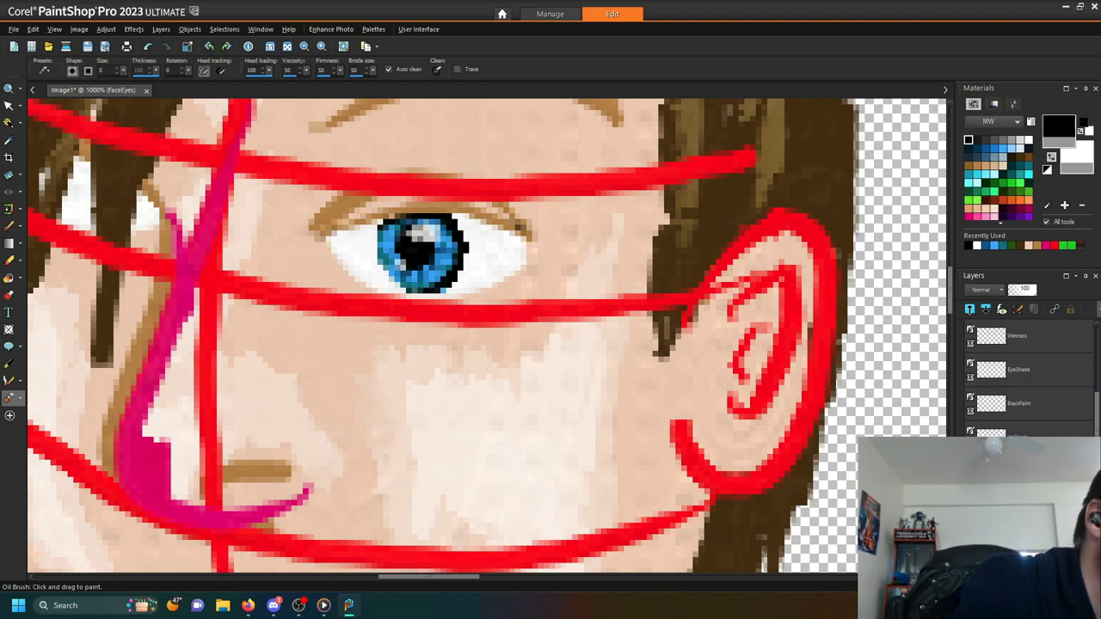
pyautogui.click(8, 122)
pyautogui.click(501, 272)
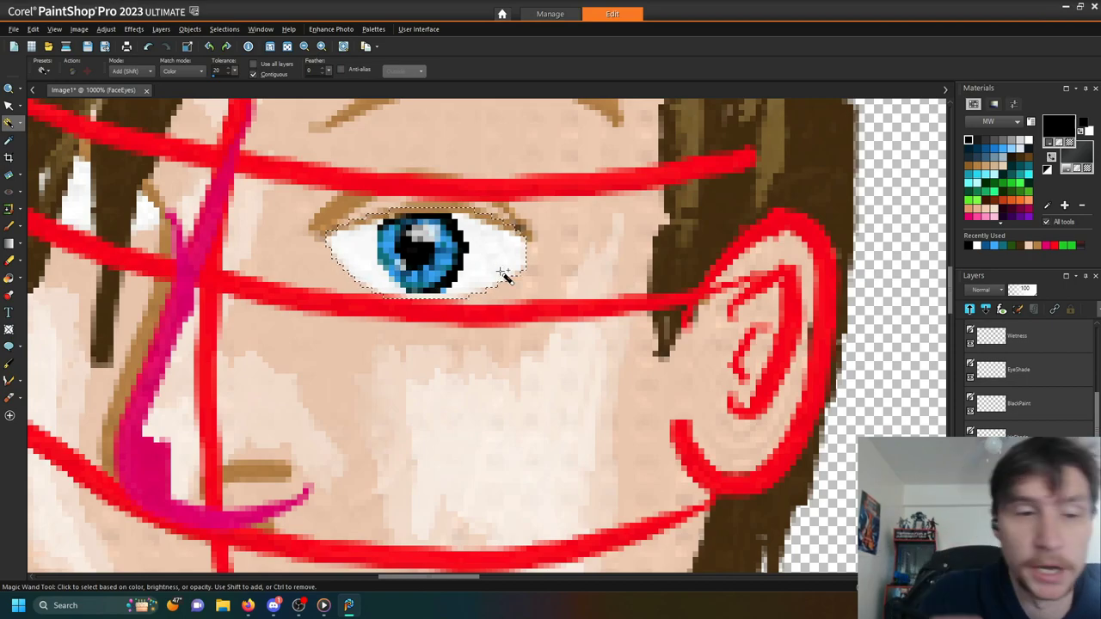
pyautogui.click(9, 399)
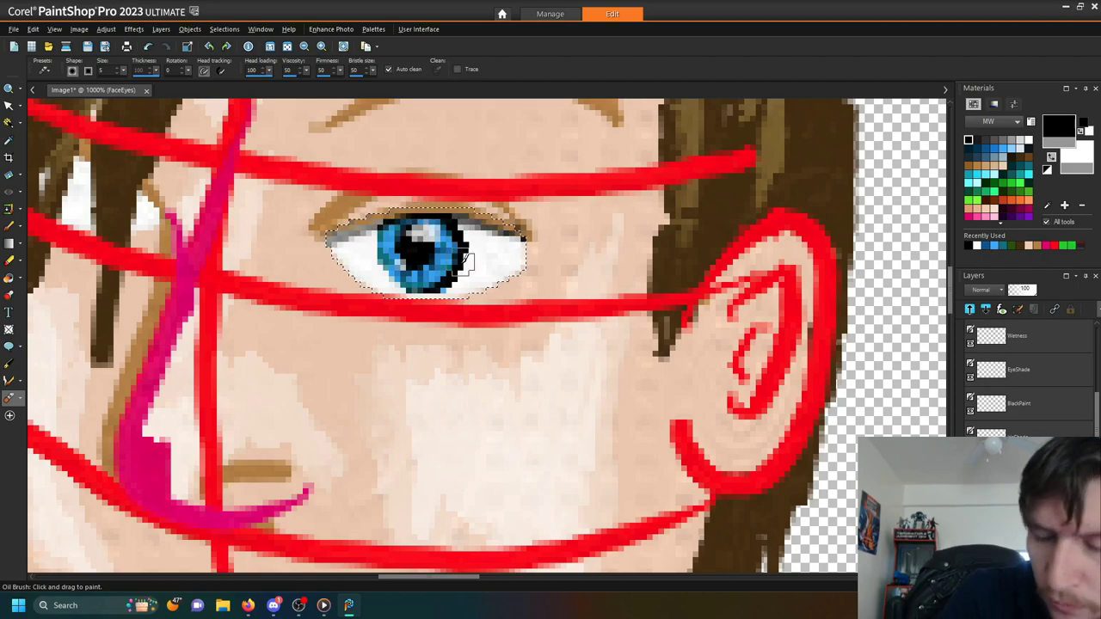
pyautogui.click(1035, 368)
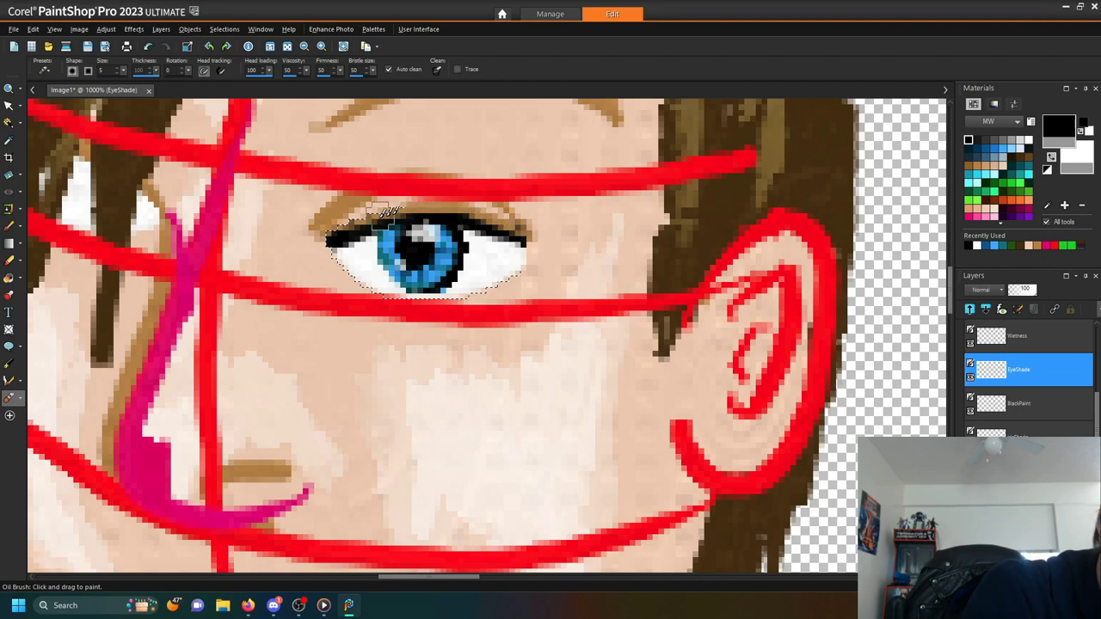
# - Set the EyeShade layer to Luminance (Legacy) blending at 34 opacity, and clear the selection around the eye
pyautogui.click(1004, 291)
pyautogui.click(1003, 290)
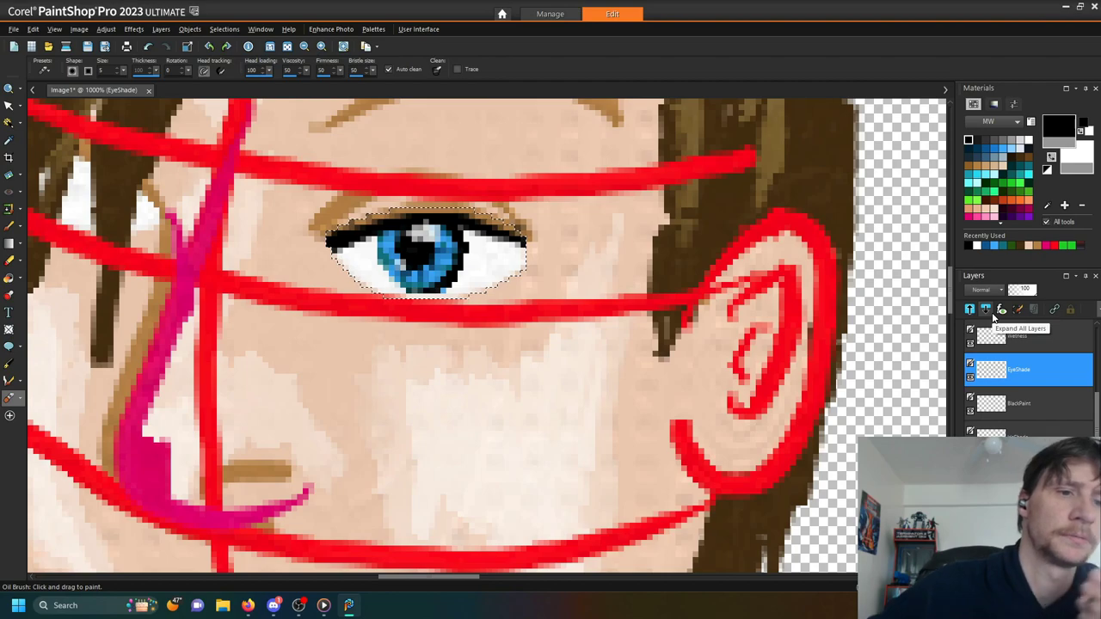
pyautogui.click(999, 290)
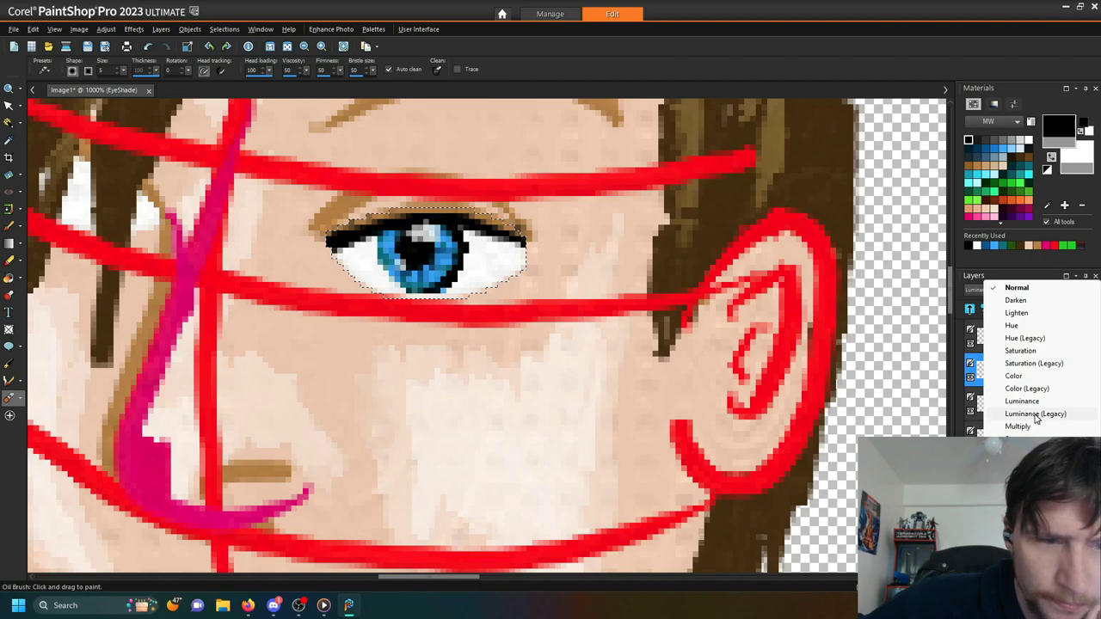
pyautogui.click(1035, 413)
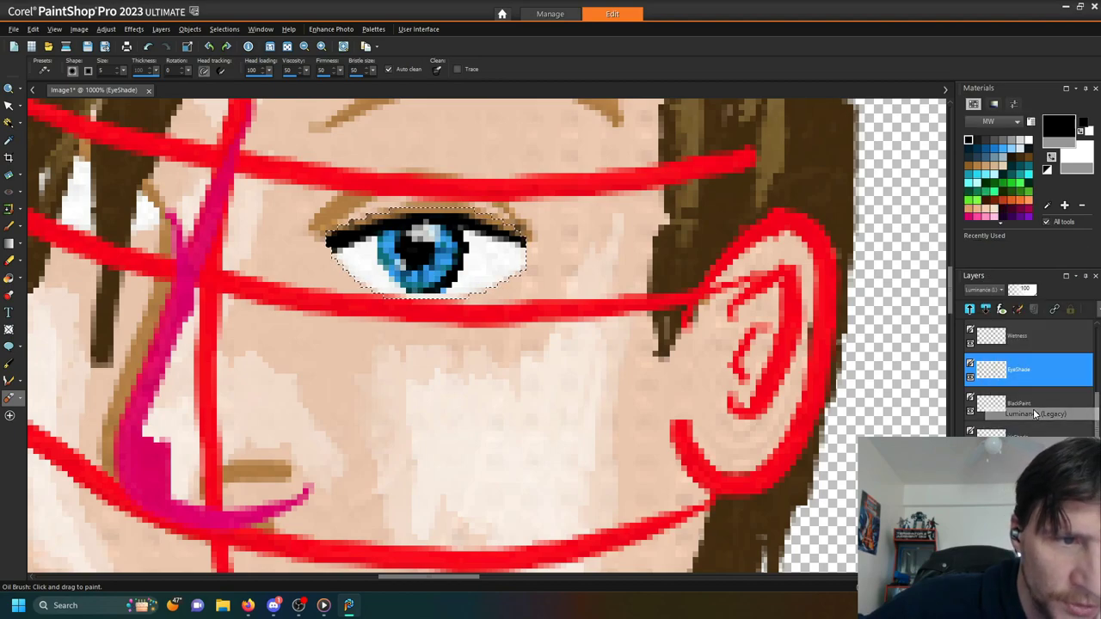
pyautogui.moveTo(1028, 291); pyautogui.dragTo(1015, 297)
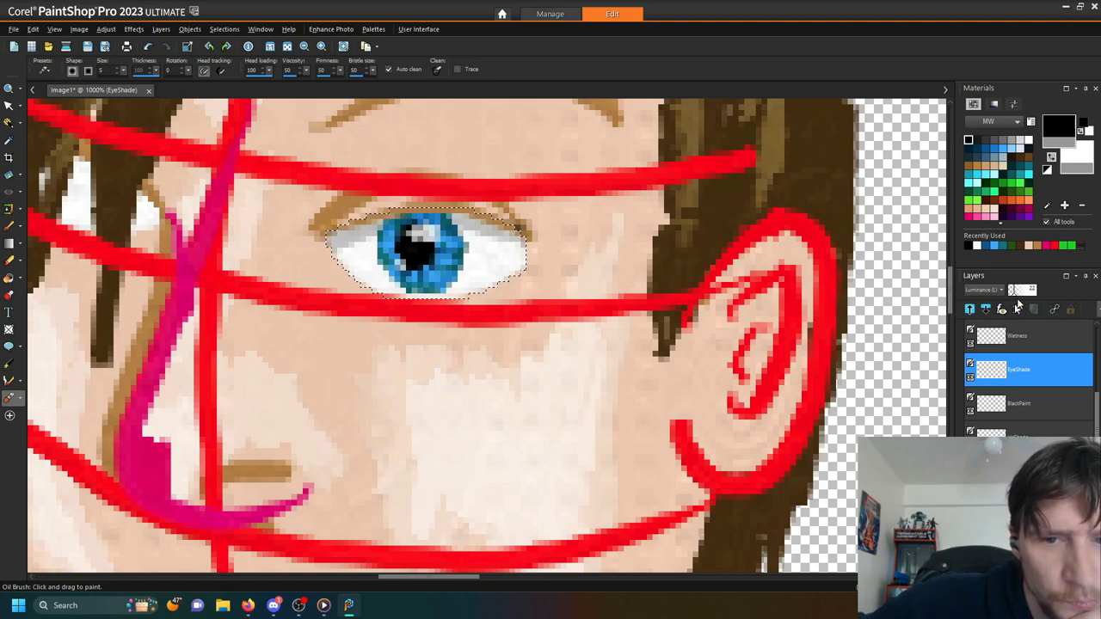
pyautogui.moveTo(1015, 297); pyautogui.dragTo(1018, 298)
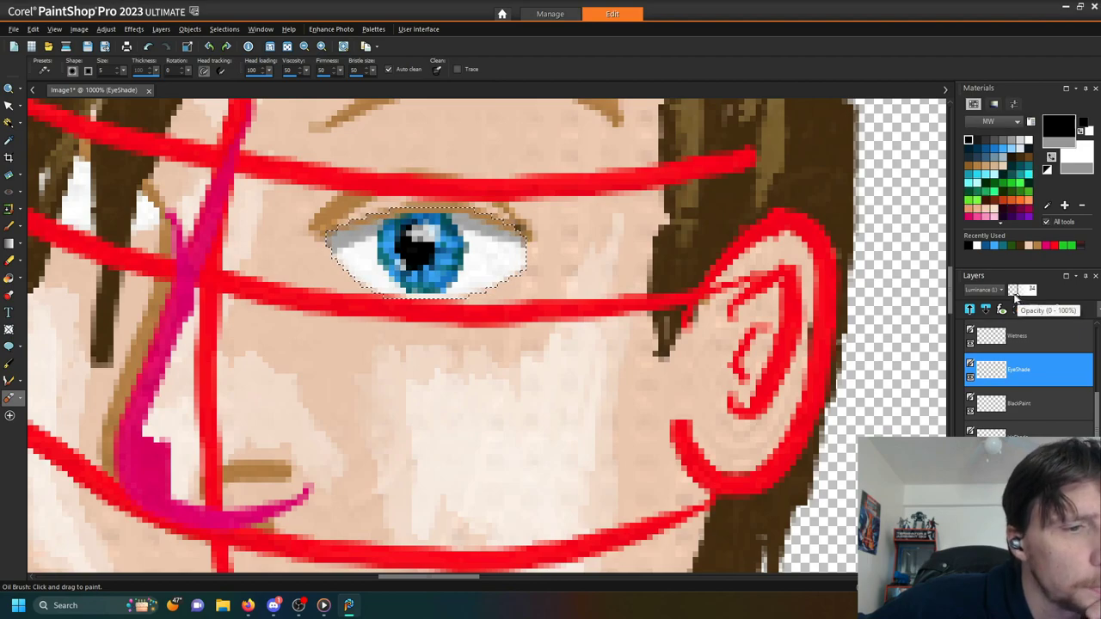
pyautogui.click(267, 53)
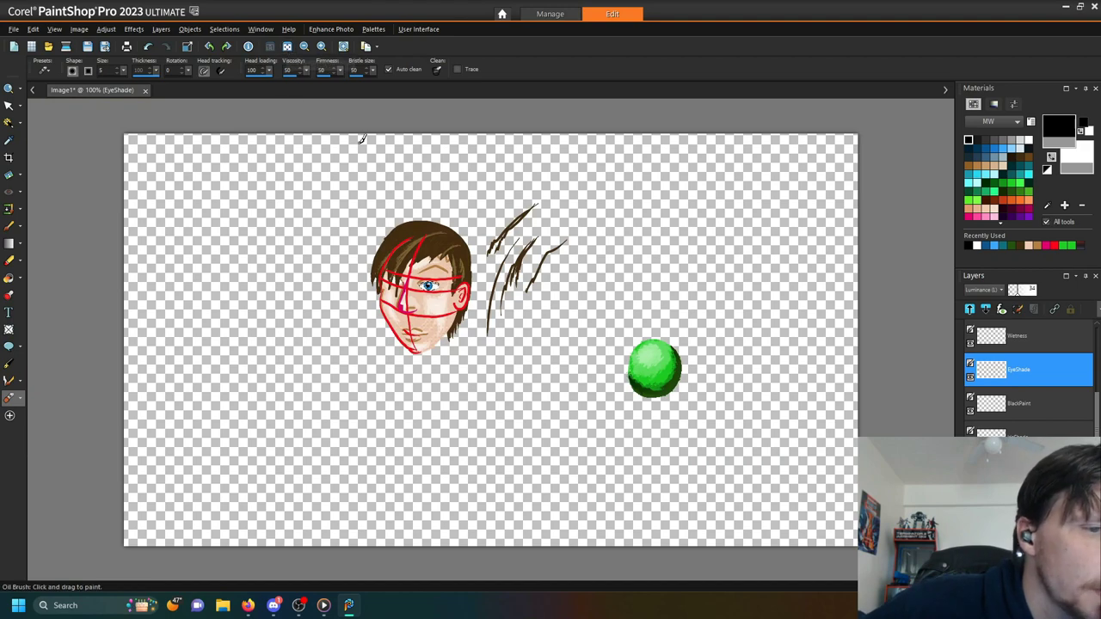
pyautogui.click(224, 28)
pyautogui.click(245, 62)
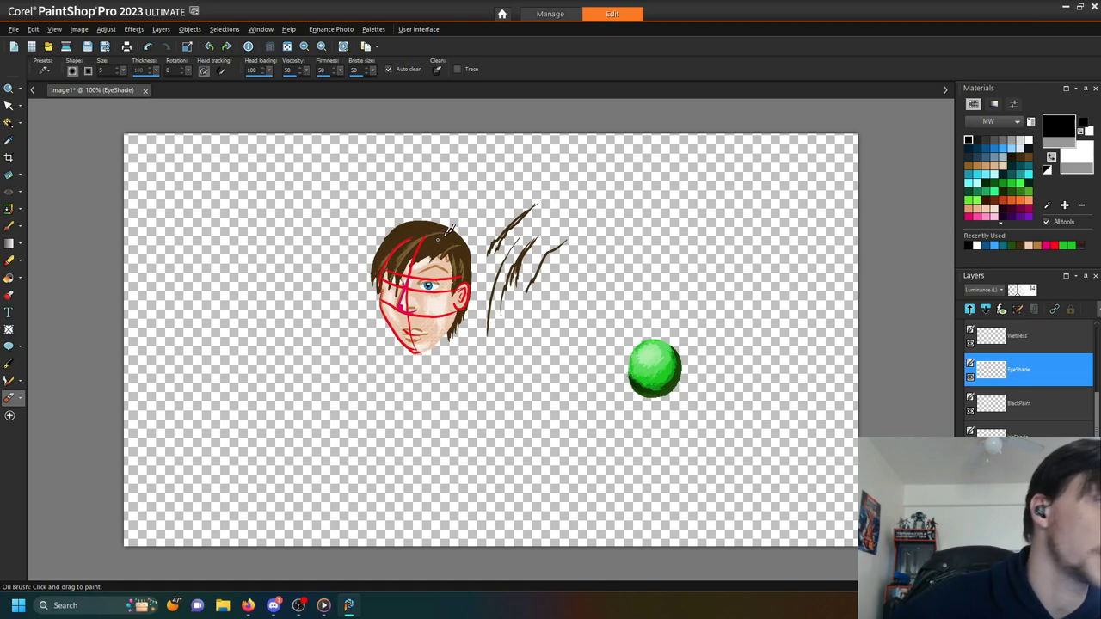
# - Switch to the photo viewer showing Aquamarine Vixen.jpg and reposition its window so the whole artwork is in view
pyautogui.click(1064, 8)
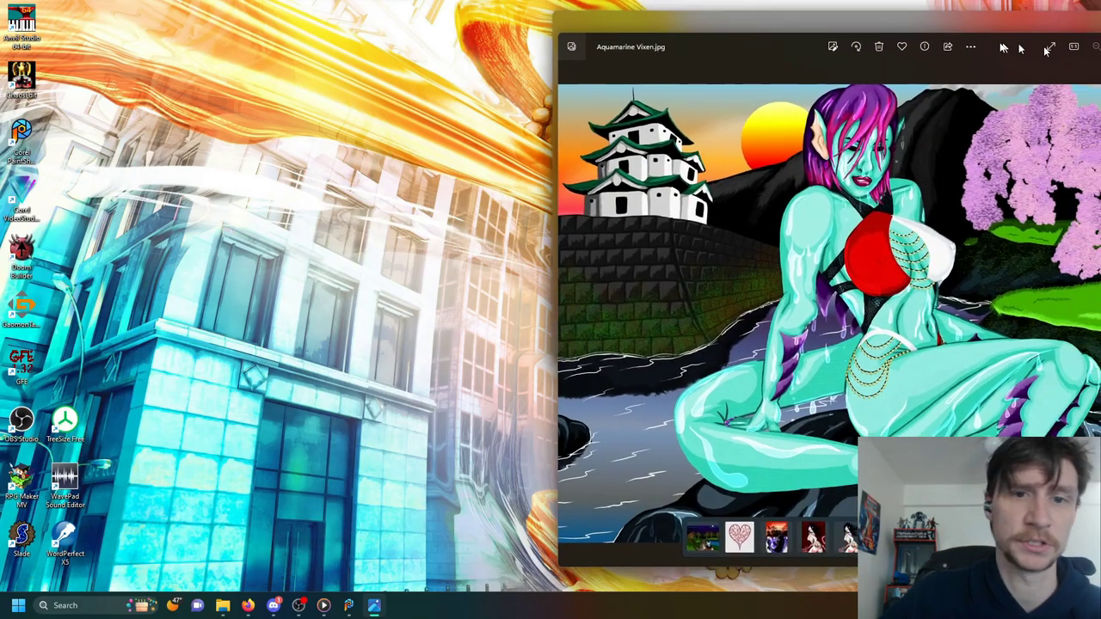
pyautogui.moveTo(860, 17); pyautogui.dragTo(532, 53)
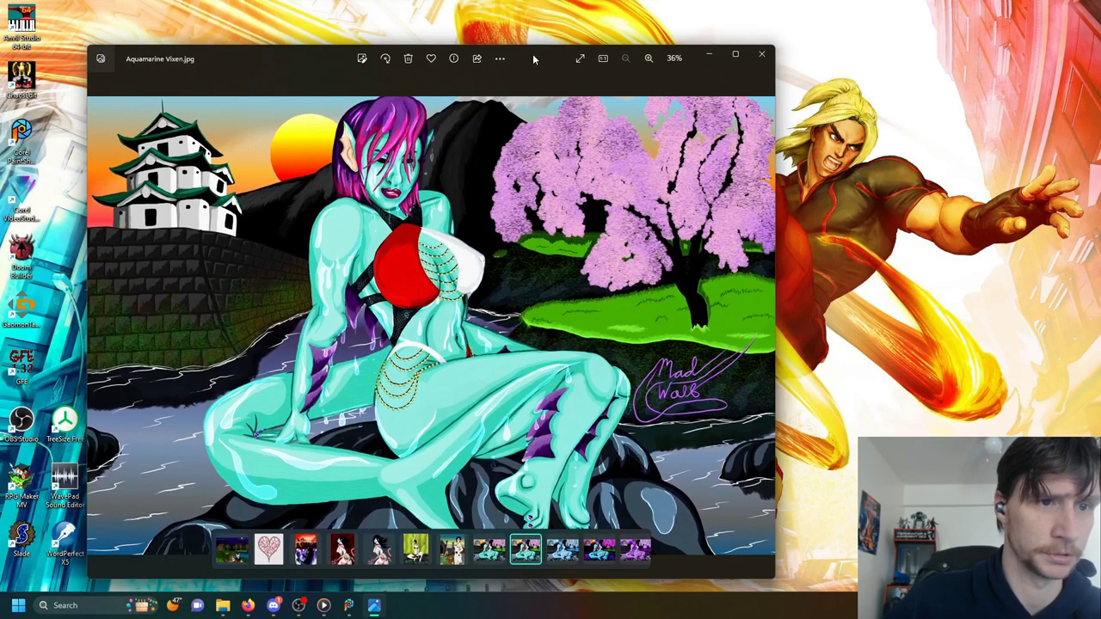